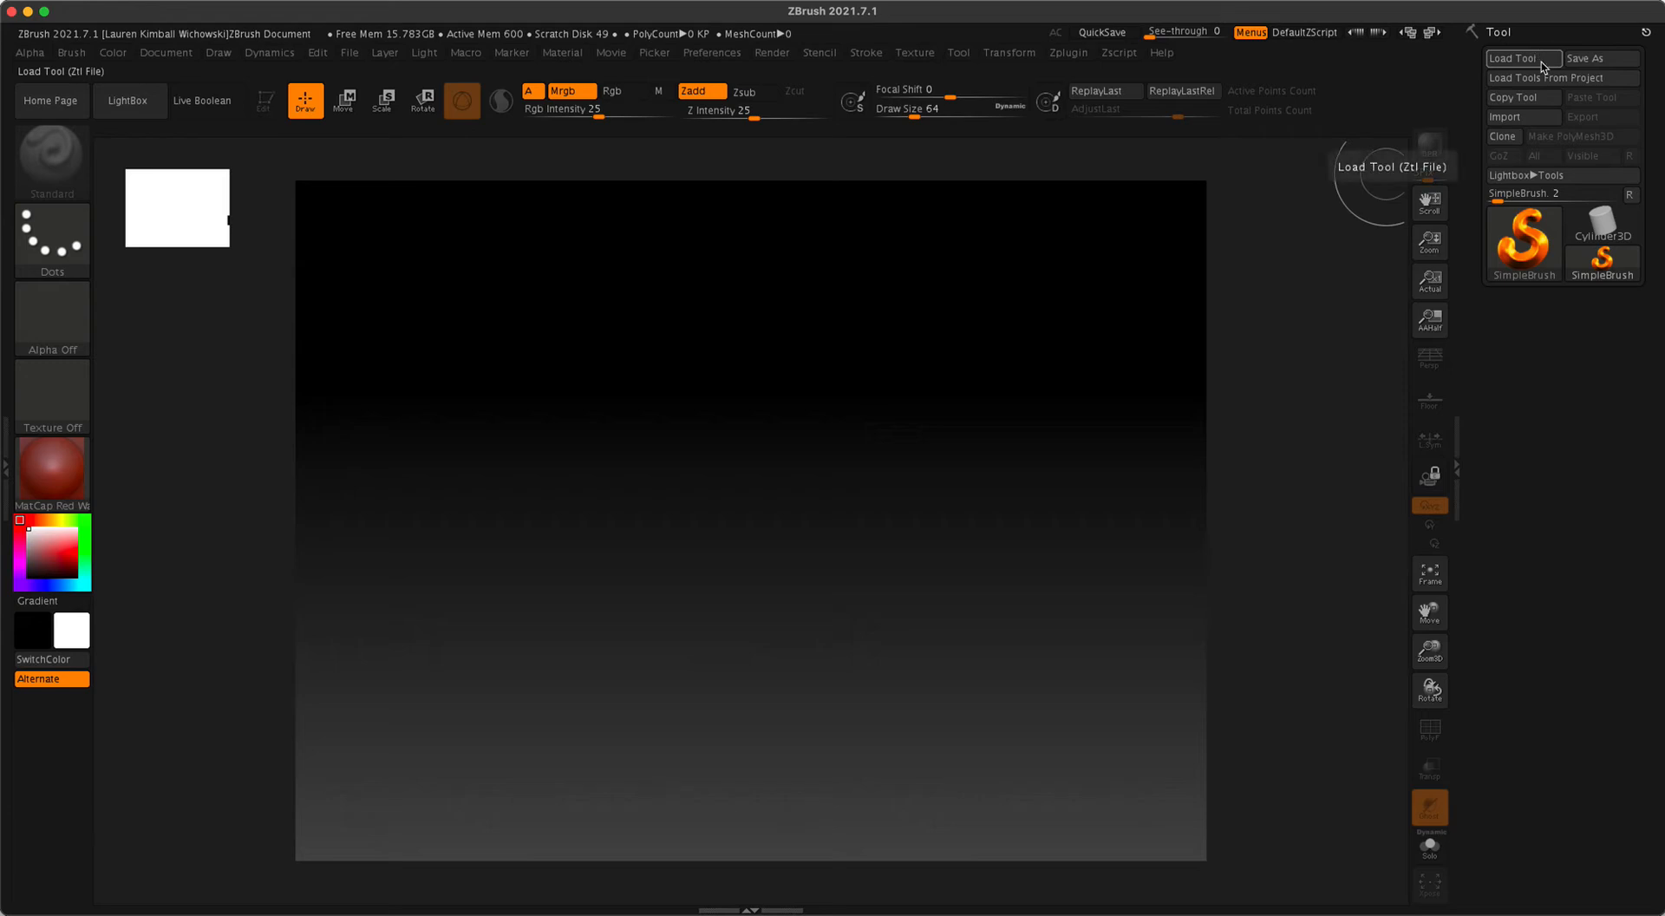
- Import crate_high.fbx from the scenes folder as a 3D mesh, with Import Mats as SubTools enabled
{"action": "left_click", "coordinate": [1528, 117]}
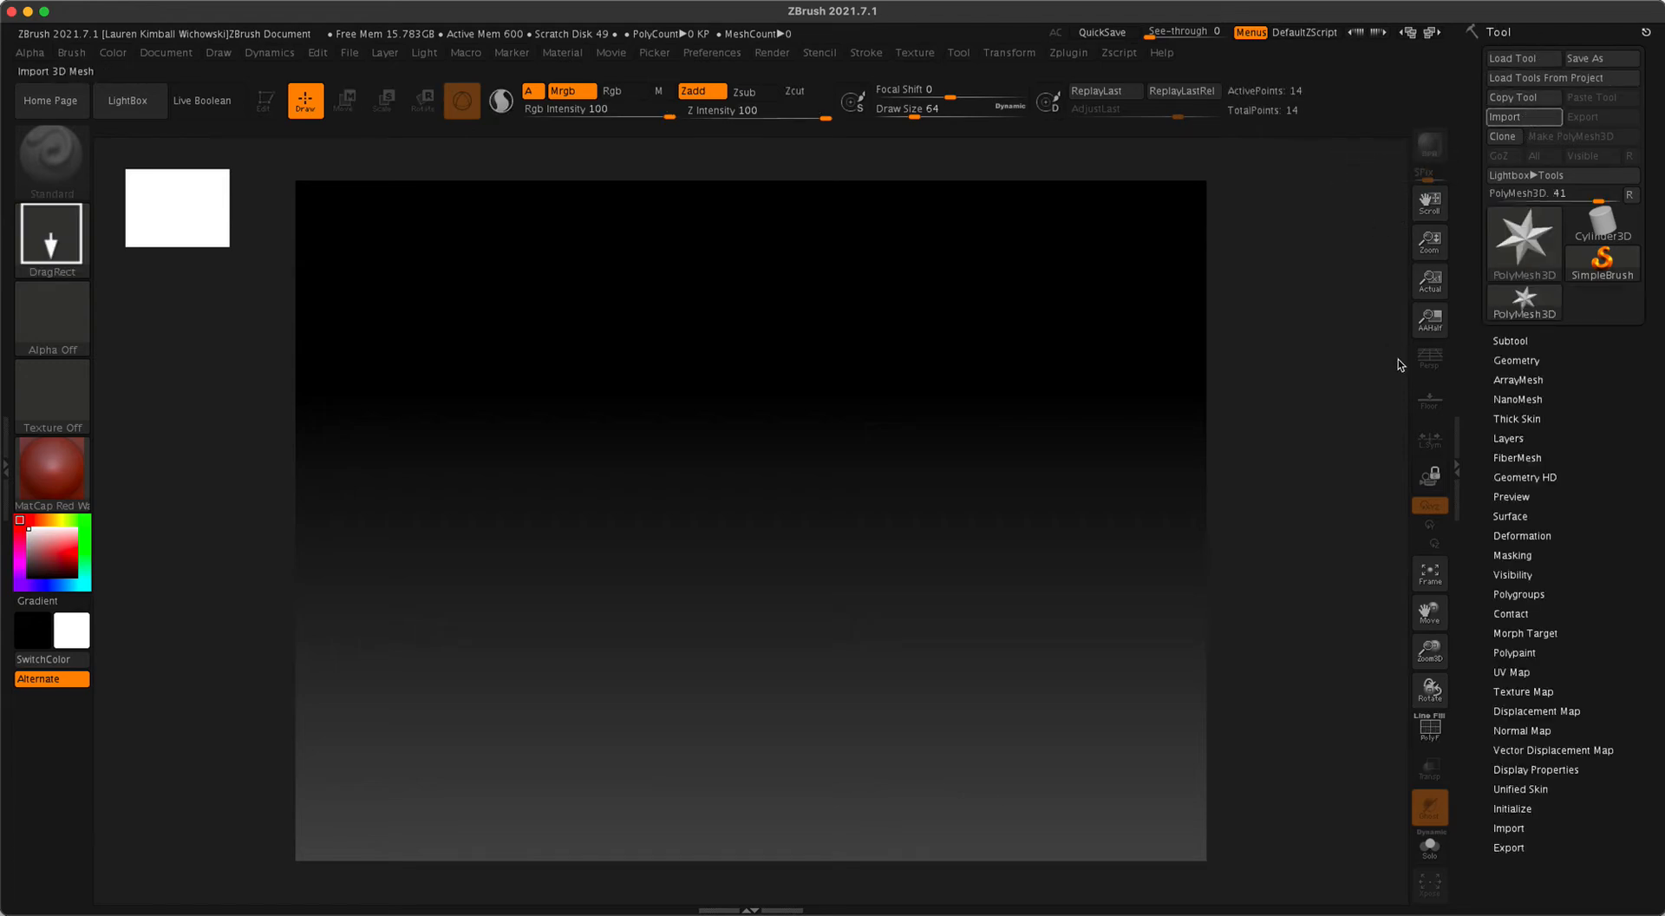
{"action": "left_click_drag", "start_coordinate": [999, 138], "coordinate": [877, 184]}
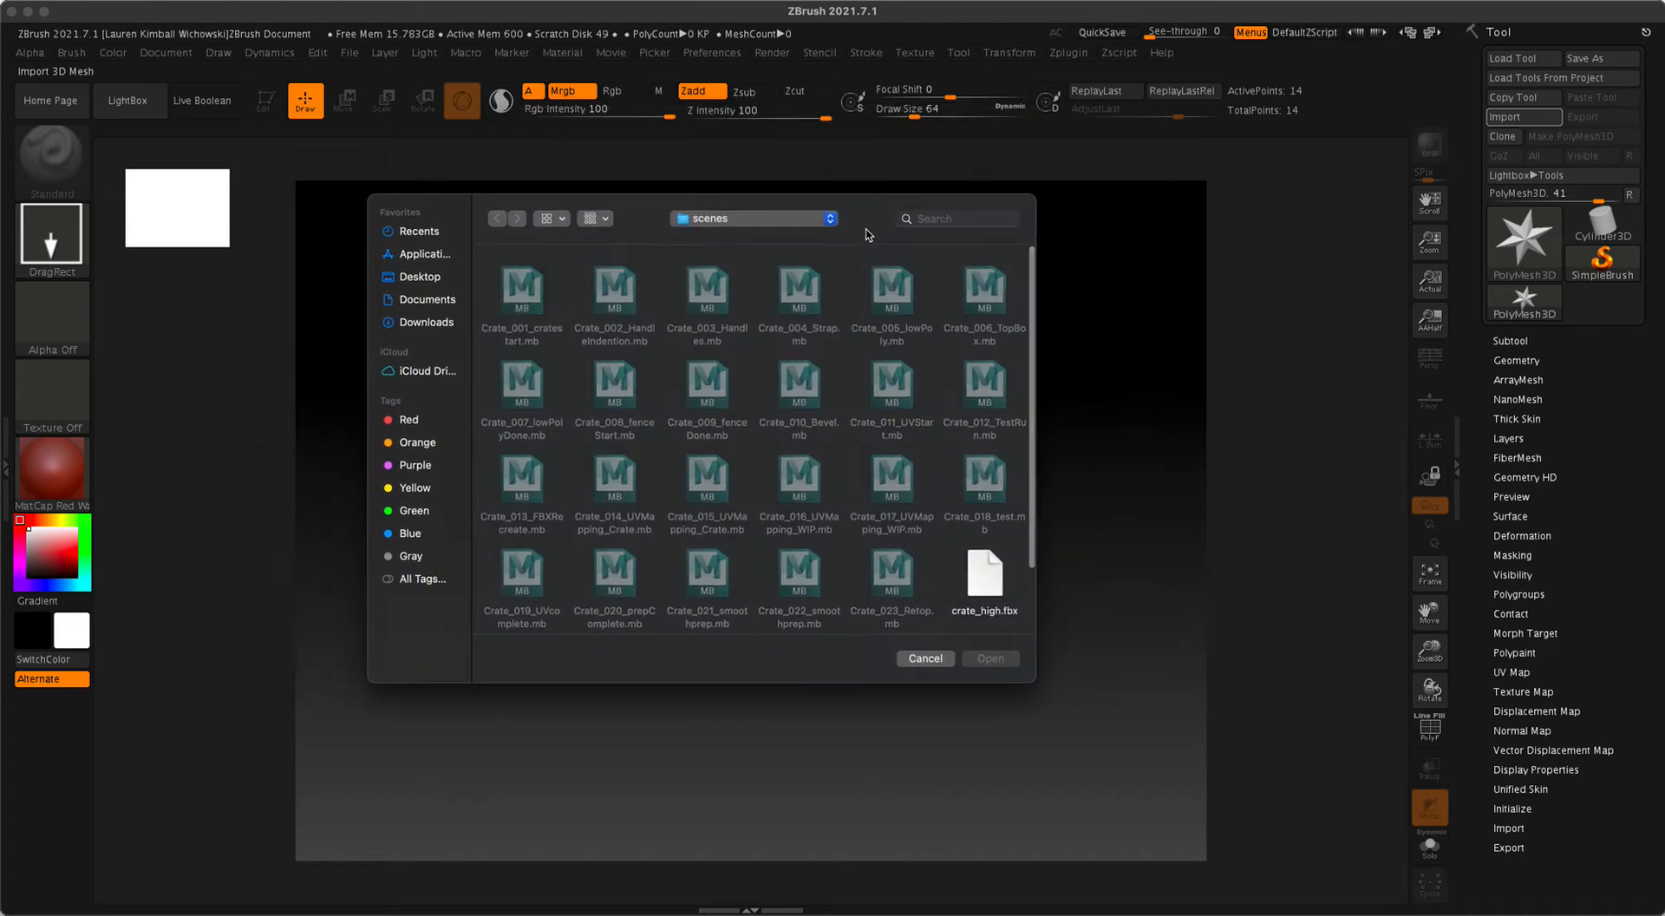
{"action": "scroll", "coordinate": [867, 347], "scroll_direction": "down", "scroll_amount": 3}
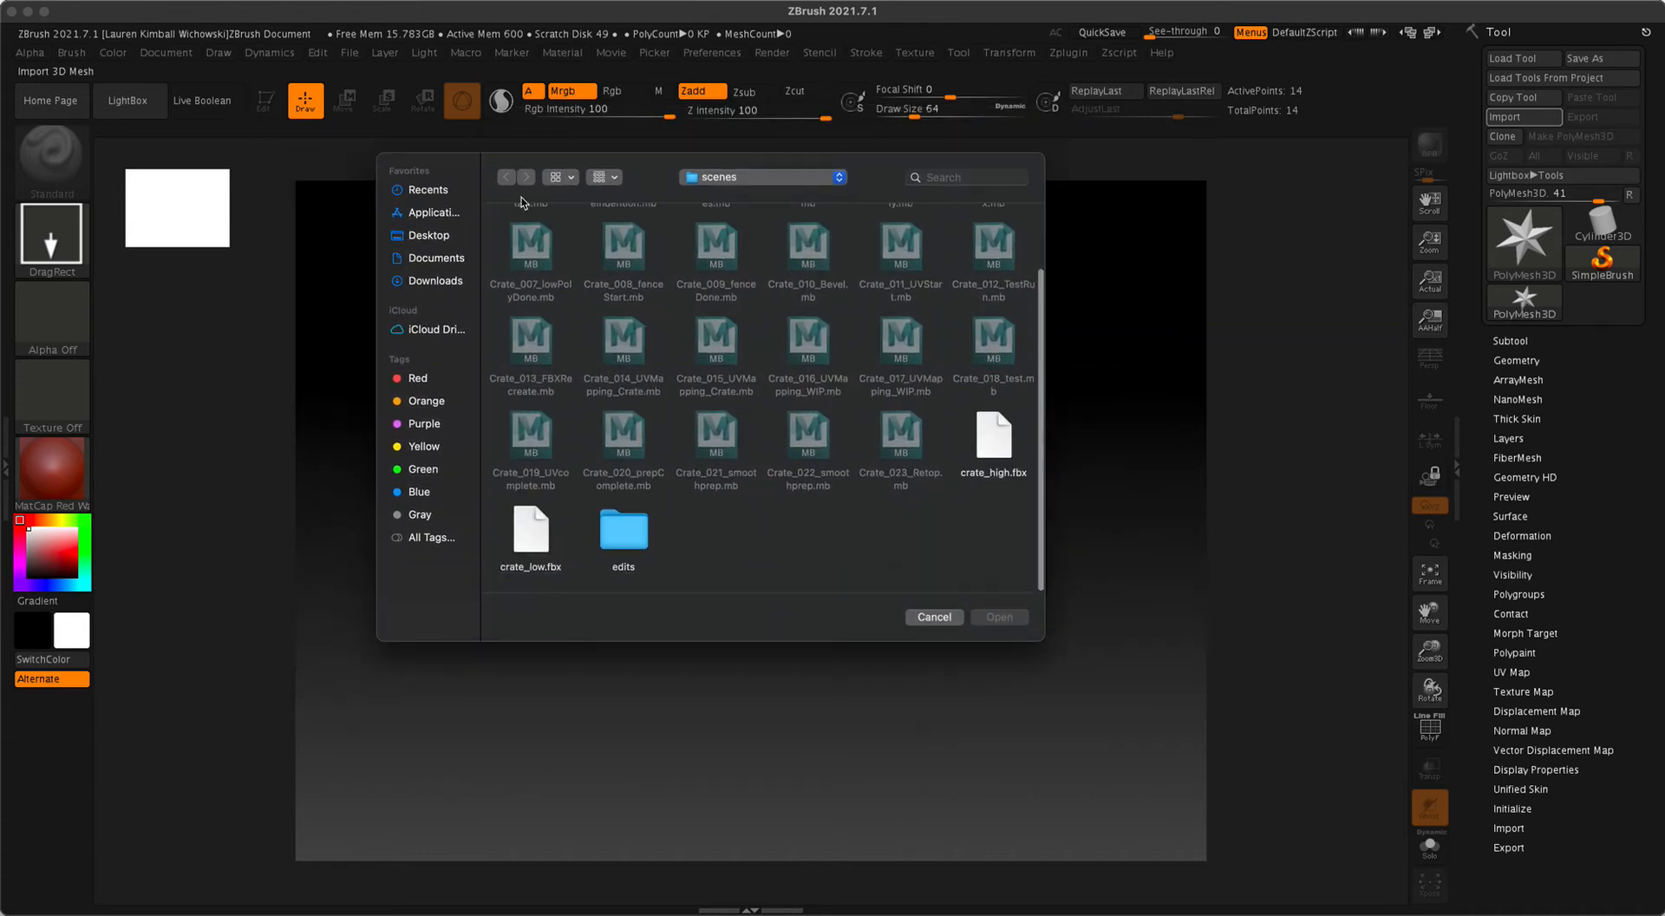
{"action": "mouse_move", "coordinate": [614, 169]}
{"action": "left_mouse_down"}
{"action": "mouse_move", "coordinate": [696, 212]}
{"action": "mouse_move", "coordinate": [646, 174]}
{"action": "left_mouse_up"}
{"action": "scroll", "coordinate": [754, 416], "scroll_direction": "up", "scroll_amount": 3}
{"action": "scroll", "coordinate": [737, 252], "scroll_direction": "down", "scroll_amount": 2}
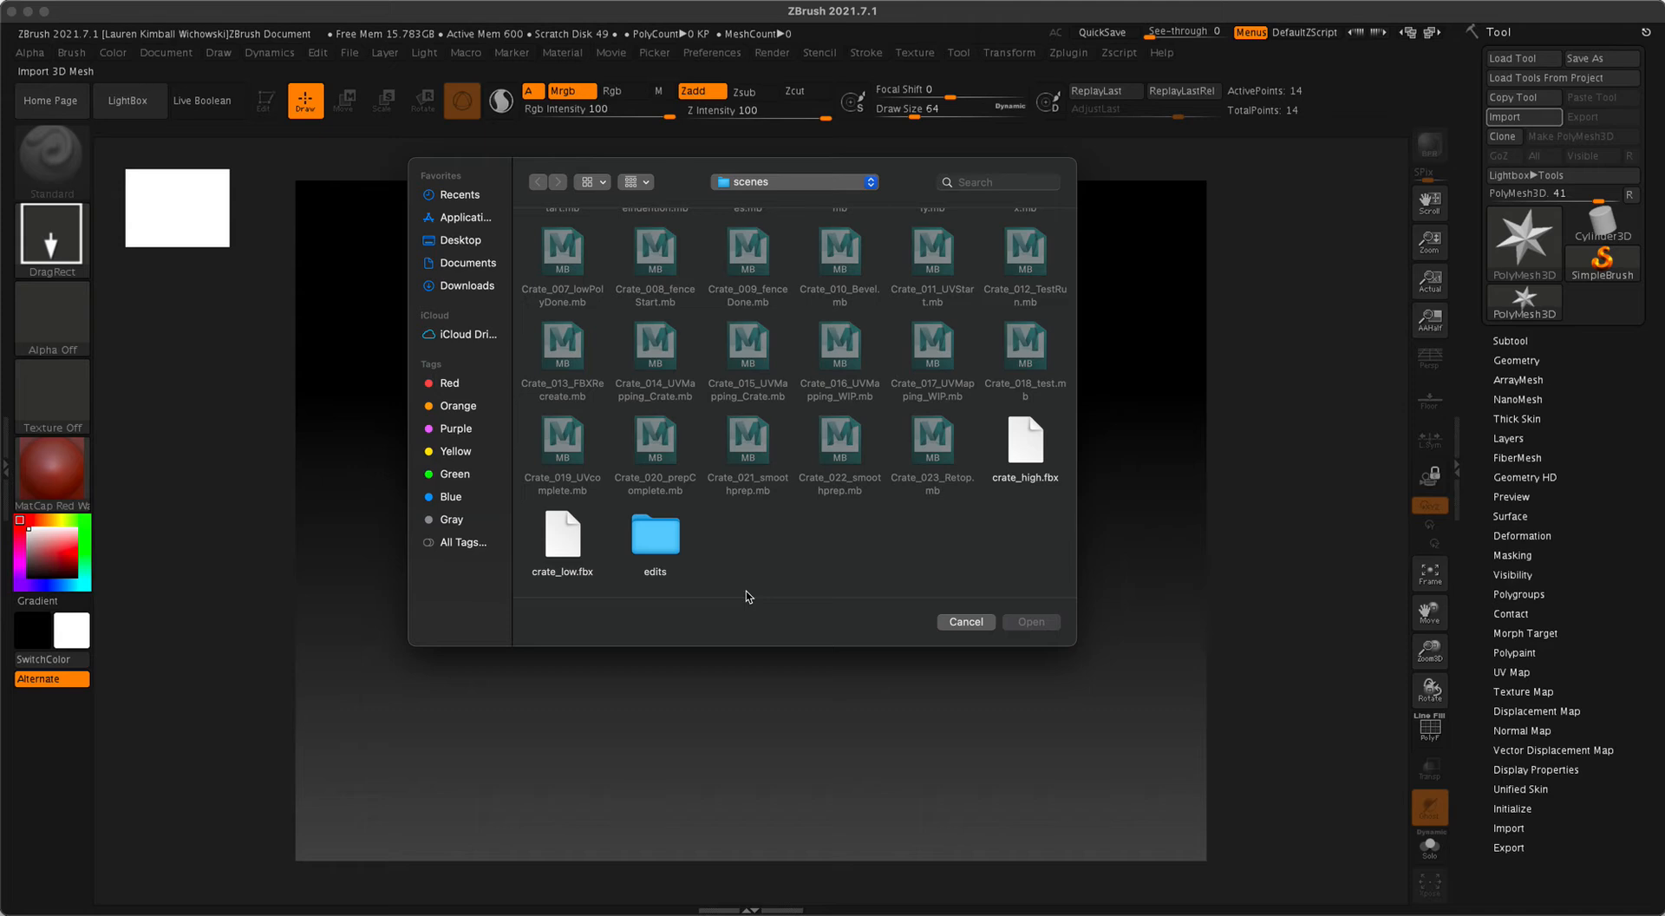
{"action": "left_click", "coordinate": [1025, 469]}
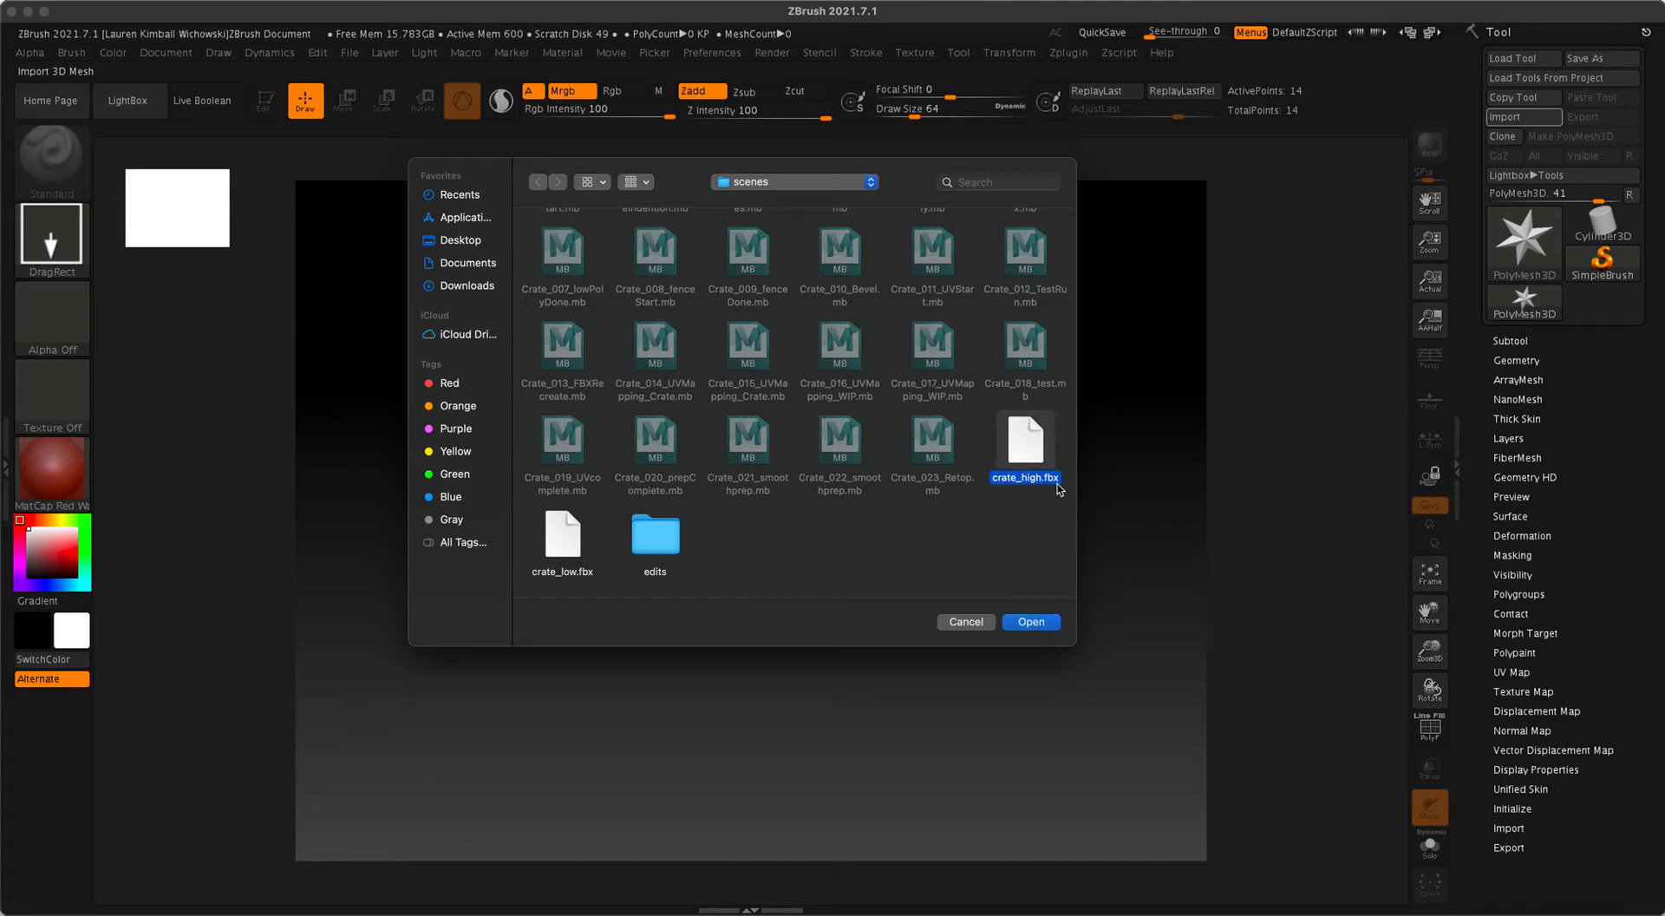
{"action": "left_click", "coordinate": [1032, 622]}
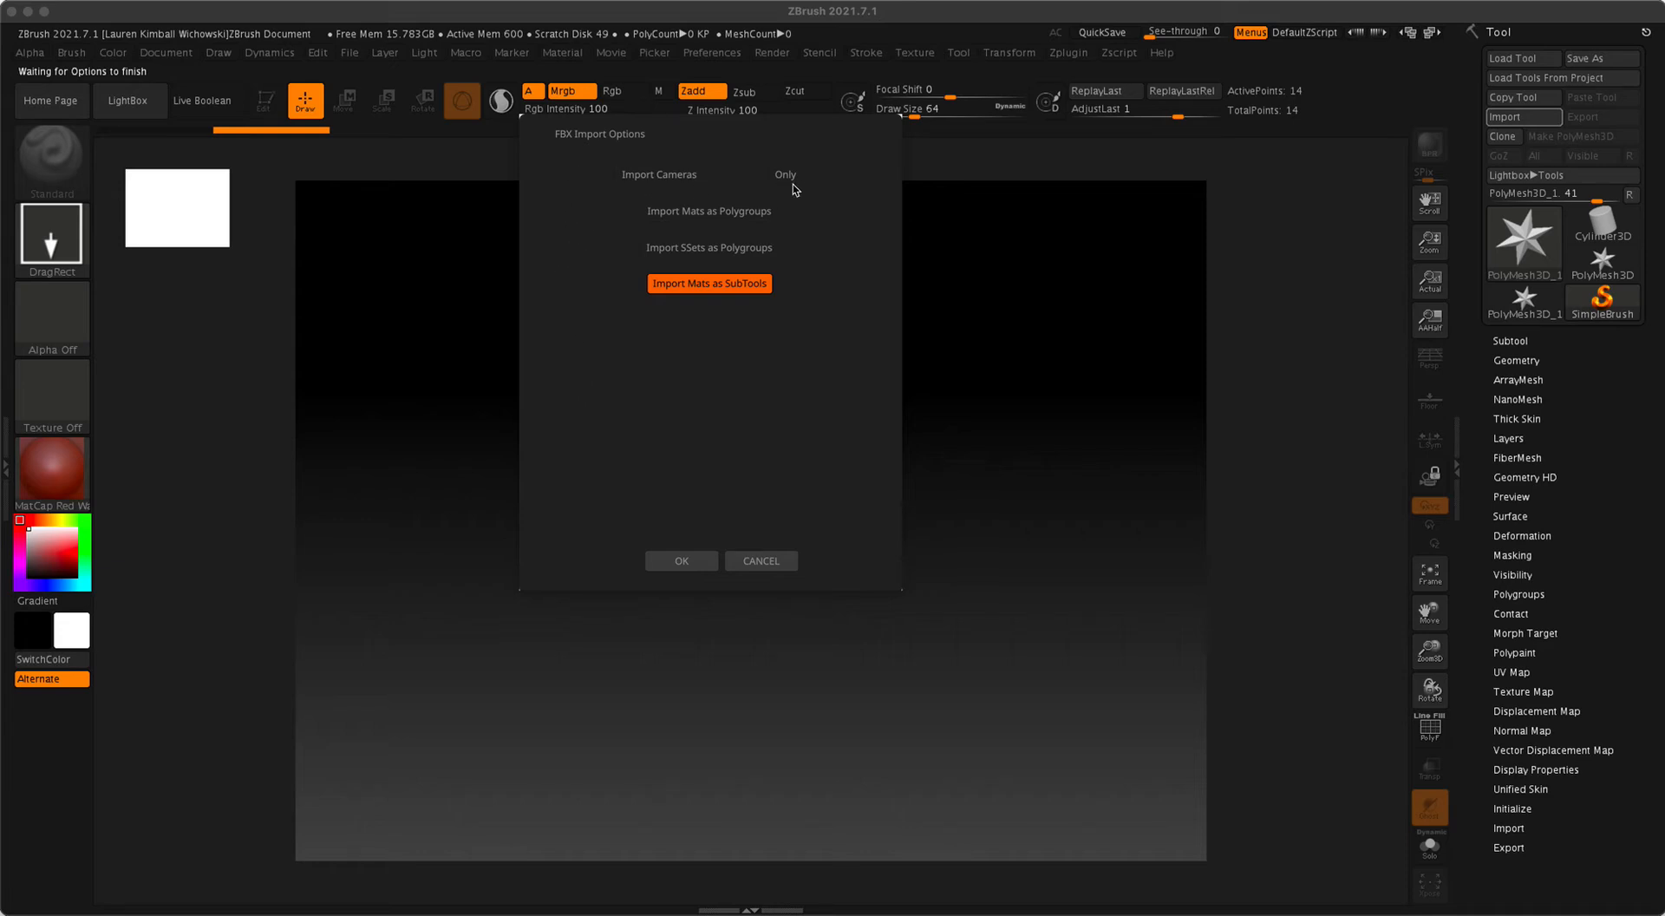
{"action": "left_click", "coordinate": [697, 562]}
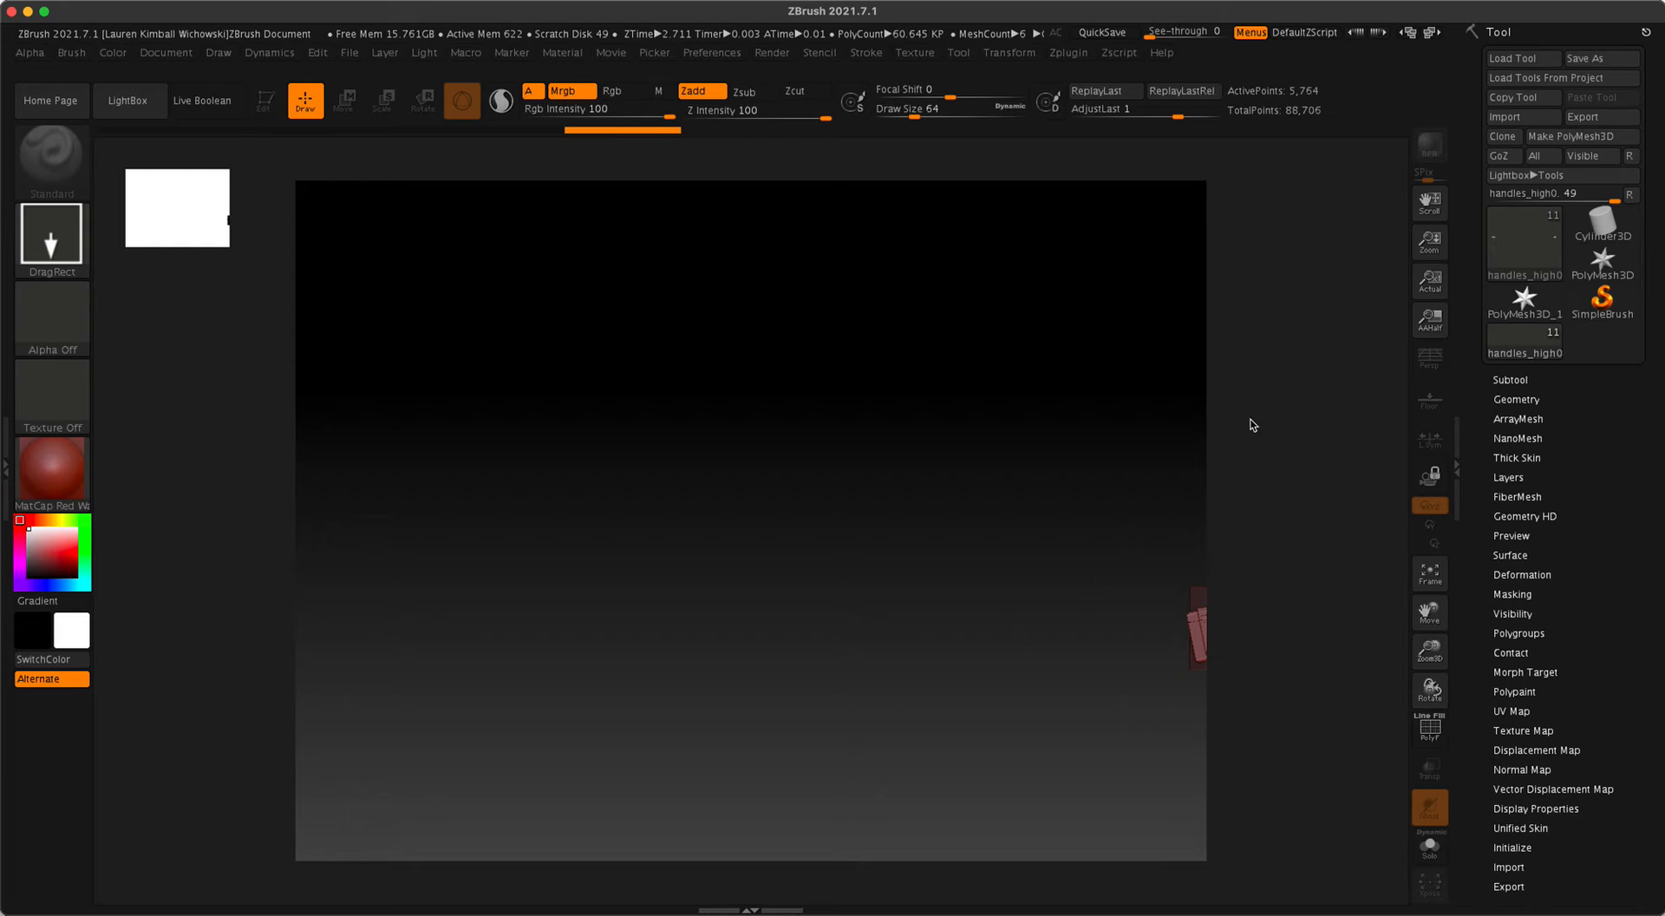
- Draw several copies of the imported crate at different sizes and angles on a cleared canvas, and clear them all again
{"action": "key", "text": "ctrl+n"}
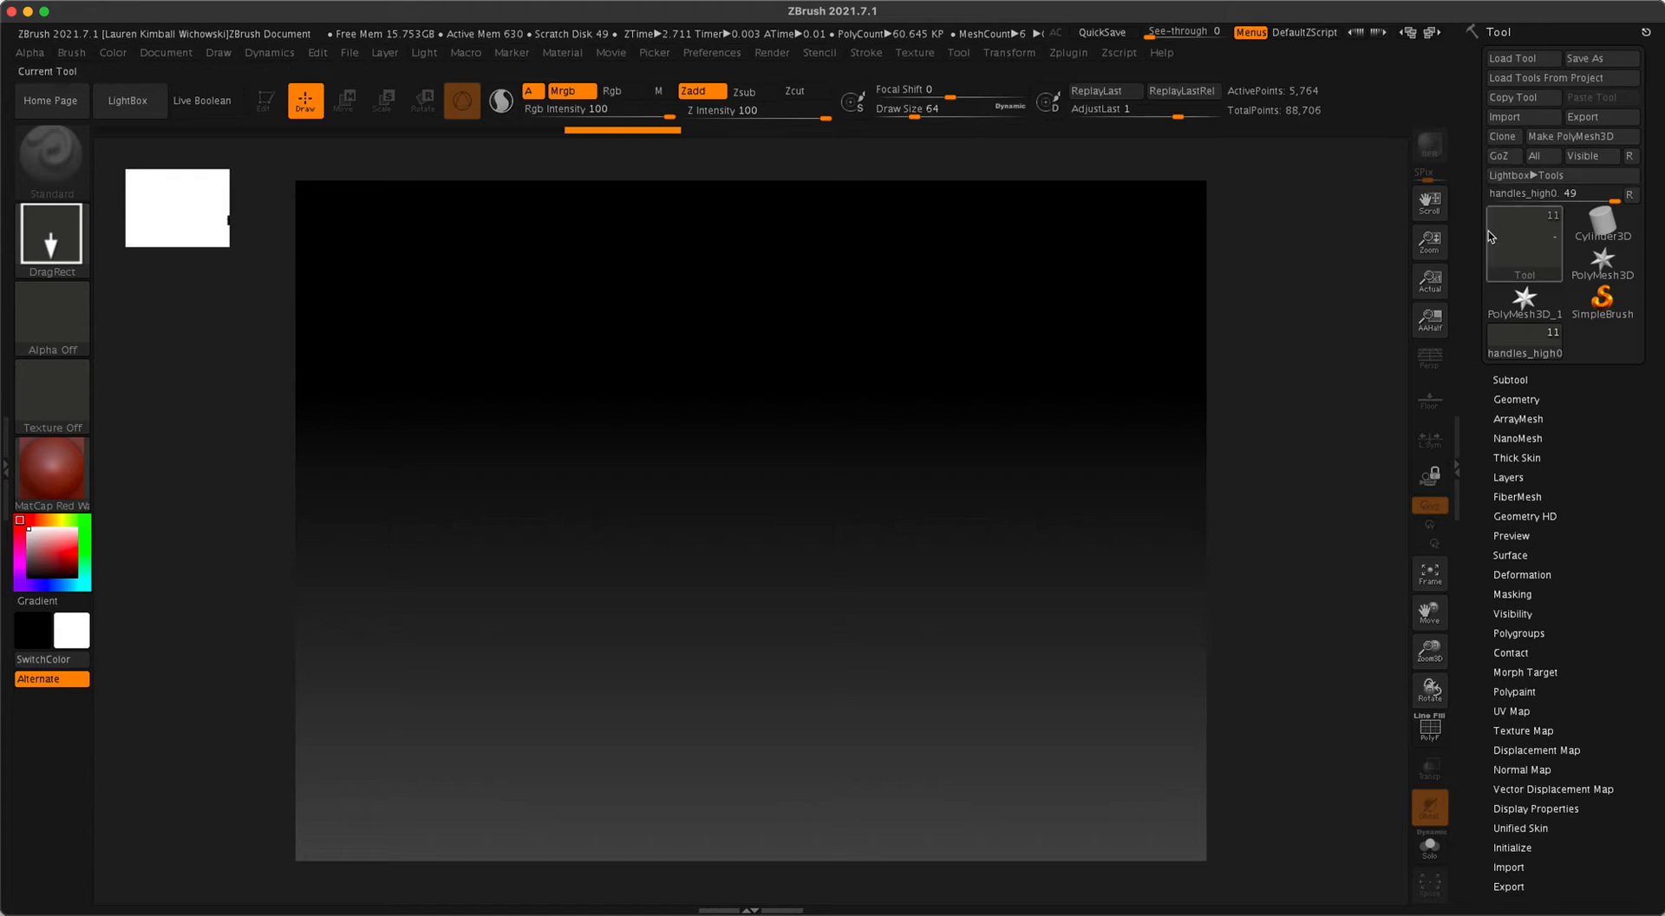
{"action": "mouse_move", "coordinate": [710, 524]}
{"action": "left_mouse_down"}
{"action": "mouse_move", "coordinate": [833, 636]}
{"action": "mouse_move", "coordinate": [699, 769]}
{"action": "mouse_move", "coordinate": [746, 883]}
{"action": "left_mouse_up"}
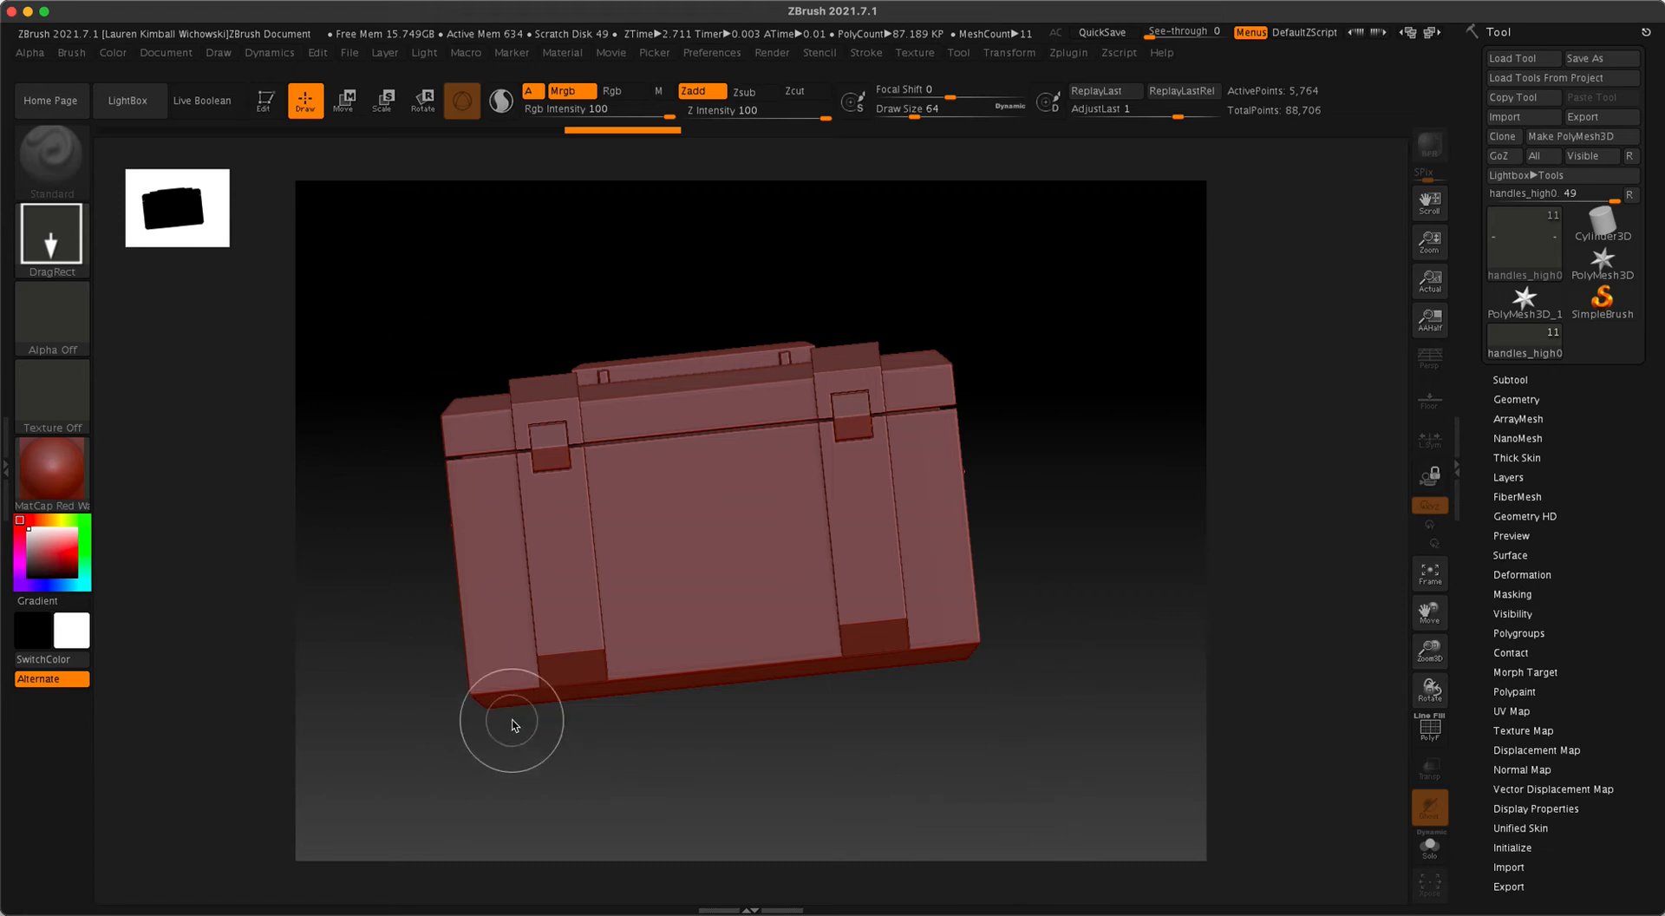
{"action": "left_click_drag", "start_coordinate": [747, 624], "coordinate": [788, 736]}
{"action": "left_click_drag", "start_coordinate": [892, 604], "coordinate": [982, 774]}
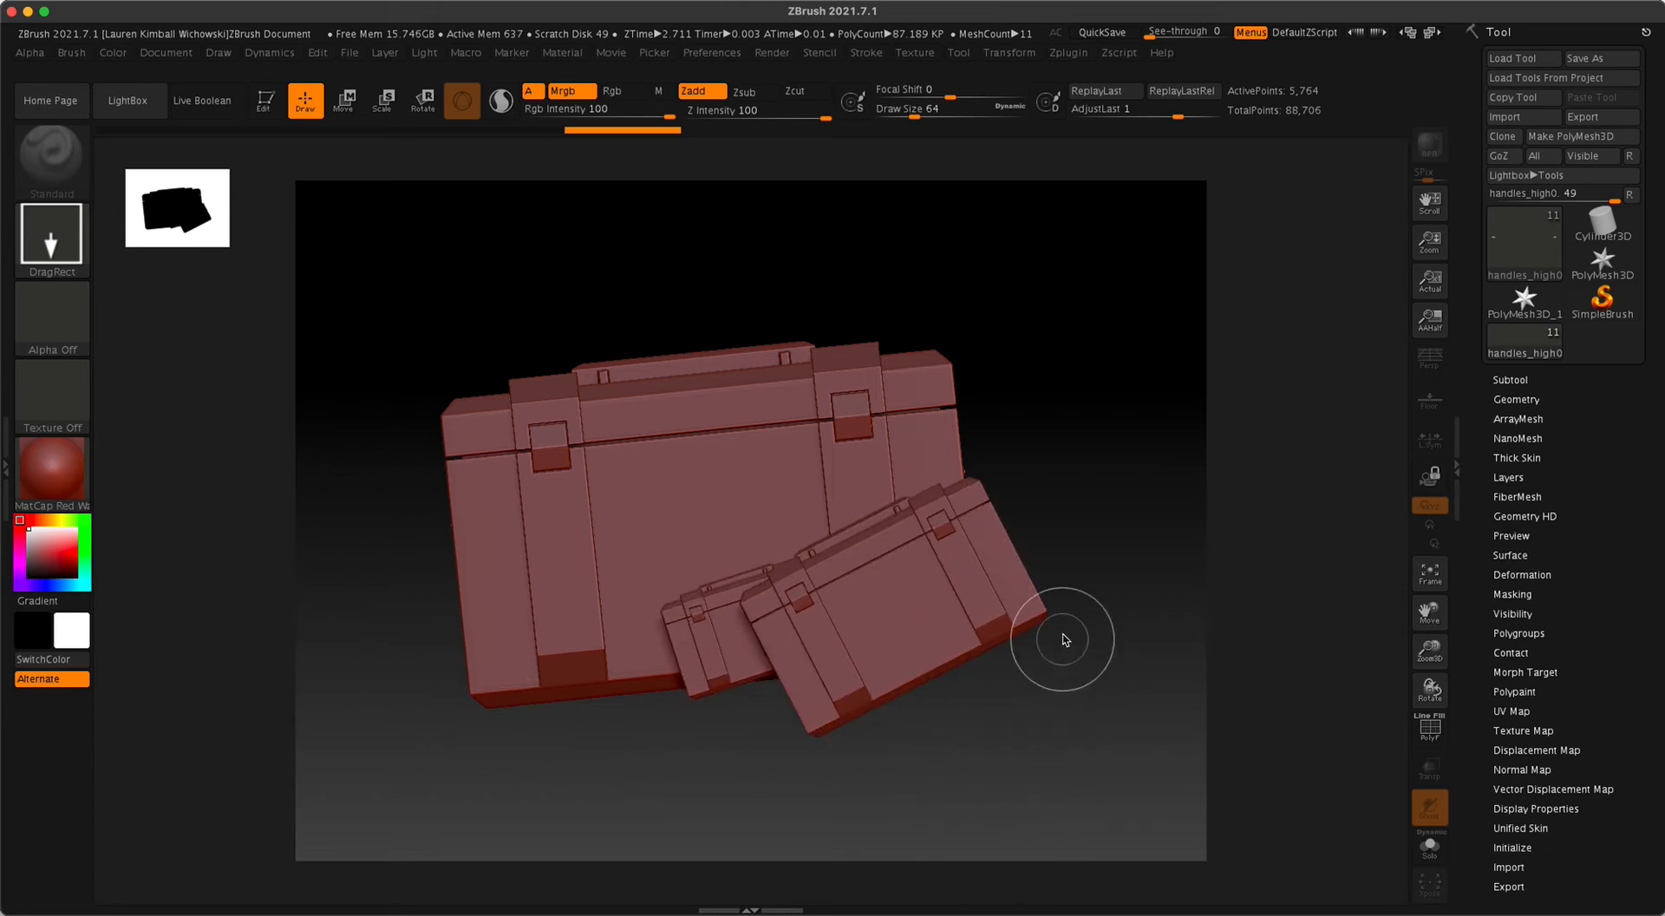
{"action": "left_click_drag", "start_coordinate": [1075, 631], "coordinate": [1143, 754]}
{"action": "left_click_drag", "start_coordinate": [992, 349], "coordinate": [1056, 469]}
{"action": "mouse_move", "coordinate": [955, 482]}
{"action": "left_mouse_down"}
{"action": "mouse_move", "coordinate": [963, 539]}
{"action": "mouse_move", "coordinate": [1036, 568]}
{"action": "left_mouse_up"}
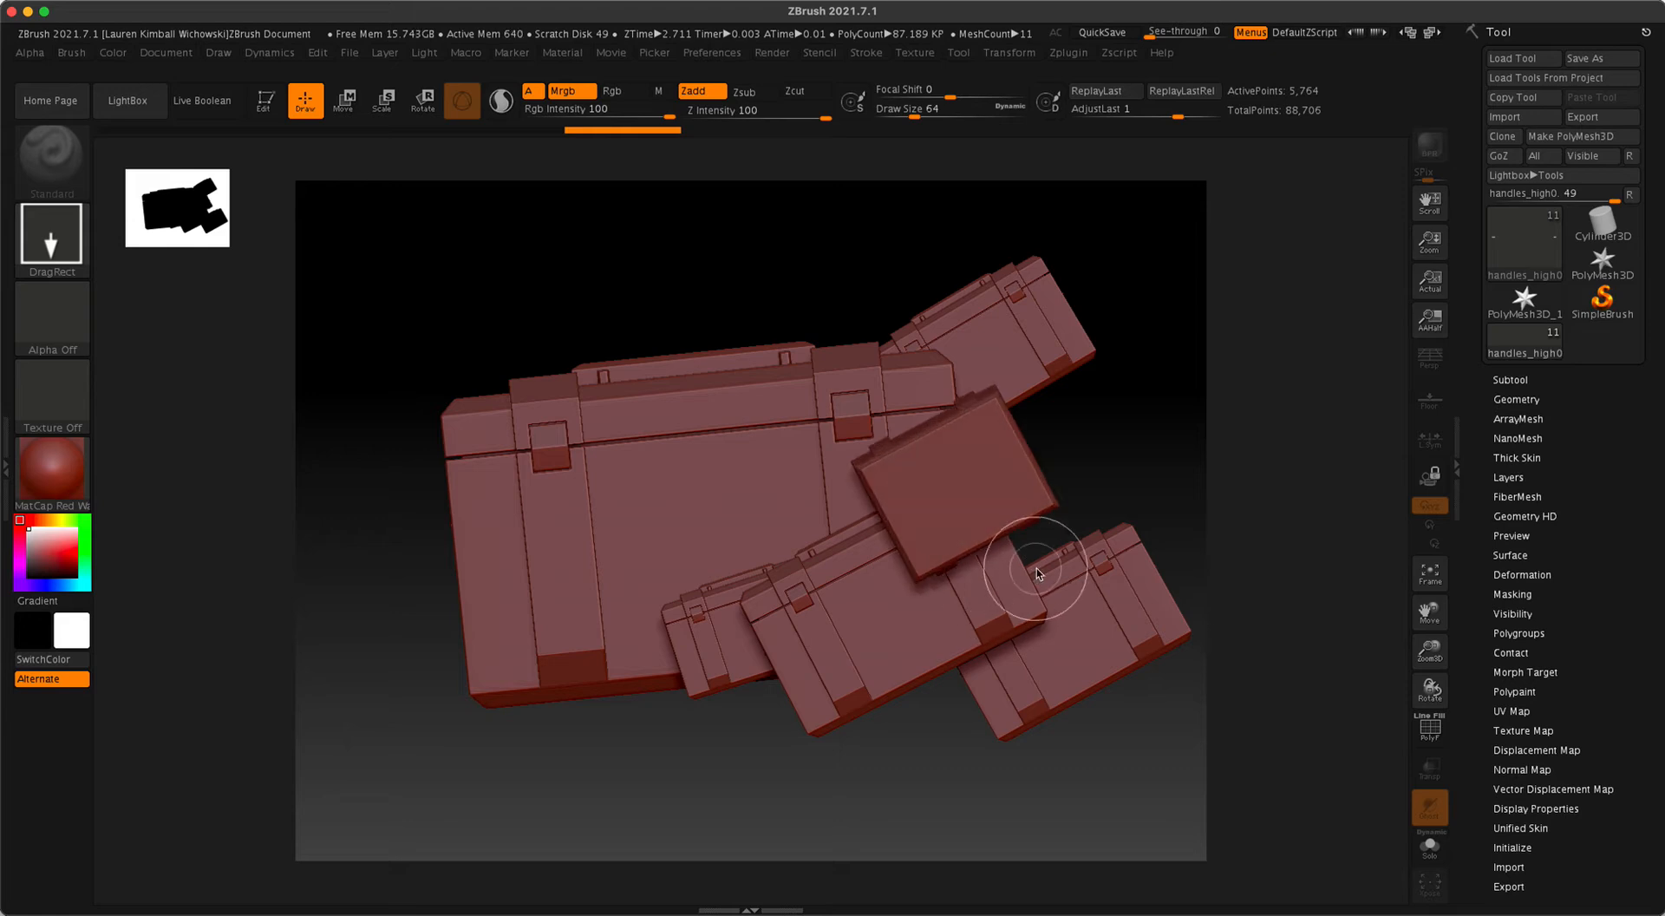
{"action": "left_click_drag", "start_coordinate": [508, 420], "coordinate": [555, 557]}
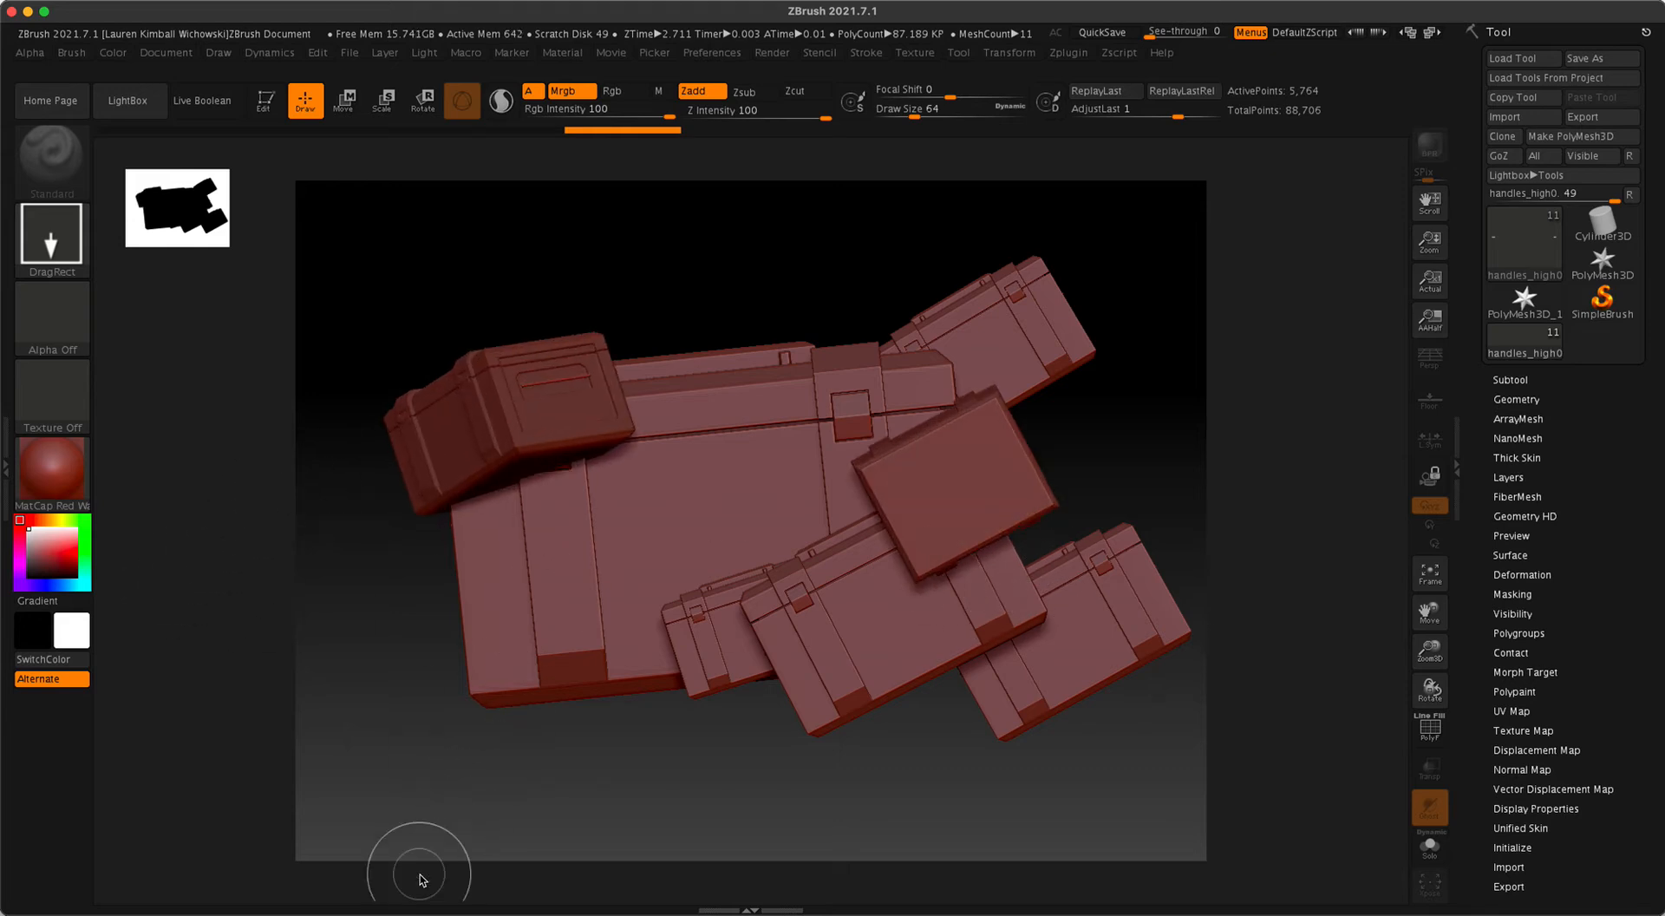
{"action": "left_click_drag", "start_coordinate": [419, 714], "coordinate": [486, 758]}
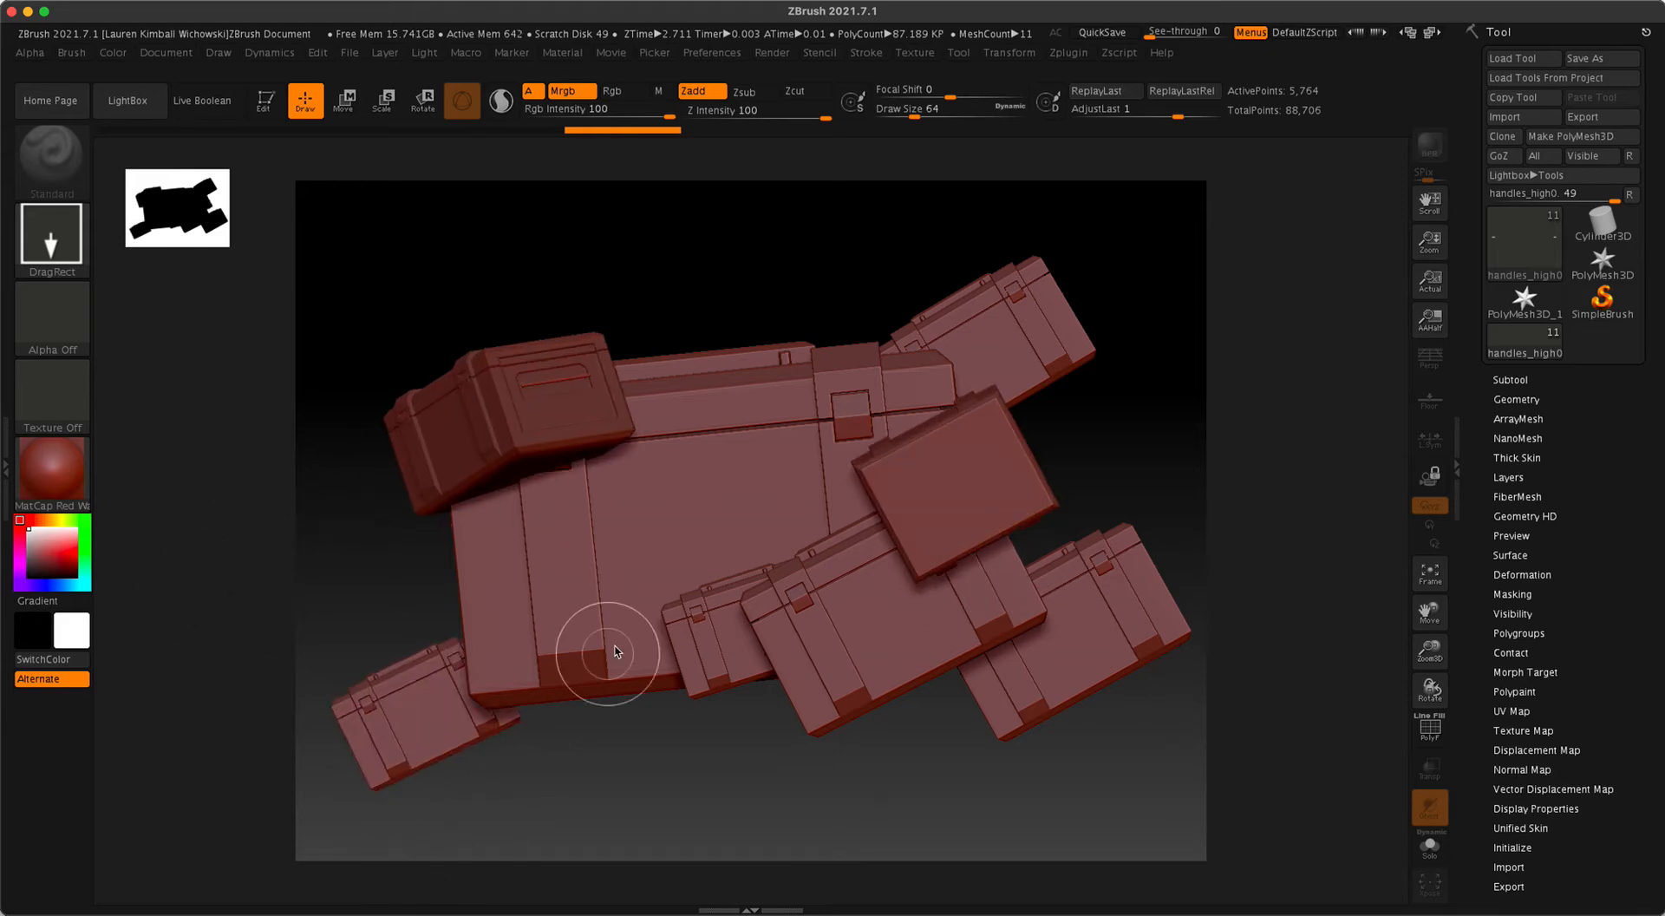
{"action": "left_click_drag", "start_coordinate": [640, 596], "coordinate": [789, 574]}
{"action": "key", "text": "ctrl+n"}
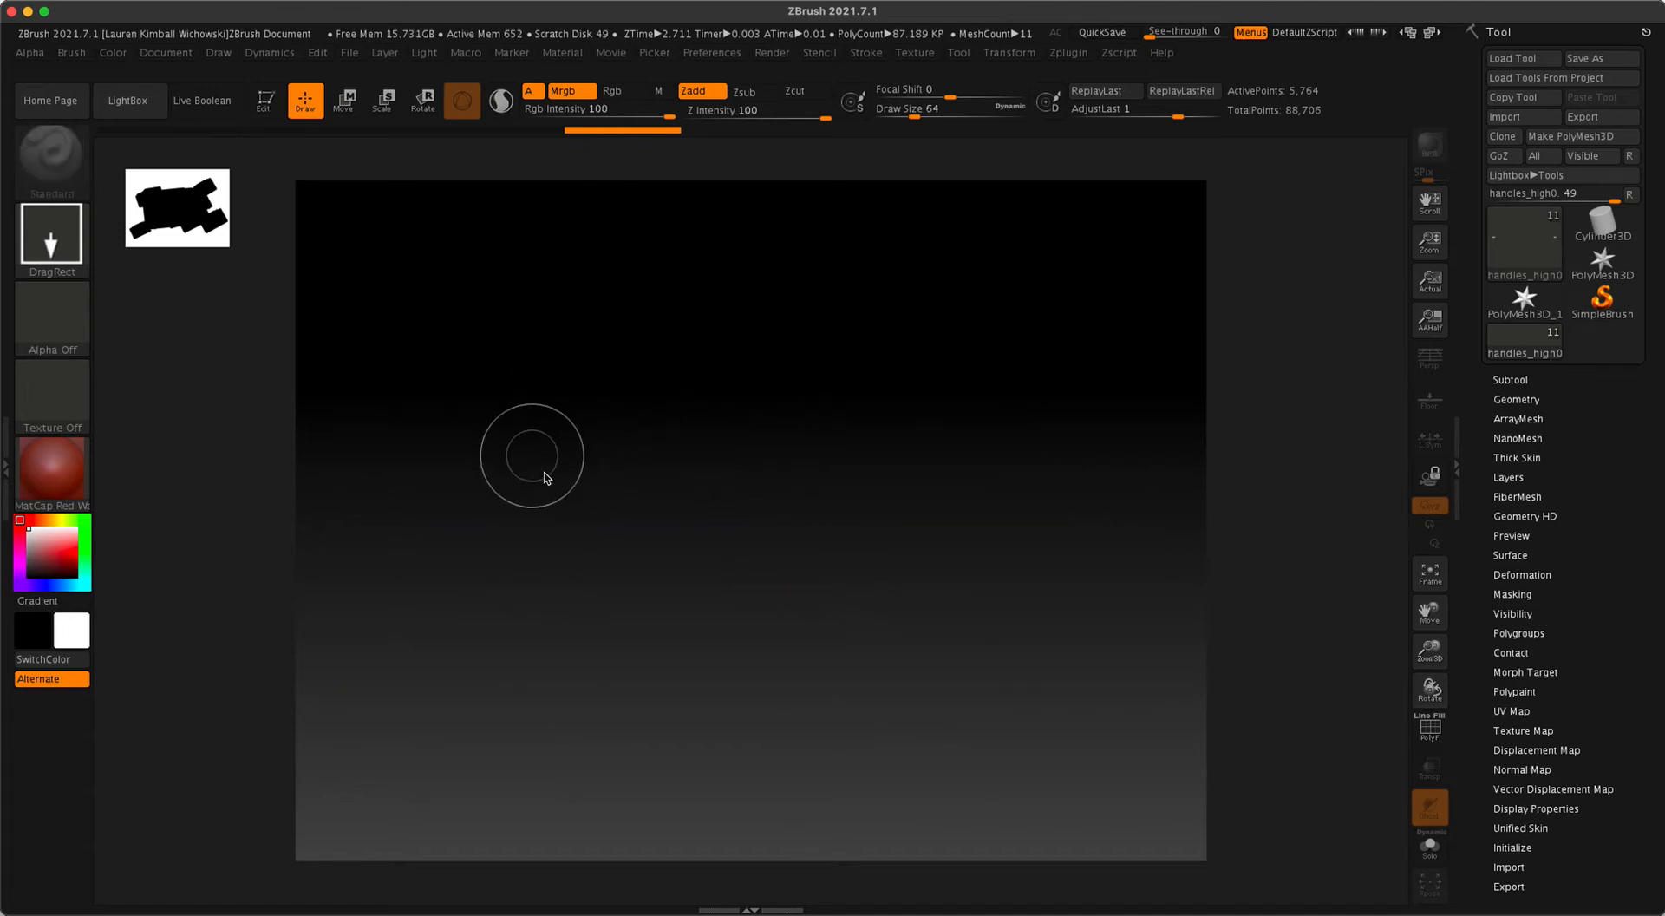
- Draw a single upright crate at the canvas centre, clearing the off-centre attempt first, and turn on Edit mode
{"action": "mouse_move", "coordinate": [584, 372]}
{"action": "left_mouse_down"}
{"action": "mouse_move", "coordinate": [613, 398]}
{"action": "mouse_move", "coordinate": [780, 439]}
{"action": "mouse_move", "coordinate": [570, 74]}
{"action": "mouse_move", "coordinate": [212, 466]}
{"action": "mouse_move", "coordinate": [628, 555]}
{"action": "mouse_move", "coordinate": [610, 684]}
{"action": "mouse_move", "coordinate": [613, 625]}
{"action": "mouse_move", "coordinate": [576, 621]}
{"action": "mouse_move", "coordinate": [621, 606]}
{"action": "mouse_move", "coordinate": [583, 606]}
{"action": "mouse_move", "coordinate": [673, 572]}
{"action": "mouse_move", "coordinate": [561, 704]}
{"action": "mouse_move", "coordinate": [587, 725]}
{"action": "left_mouse_up"}
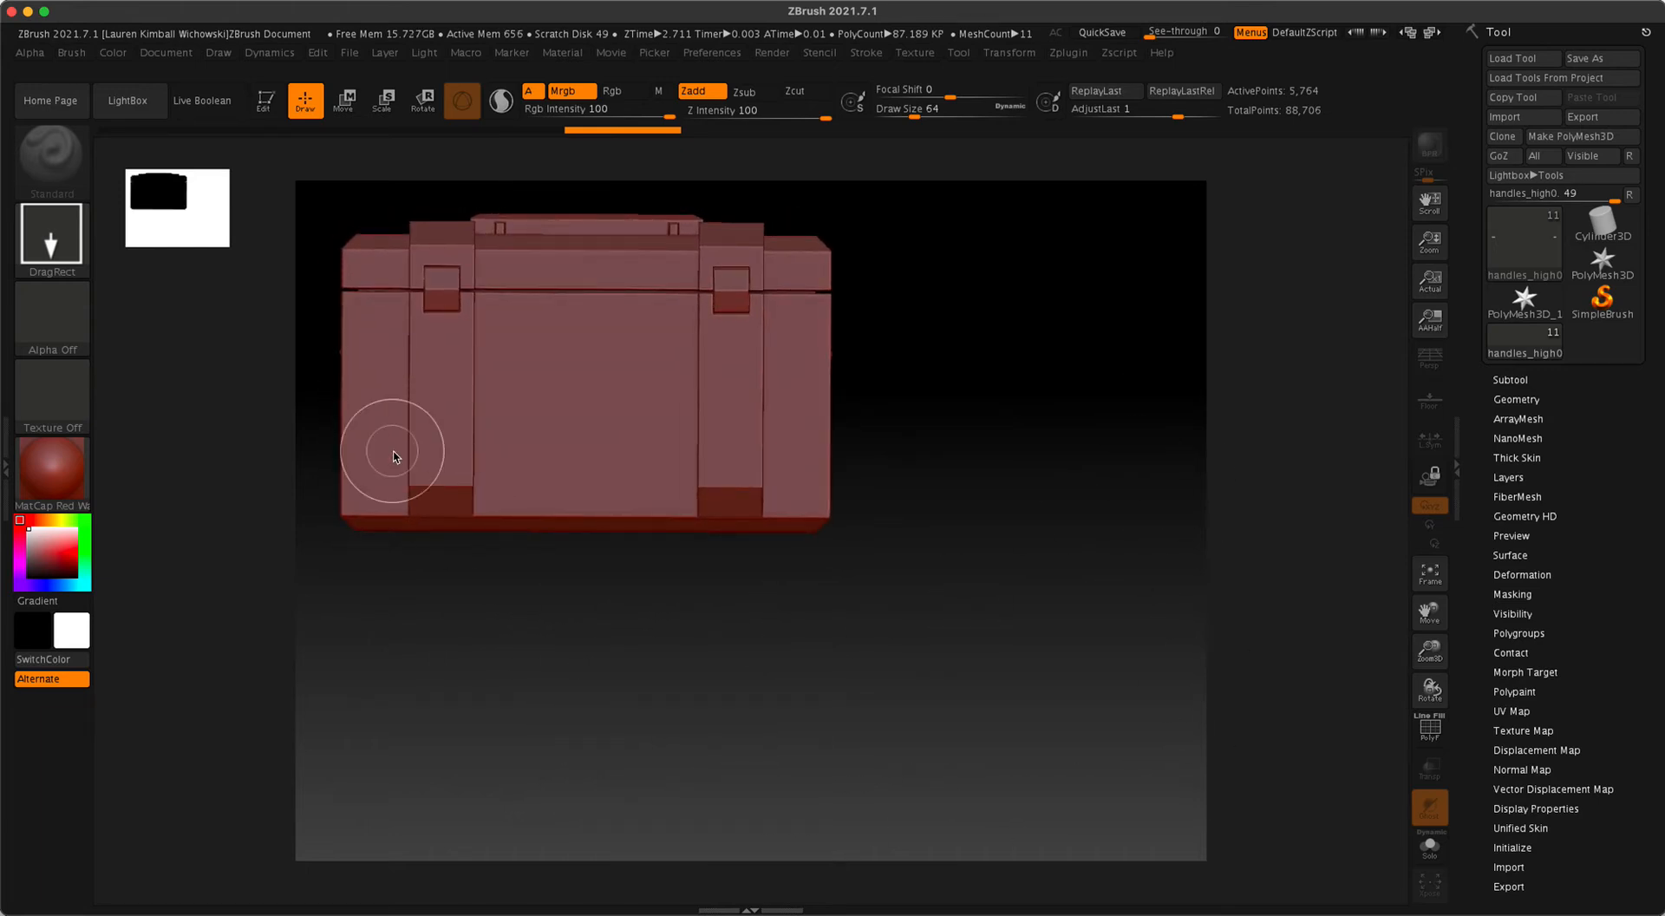
{"action": "key", "text": "ctrl+n"}
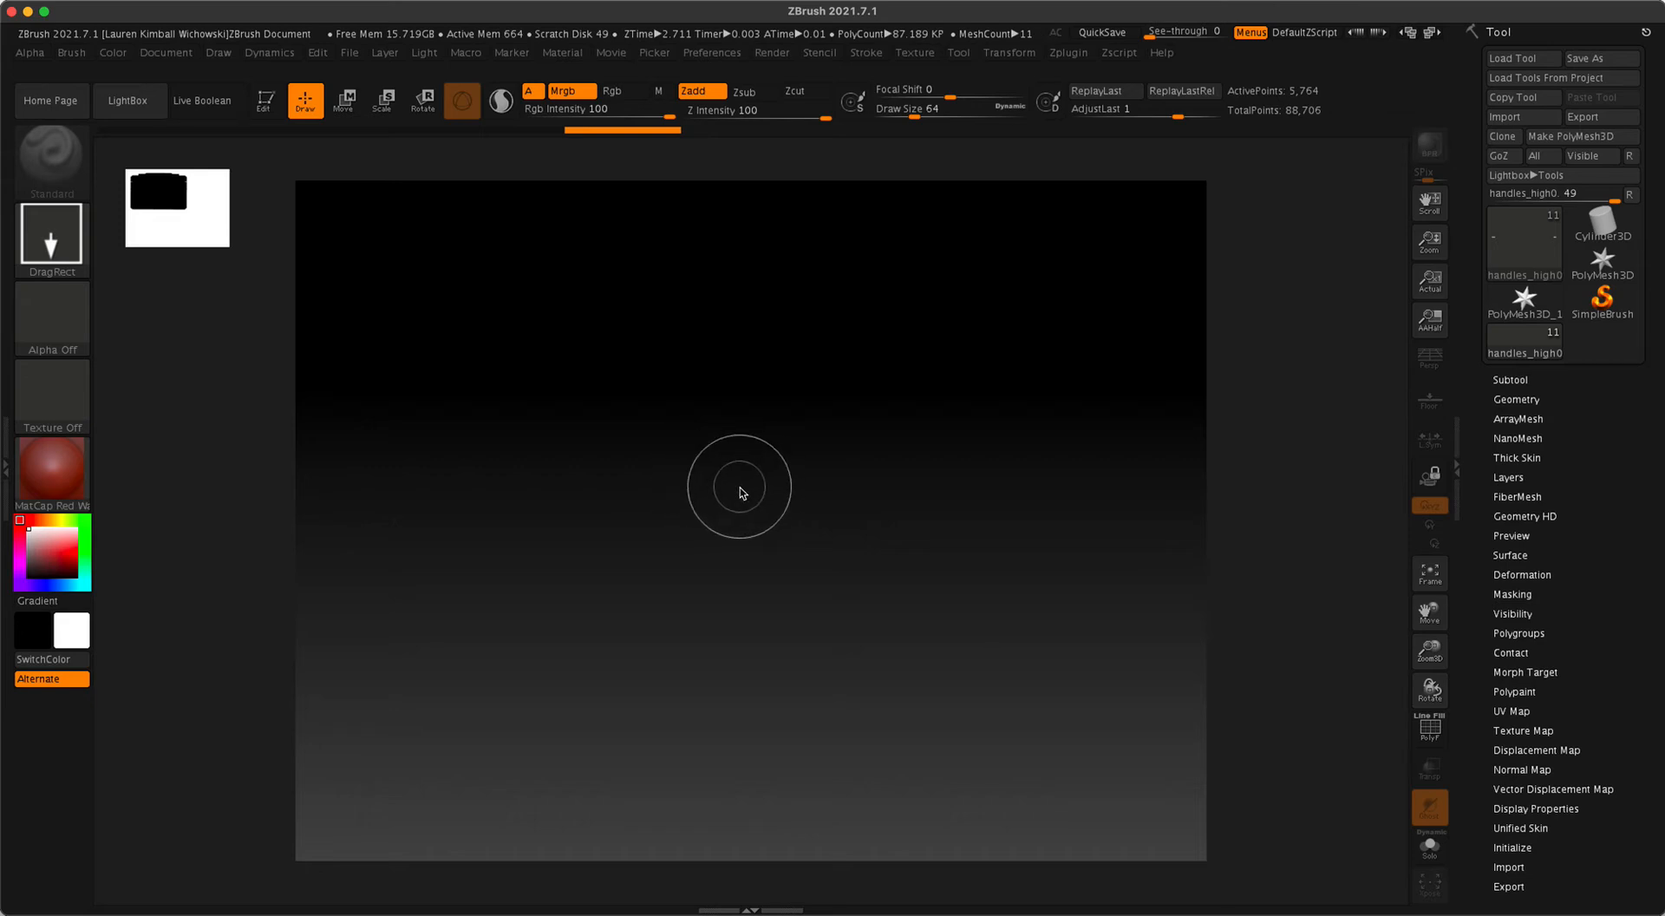
{"action": "mouse_move", "coordinate": [740, 492]}
{"action": "left_mouse_down"}
{"action": "mouse_move", "coordinate": [887, 617]}
{"action": "mouse_move", "coordinate": [773, 821]}
{"action": "mouse_move", "coordinate": [741, 846]}
{"action": "left_mouse_up"}
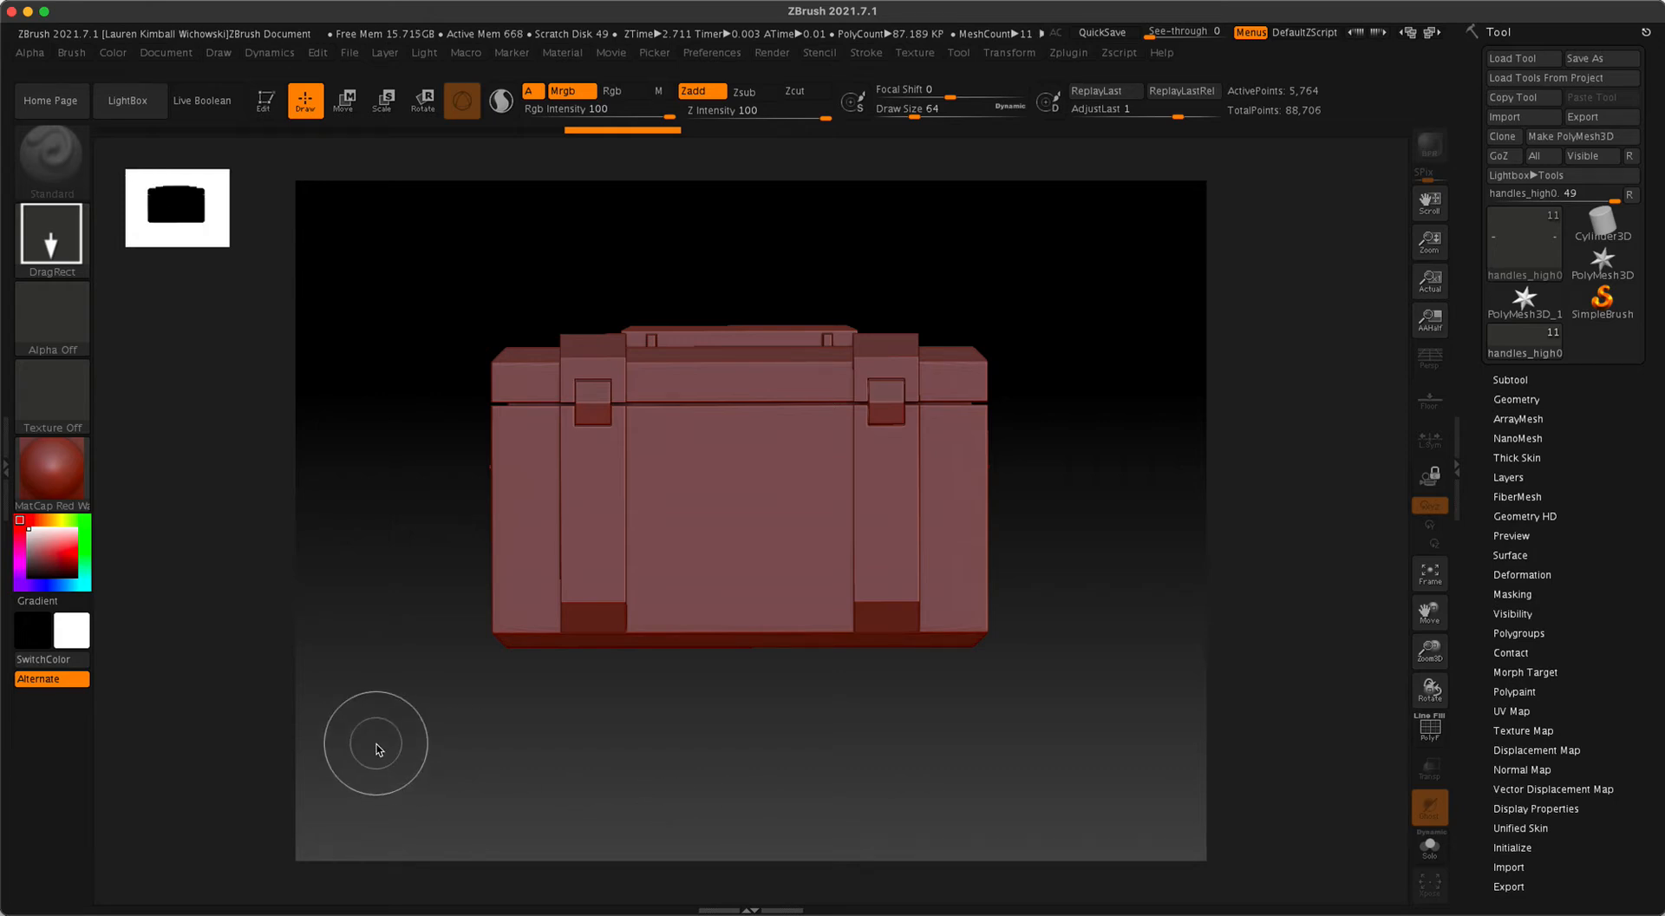
{"action": "key", "text": "t"}
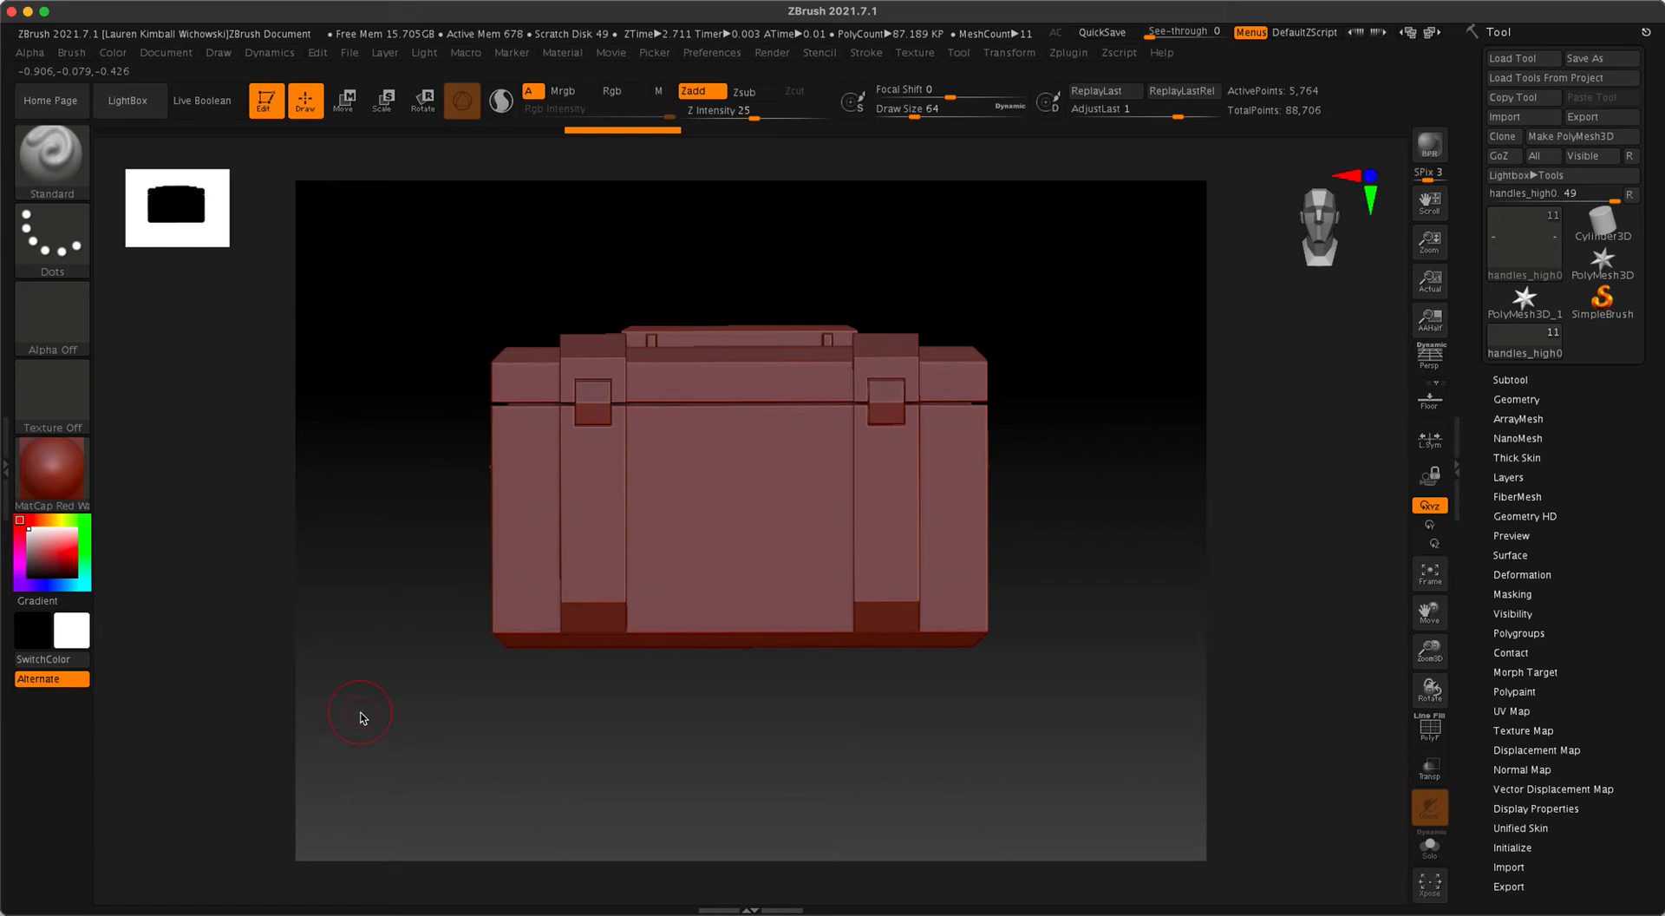
- Orbit around the crate to examine its front, lid, side handles and underside
{"action": "mouse_move", "coordinate": [361, 718]}
{"action": "left_mouse_down"}
{"action": "mouse_move", "coordinate": [409, 754]}
{"action": "mouse_move", "coordinate": [442, 706]}
{"action": "mouse_move", "coordinate": [402, 651]}
{"action": "mouse_move", "coordinate": [353, 704]}
{"action": "mouse_move", "coordinate": [375, 754]}
{"action": "mouse_move", "coordinate": [572, 702]}
{"action": "mouse_move", "coordinate": [614, 731]}
{"action": "mouse_move", "coordinate": [417, 706]}
{"action": "mouse_move", "coordinate": [402, 740]}
{"action": "mouse_move", "coordinate": [457, 760]}
{"action": "mouse_move", "coordinate": [1074, 758]}
{"action": "mouse_move", "coordinate": [1015, 713]}
{"action": "mouse_move", "coordinate": [1004, 760]}
{"action": "mouse_move", "coordinate": [1044, 765]}
{"action": "left_mouse_up"}
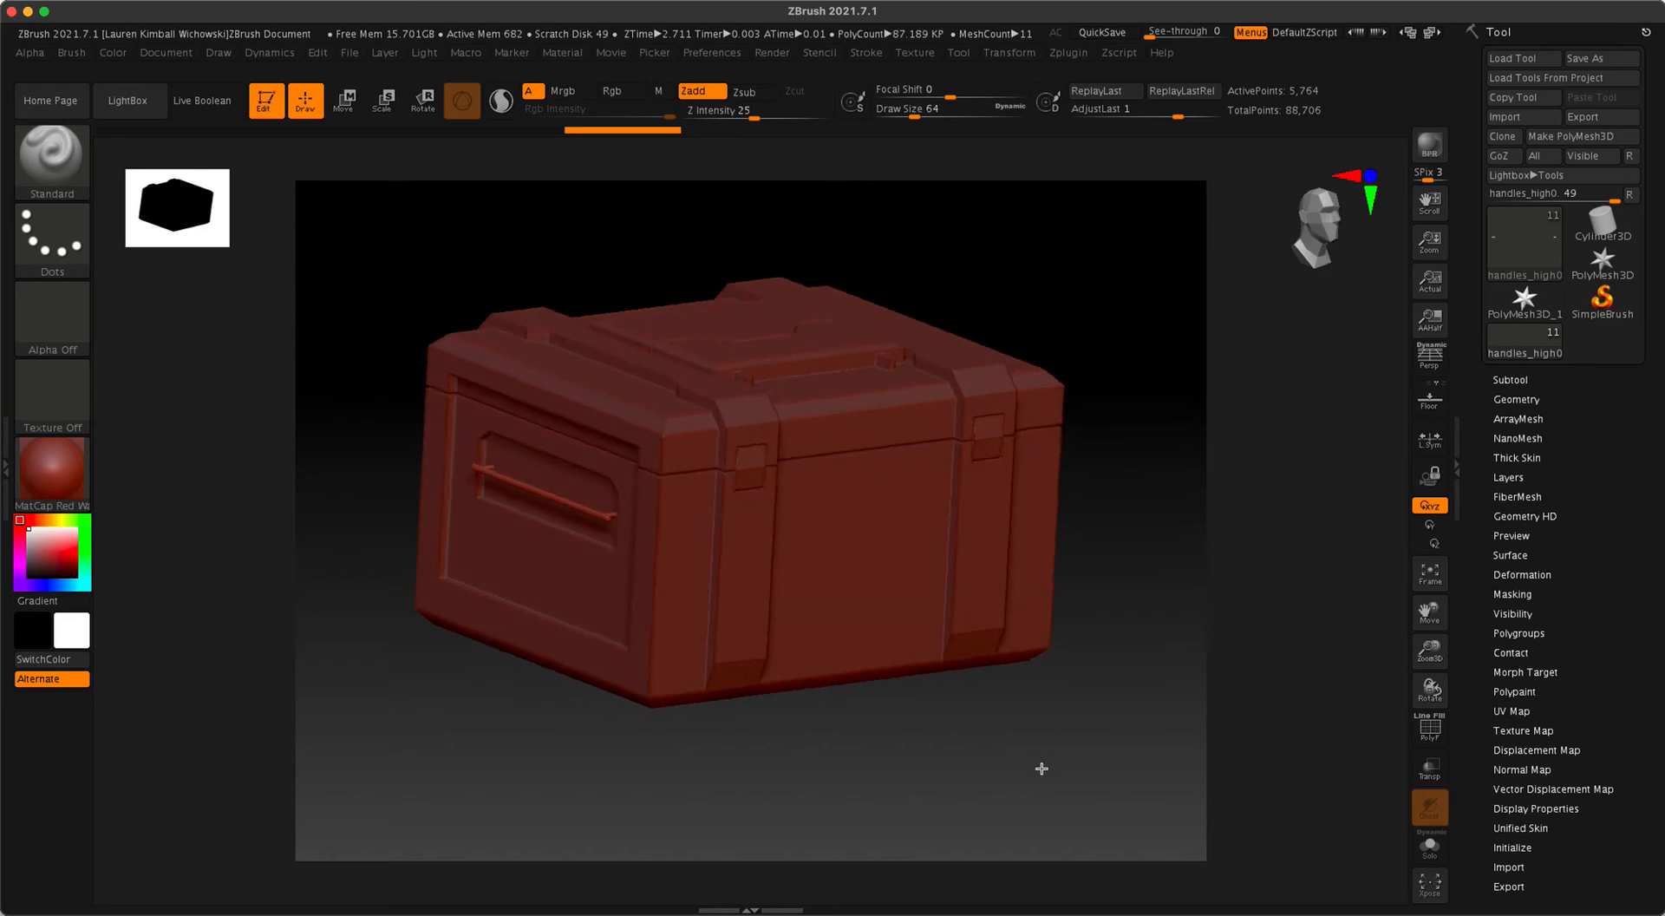
{"action": "left_click_drag", "start_coordinate": [873, 773], "coordinate": [905, 794]}
{"action": "left_click_drag", "start_coordinate": [908, 771], "coordinate": [847, 767]}
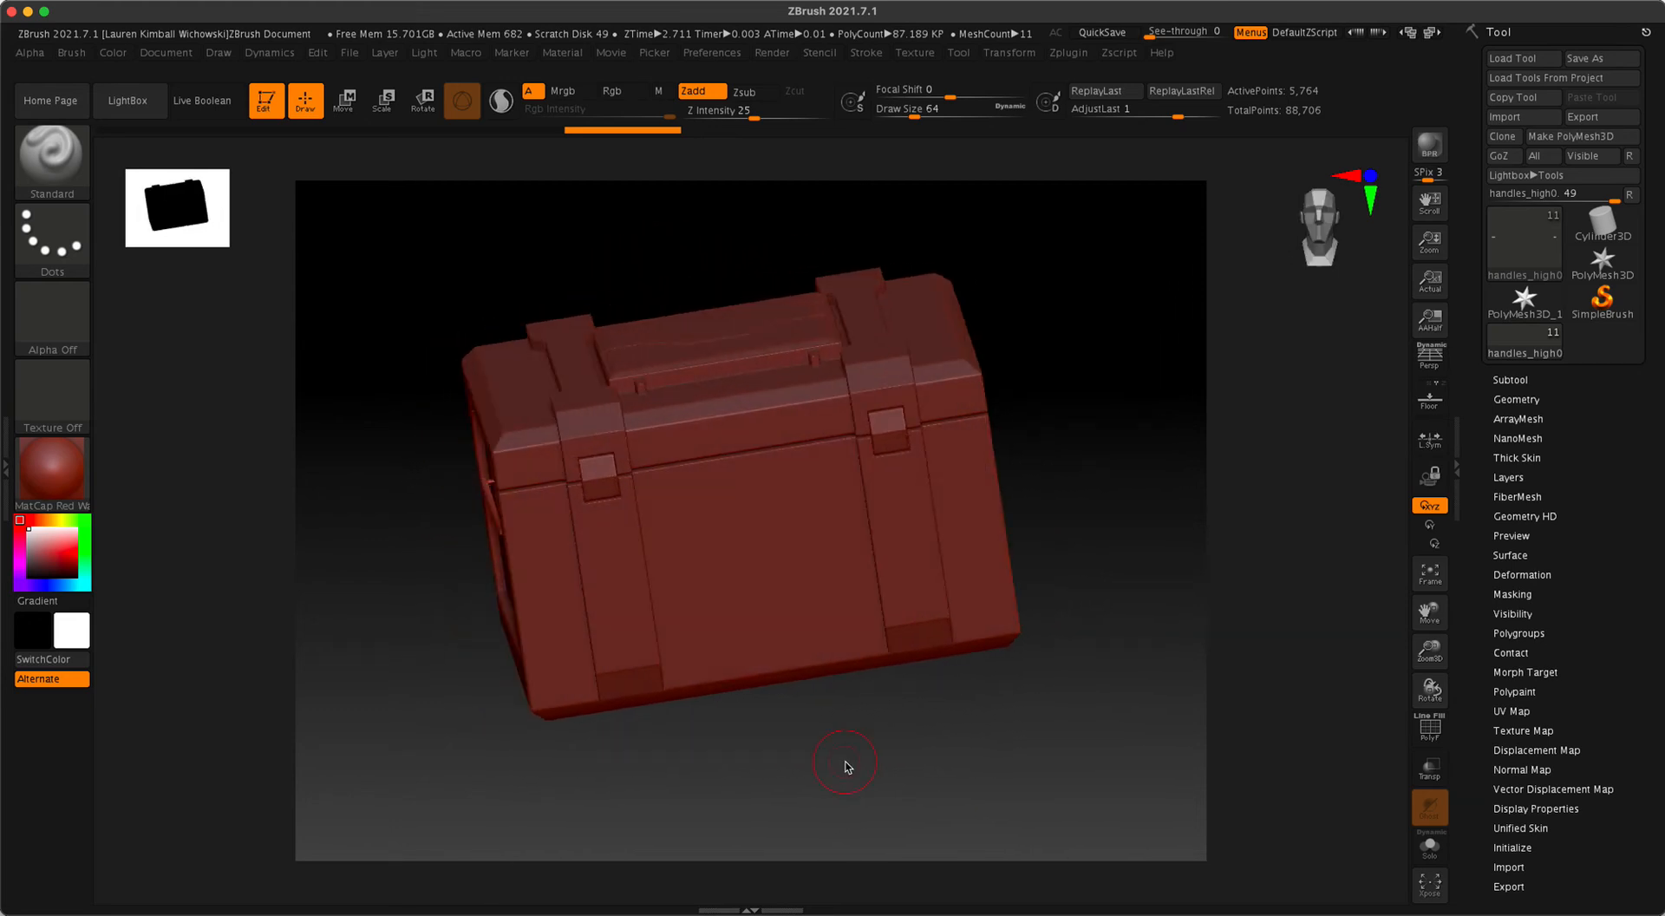
{"action": "left_click_drag", "start_coordinate": [629, 786], "coordinate": [658, 781]}
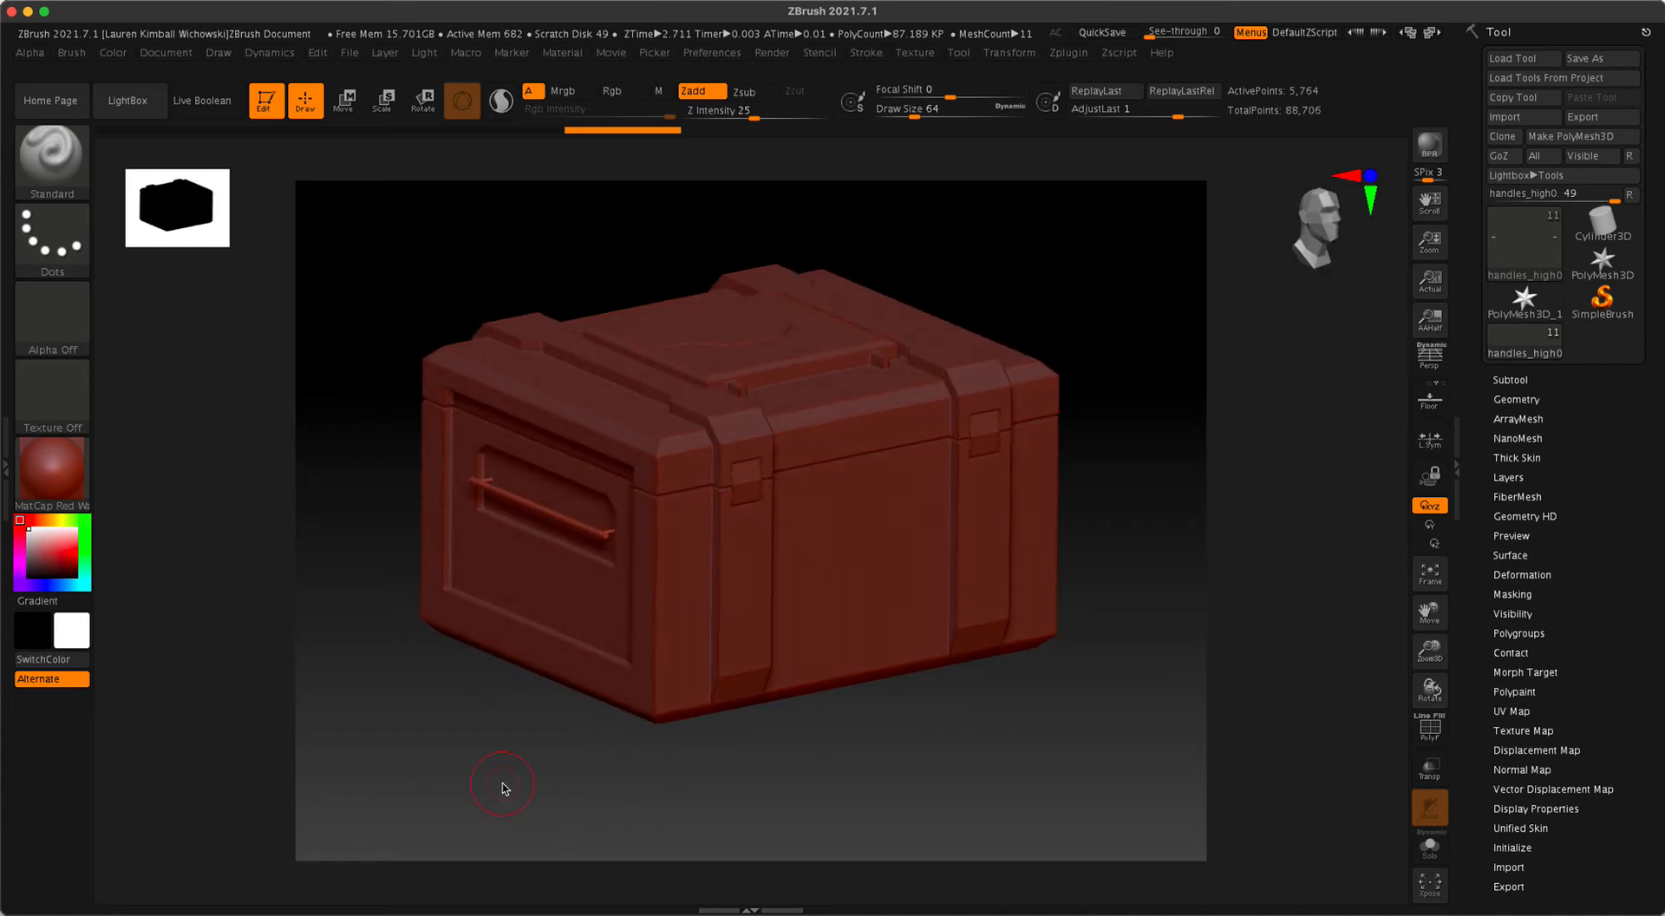
{"action": "left_click_drag", "start_coordinate": [505, 787], "coordinate": [640, 780]}
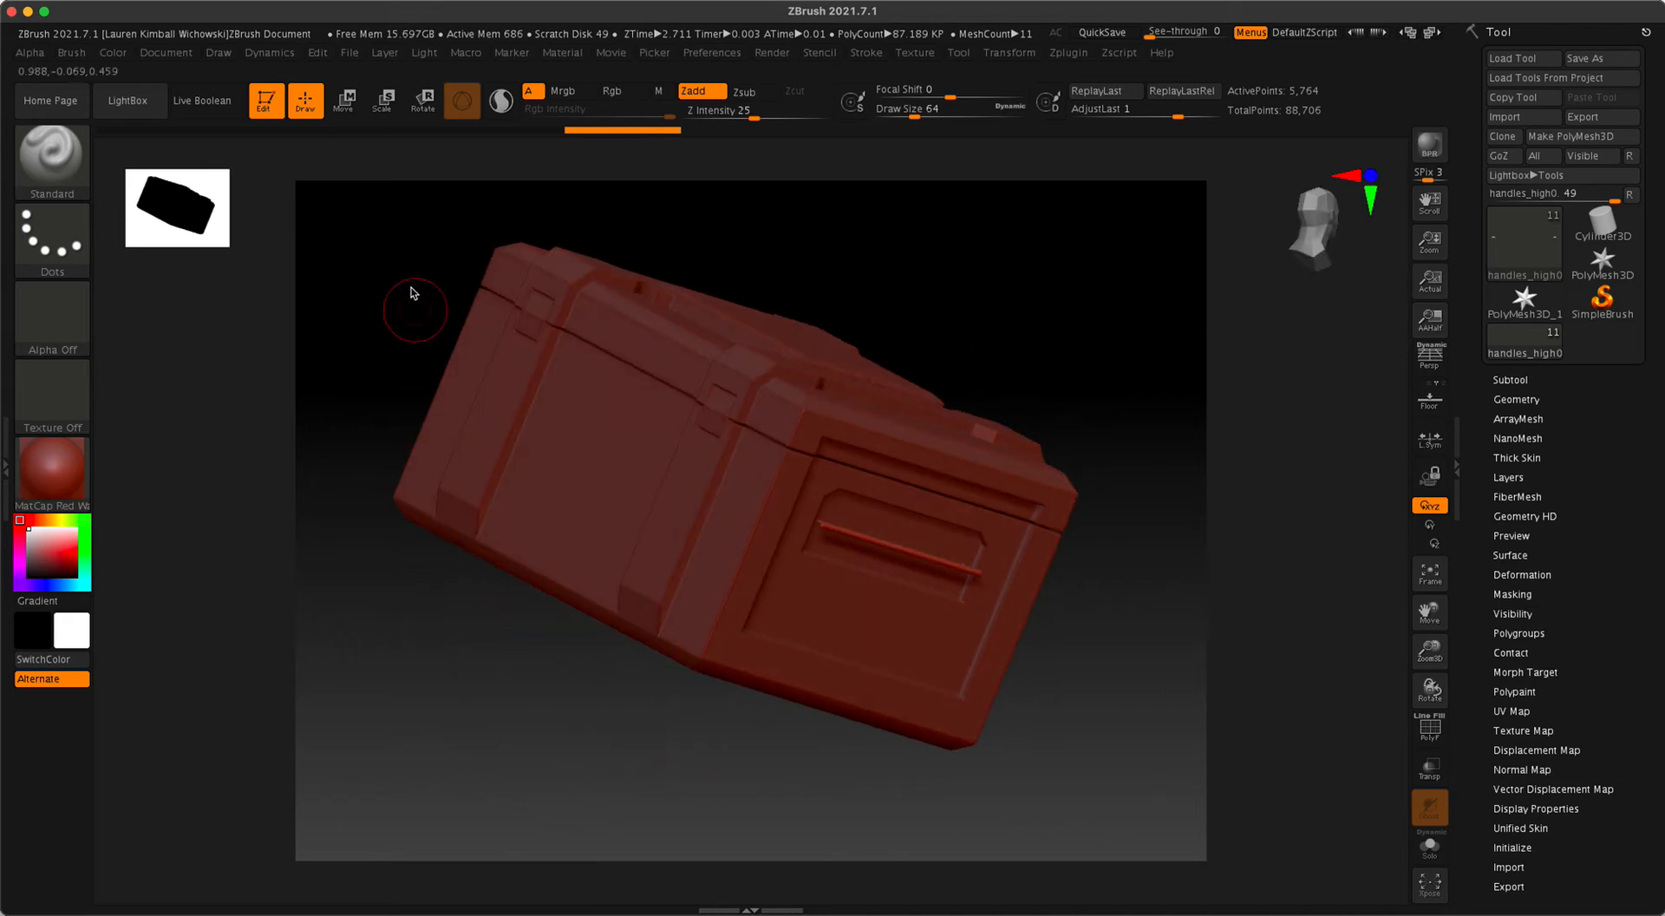
{"action": "left_click_drag", "start_coordinate": [1141, 677], "coordinate": [874, 468]}
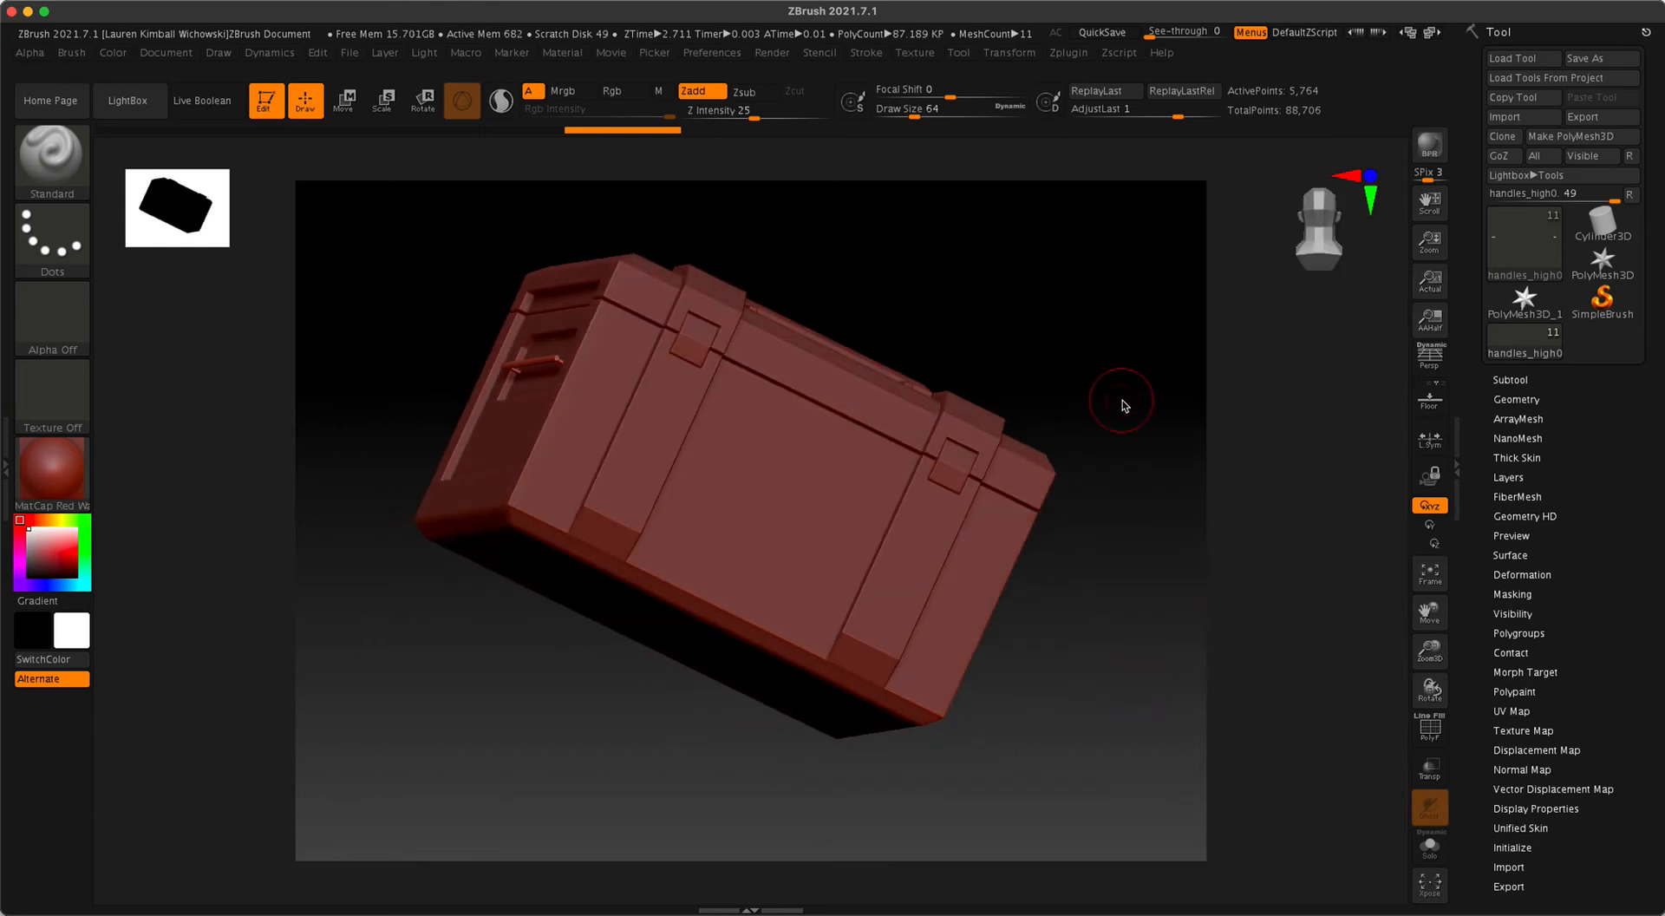
{"action": "left_click_drag", "start_coordinate": [1142, 598], "coordinate": [1070, 487], "text": "shift"}
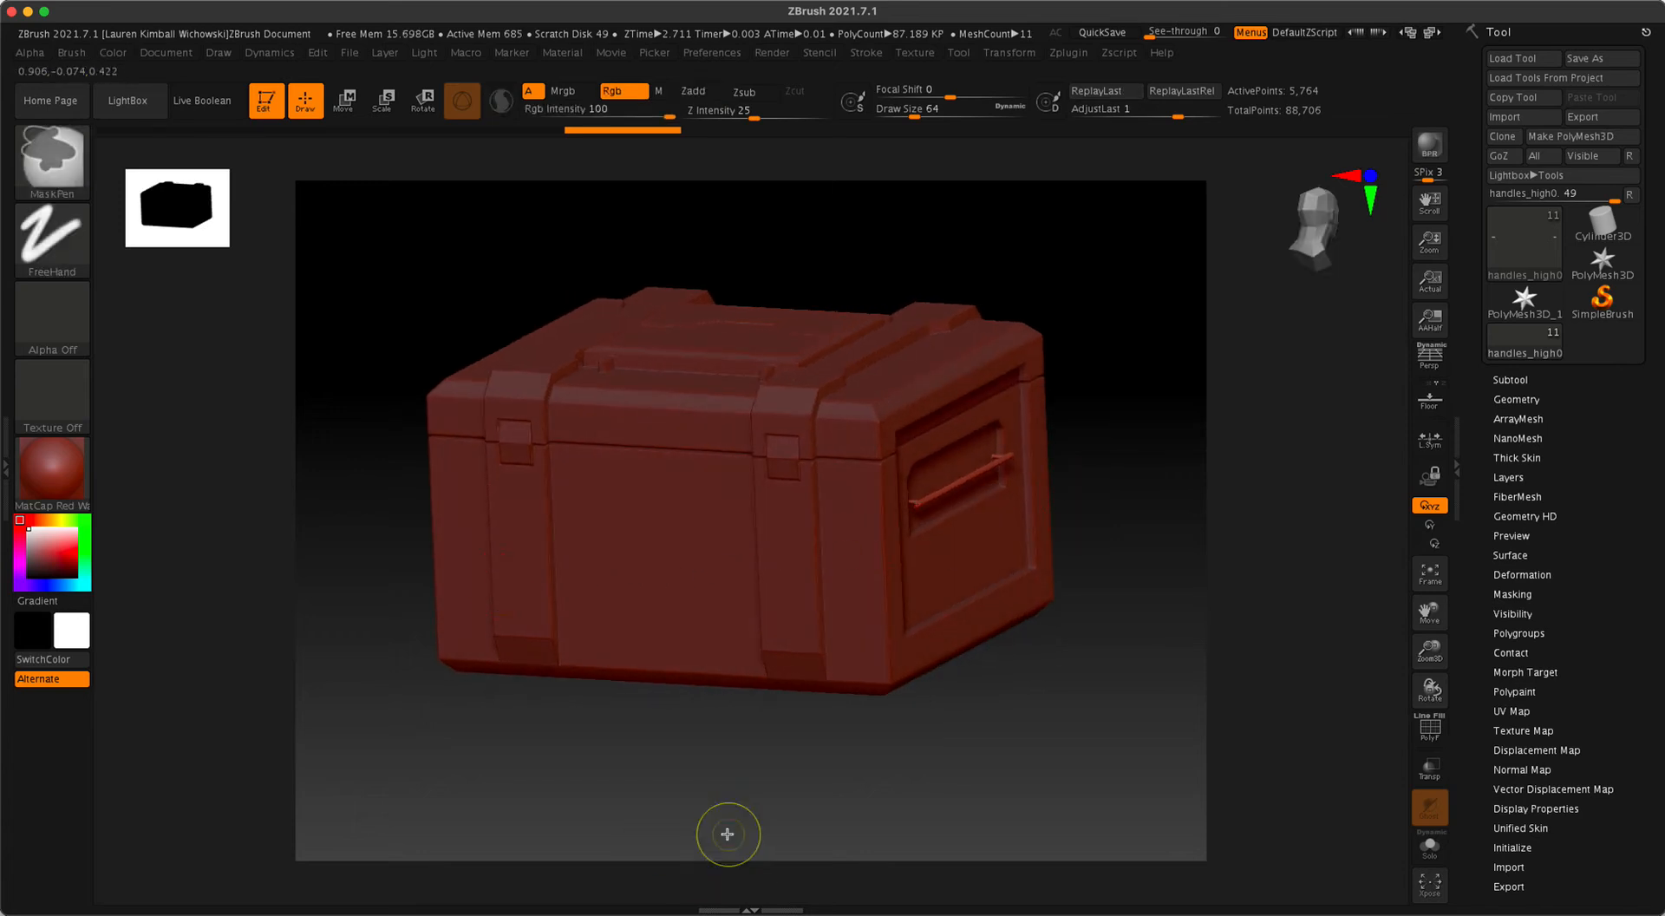
- Undo two history steps on the crate's handles while turning the model towards its handle side
{"action": "key", "text": "ctrl+z"}
{"action": "mouse_move", "coordinate": [1129, 787]}
{"action": "left_mouse_down"}
{"action": "mouse_move", "coordinate": [1018, 800]}
{"action": "mouse_move", "coordinate": [1156, 778]}
{"action": "mouse_move", "coordinate": [1066, 783]}
{"action": "left_mouse_up"}
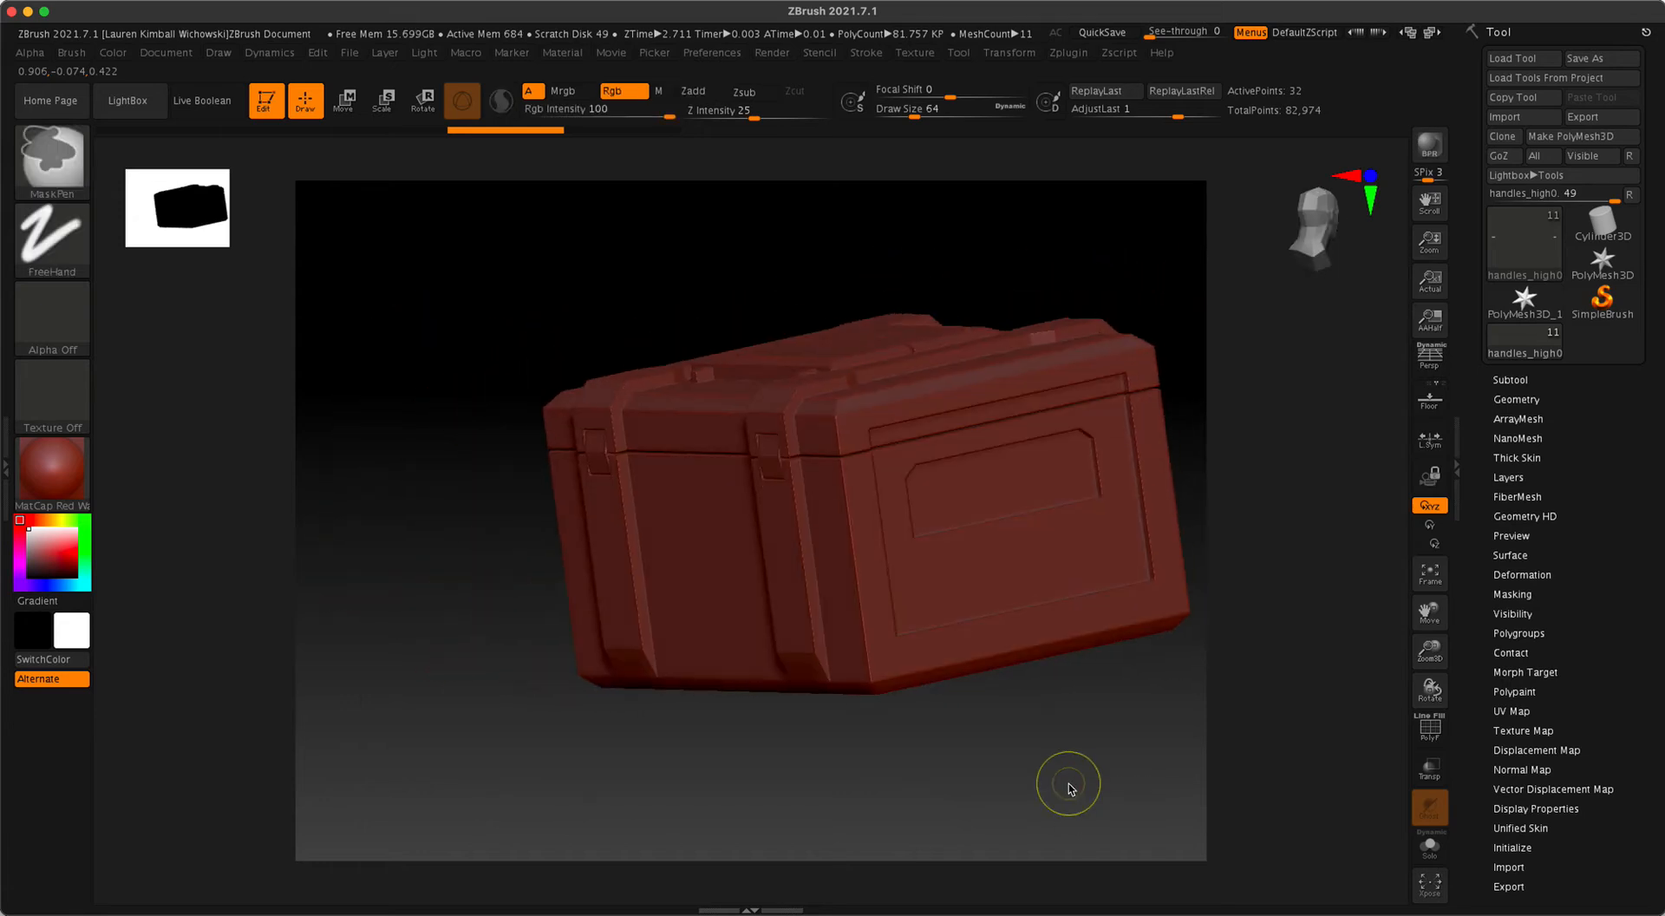
{"action": "key", "text": "ctrl+z"}
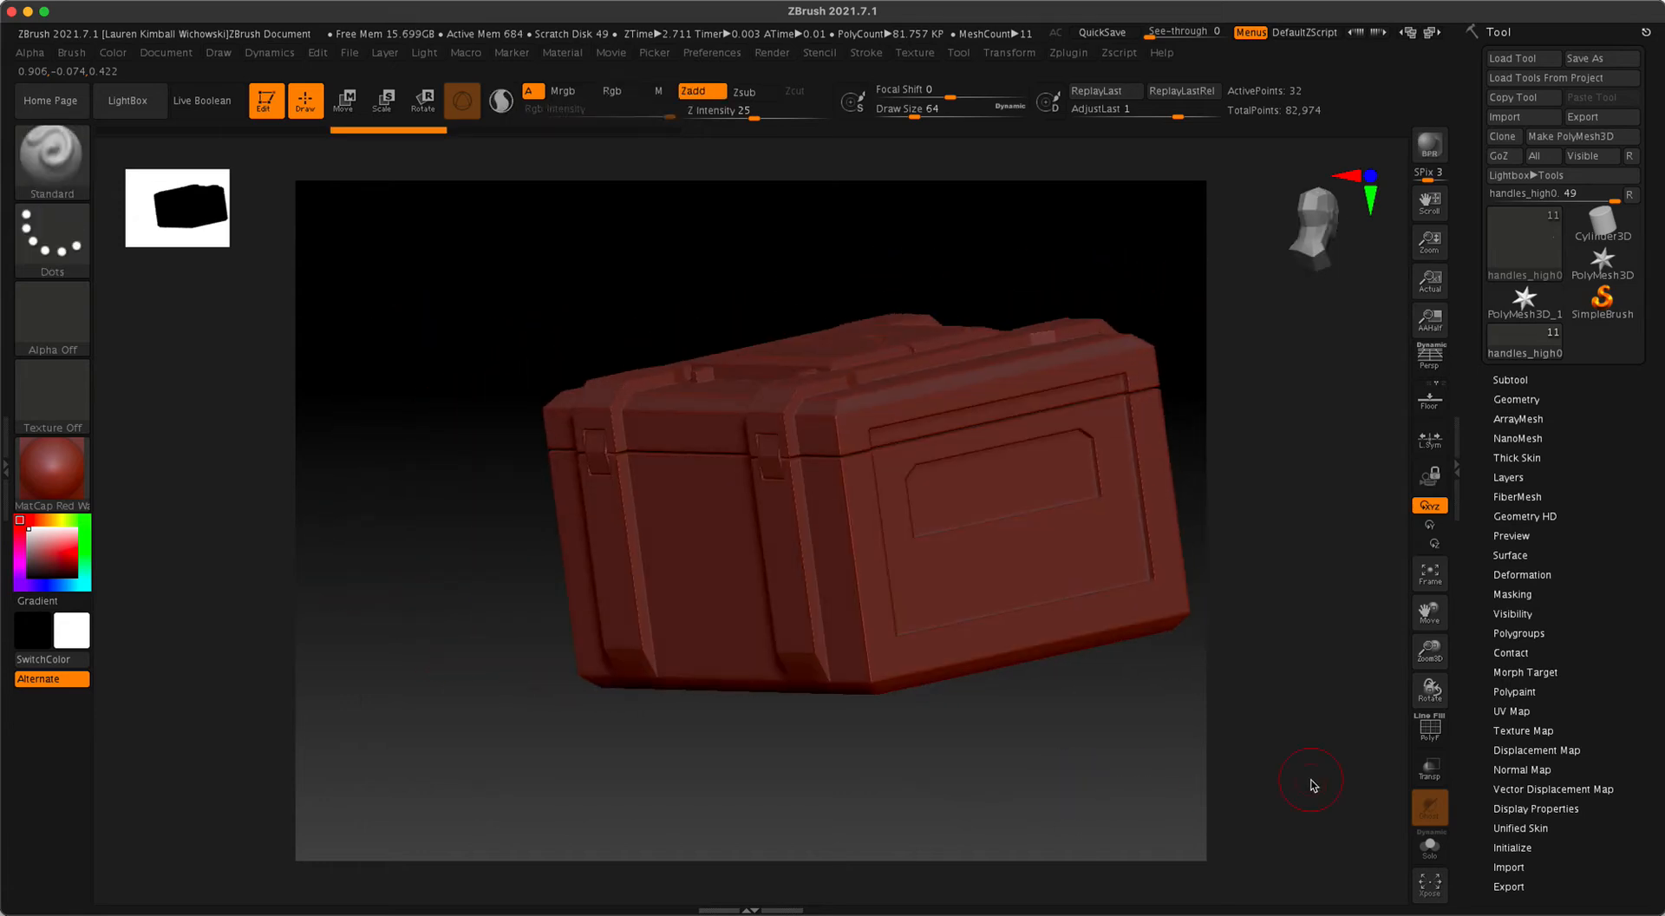
- Expand the subtool list, look through the crate's parts, and undo one more history step on the handles_high subtool
{"action": "left_click", "coordinate": [1510, 382]}
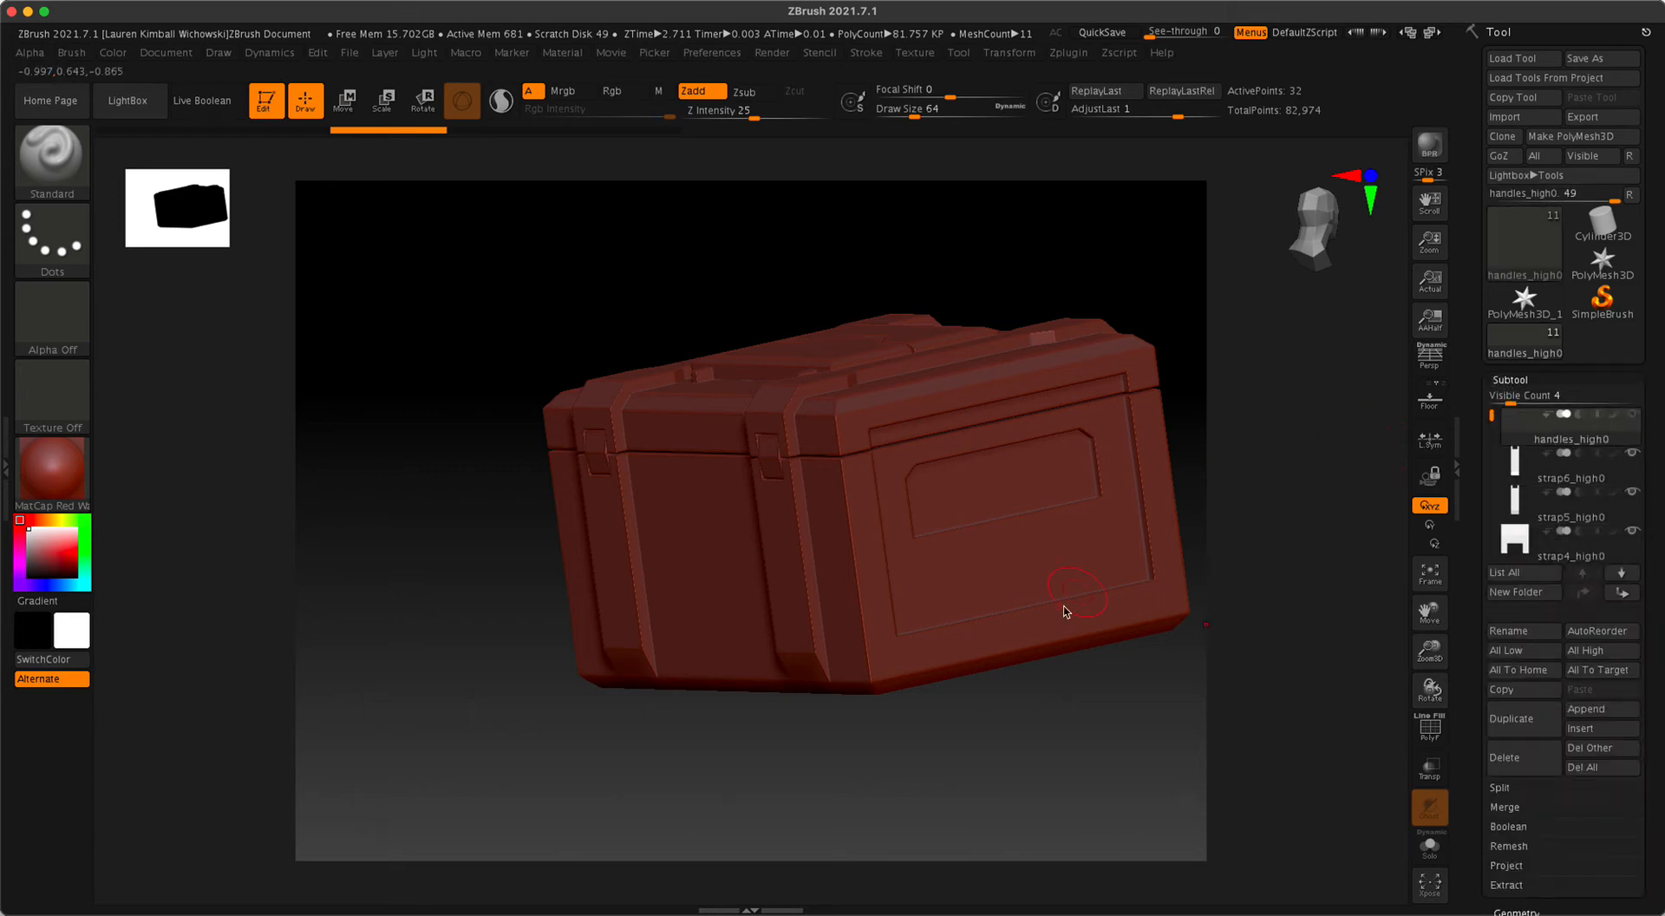
{"action": "left_click", "coordinate": [1526, 503]}
{"action": "scroll", "coordinate": [1524, 506], "scroll_direction": "down", "scroll_amount": 4}
{"action": "scroll", "coordinate": [1517, 516], "scroll_direction": "up", "scroll_amount": 5}
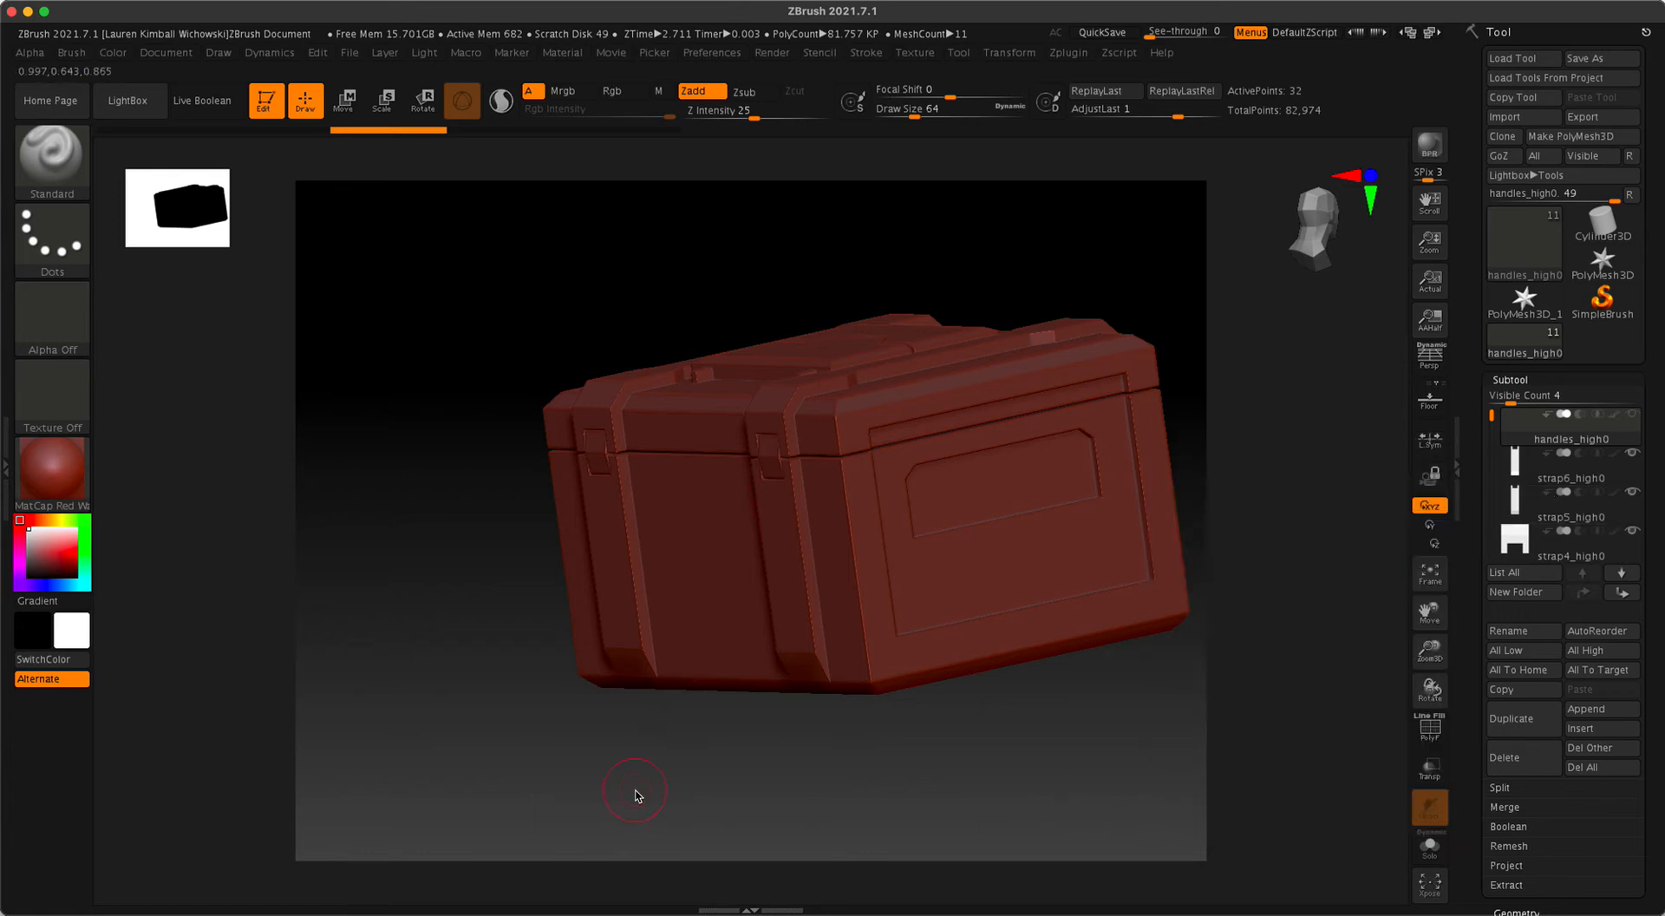
{"action": "key", "text": "super+z"}
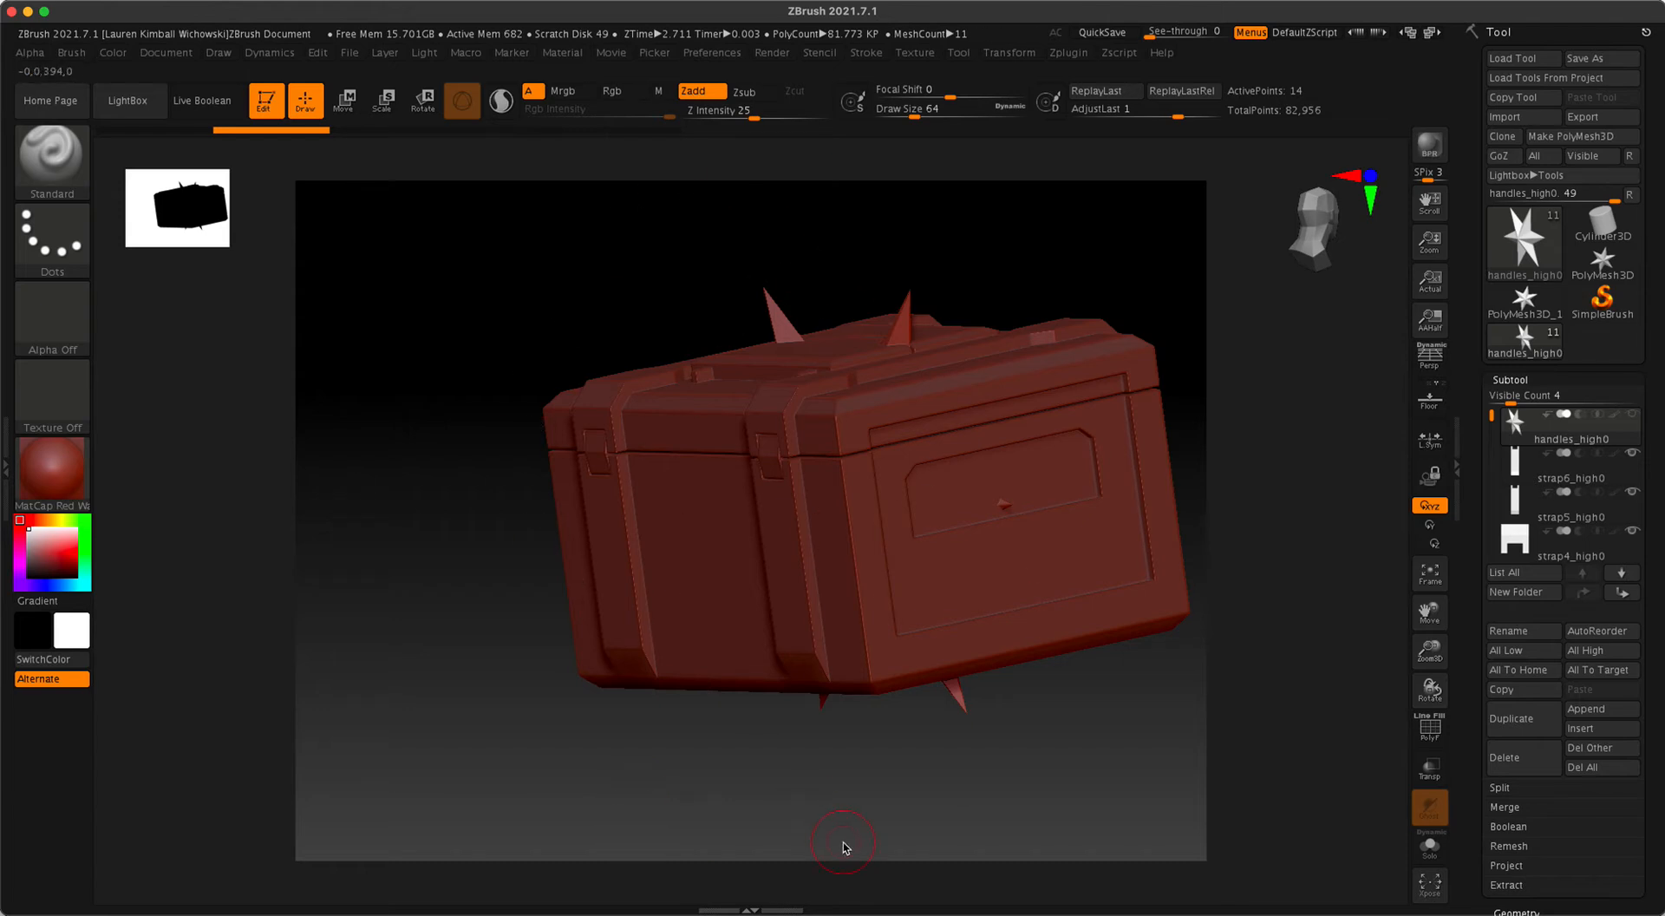
{"action": "left_click_drag", "start_coordinate": [843, 847], "coordinate": [1052, 813]}
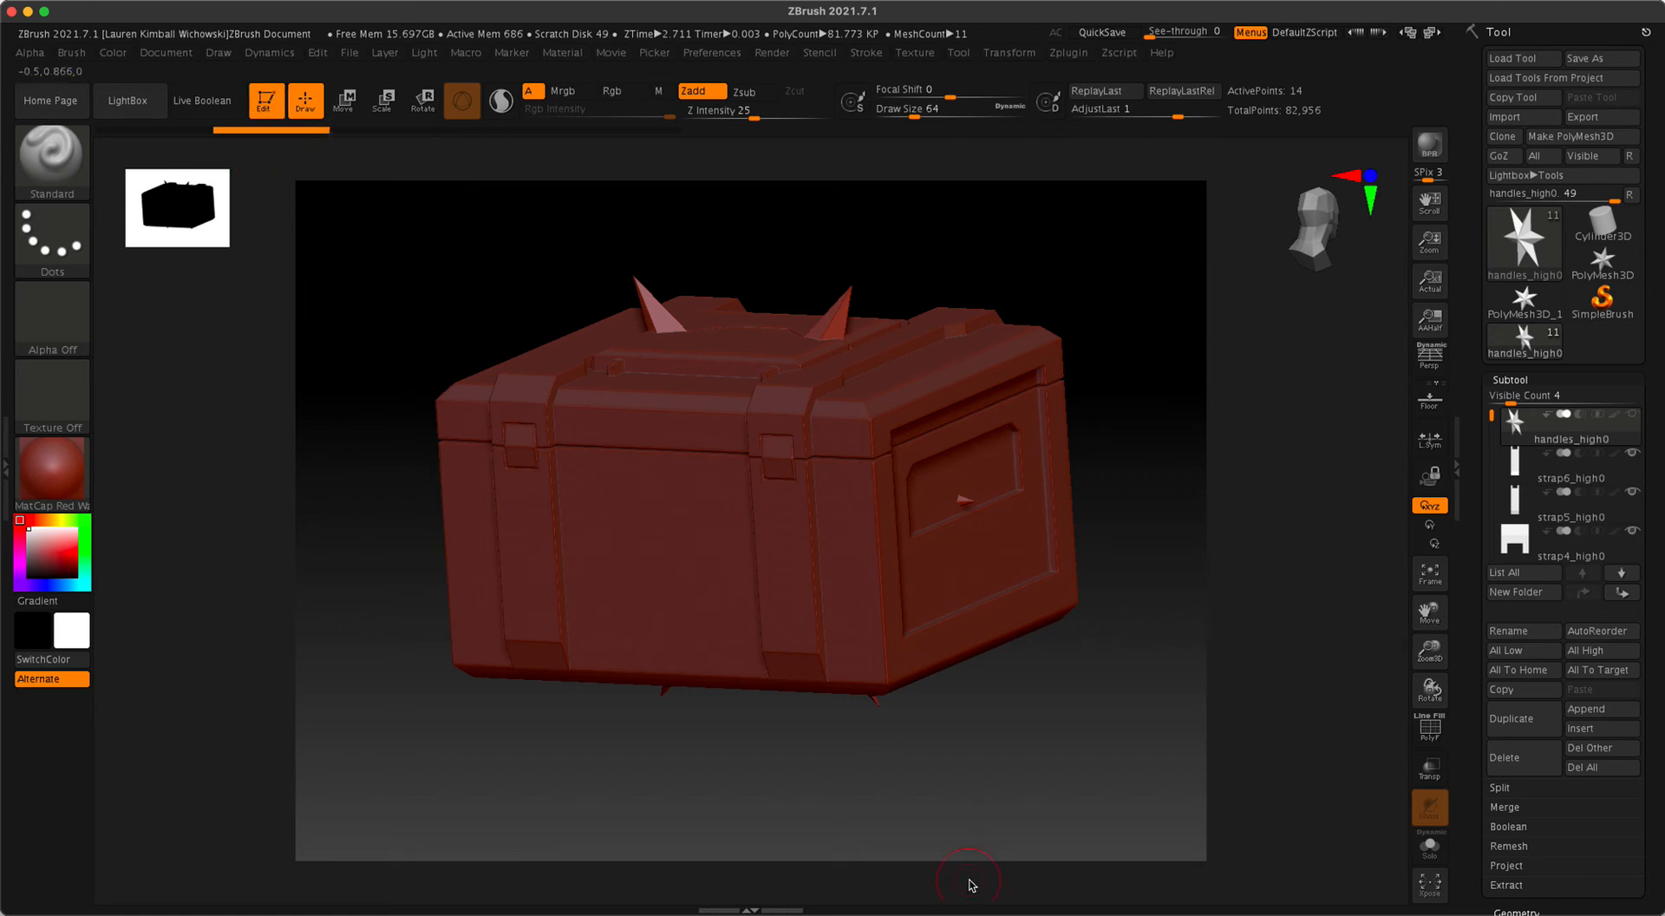
- Leave Edit mode with the Always Switch option for 2.5D, clear the canvas and draw the crate again
{"action": "key", "text": "t"}
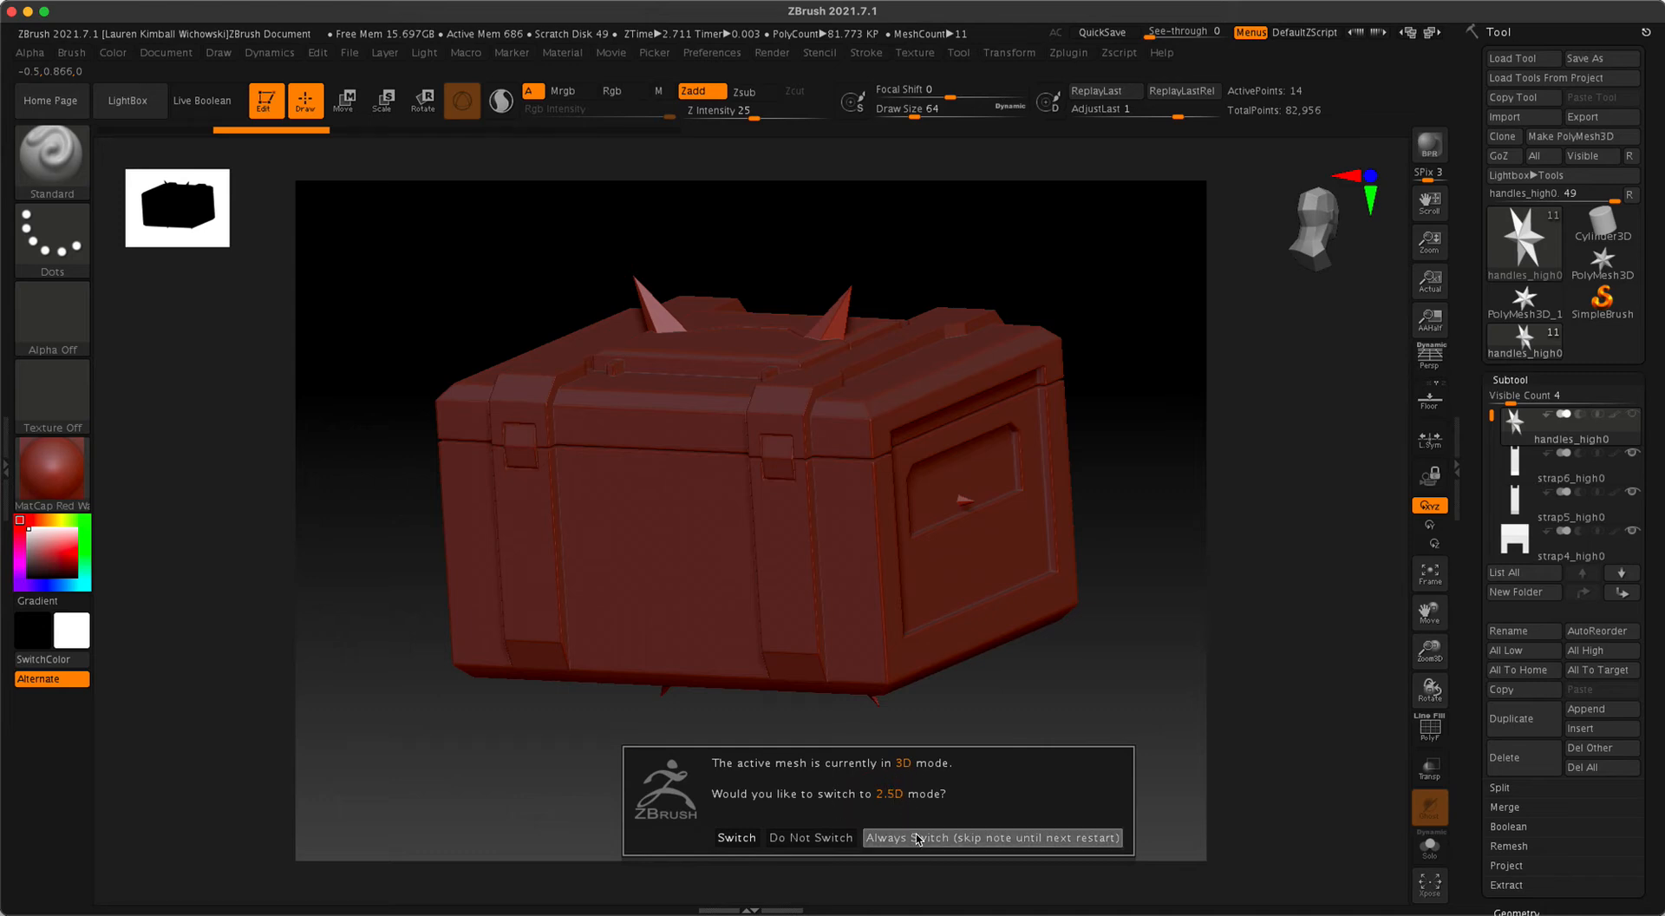
{"action": "left_click", "coordinate": [919, 837]}
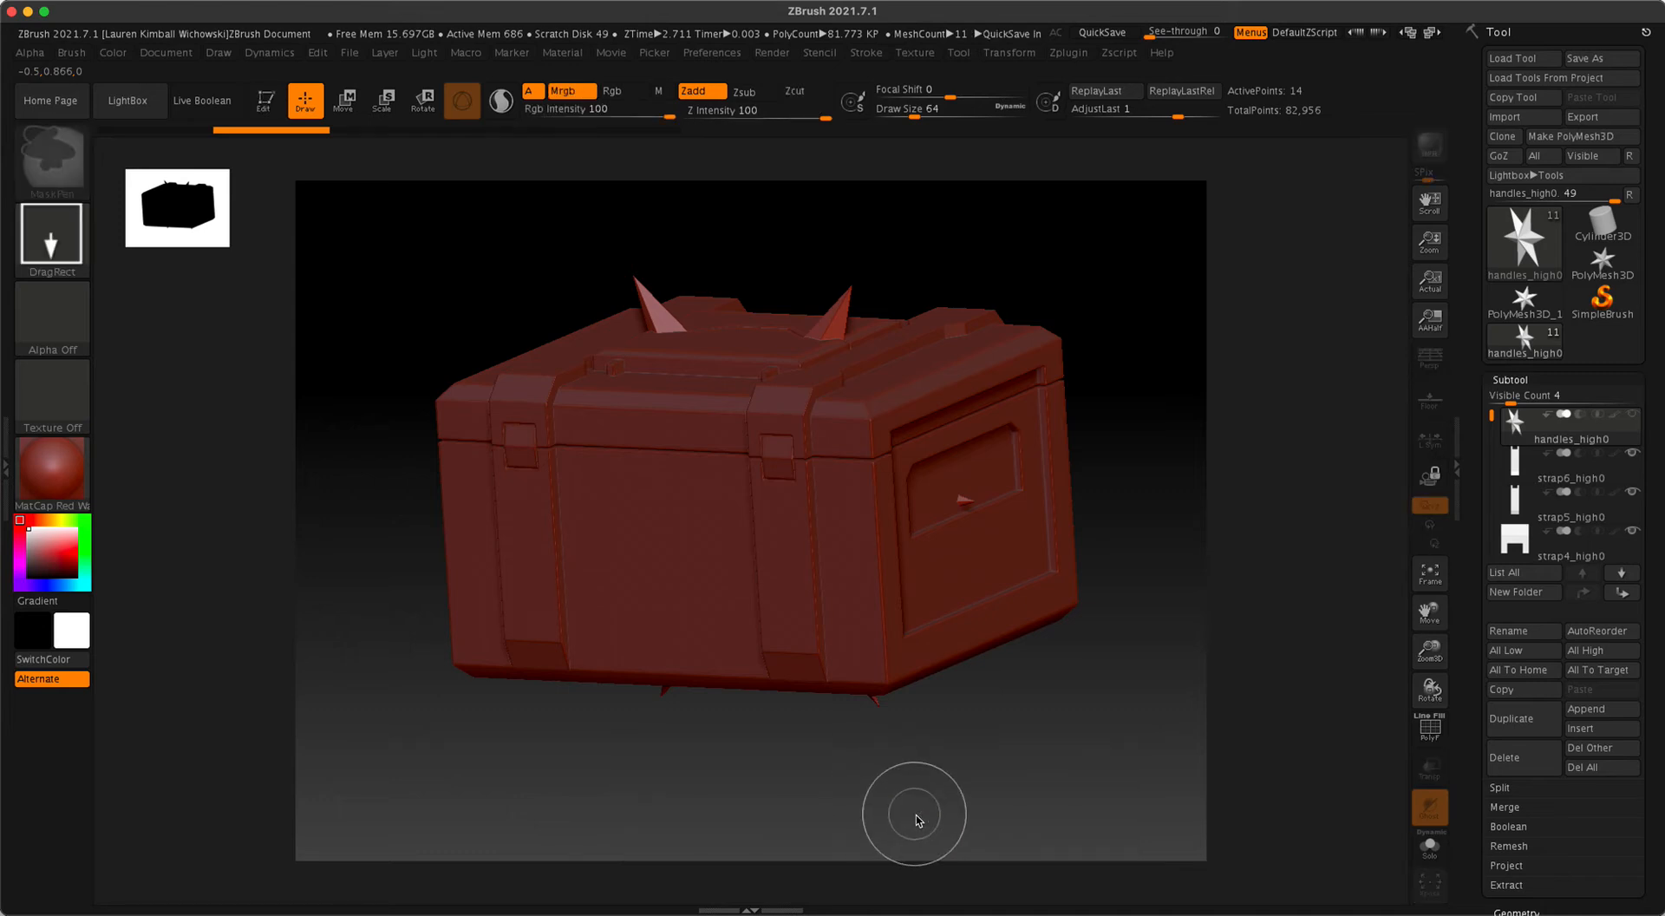
{"action": "key", "text": "ctrl+n"}
{"action": "mouse_move", "coordinate": [702, 495]}
{"action": "left_mouse_down"}
{"action": "mouse_move", "coordinate": [892, 617]}
{"action": "mouse_move", "coordinate": [992, 657]}
{"action": "mouse_move", "coordinate": [677, 833]}
{"action": "left_mouse_up"}
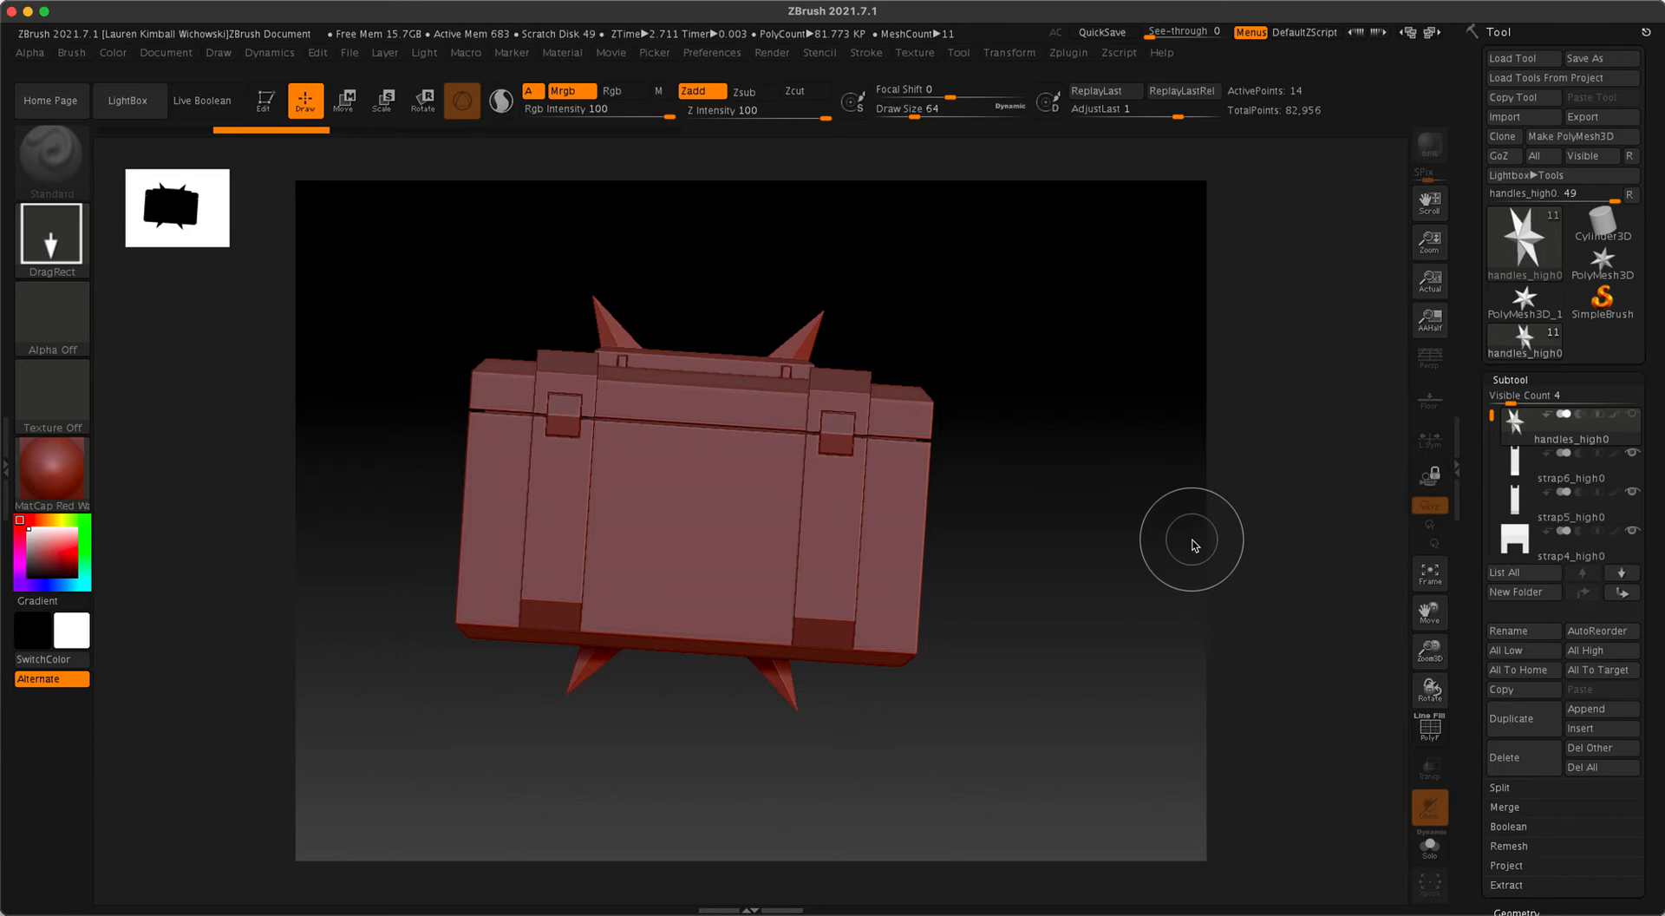
- Clear the canvas and import crate_high.fbx from the scenes folder again, accepting the import options
{"action": "key", "text": "ctrl+n"}
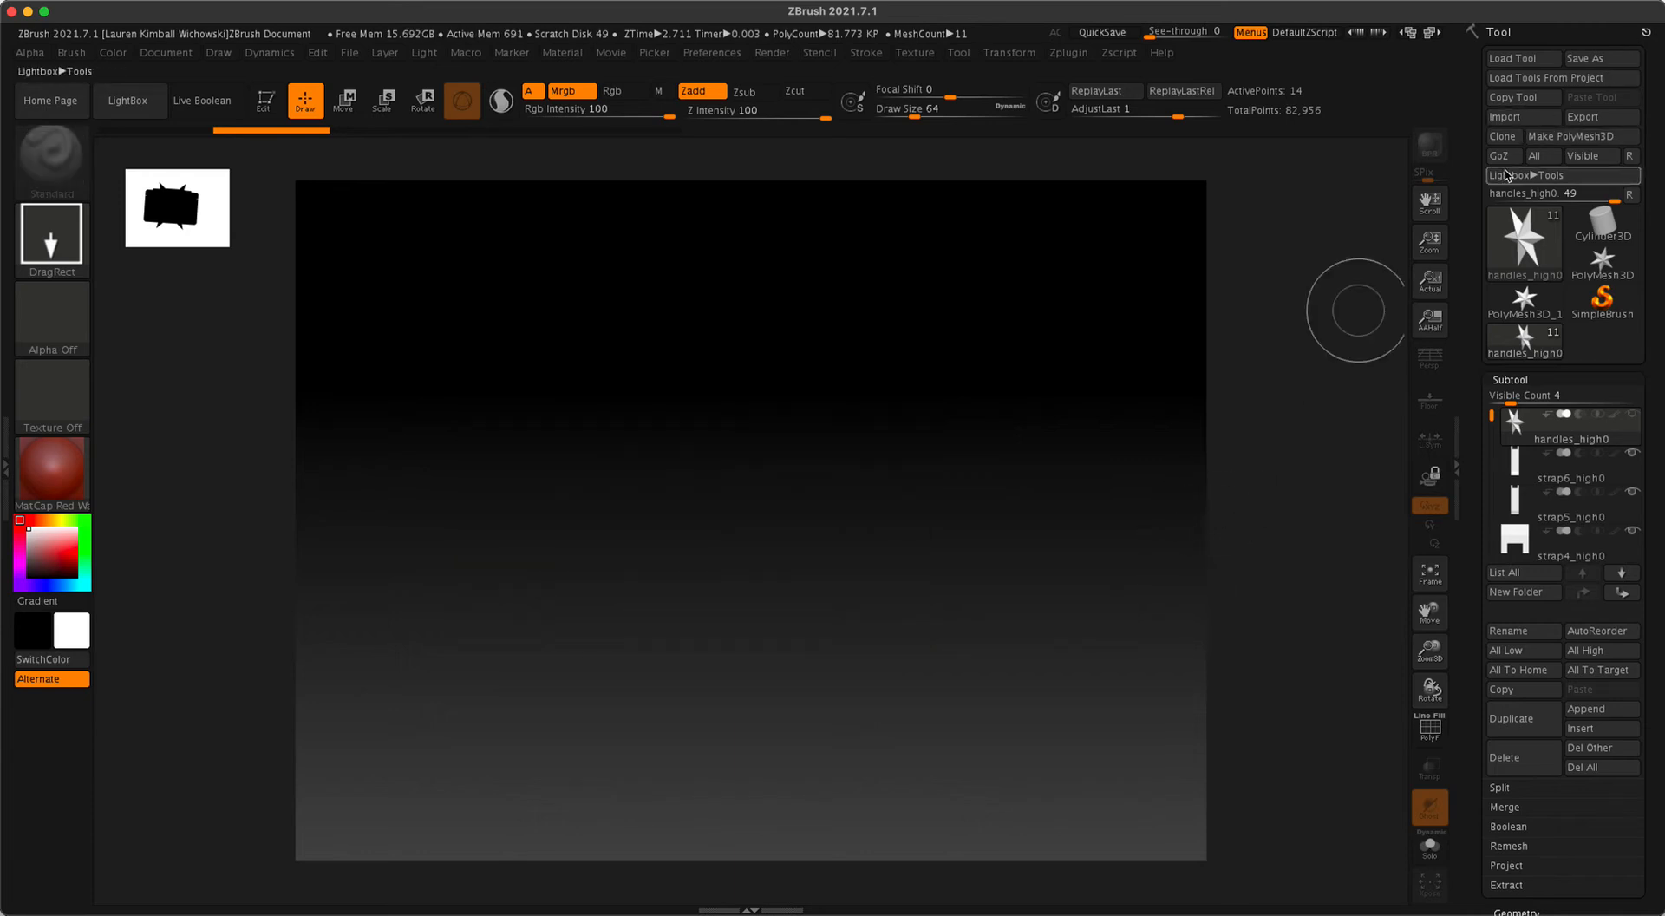
{"action": "left_click", "coordinate": [1505, 117]}
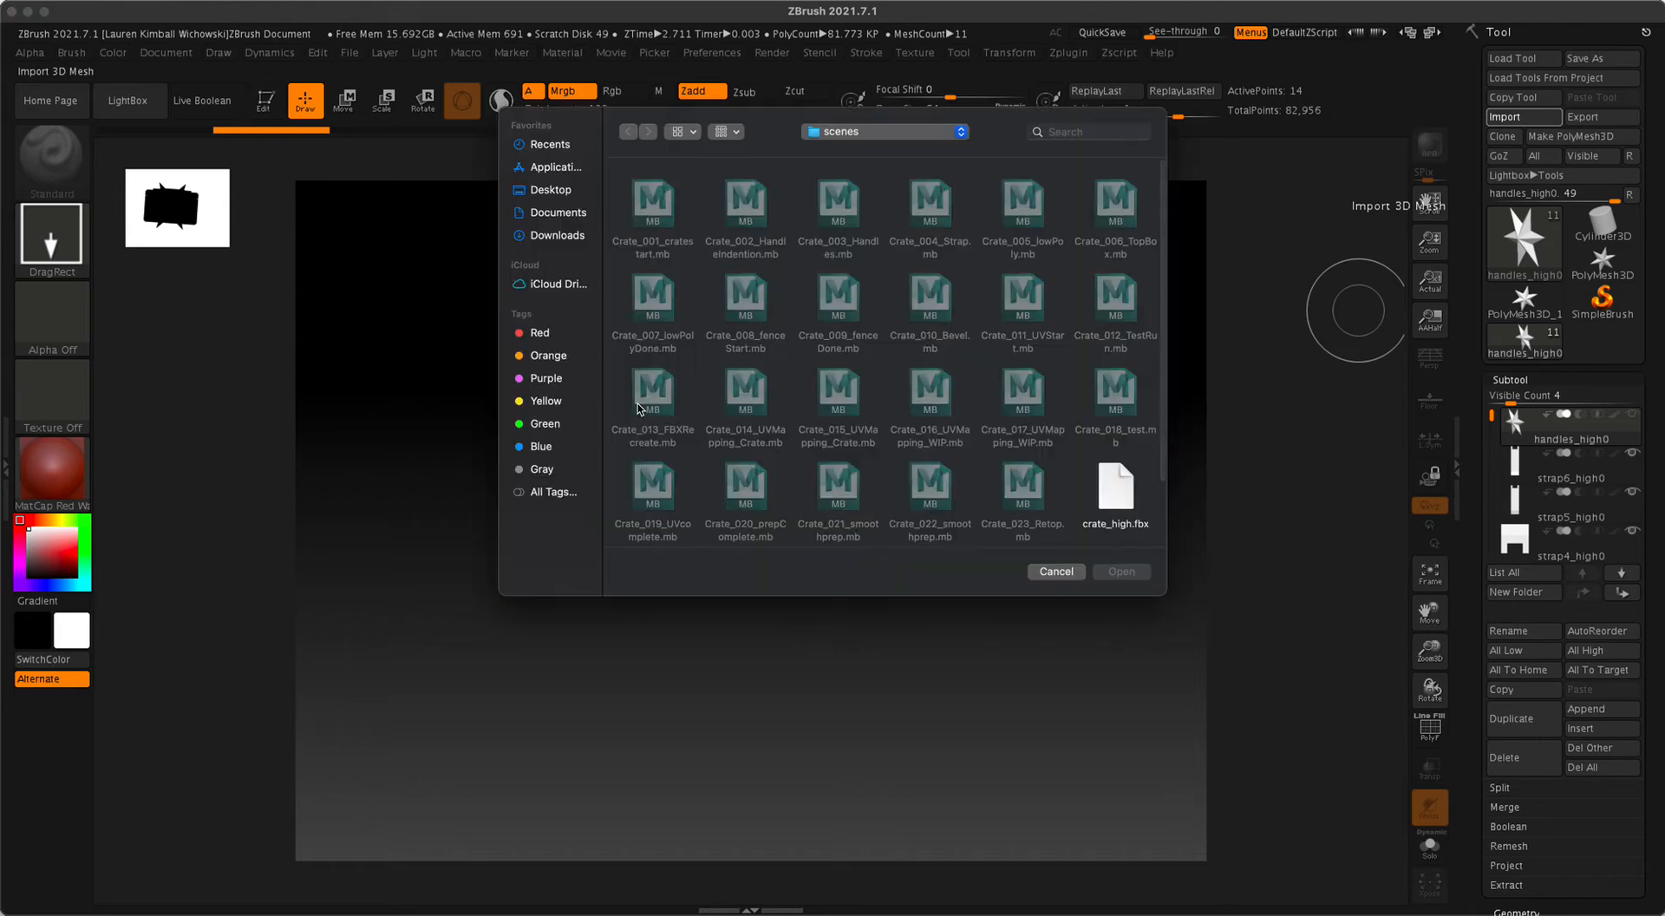
{"action": "left_click", "coordinate": [1117, 490]}
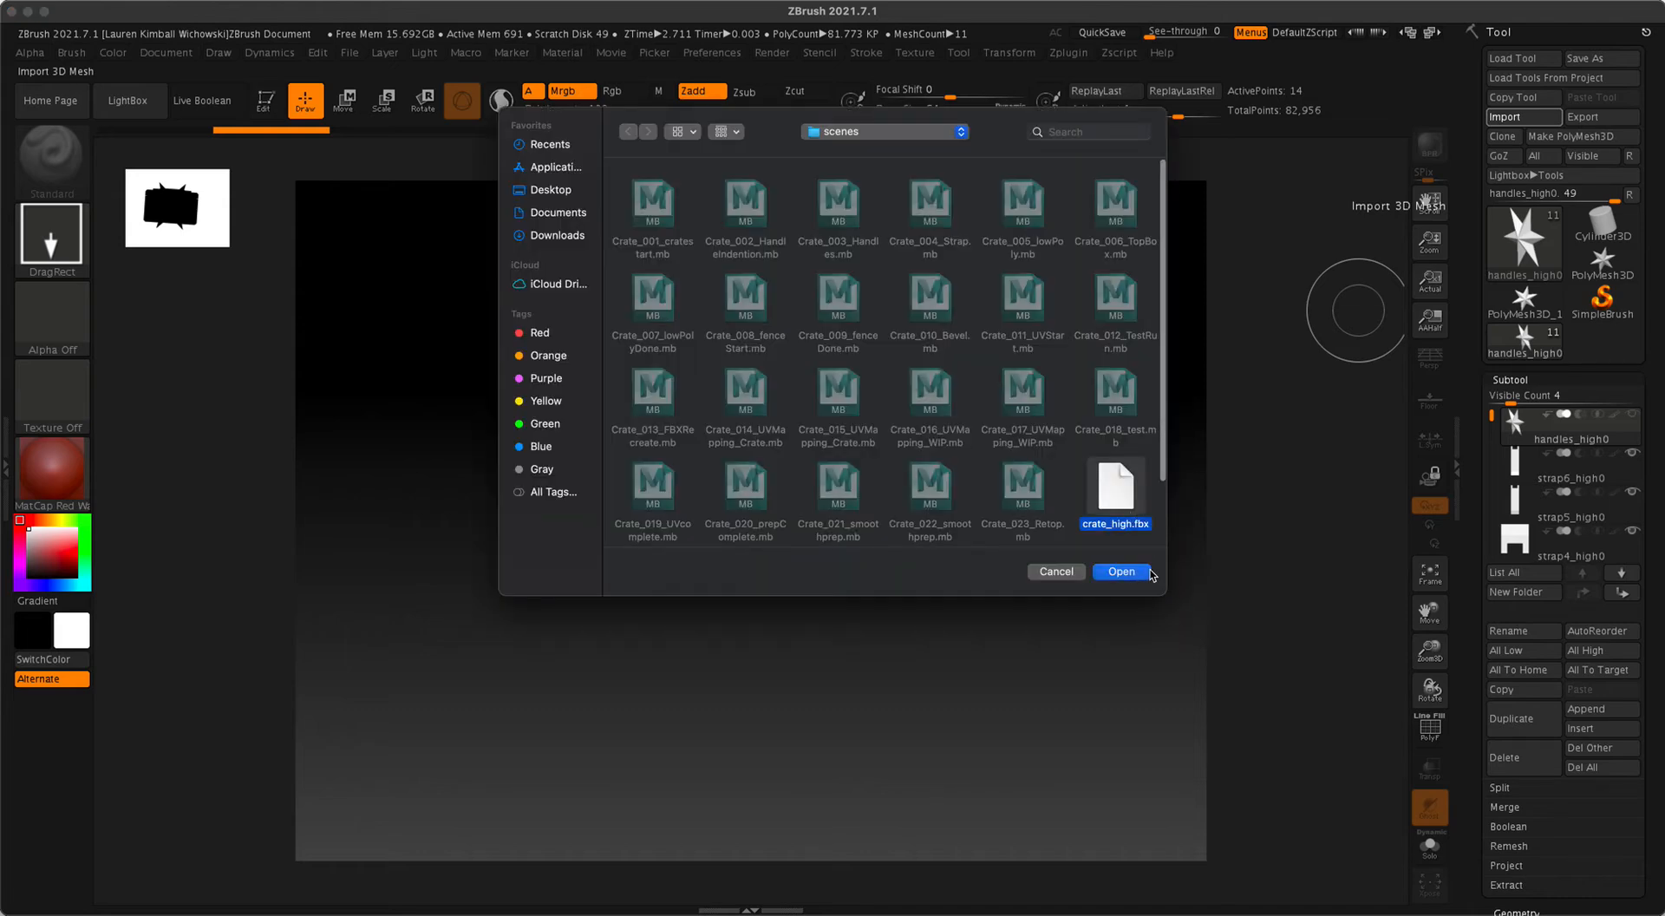
{"action": "left_click", "coordinate": [1121, 572]}
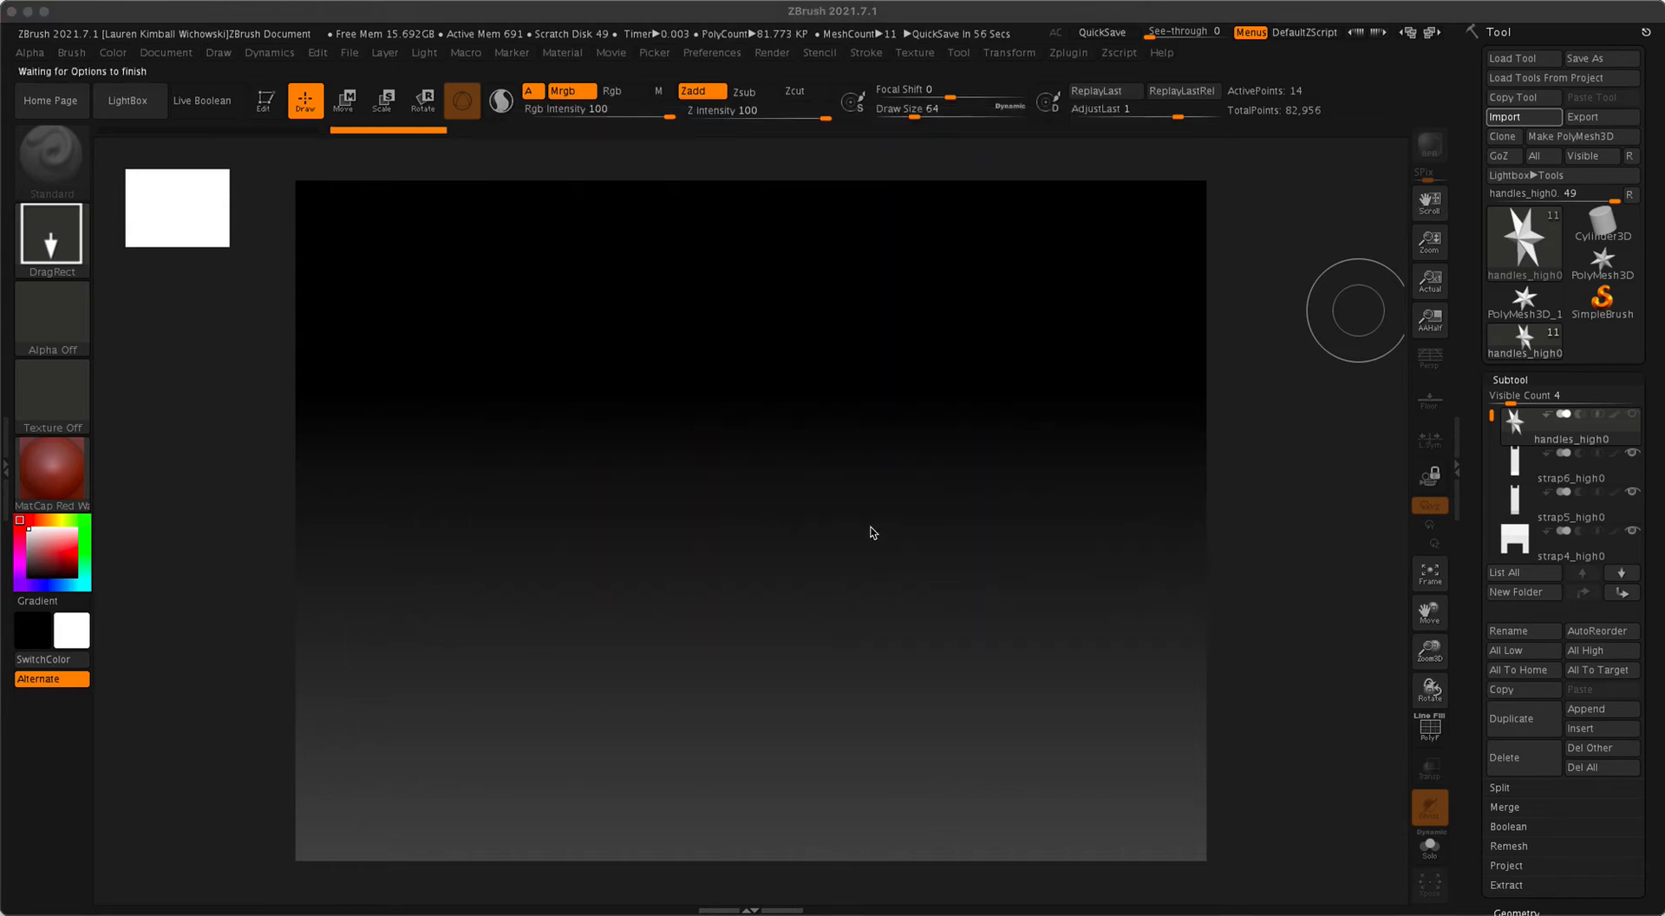
{"action": "left_click", "coordinate": [682, 561]}
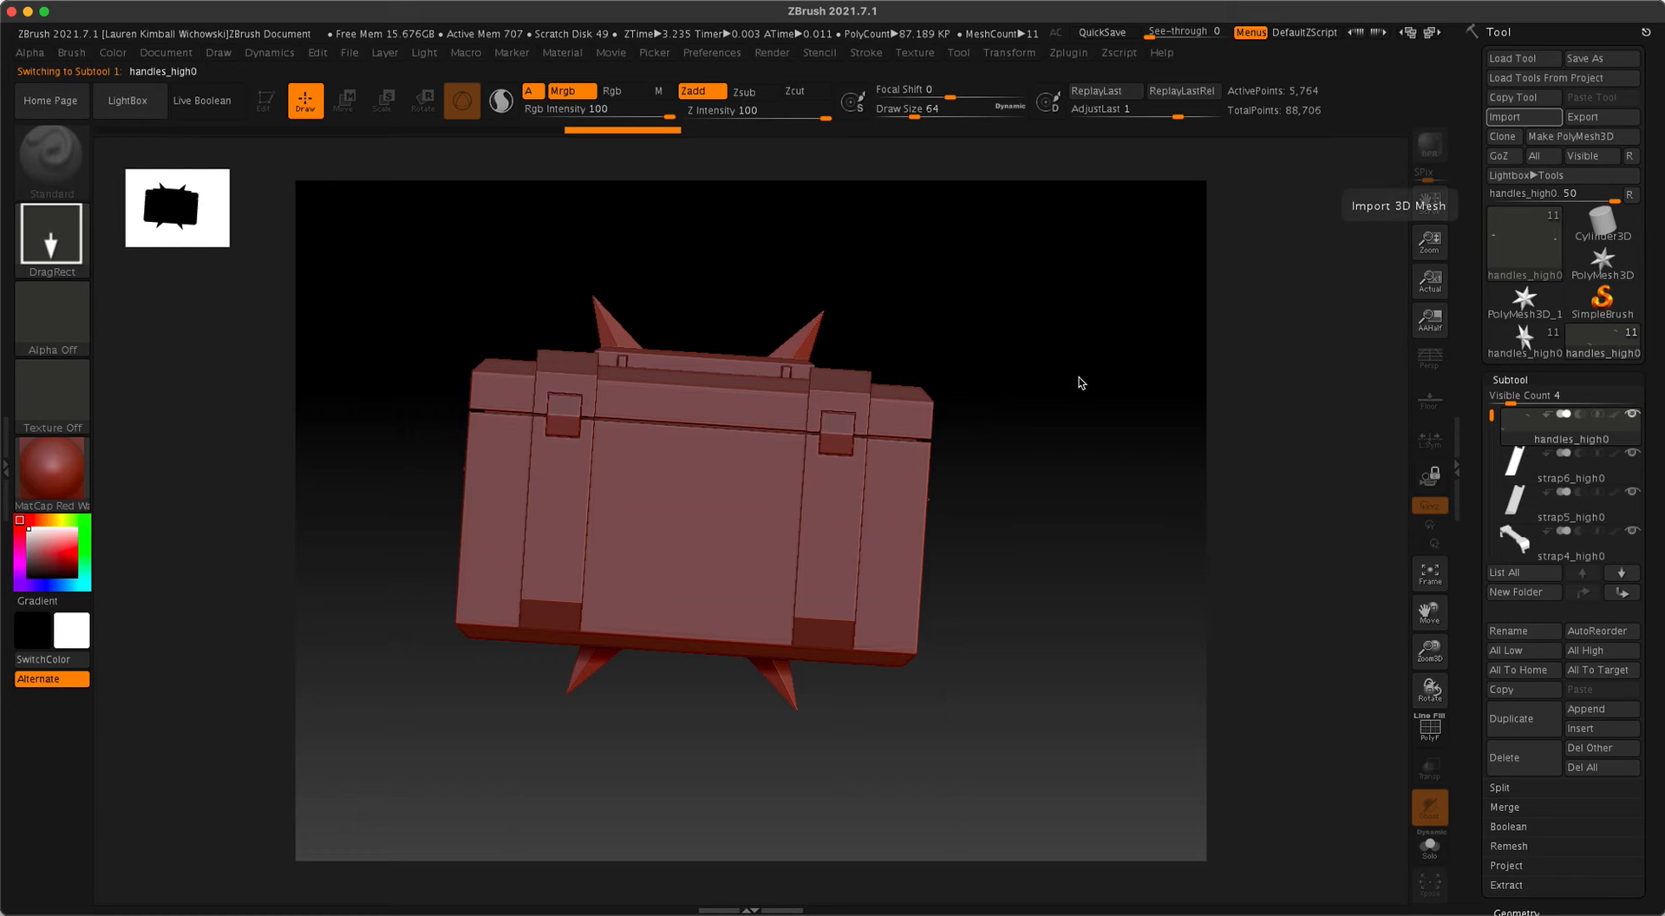
- Clear the canvas and create a new document with WSize on, discarding the changes to the current one
{"action": "key", "text": "ctrl+n"}
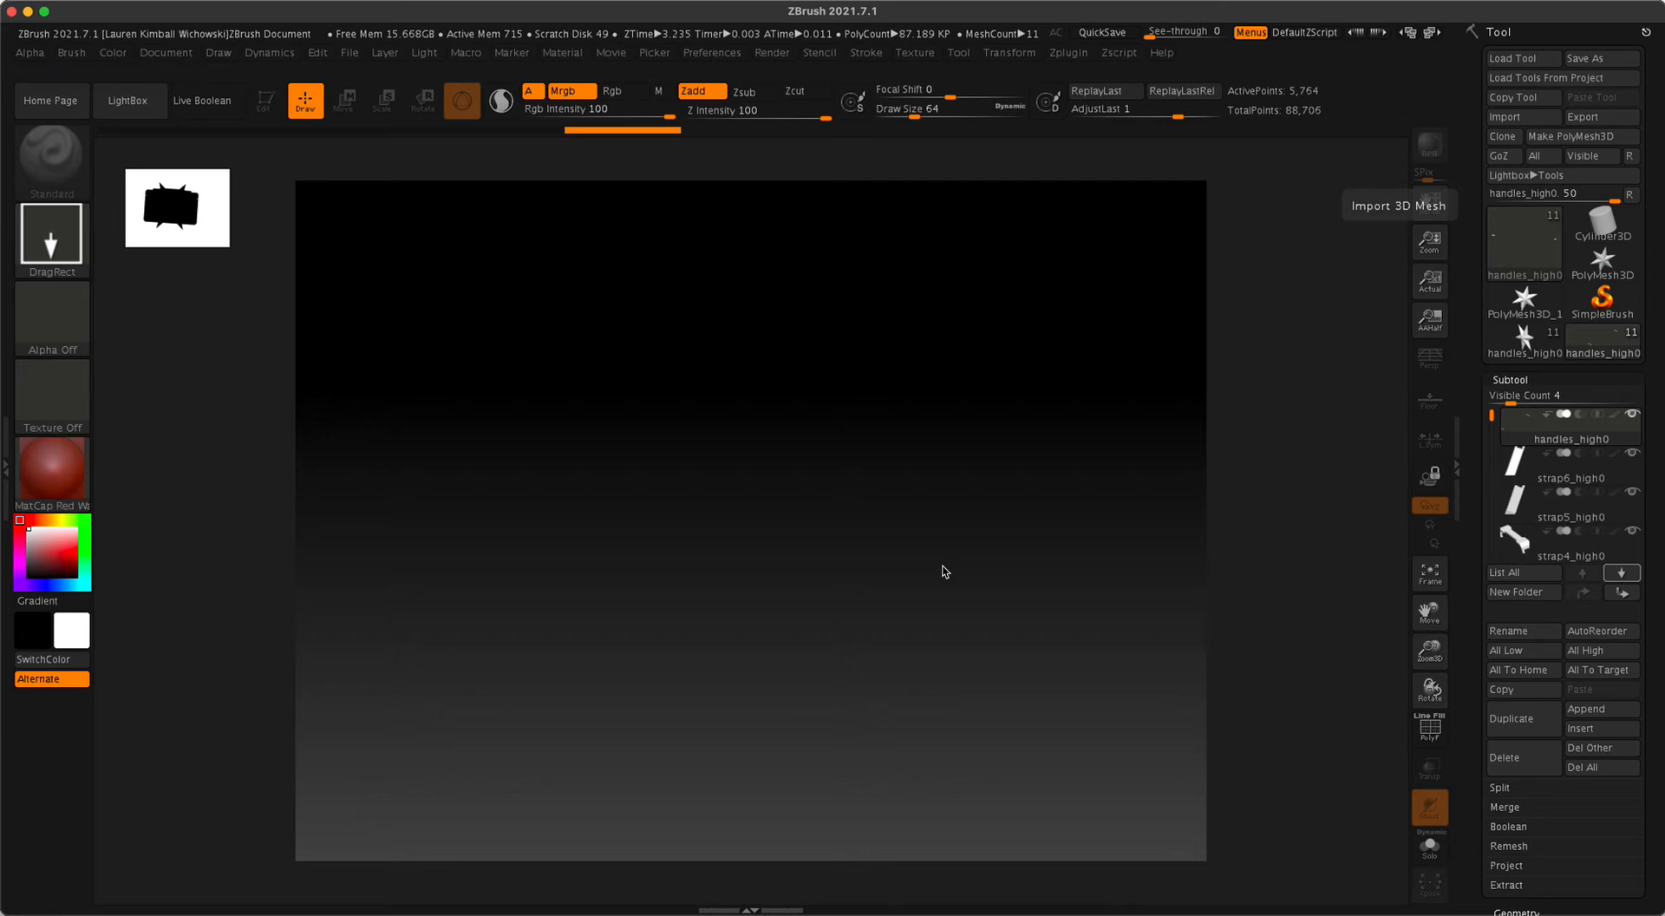
{"action": "left_click", "coordinate": [184, 57]}
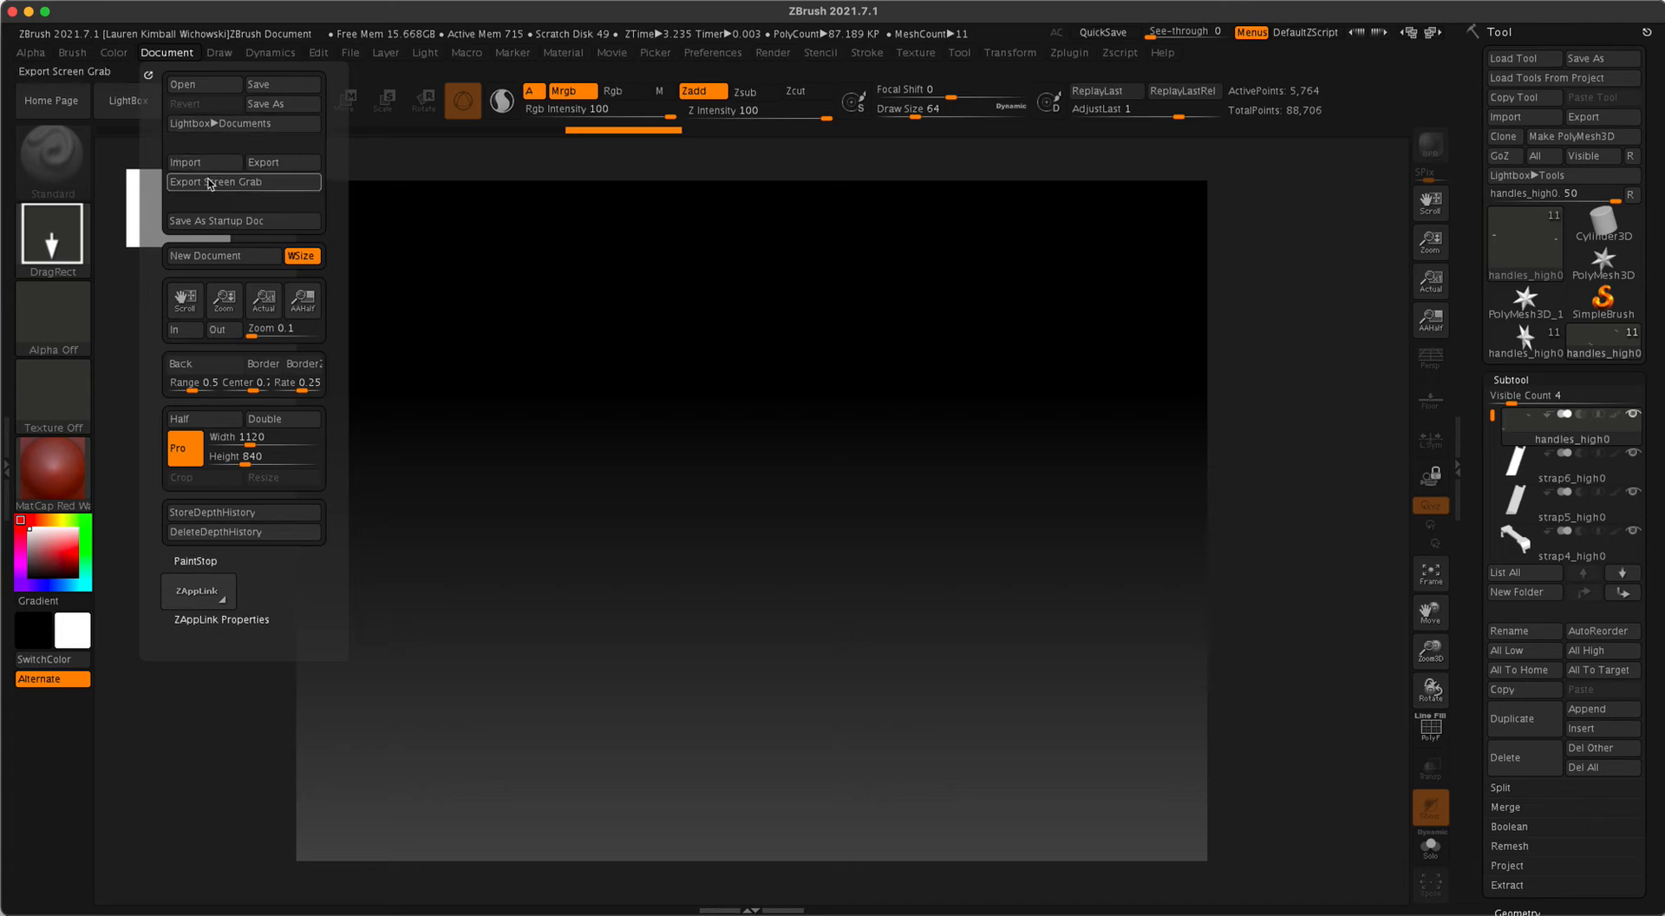
{"action": "left_click", "coordinate": [217, 256]}
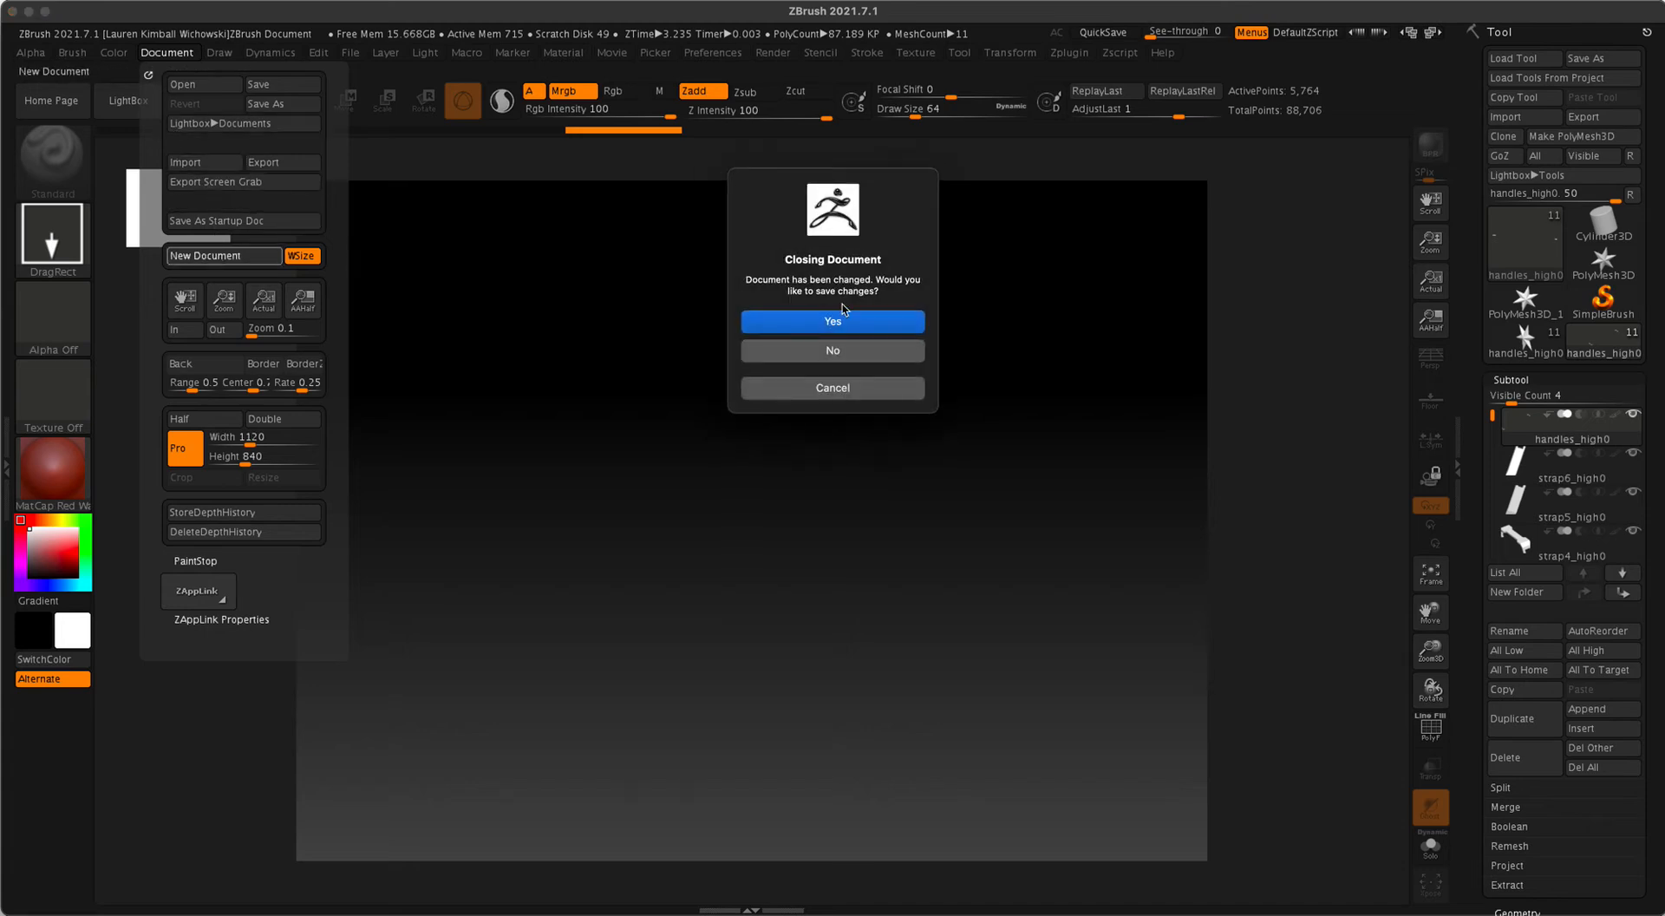
{"action": "left_click", "coordinate": [835, 351]}
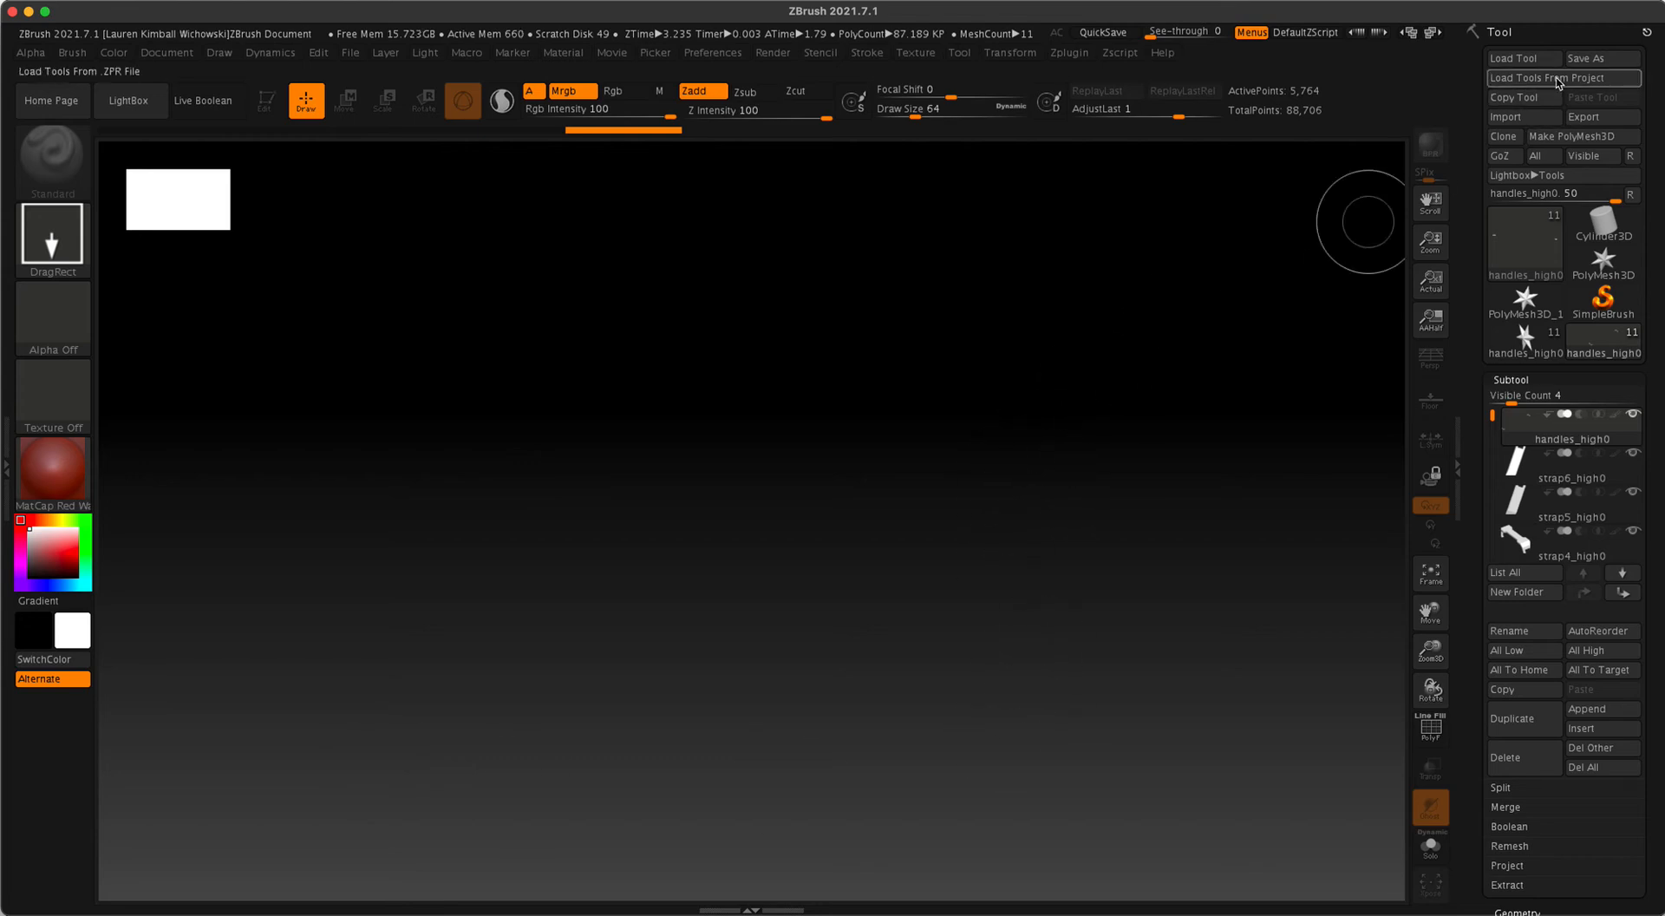
- Draw the newly imported crate in the middle of the blank canvas and put it into Edit mode
{"action": "mouse_move", "coordinate": [755, 488]}
{"action": "left_mouse_down"}
{"action": "mouse_move", "coordinate": [1009, 636]}
{"action": "mouse_move", "coordinate": [751, 835]}
{"action": "mouse_move", "coordinate": [788, 870]}
{"action": "mouse_move", "coordinate": [754, 863]}
{"action": "left_mouse_up"}
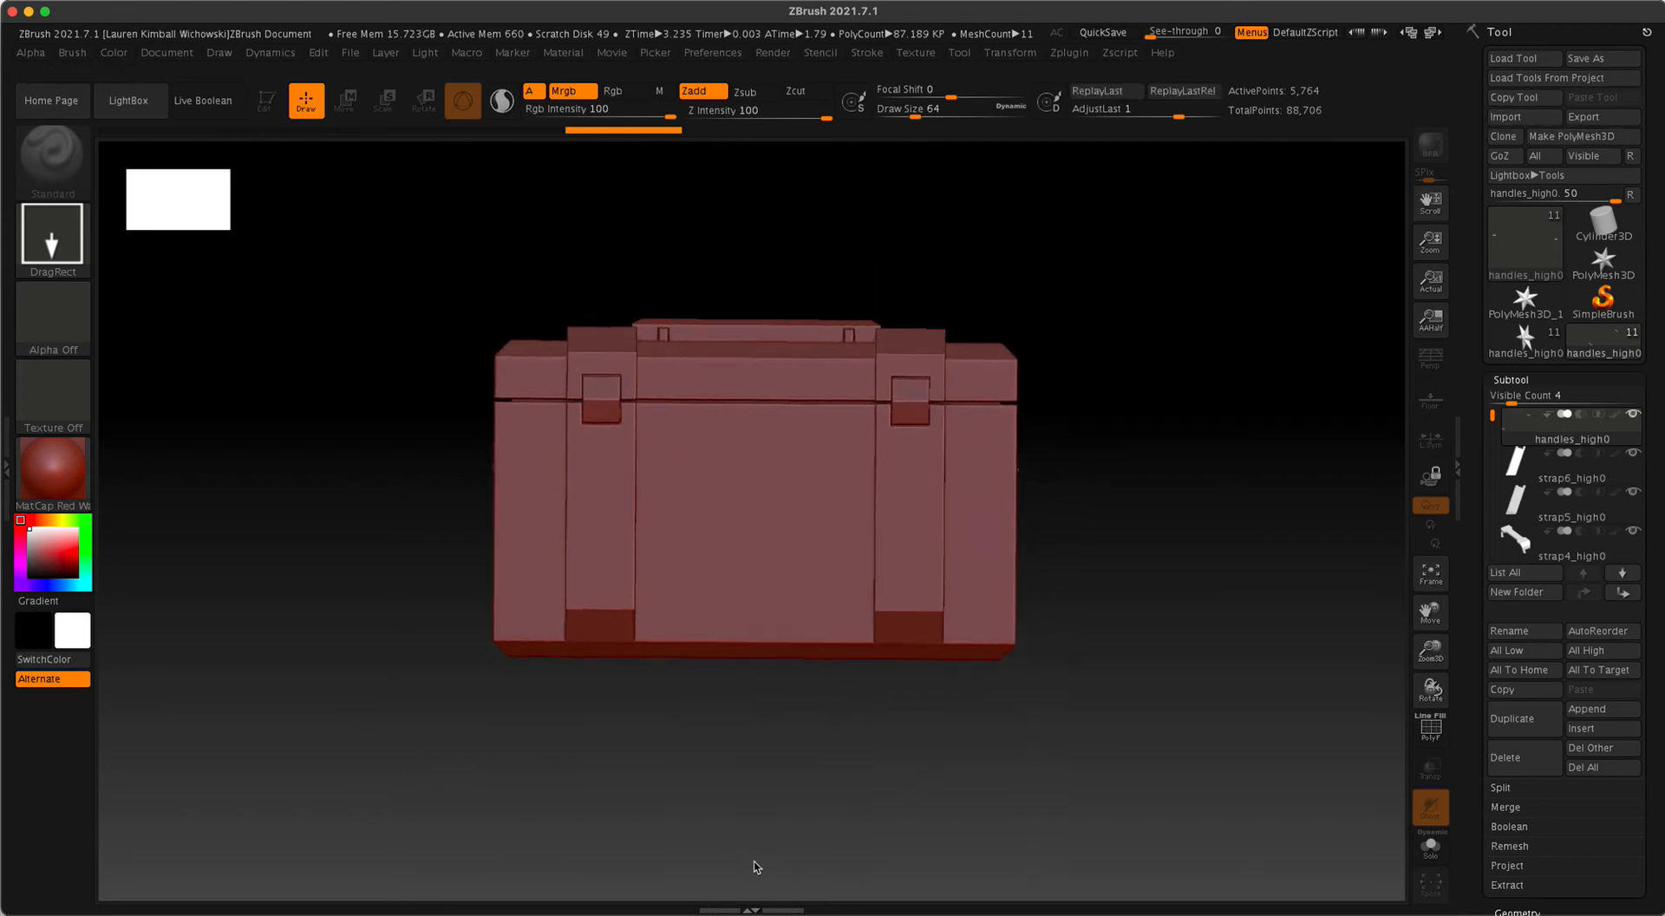
{"action": "key", "text": "t"}
{"action": "left_click_drag", "start_coordinate": [1143, 345], "coordinate": [1097, 372]}
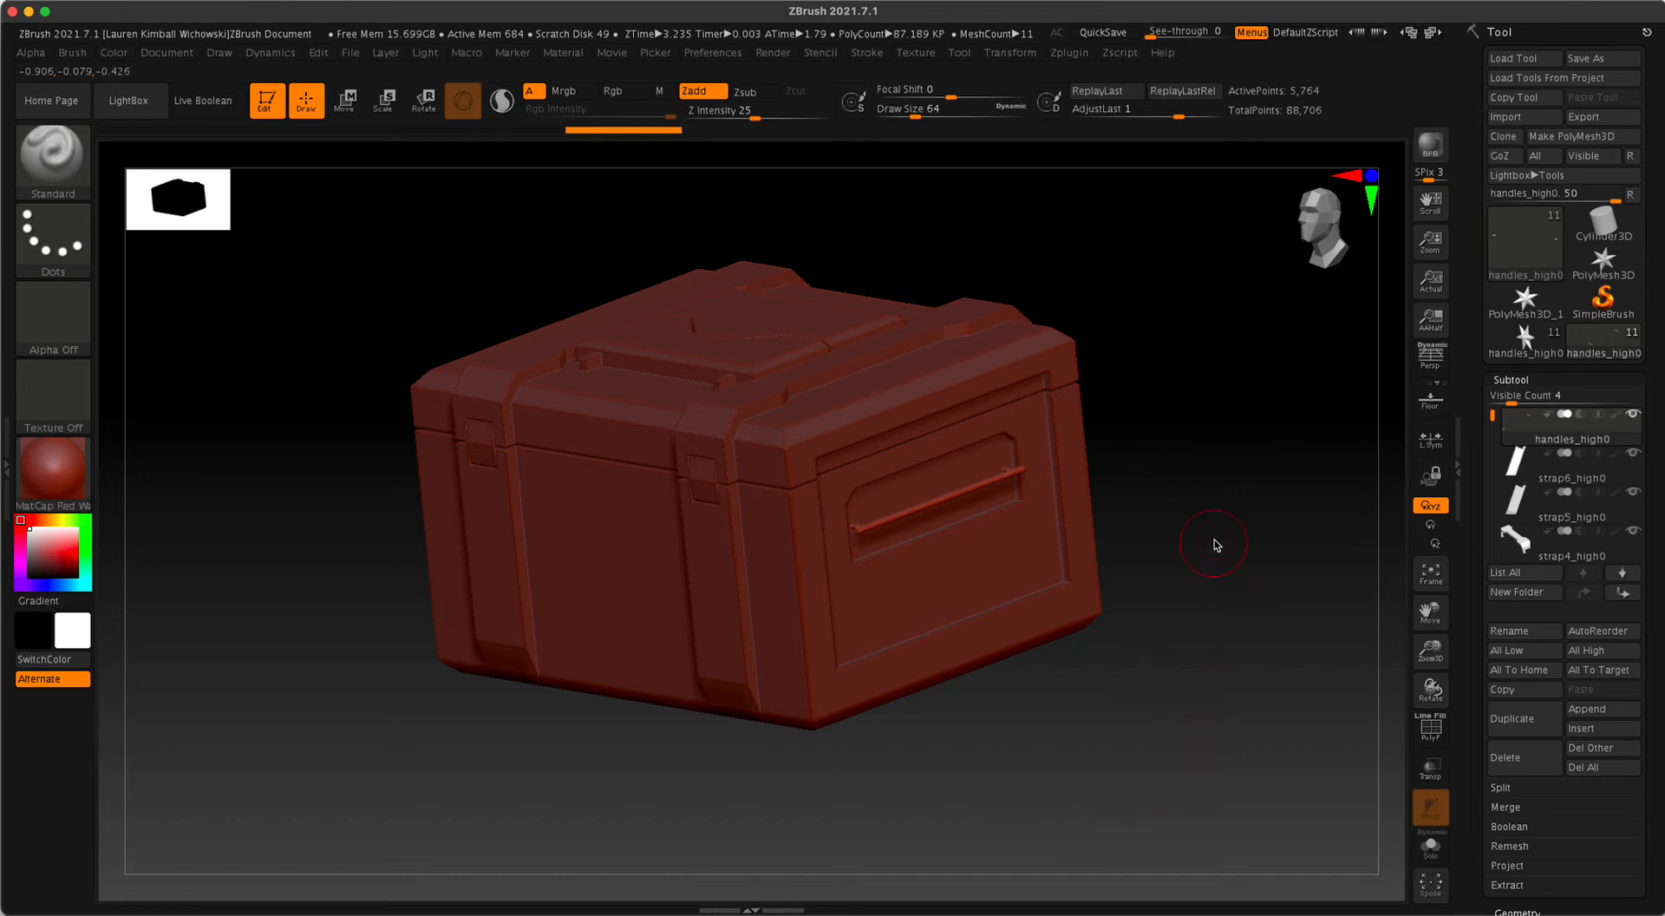
- Turn on perspective for the crate while viewing it from a front corner
{"action": "mouse_move", "coordinate": [1262, 517]}
{"action": "left_mouse_down"}
{"action": "mouse_move", "coordinate": [1264, 565]}
{"action": "mouse_move", "coordinate": [1231, 592]}
{"action": "mouse_move", "coordinate": [1102, 604]}
{"action": "mouse_move", "coordinate": [1115, 635]}
{"action": "mouse_move", "coordinate": [1274, 550]}
{"action": "left_mouse_up"}
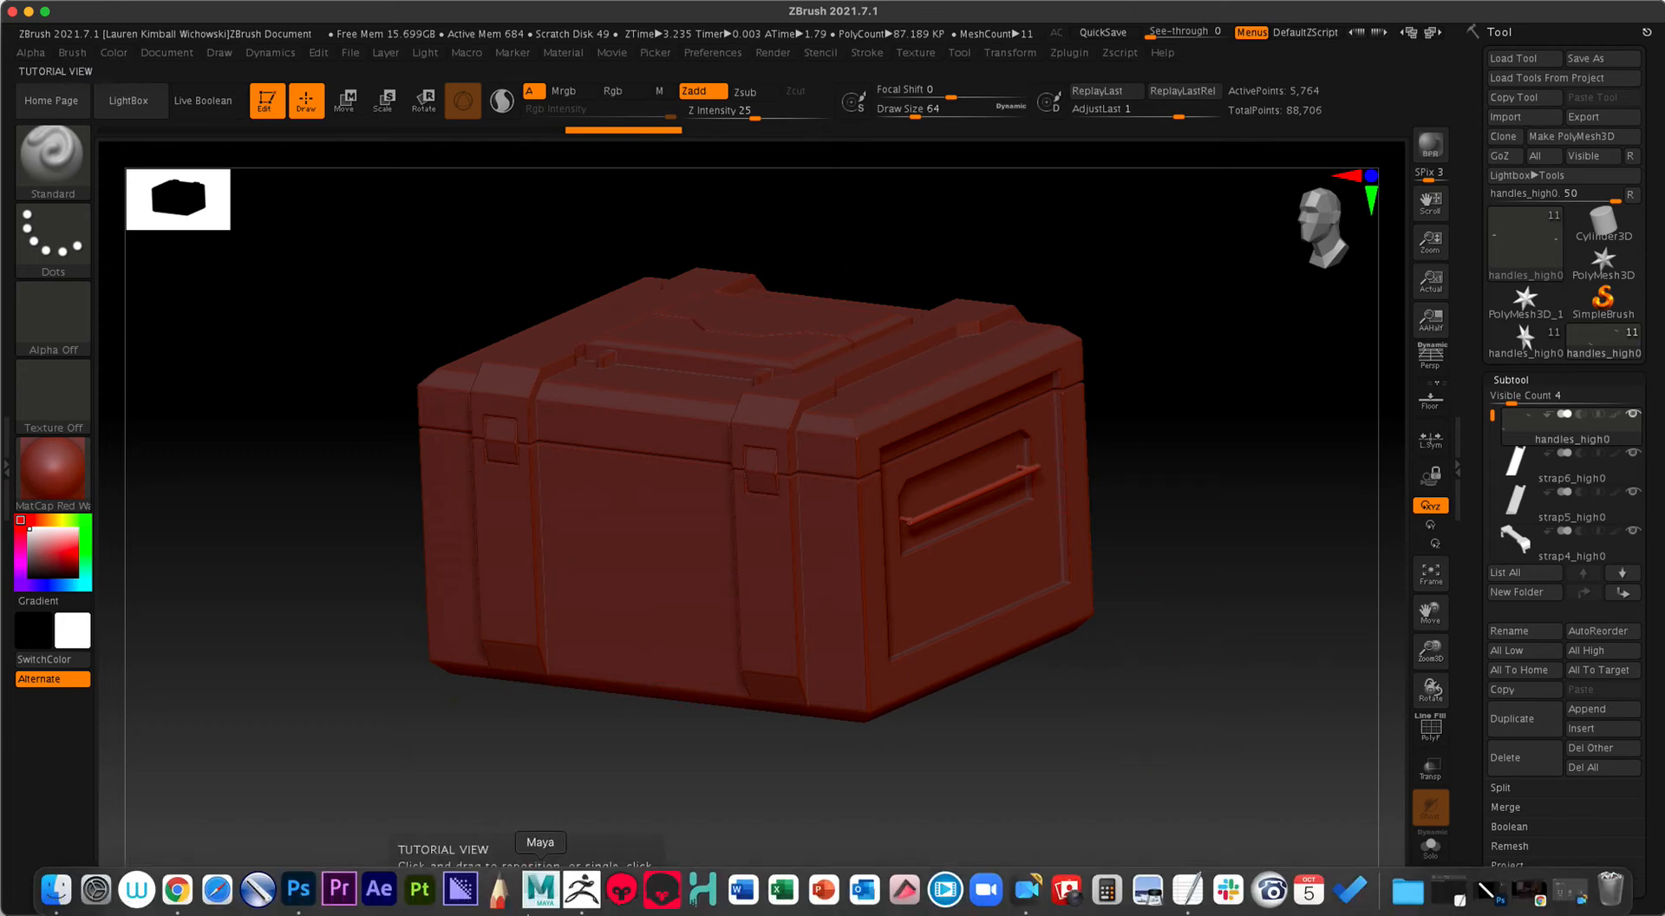
{"action": "mouse_move", "coordinate": [1334, 727]}
{"action": "left_mouse_down"}
{"action": "mouse_move", "coordinate": [1298, 733]}
{"action": "mouse_move", "coordinate": [1325, 739]}
{"action": "left_mouse_up"}
{"action": "key", "text": "p"}
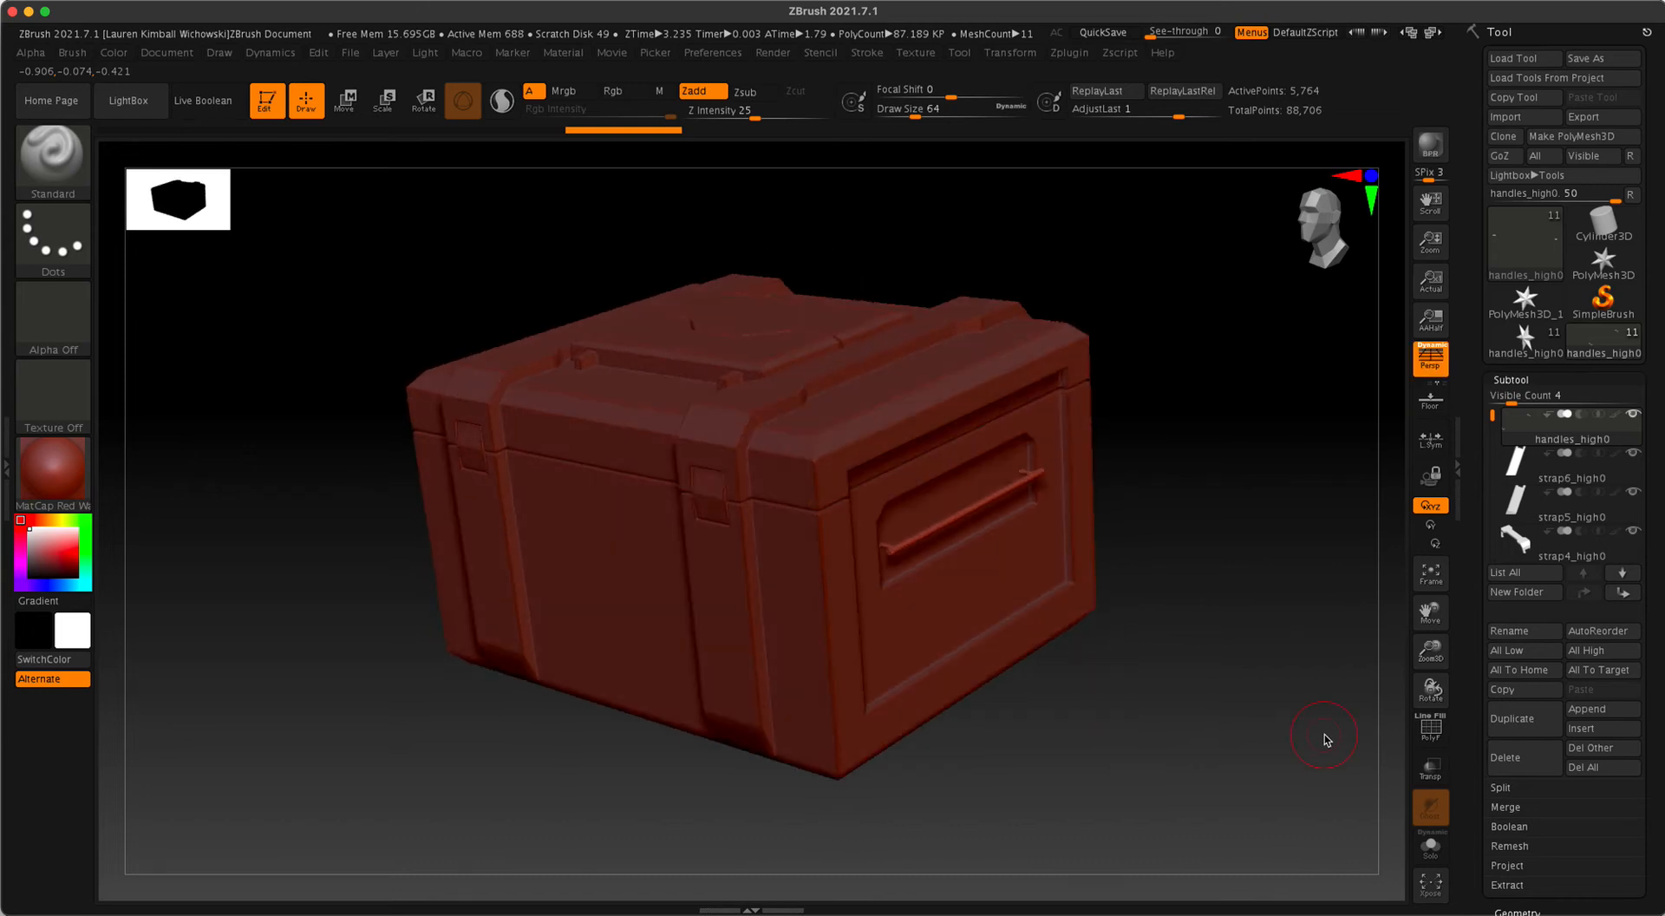
- Examine the crate's handle and strap sides, and compare the straight-on view with perspective off and on
{"action": "left_click_drag", "start_coordinate": [1060, 776], "coordinate": [1123, 758]}
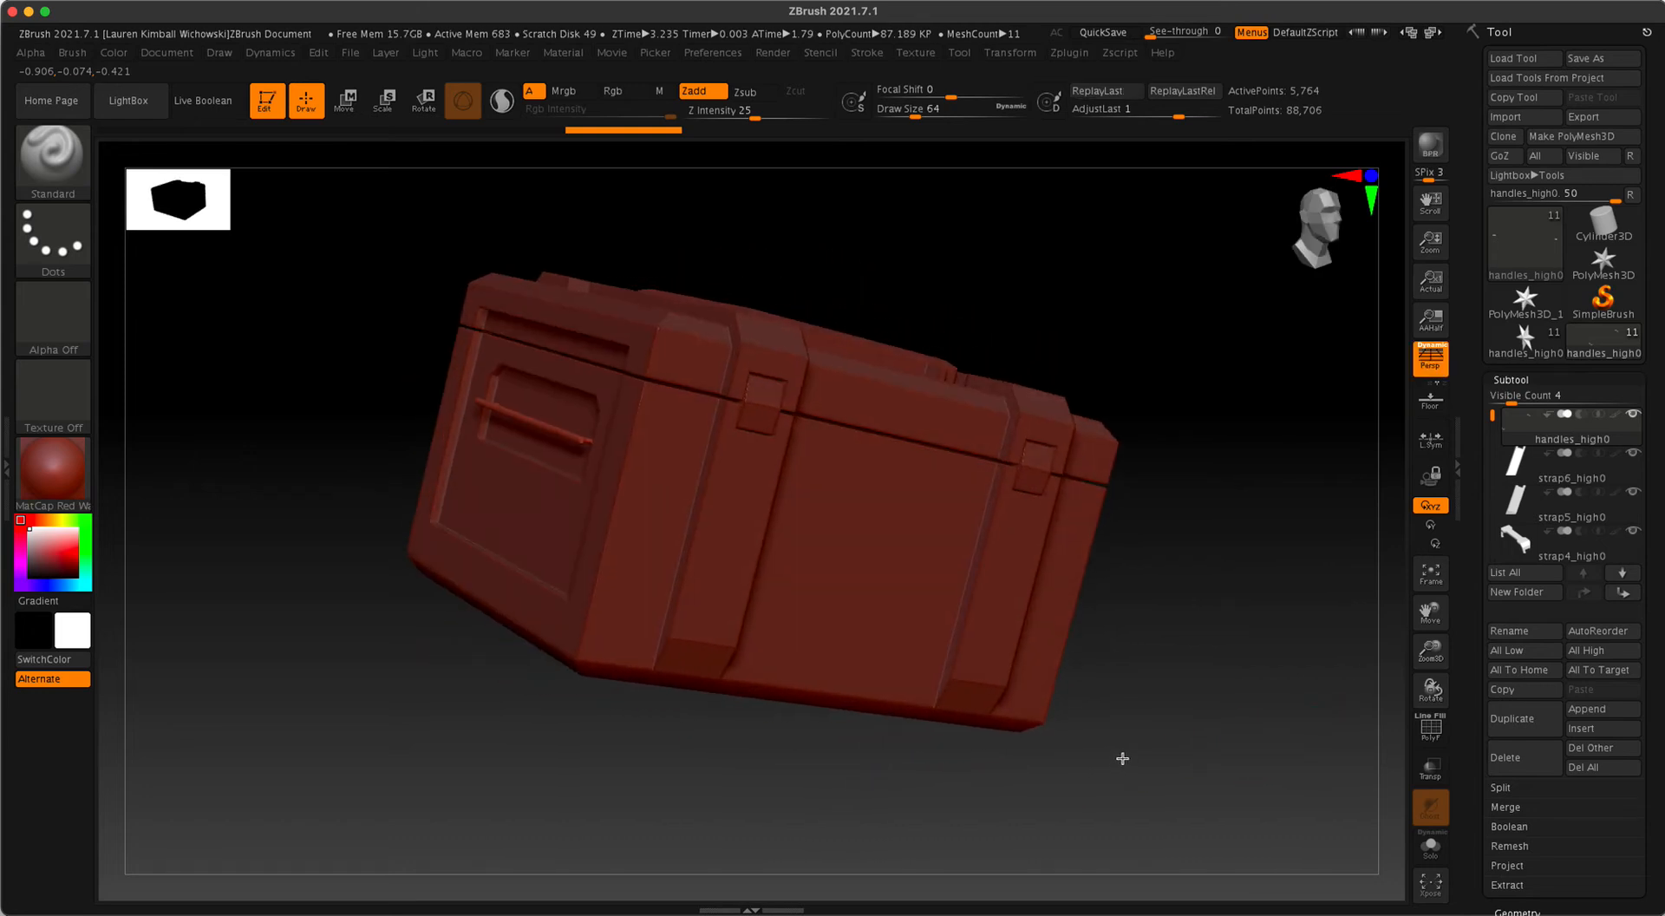
{"action": "left_click_drag", "start_coordinate": [1230, 754], "coordinate": [1189, 758], "text": "shift"}
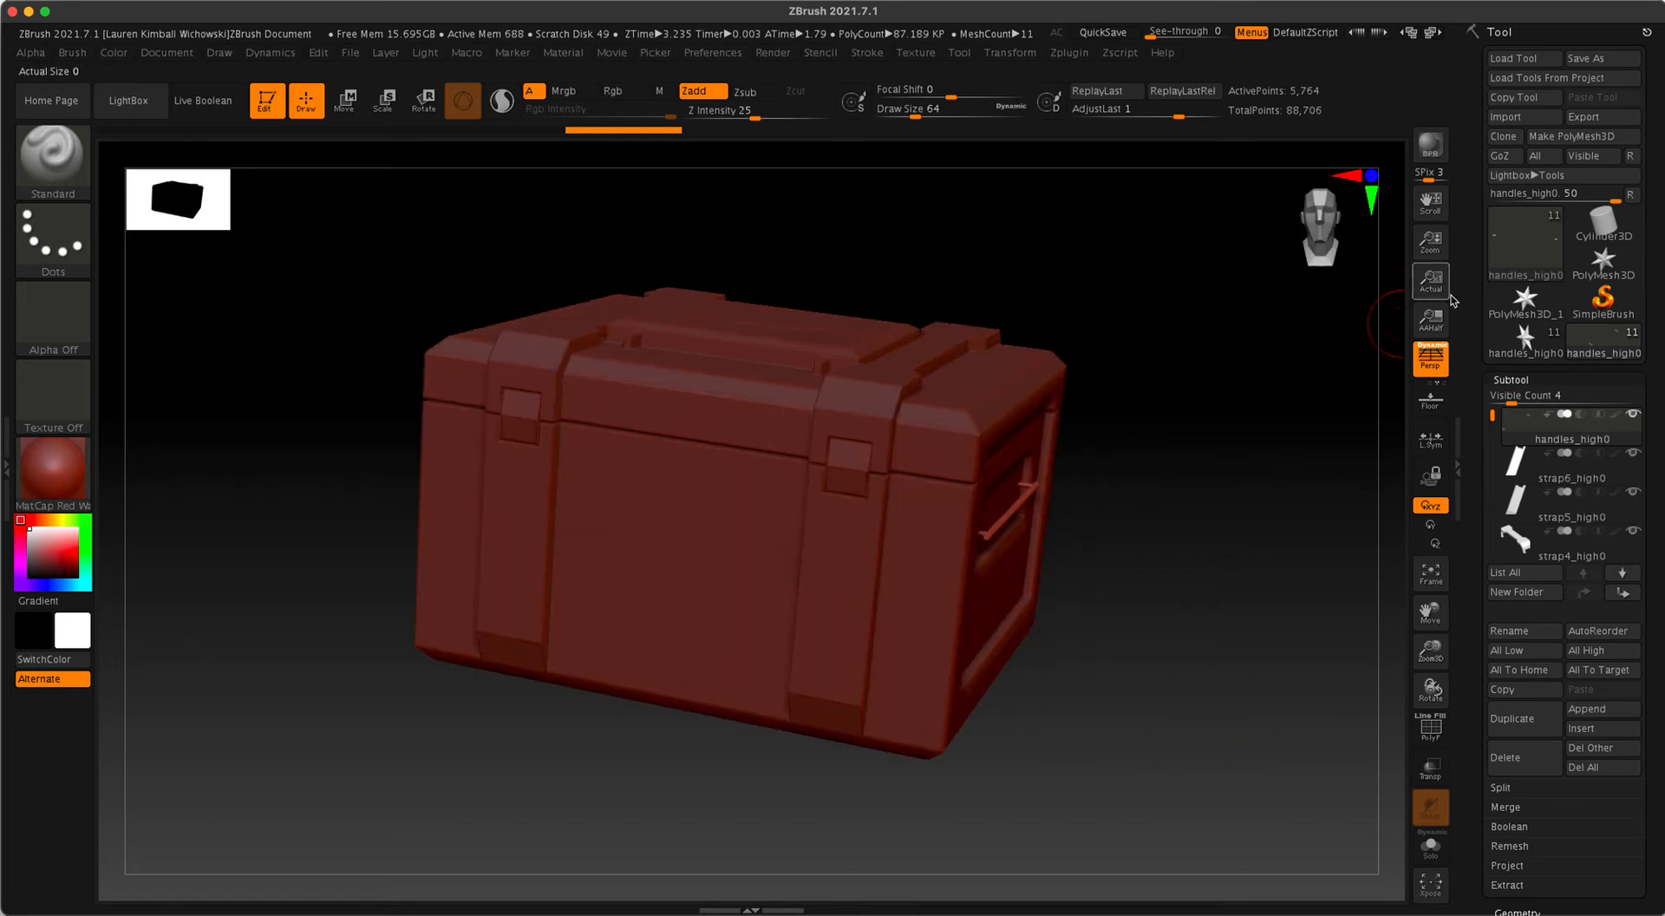
{"action": "left_click_drag", "start_coordinate": [1300, 422], "coordinate": [1246, 427]}
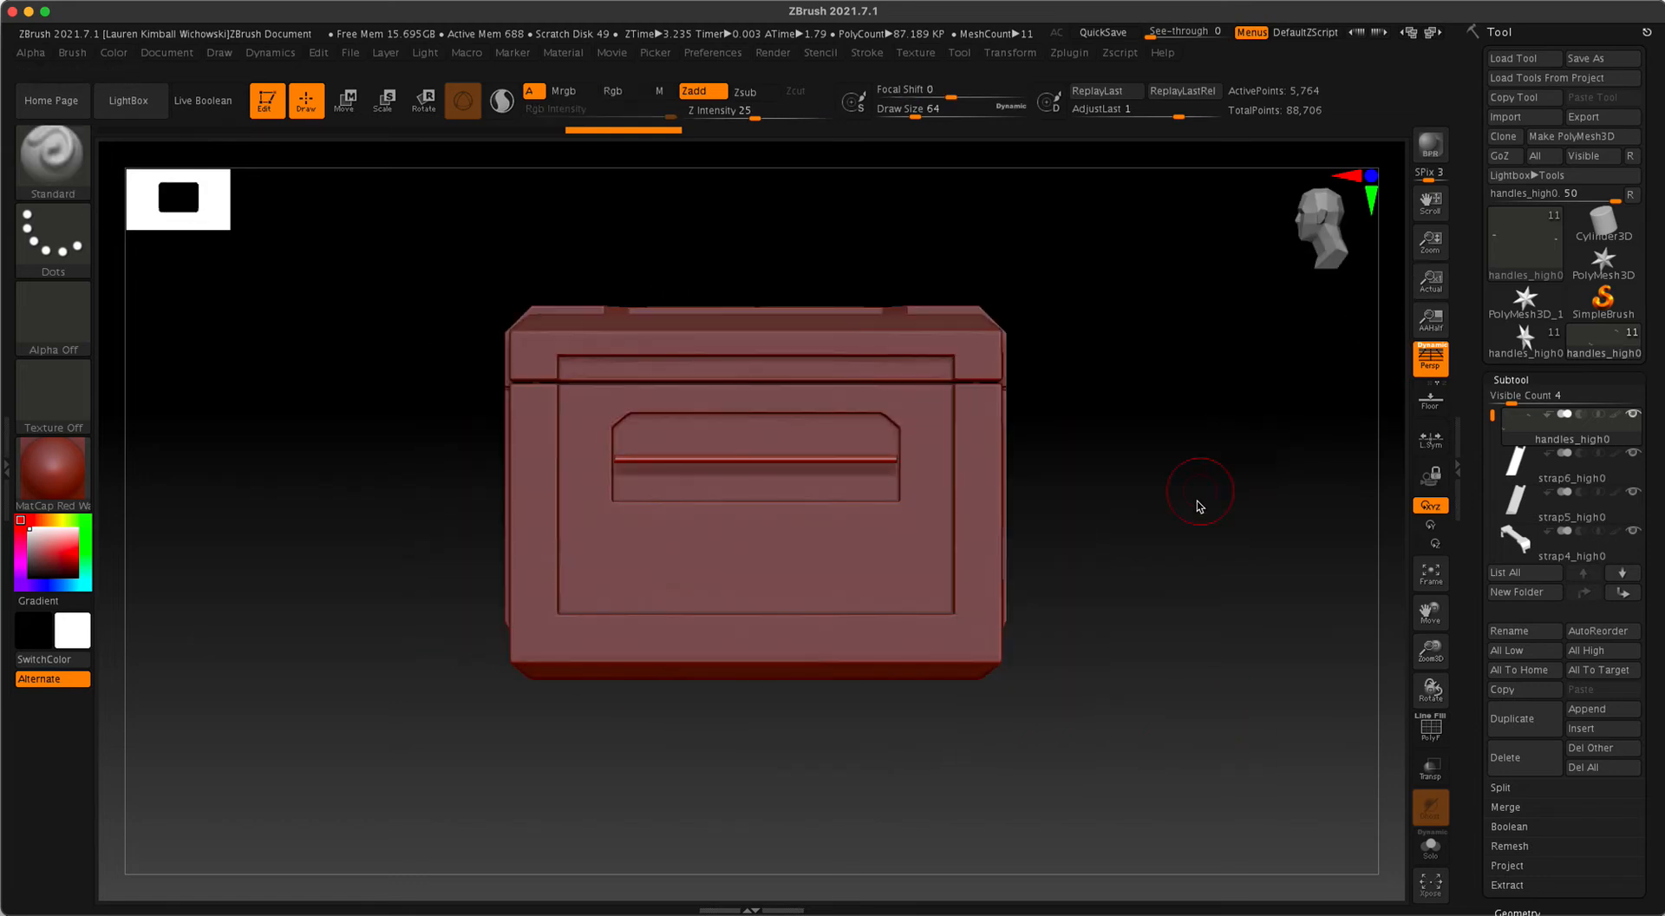
{"action": "left_click_drag", "start_coordinate": [1223, 629], "coordinate": [1160, 638]}
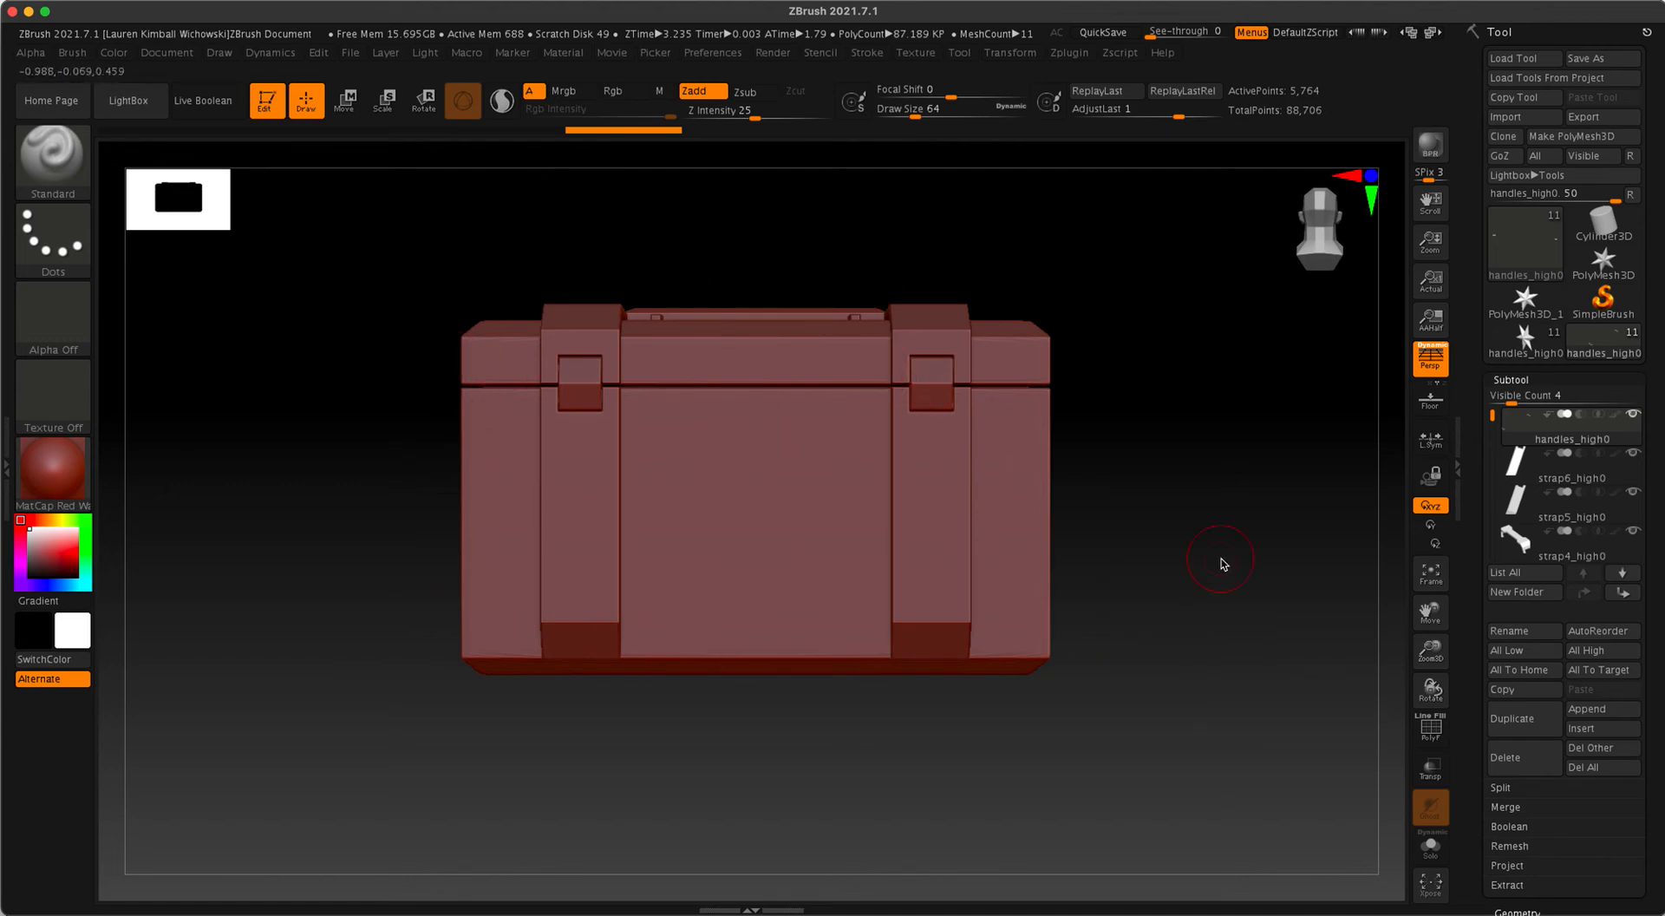
{"action": "key", "text": "p"}
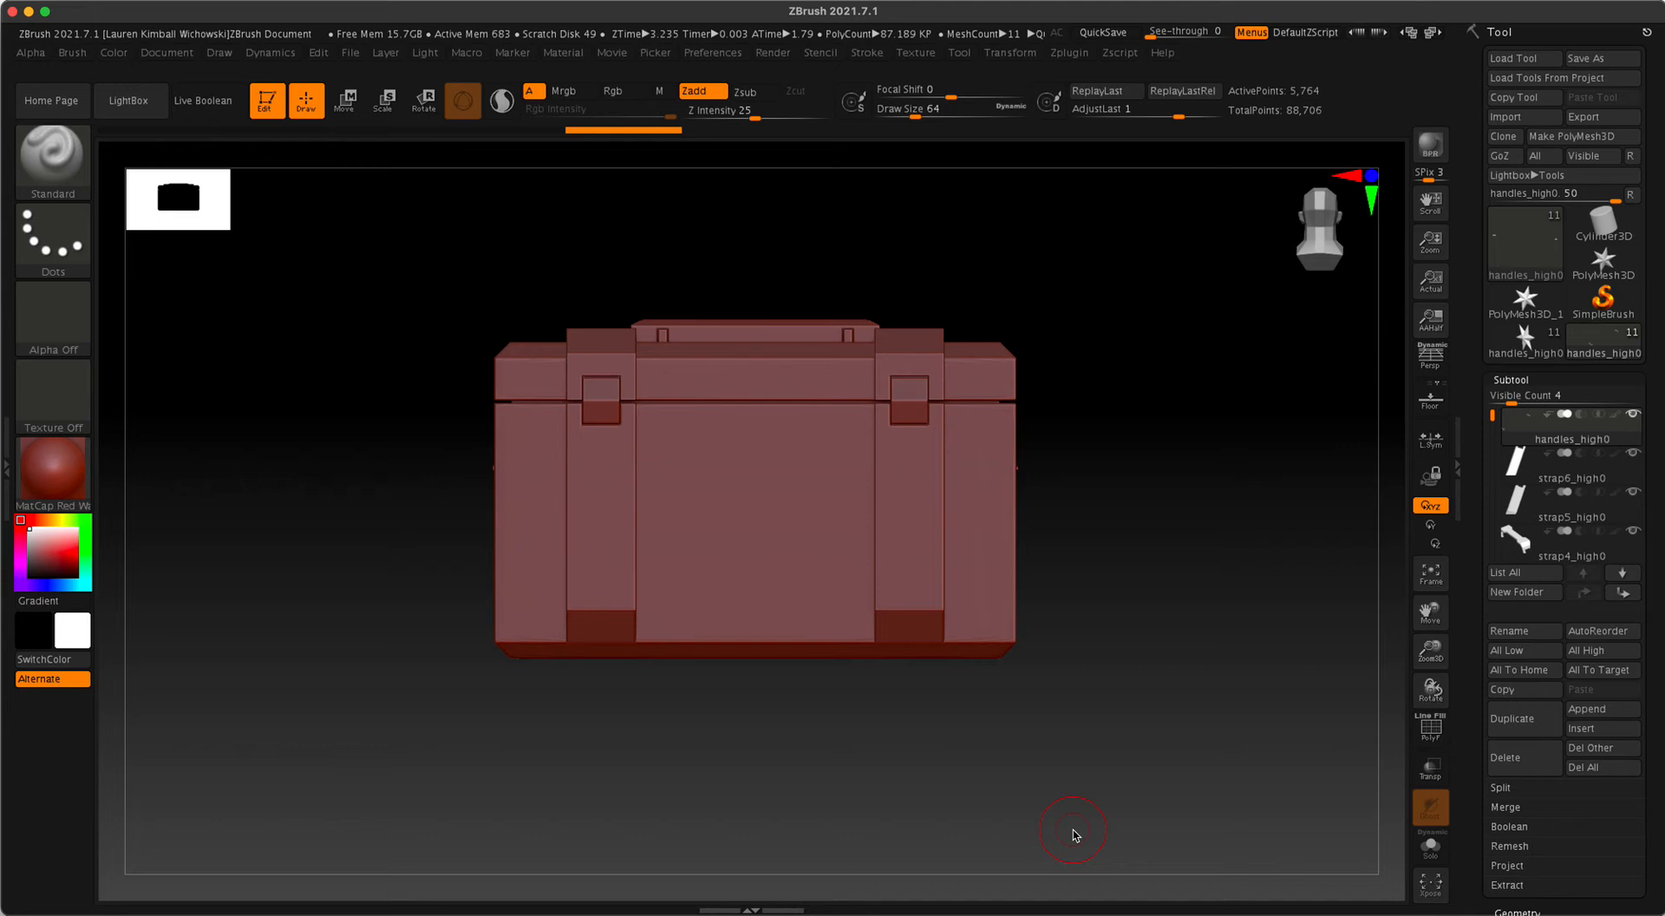
{"action": "key", "text": "p"}
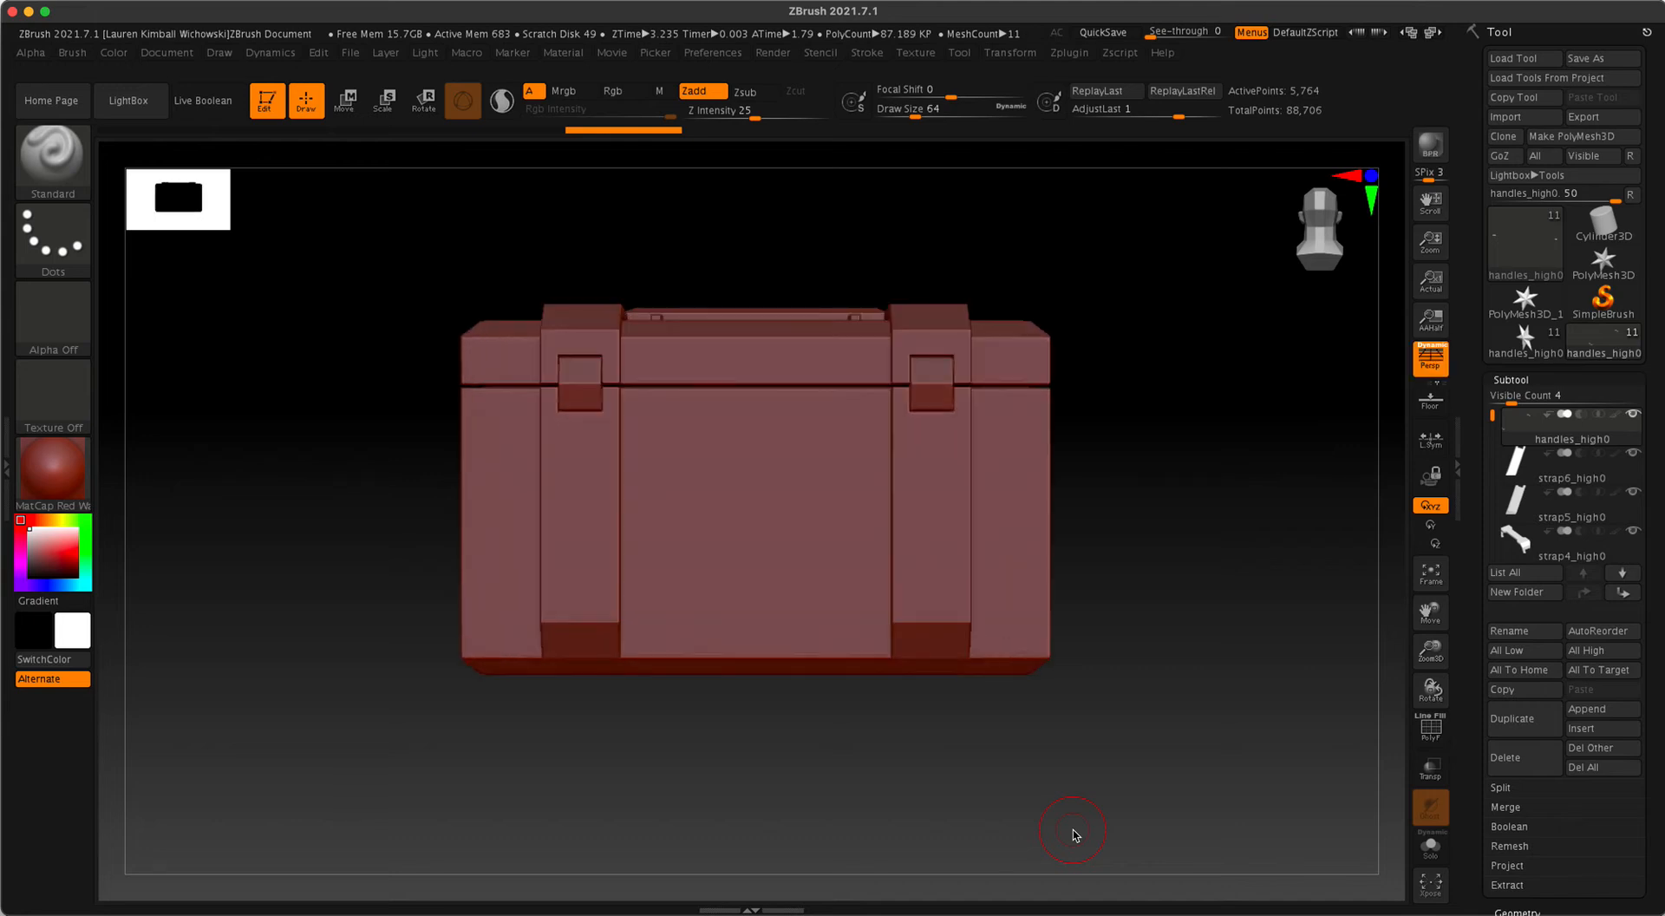
- Rotate the crate freely and snap the view straight onto its handle side and its front
{"action": "left_click_drag", "start_coordinate": [1073, 834], "coordinate": [680, 740]}
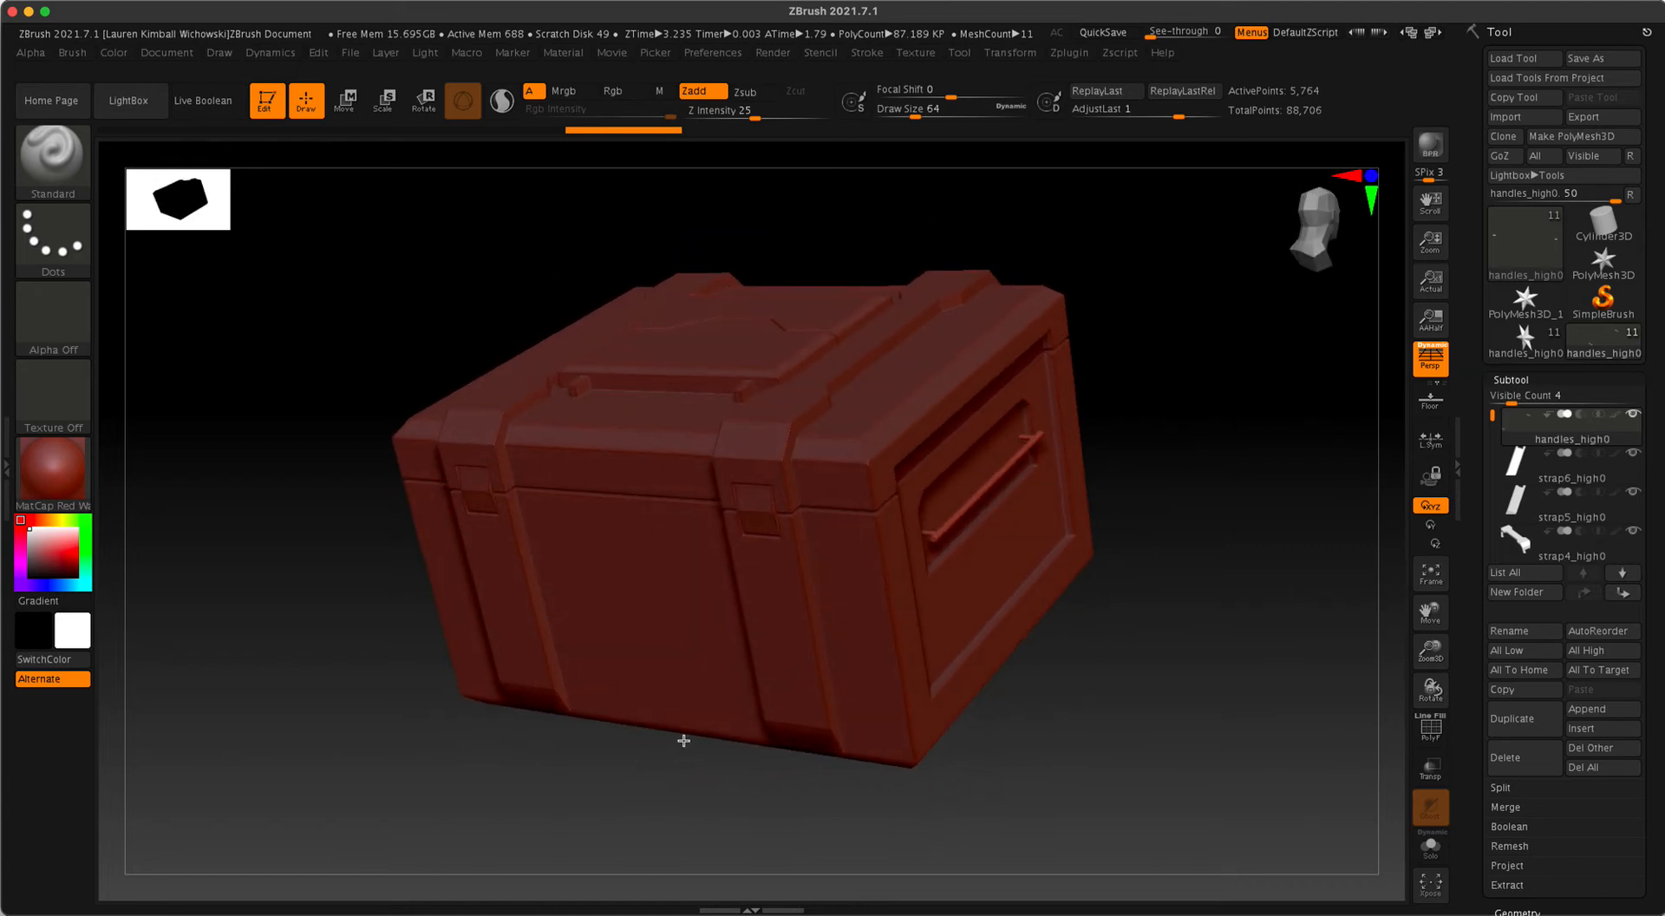
{"action": "mouse_move", "coordinate": [1257, 669]}
{"action": "left_mouse_down"}
{"action": "mouse_move", "coordinate": [1104, 684]}
{"action": "mouse_move", "coordinate": [1266, 683]}
{"action": "mouse_move", "coordinate": [1187, 683]}
{"action": "left_mouse_up"}
{"action": "key", "text": "shift"}
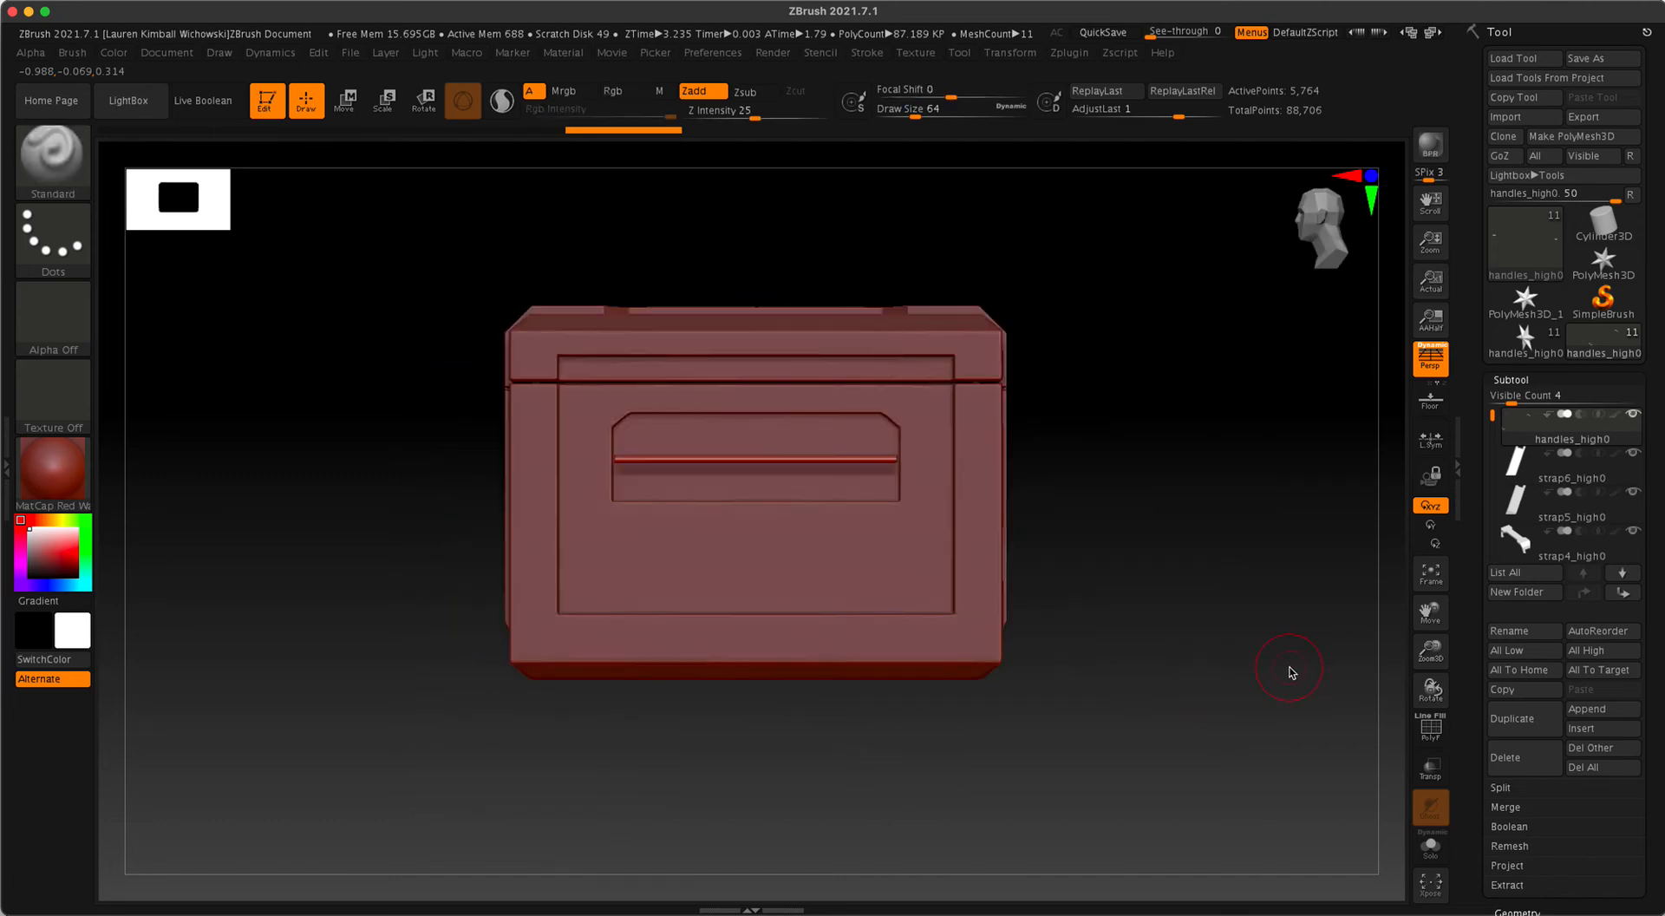
{"action": "left_click_drag", "start_coordinate": [1286, 669], "coordinate": [1234, 669]}
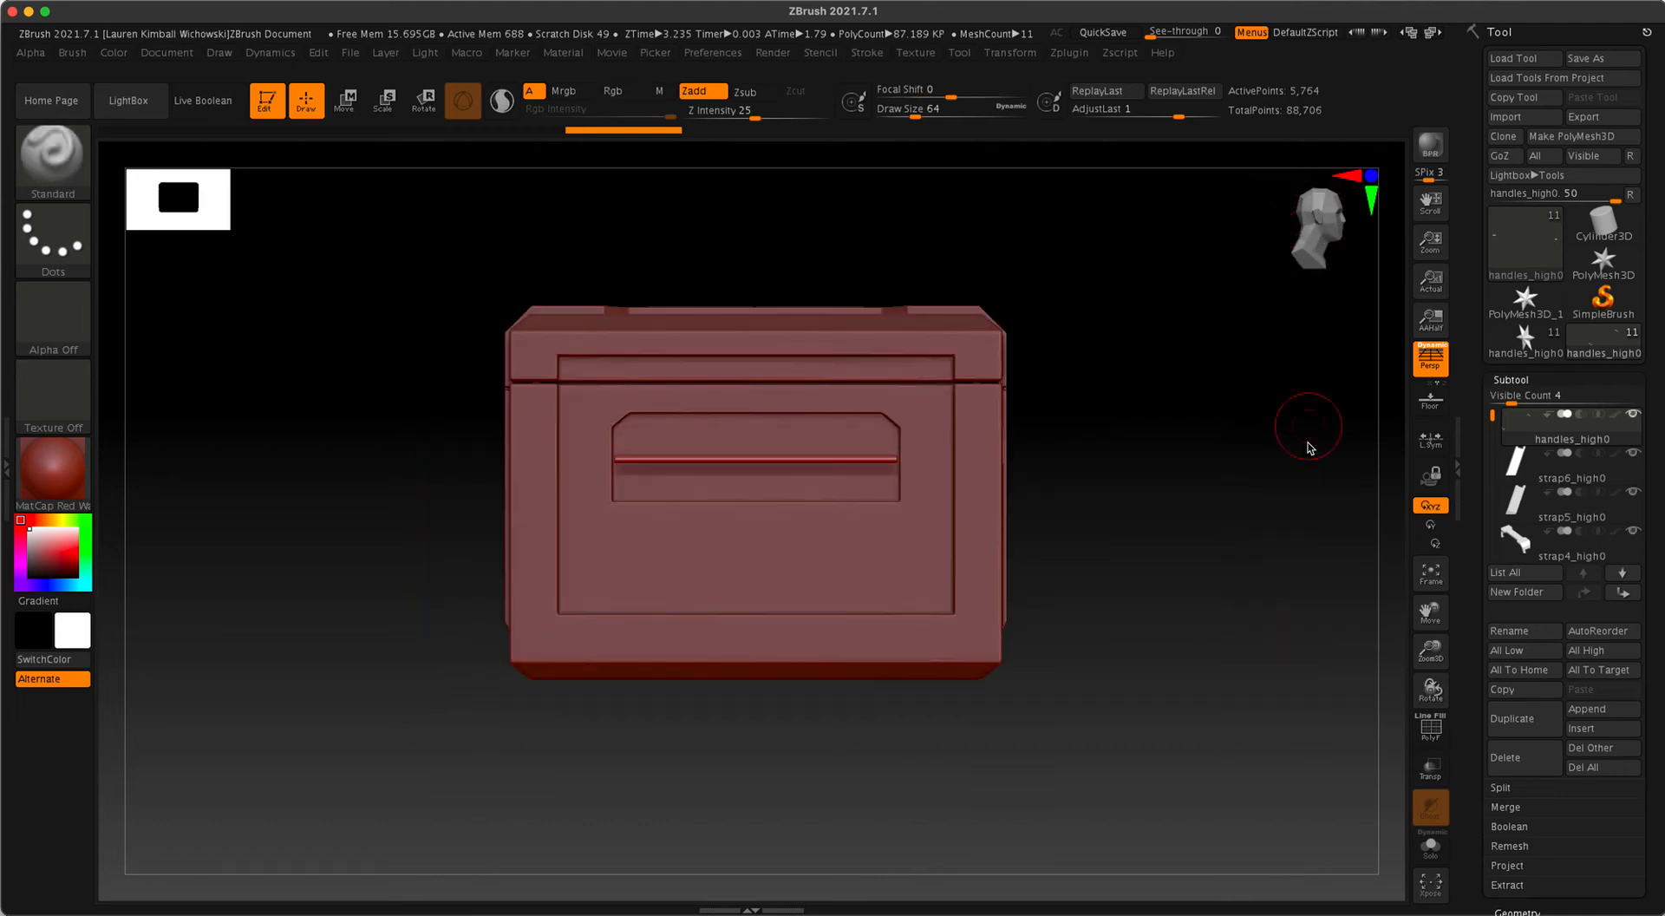
{"action": "left_click_drag", "start_coordinate": [1304, 419], "coordinate": [1253, 438]}
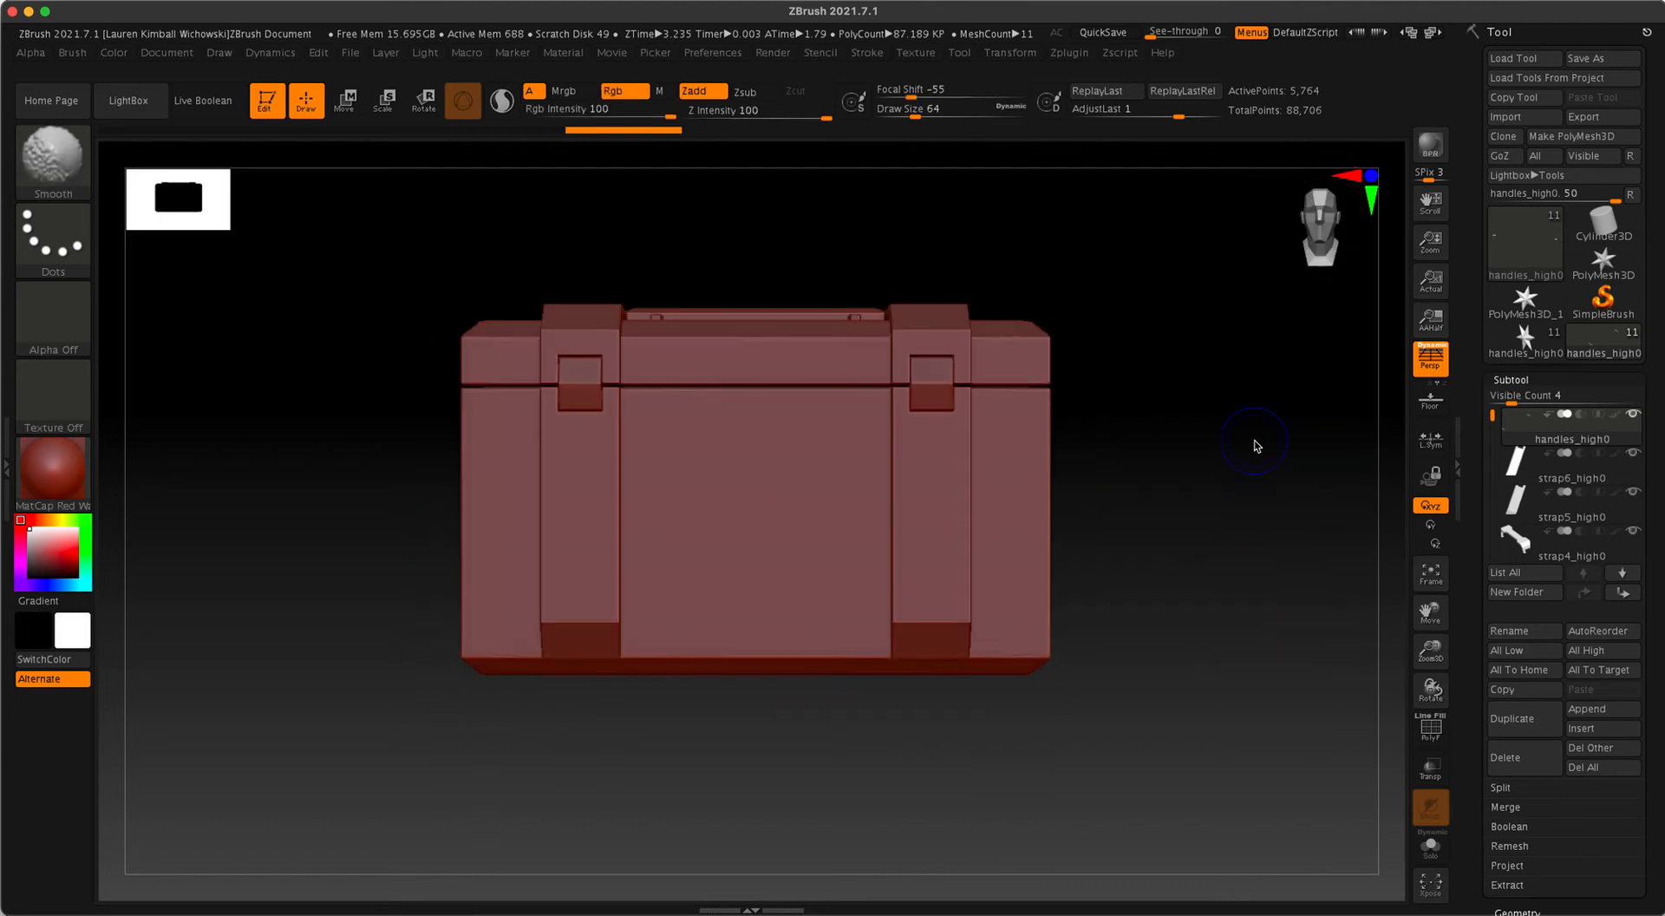
{"action": "left_click_drag", "start_coordinate": [1286, 690], "coordinate": [1084, 808]}
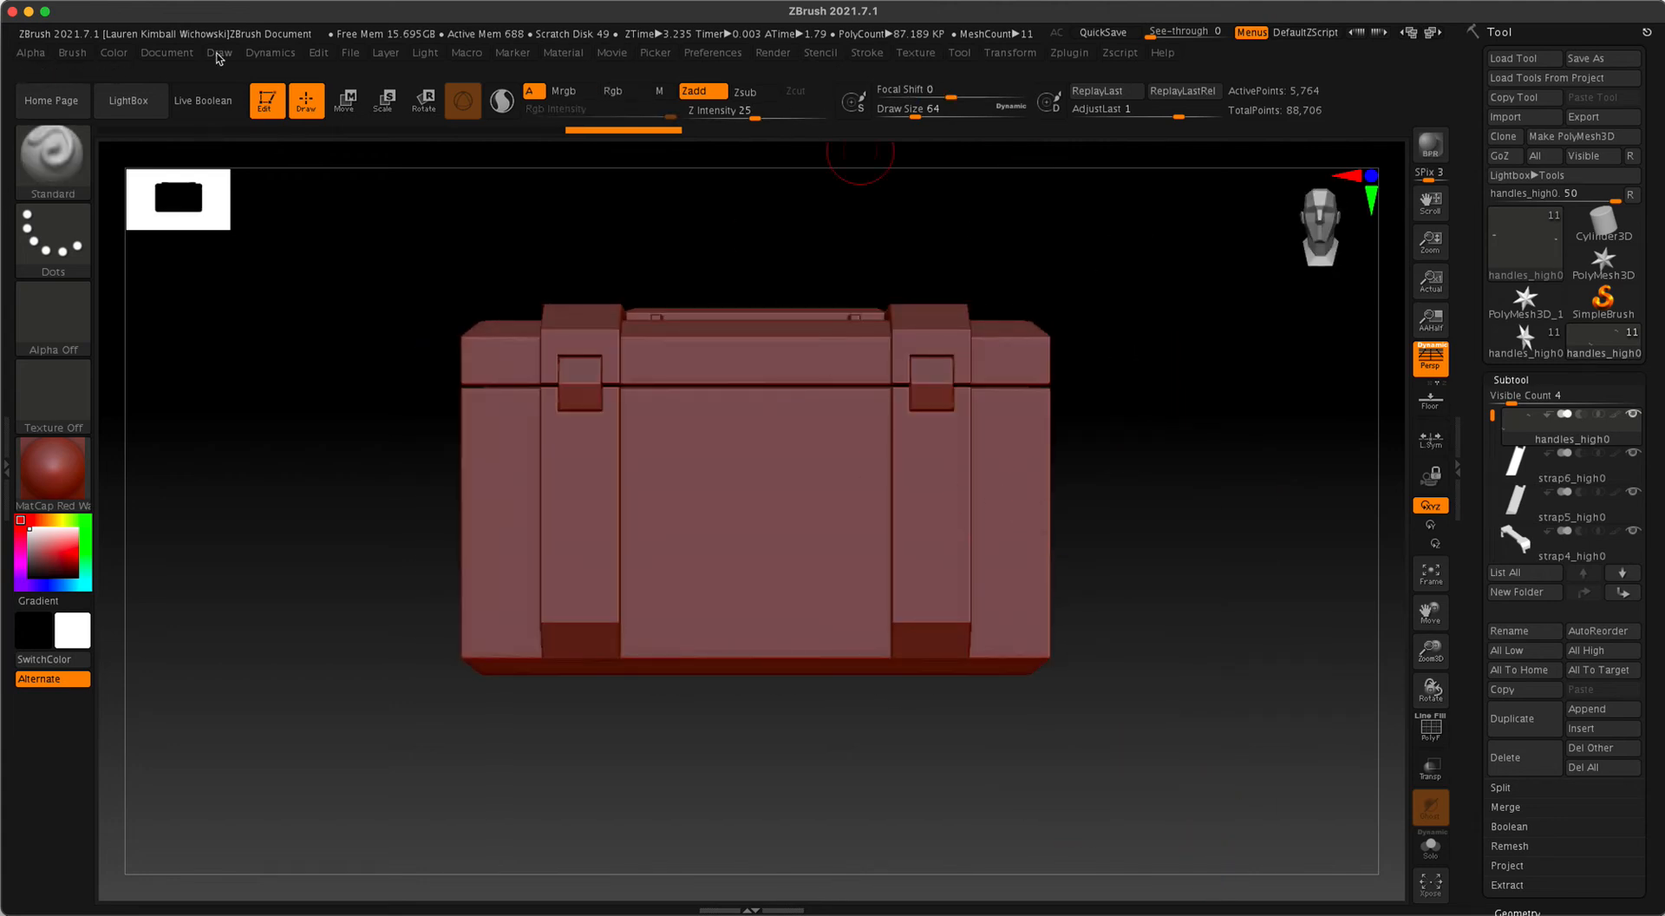
- Inspect the crate from its front corner and straight on by rotating, panning and zooming the view
{"action": "left_click_drag", "start_coordinate": [207, 335], "coordinate": [217, 269]}
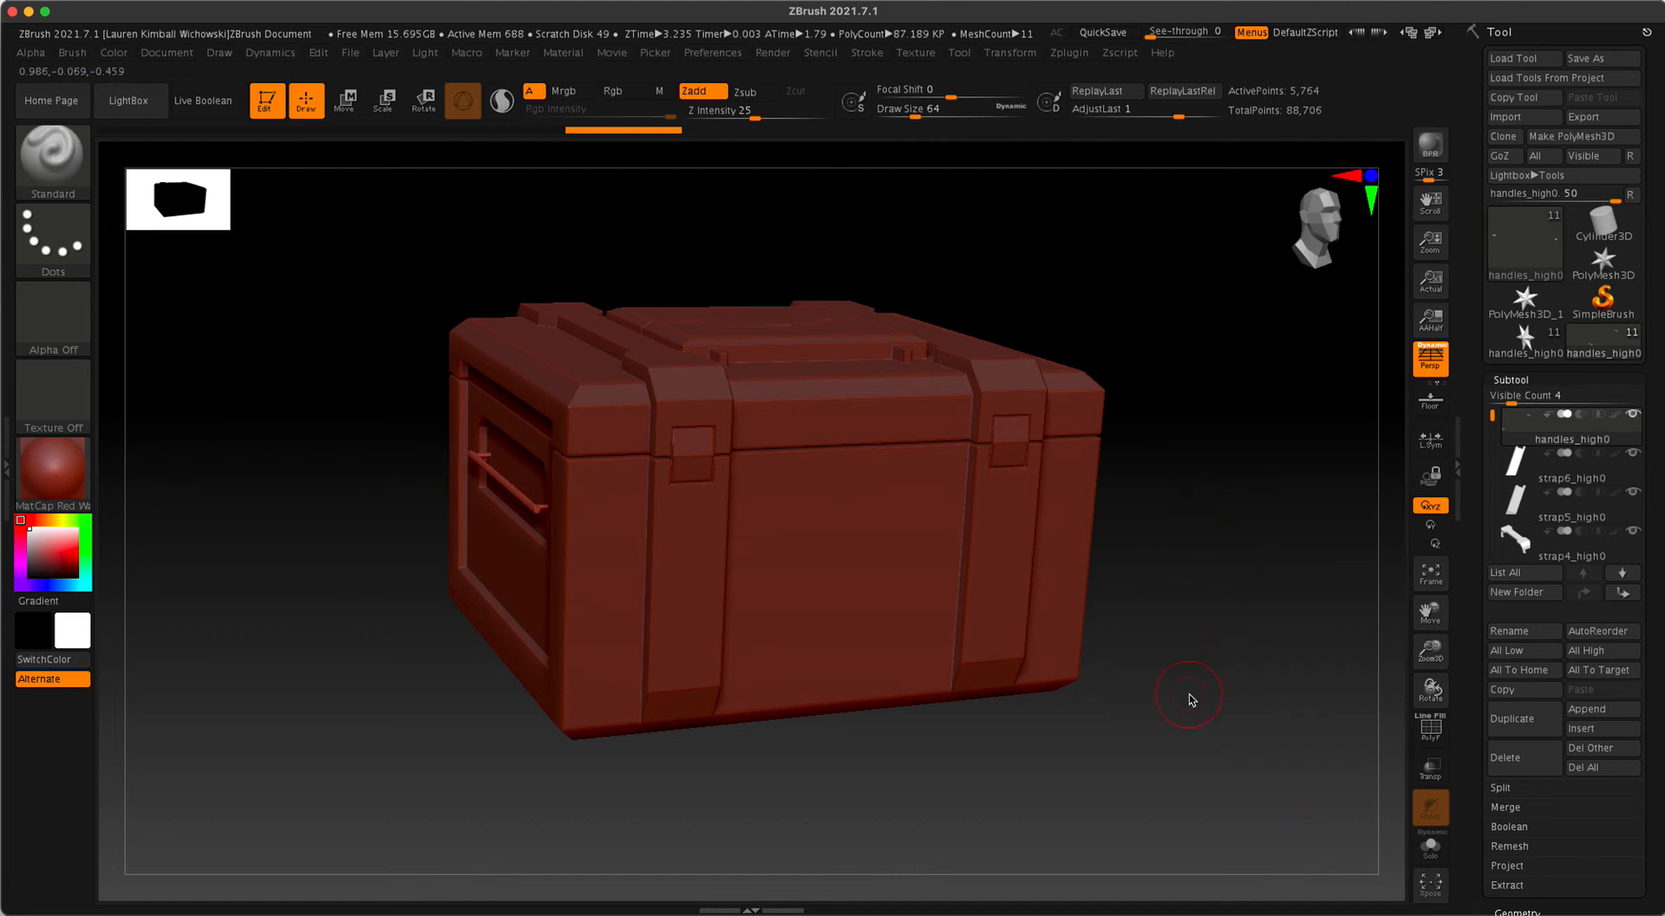
{"action": "left_click_drag", "start_coordinate": [1189, 687], "coordinate": [1163, 717], "text": "alt"}
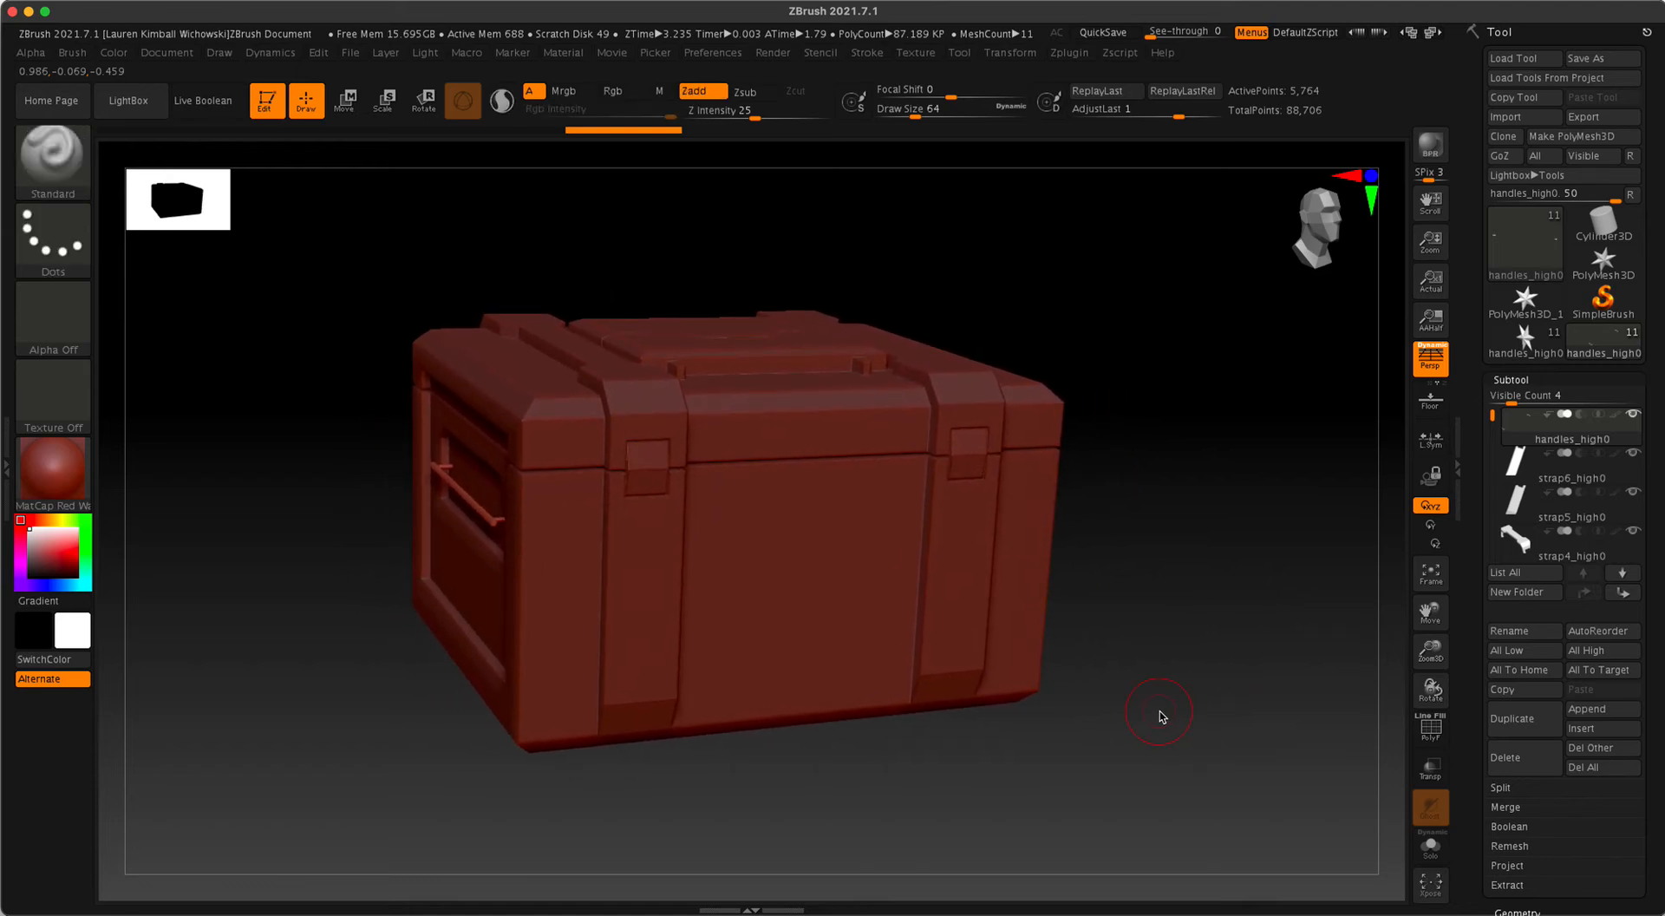
{"action": "left_click_drag", "start_coordinate": [1181, 778], "coordinate": [1129, 719], "text": "alt"}
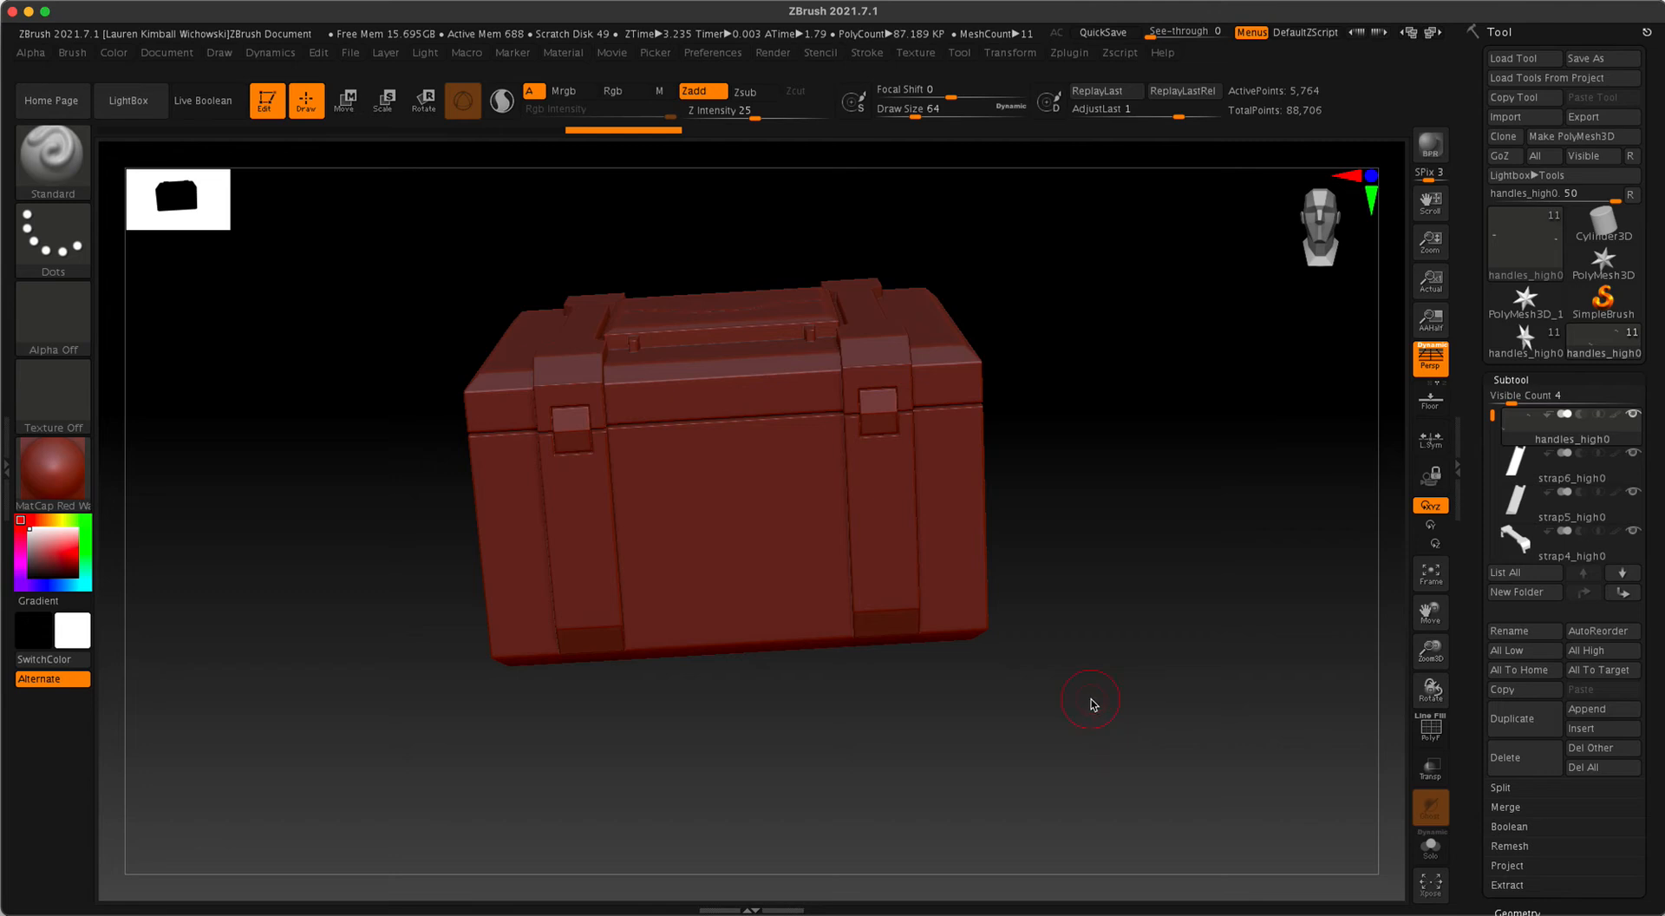
{"action": "left_click_drag", "start_coordinate": [1055, 674], "coordinate": [1145, 660], "text": "alt"}
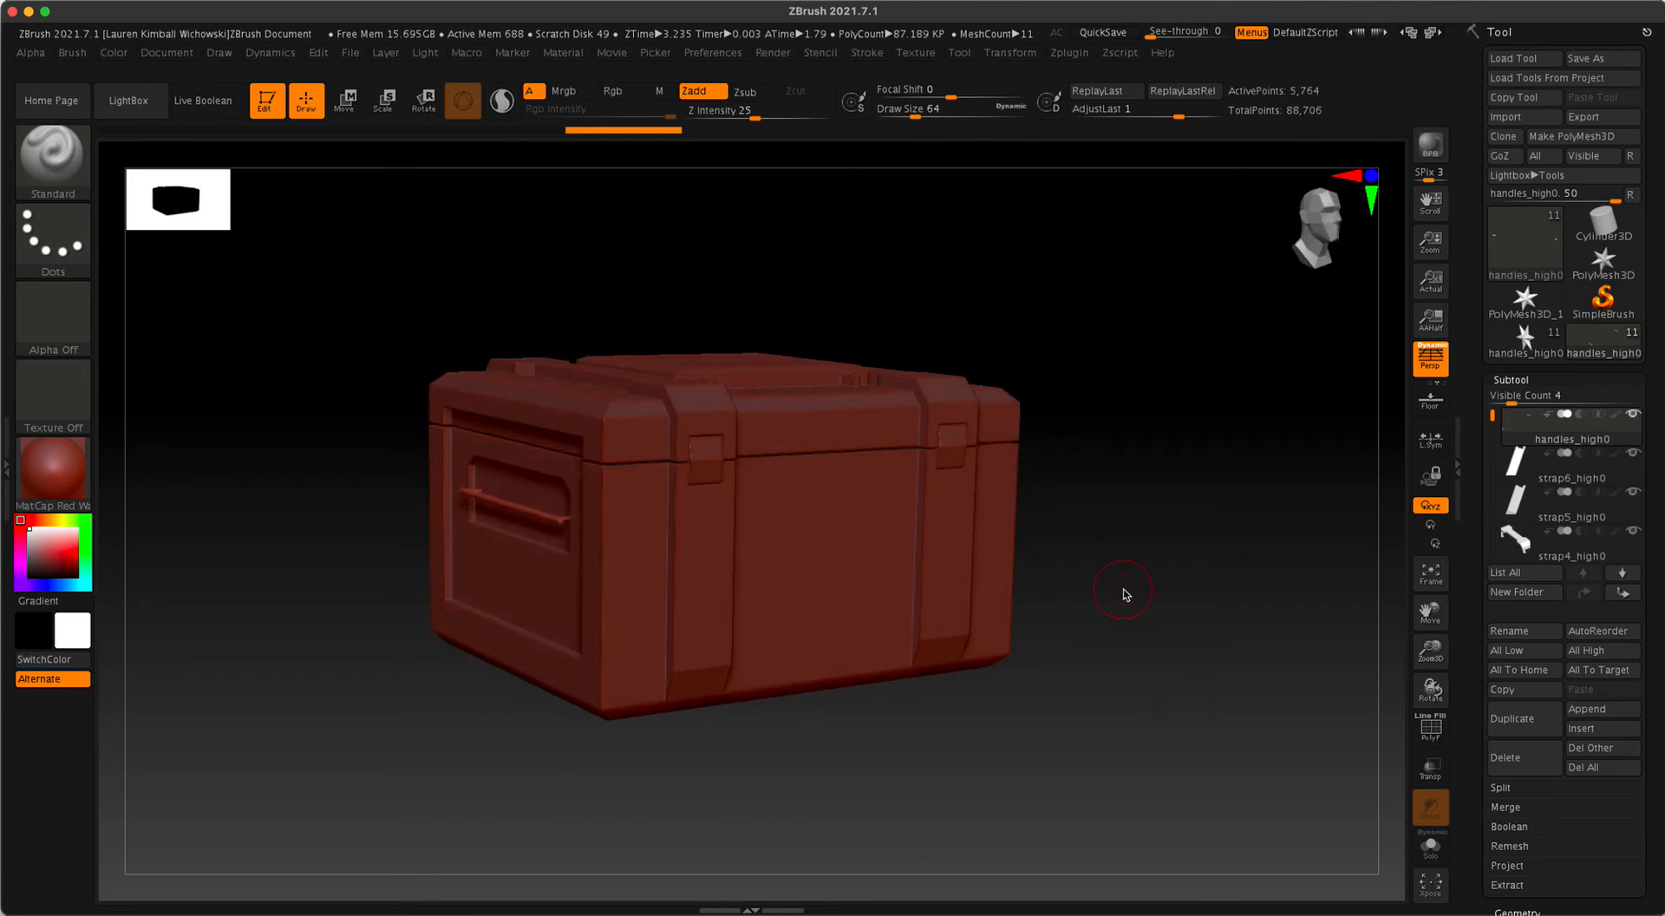
{"action": "left_click_drag", "start_coordinate": [1153, 600], "coordinate": [1127, 551]}
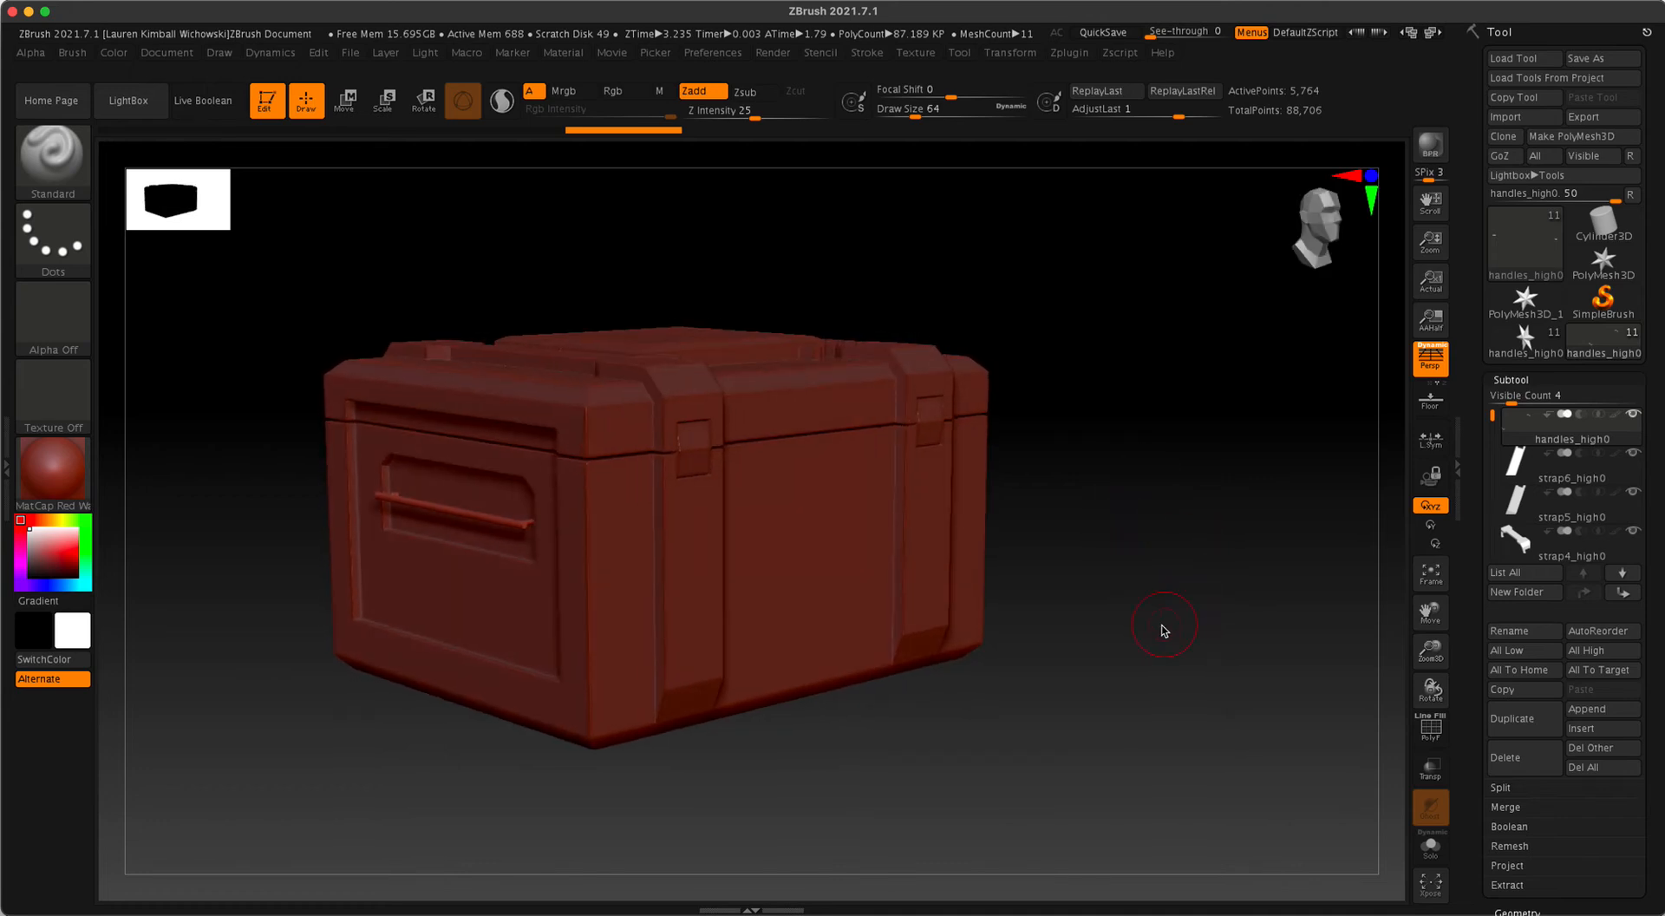
{"action": "left_click_drag", "start_coordinate": [1164, 630], "coordinate": [1115, 594]}
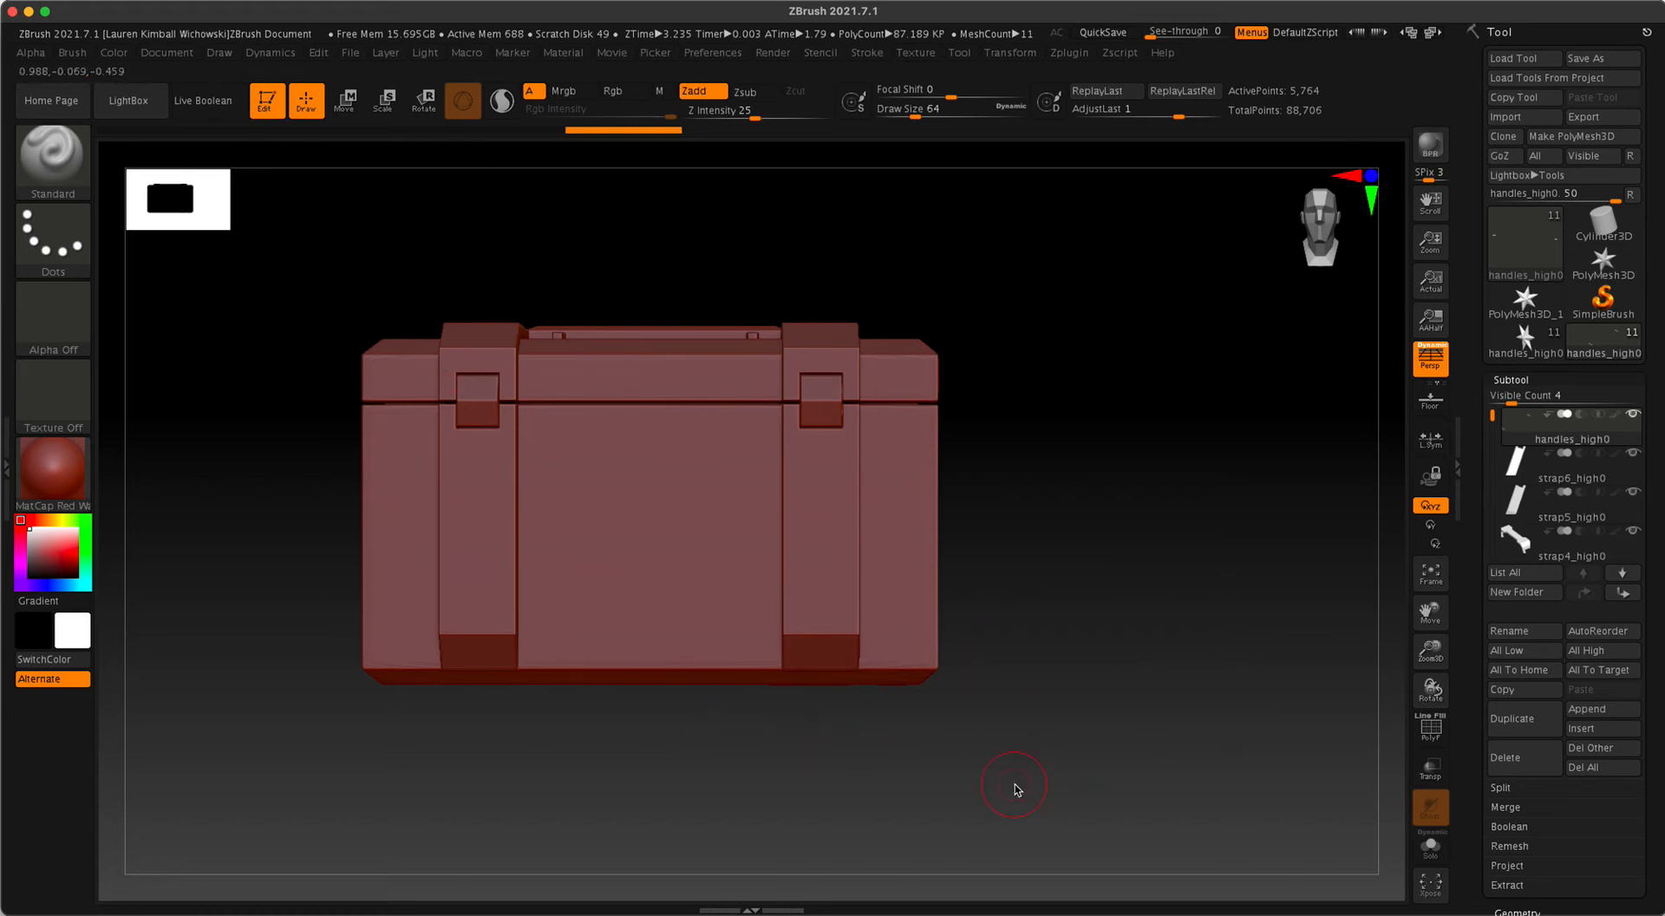
- Frame the crate in the view and examine its front and handle side at different zoom levels
{"action": "key", "text": "f"}
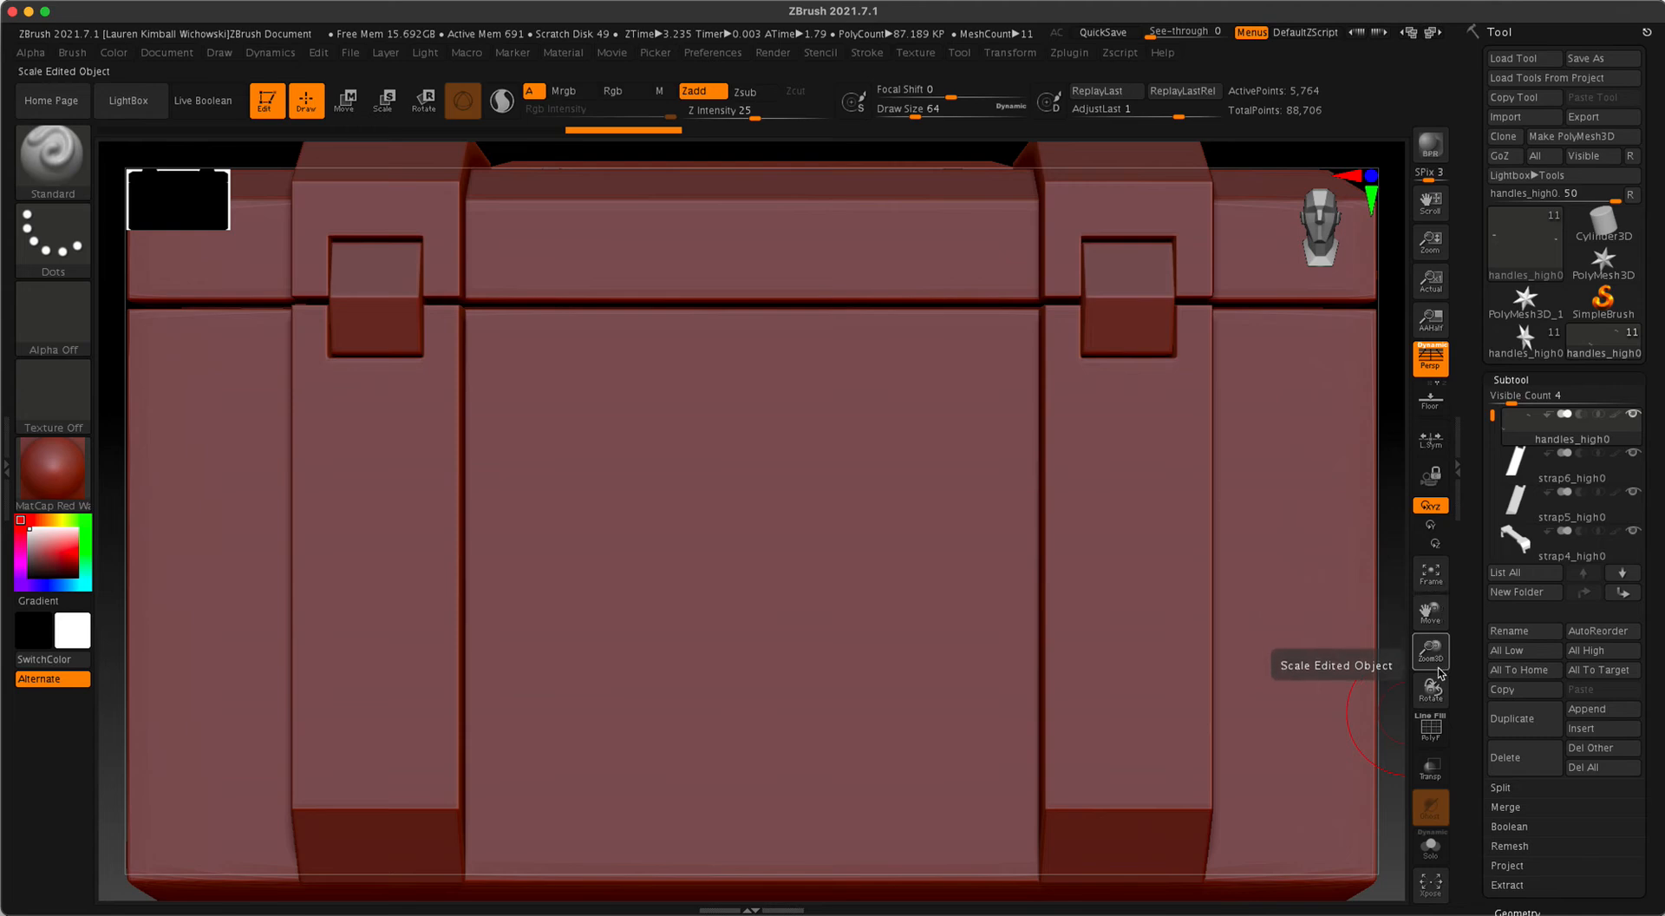
{"action": "left_click_drag", "start_coordinate": [1434, 668], "coordinate": [1427, 631]}
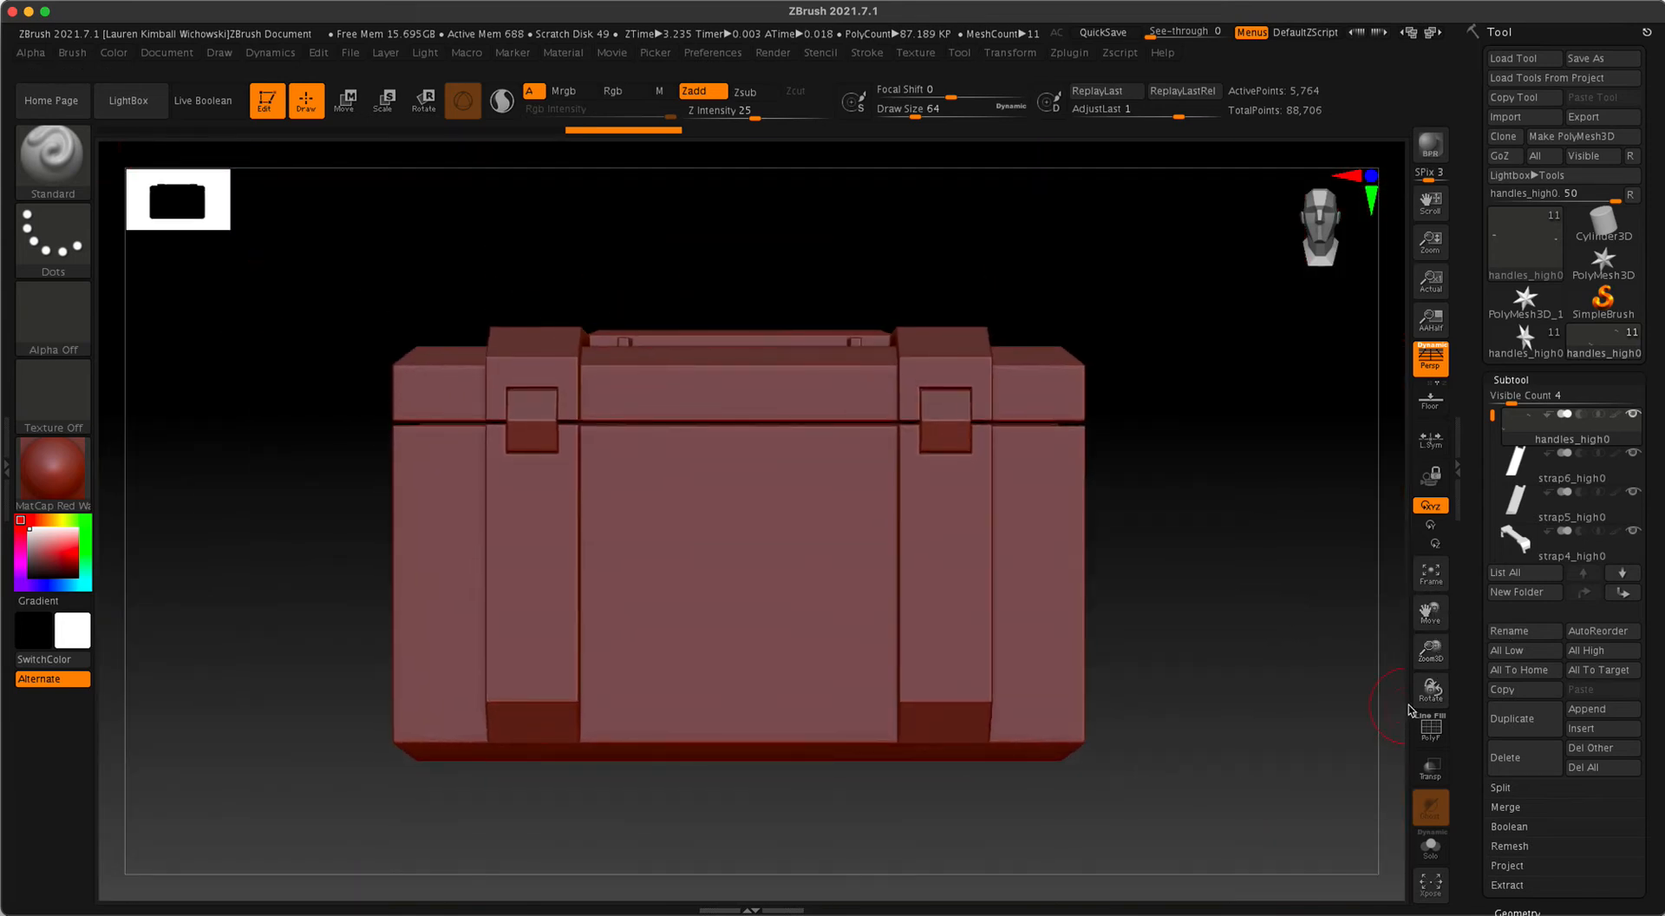
{"action": "left_click_drag", "start_coordinate": [1431, 689], "coordinate": [1435, 710]}
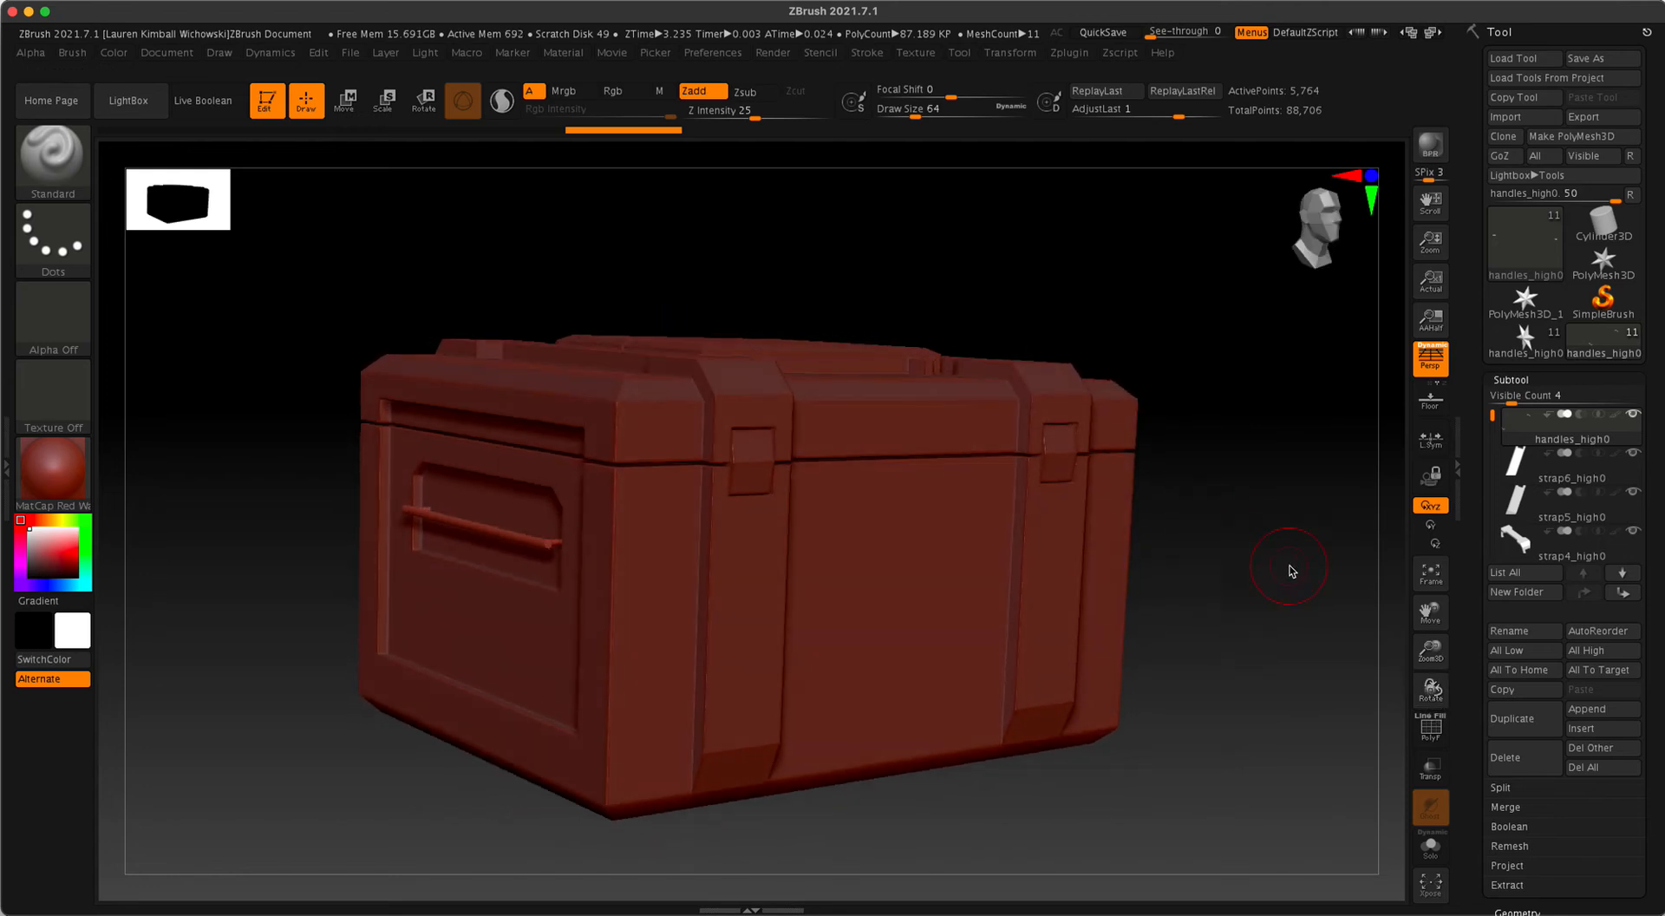
{"action": "left_click_drag", "start_coordinate": [1219, 550], "coordinate": [1301, 639]}
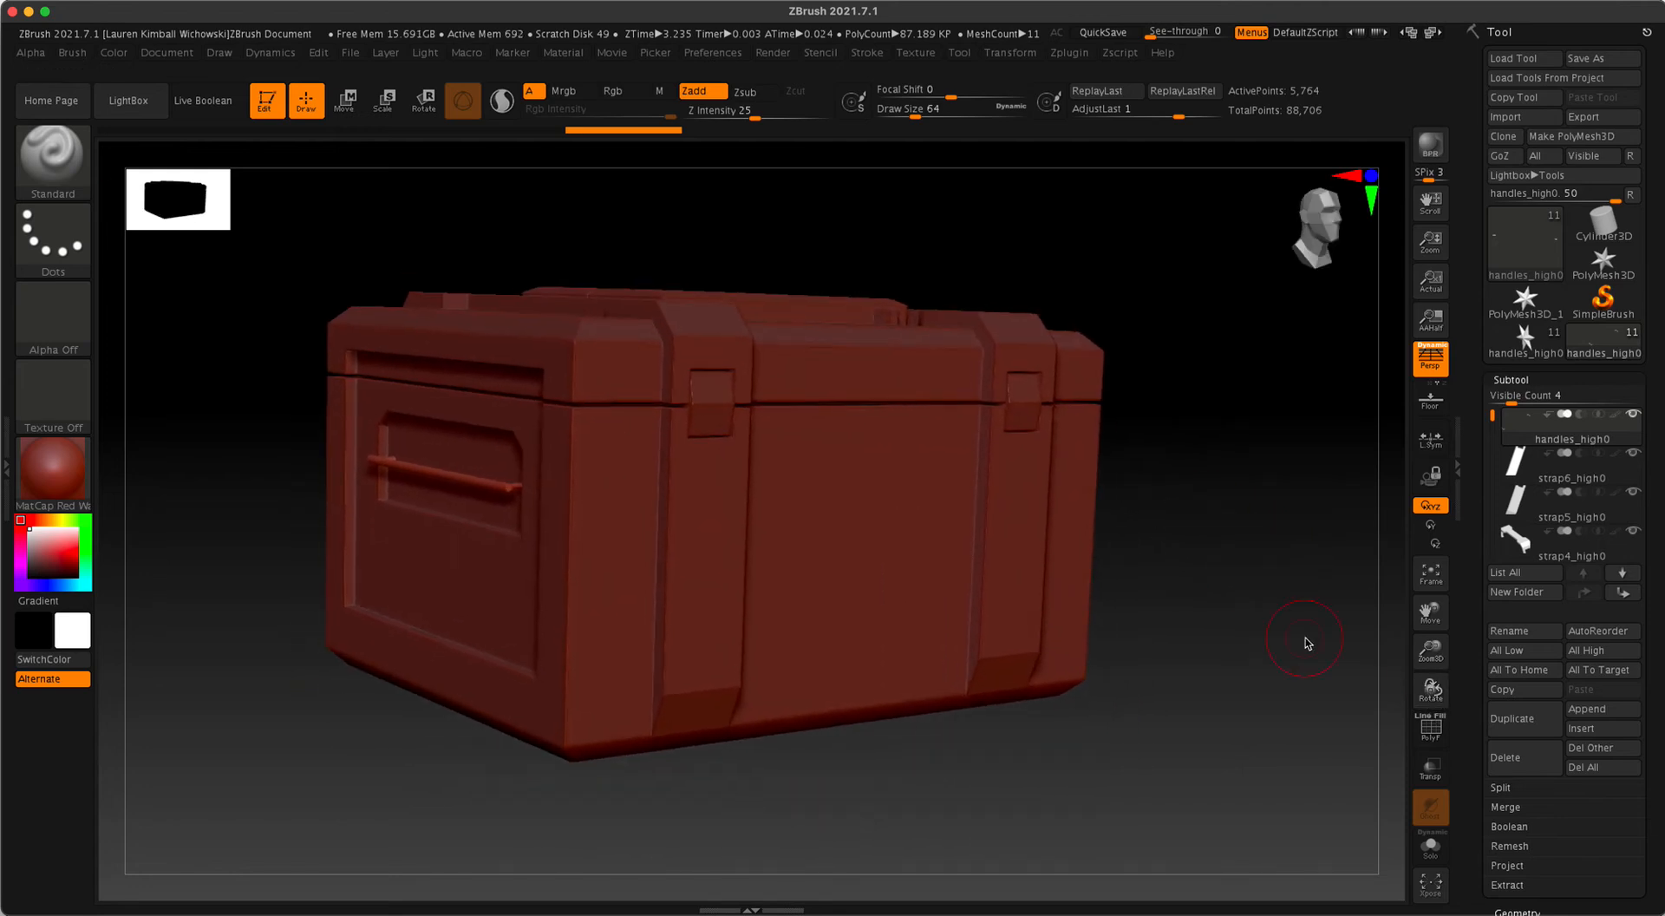
{"action": "left_click_drag", "start_coordinate": [1422, 693], "coordinate": [1432, 666]}
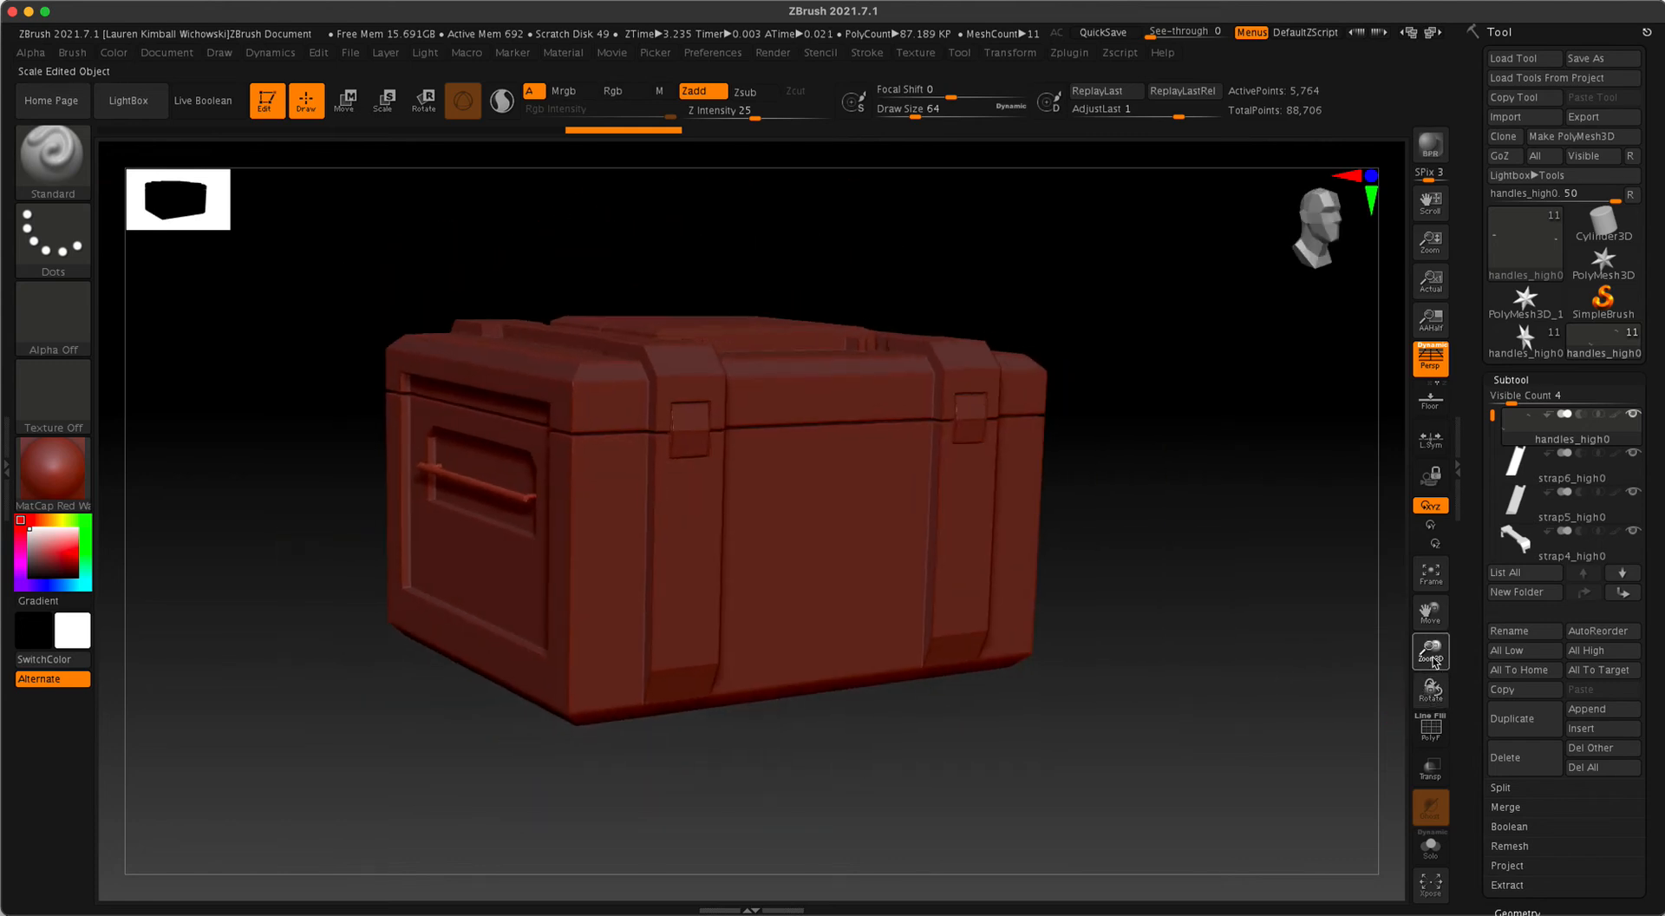
- Turn on the floor grid and inspect the crate standing on it from its front corner
{"action": "mouse_move", "coordinate": [1249, 476]}
{"action": "left_mouse_down"}
{"action": "mouse_move", "coordinate": [1230, 472]}
{"action": "mouse_move", "coordinate": [1278, 483]}
{"action": "mouse_move", "coordinate": [1246, 478]}
{"action": "left_mouse_up"}
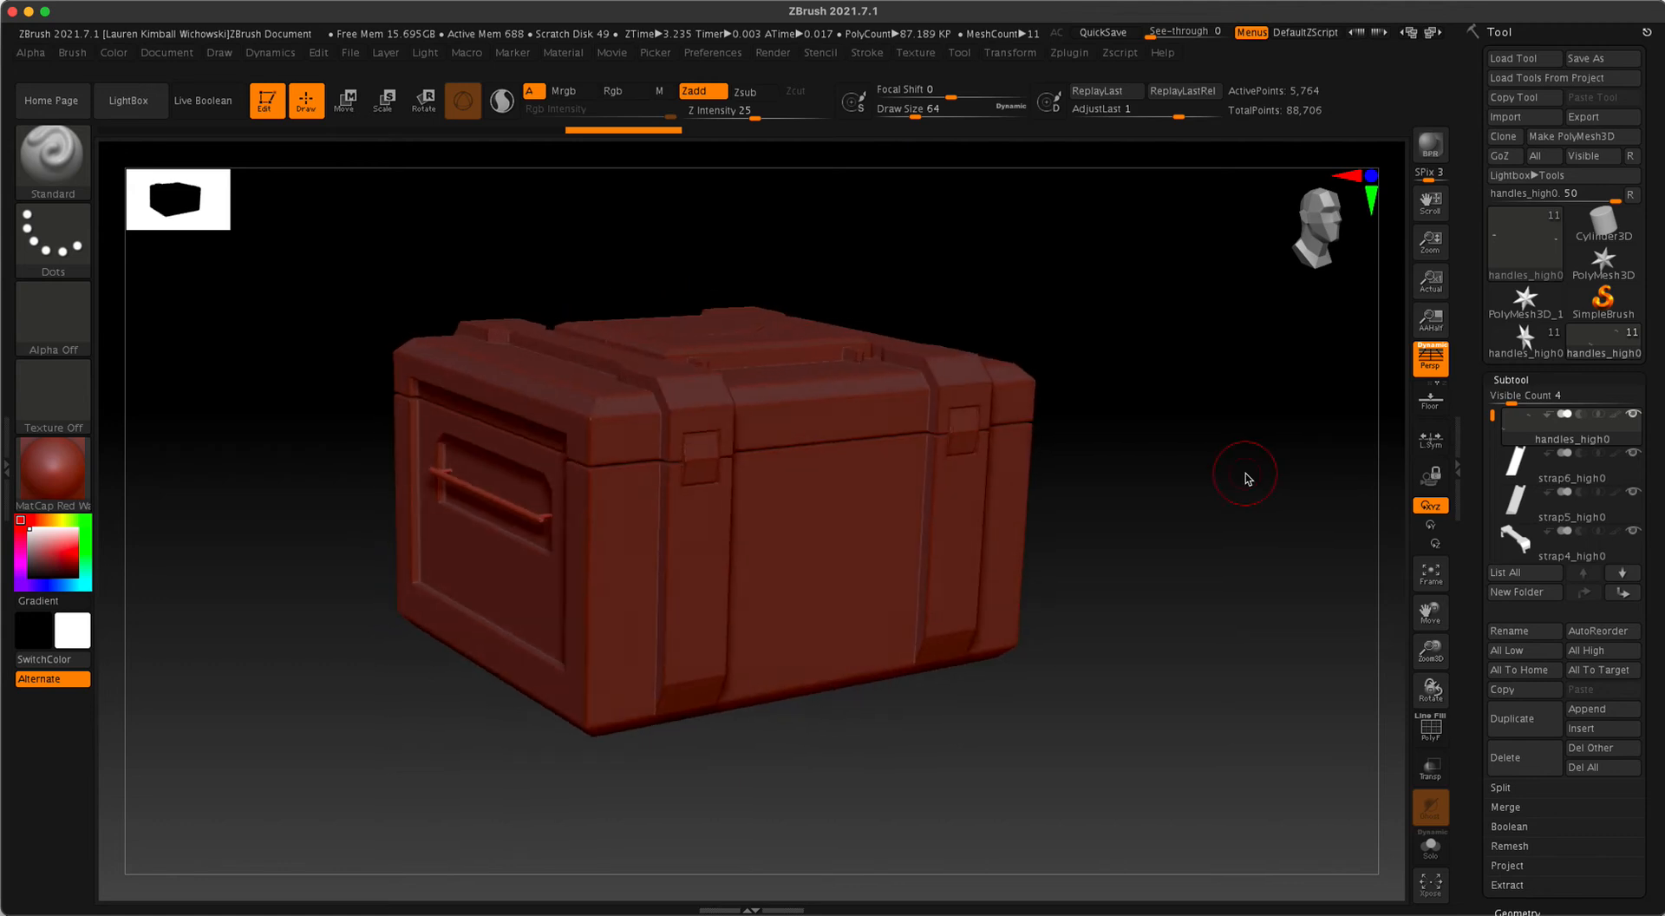
{"action": "key", "text": "shift"}
{"action": "key", "text": "shift+p"}
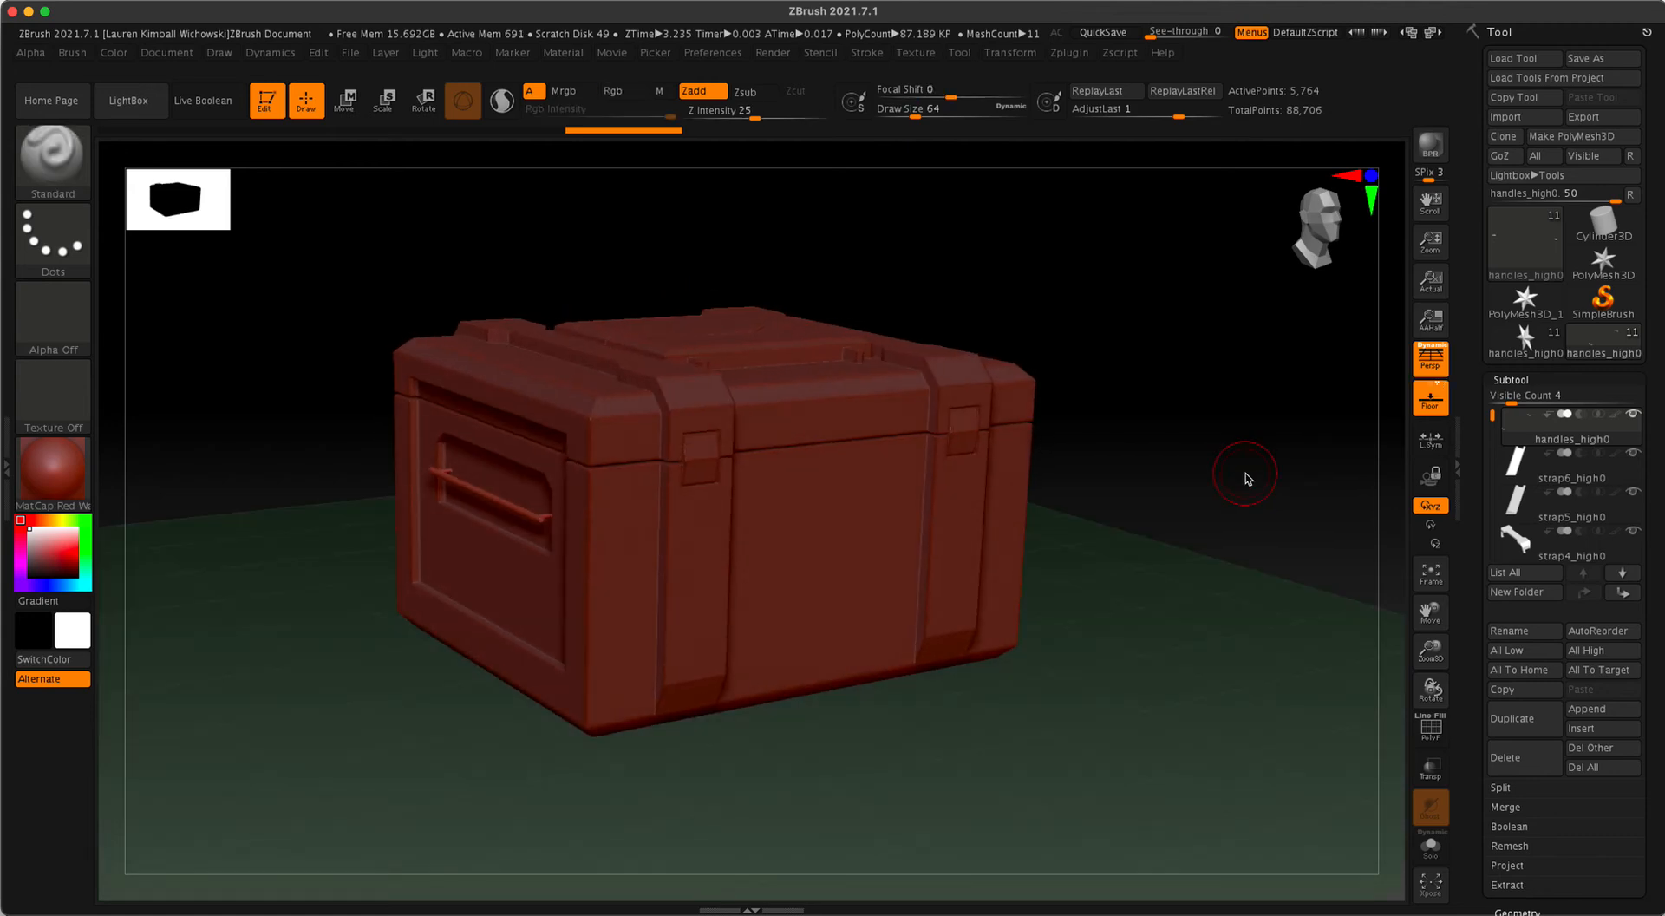
{"action": "left_click_drag", "start_coordinate": [1047, 522], "coordinate": [1014, 557]}
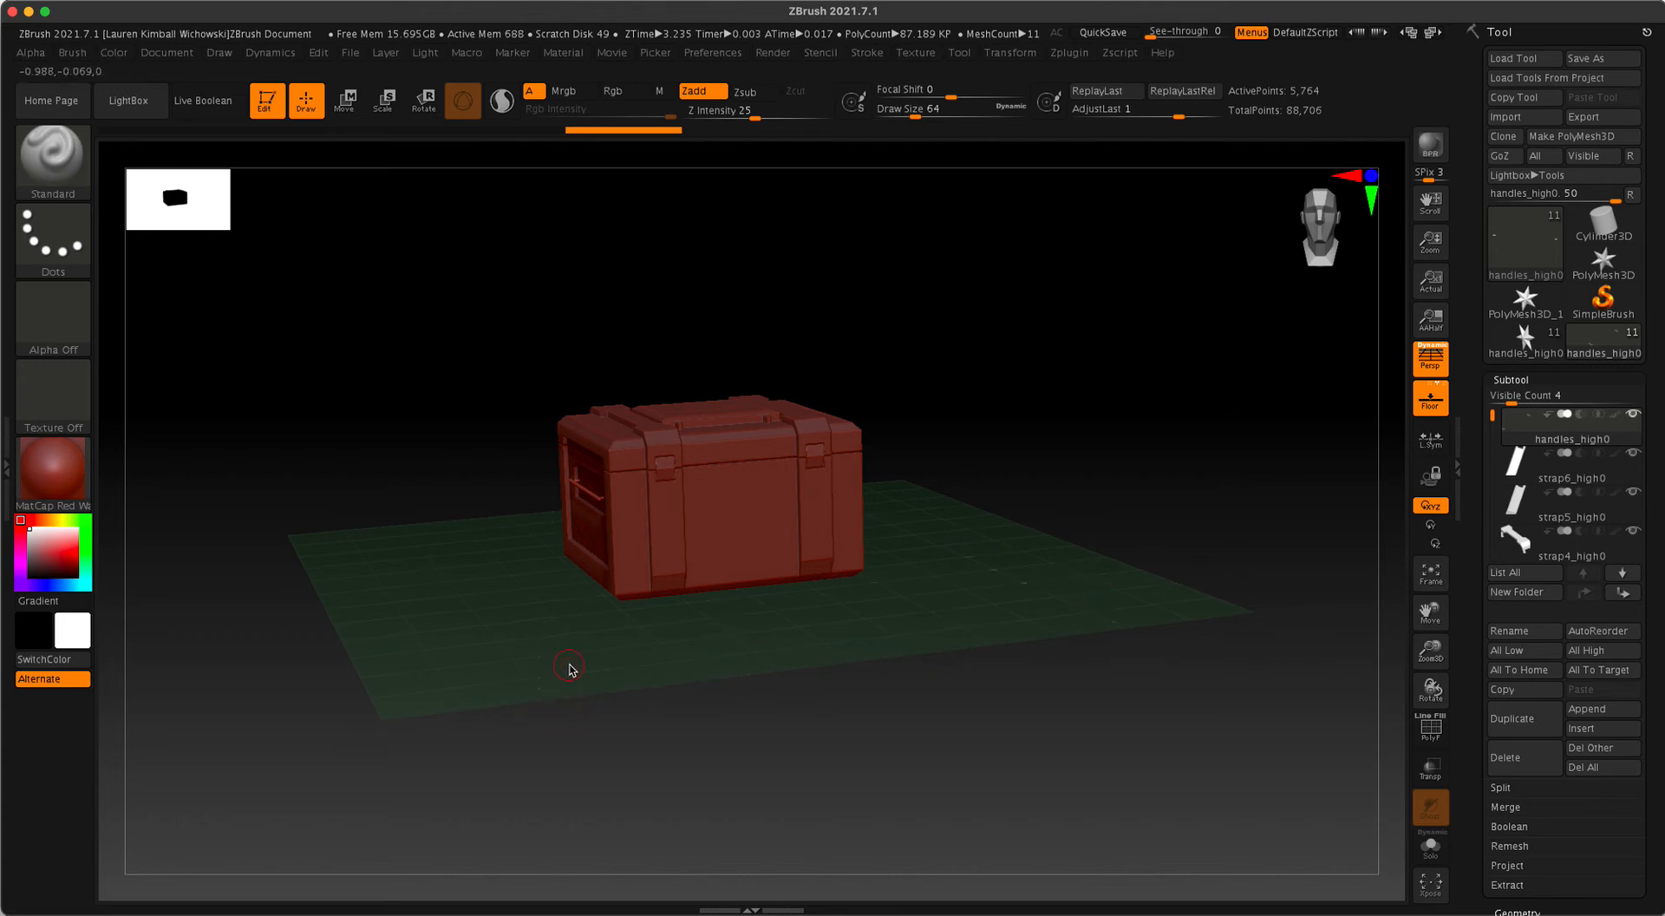
{"action": "left_click_drag", "start_coordinate": [533, 635], "coordinate": [488, 666]}
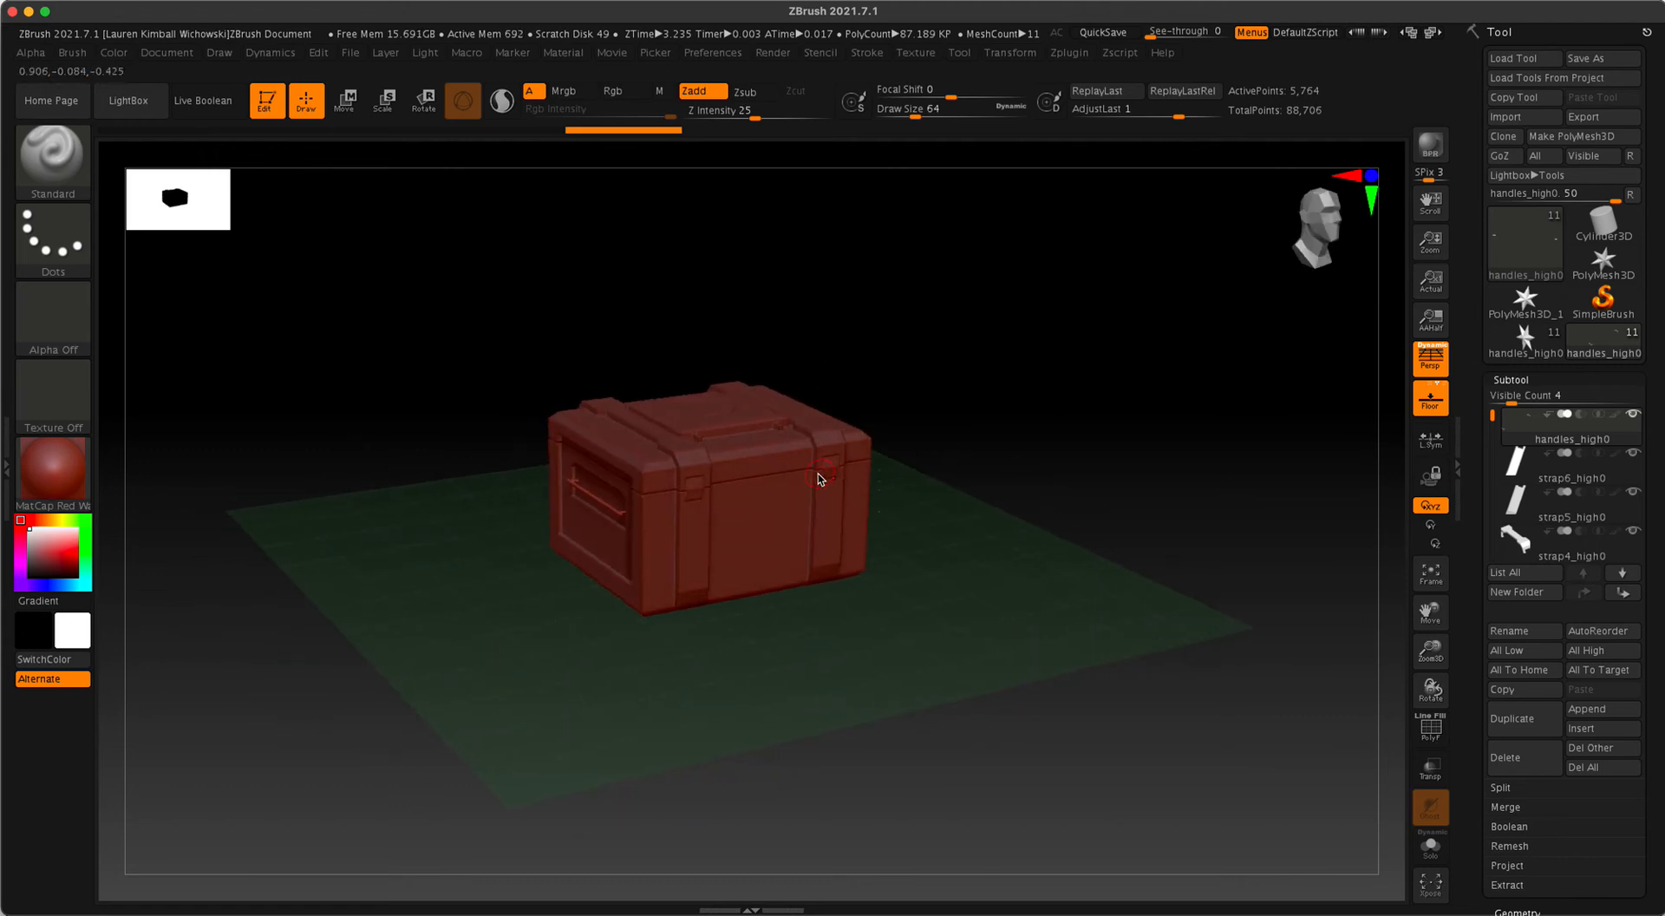
- Show the subtool list, select the strap5_high0 subtool and switch to the crate_high0 subtool
{"action": "left_click", "coordinate": [1512, 379]}
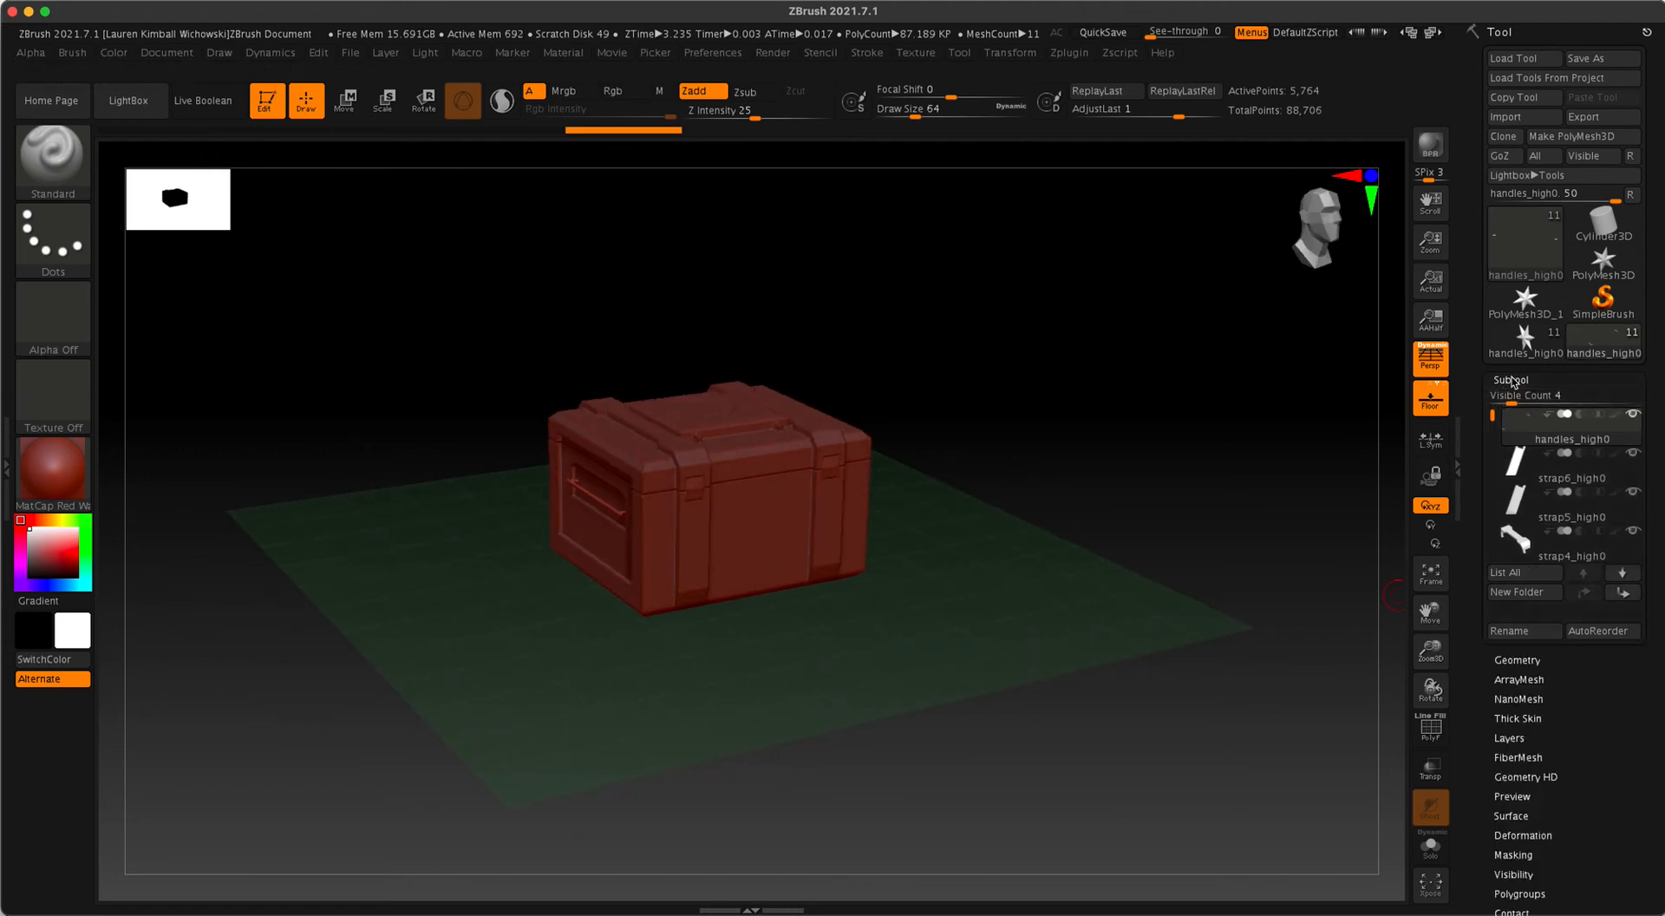
{"action": "left_click", "coordinate": [1512, 380]}
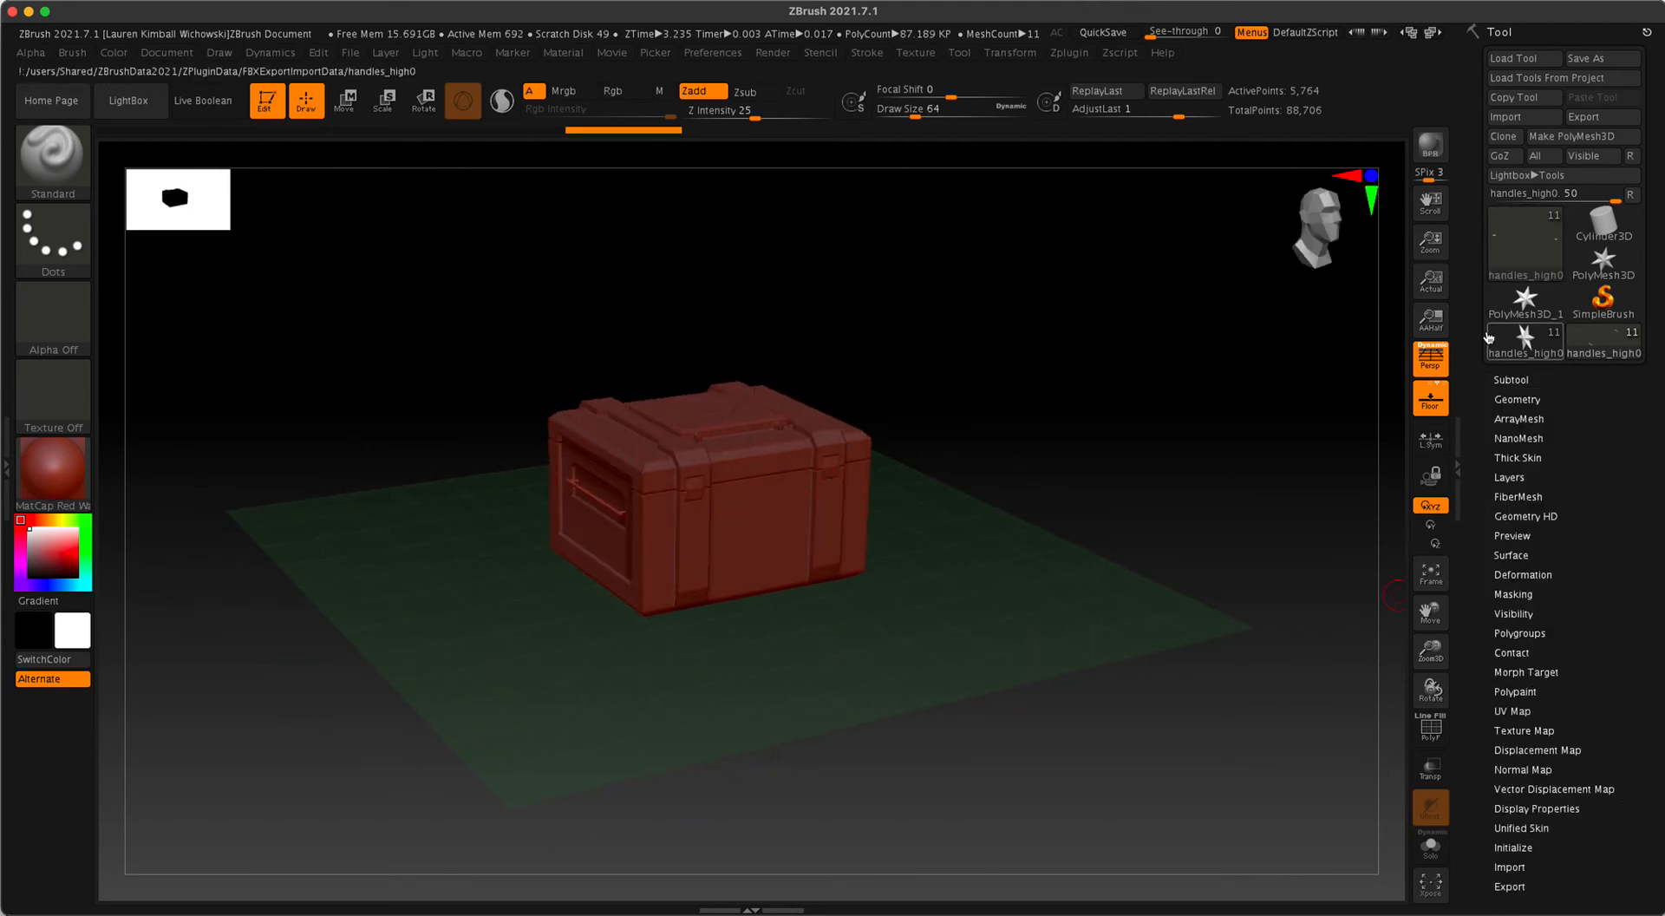
{"action": "left_click", "coordinate": [1513, 380]}
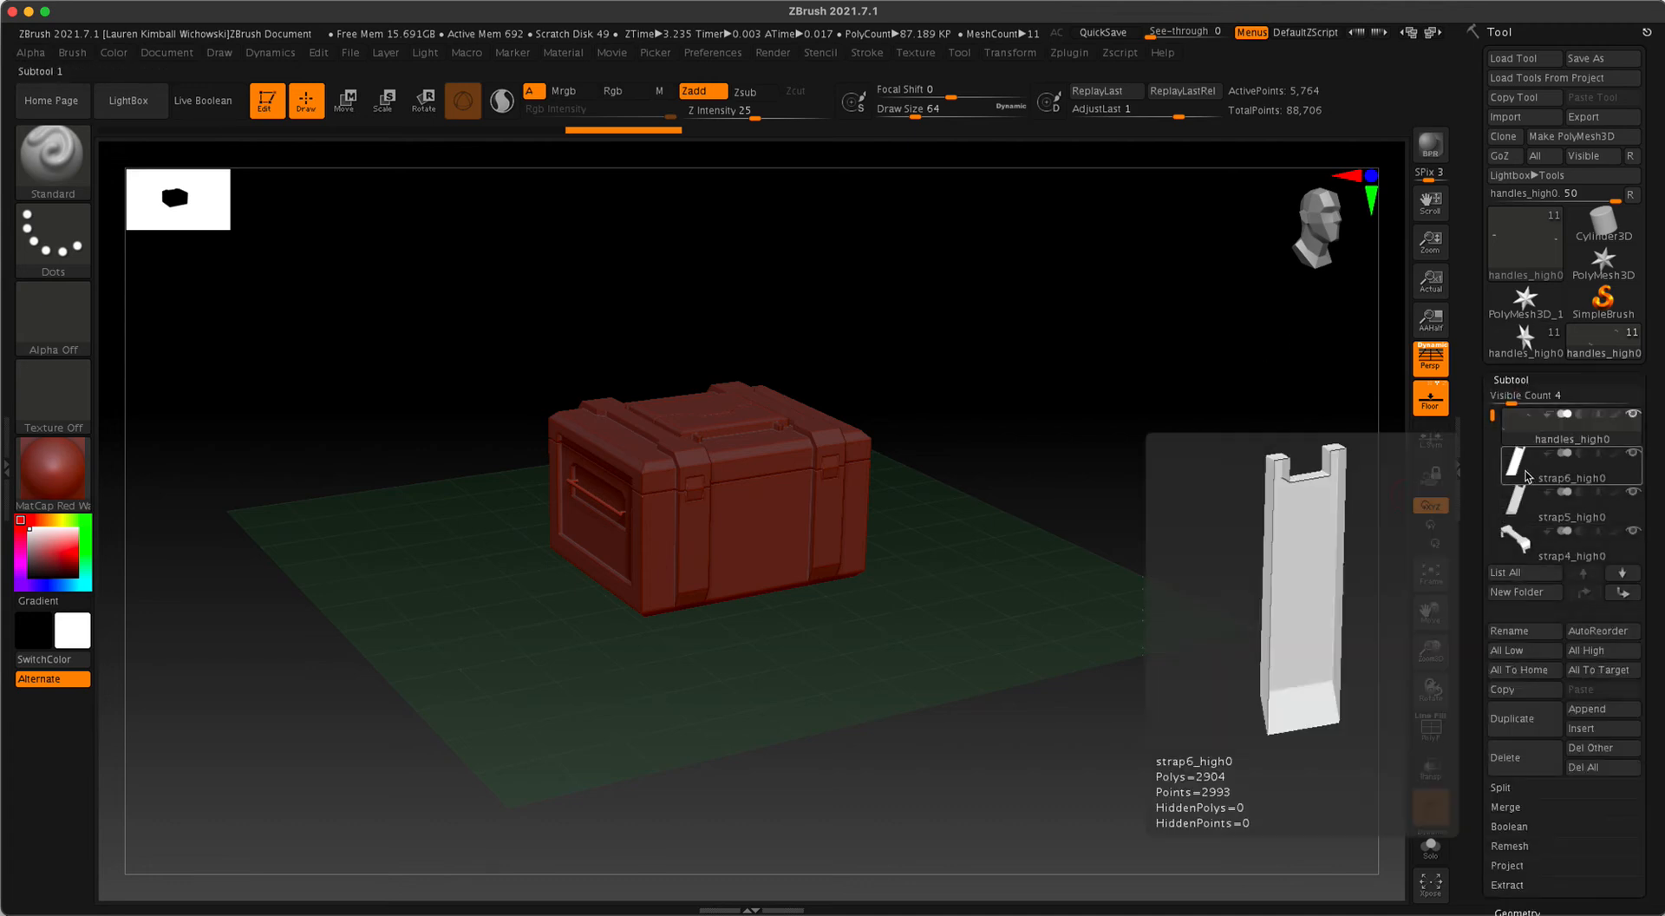
{"action": "left_click", "coordinate": [1522, 507]}
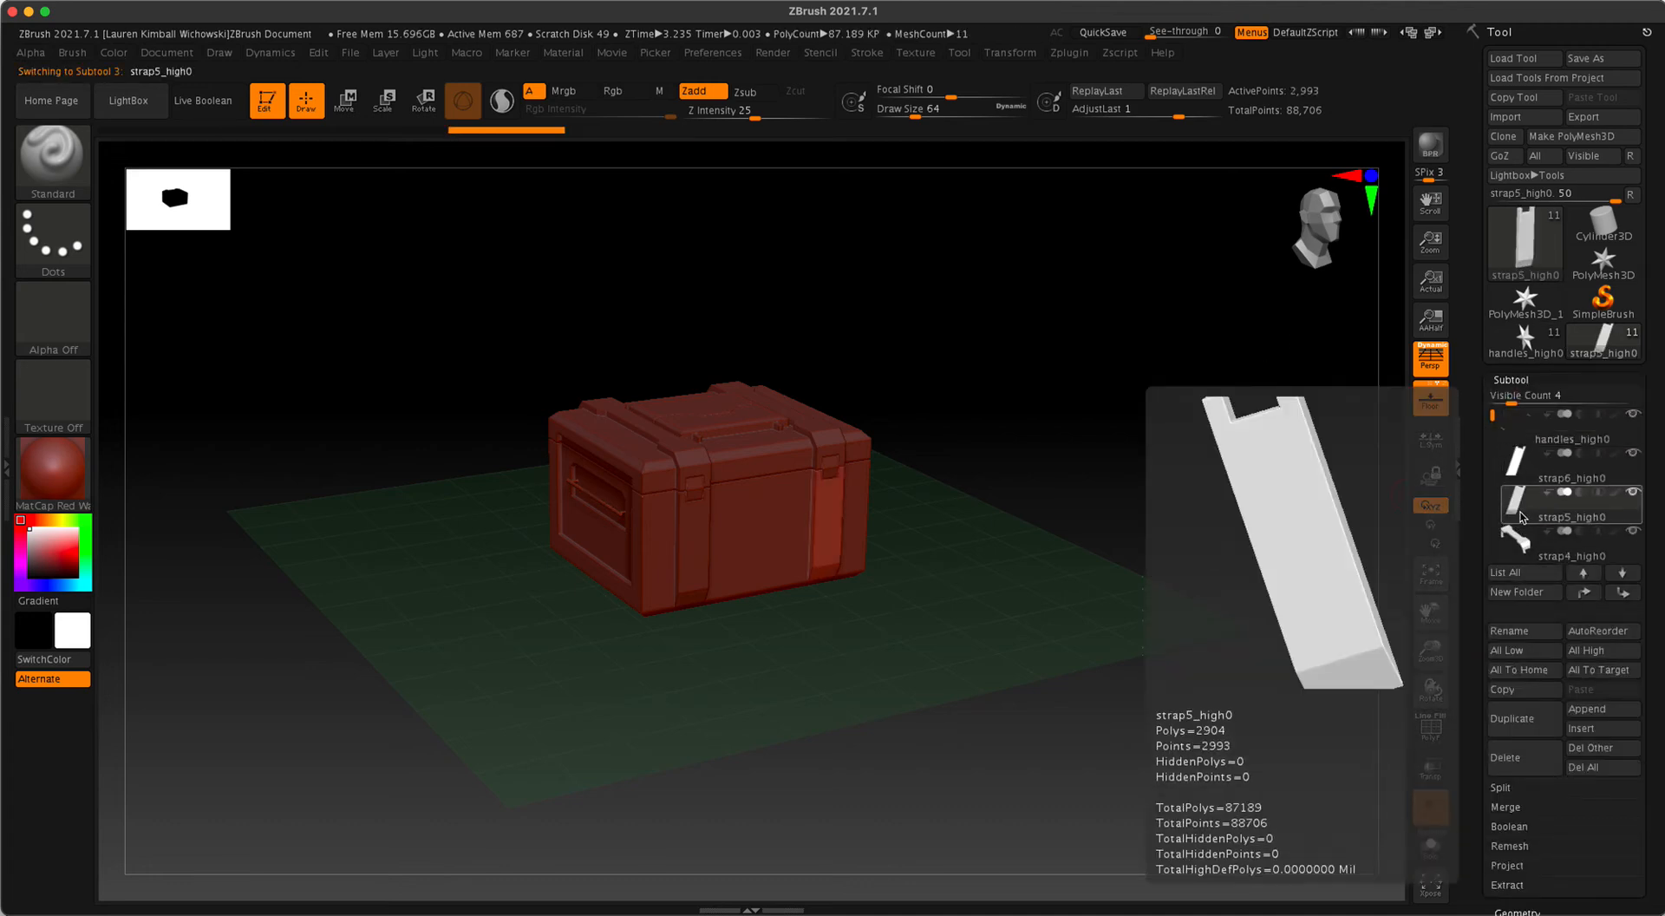
{"action": "mouse_move", "coordinate": [1513, 503]}
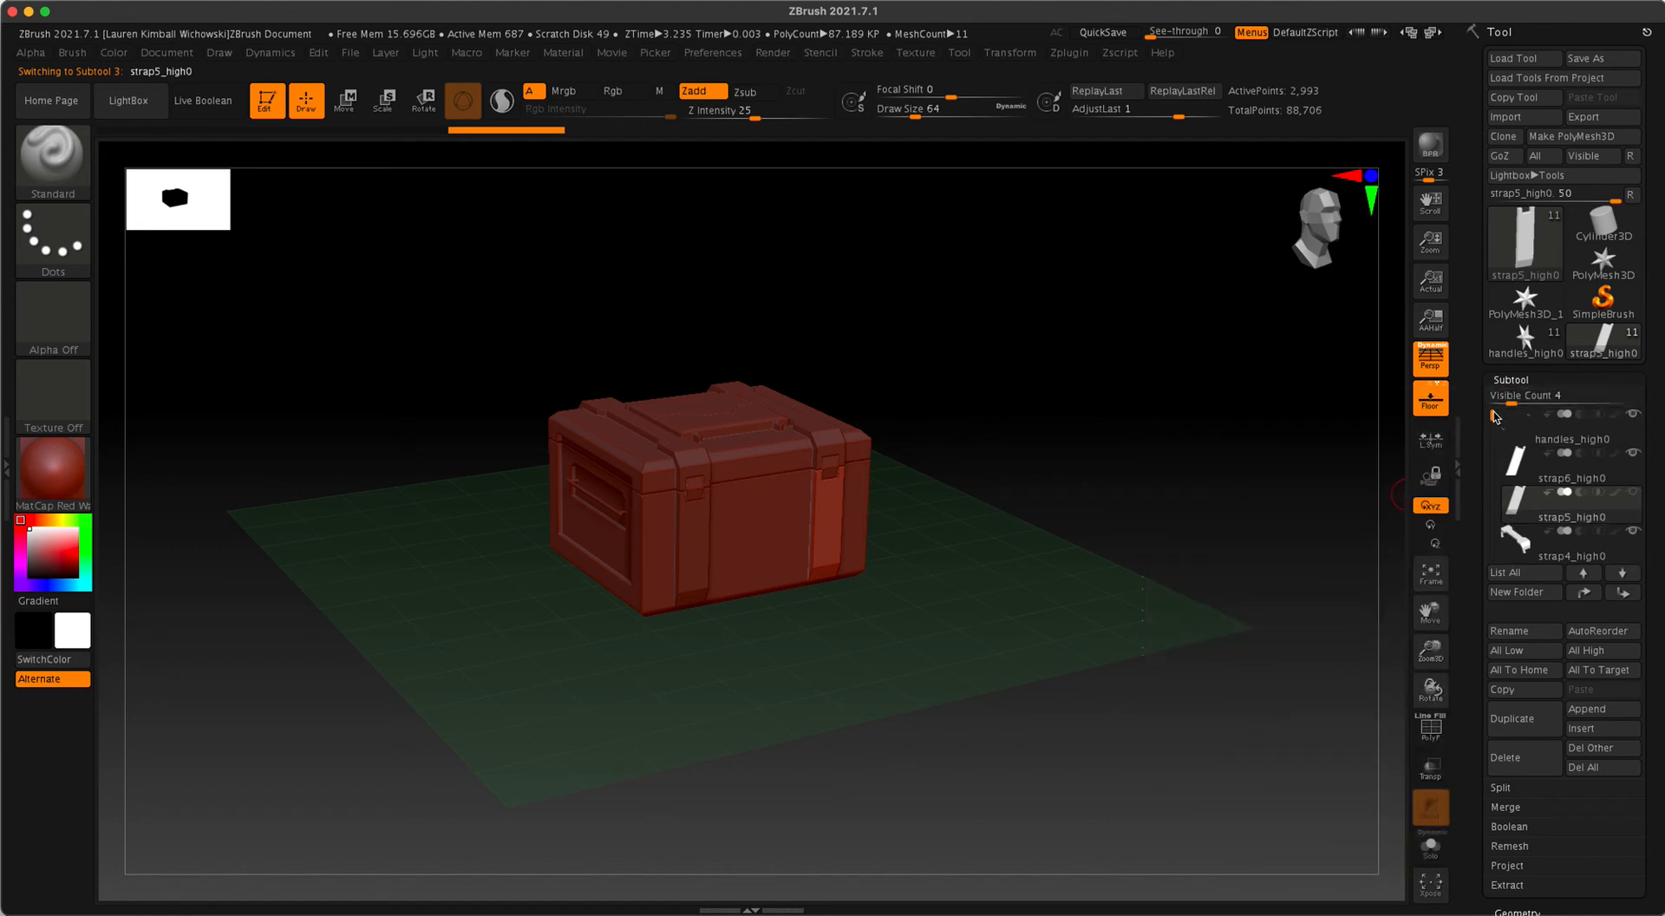
{"action": "left_click_drag", "start_coordinate": [1492, 414], "coordinate": [1496, 522]}
{"action": "left_click", "coordinate": [1506, 503]}
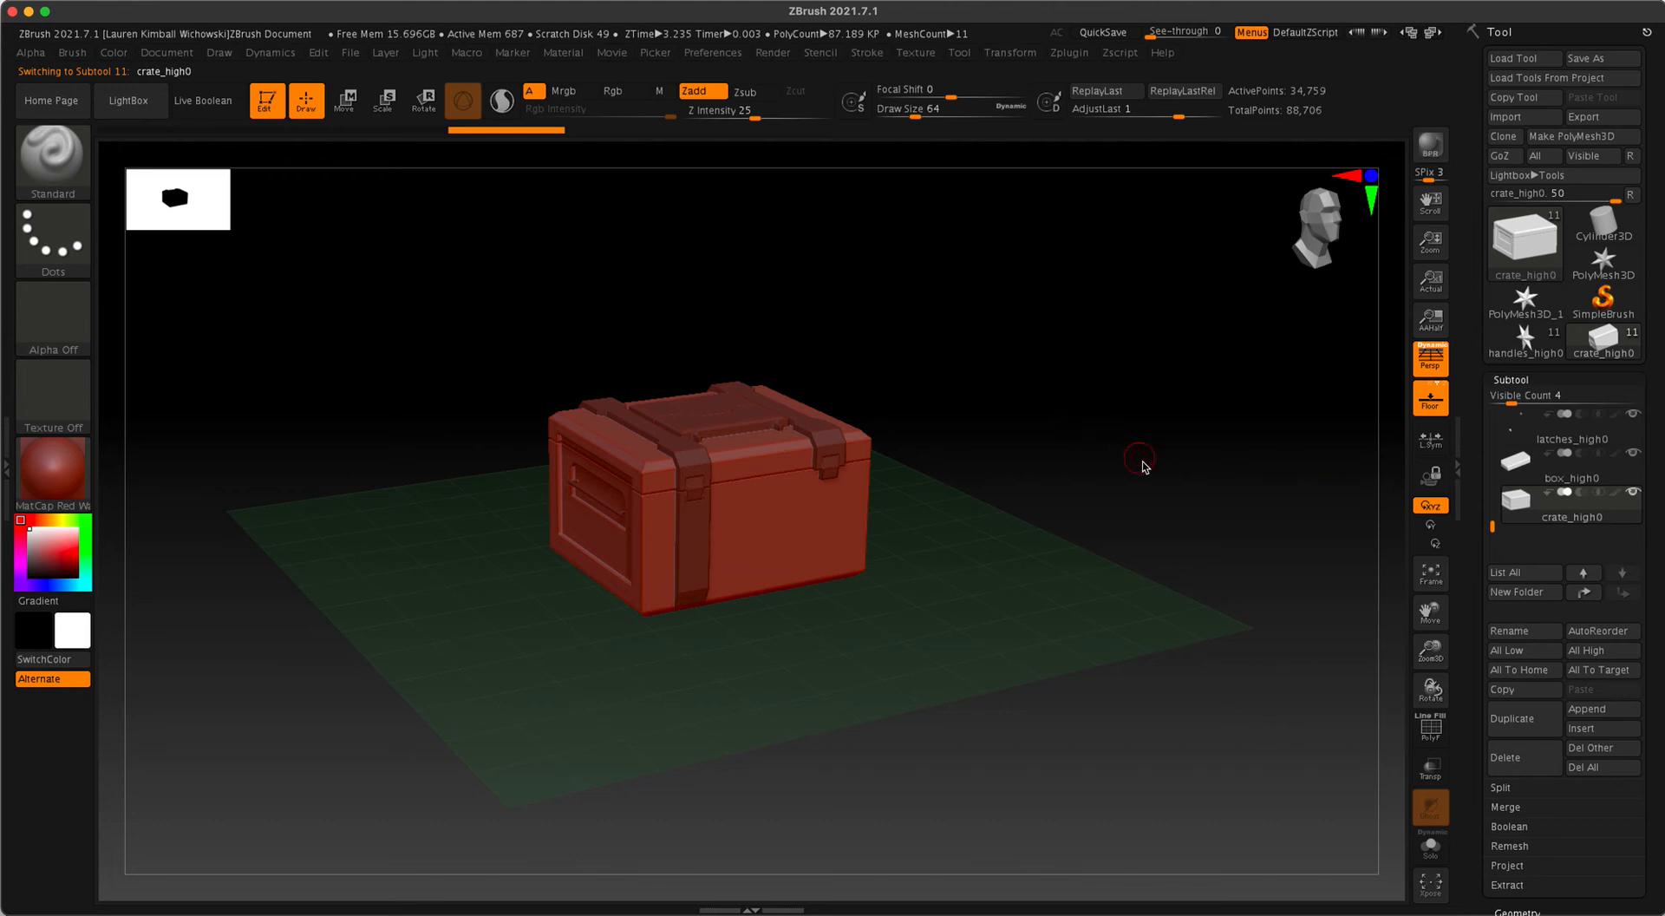
- Hide every subtool except crate_high0 and frame it straight on from the front
{"action": "left_click_drag", "start_coordinate": [1142, 467], "coordinate": [1208, 483]}
{"action": "mouse_move", "coordinate": [1634, 495]}
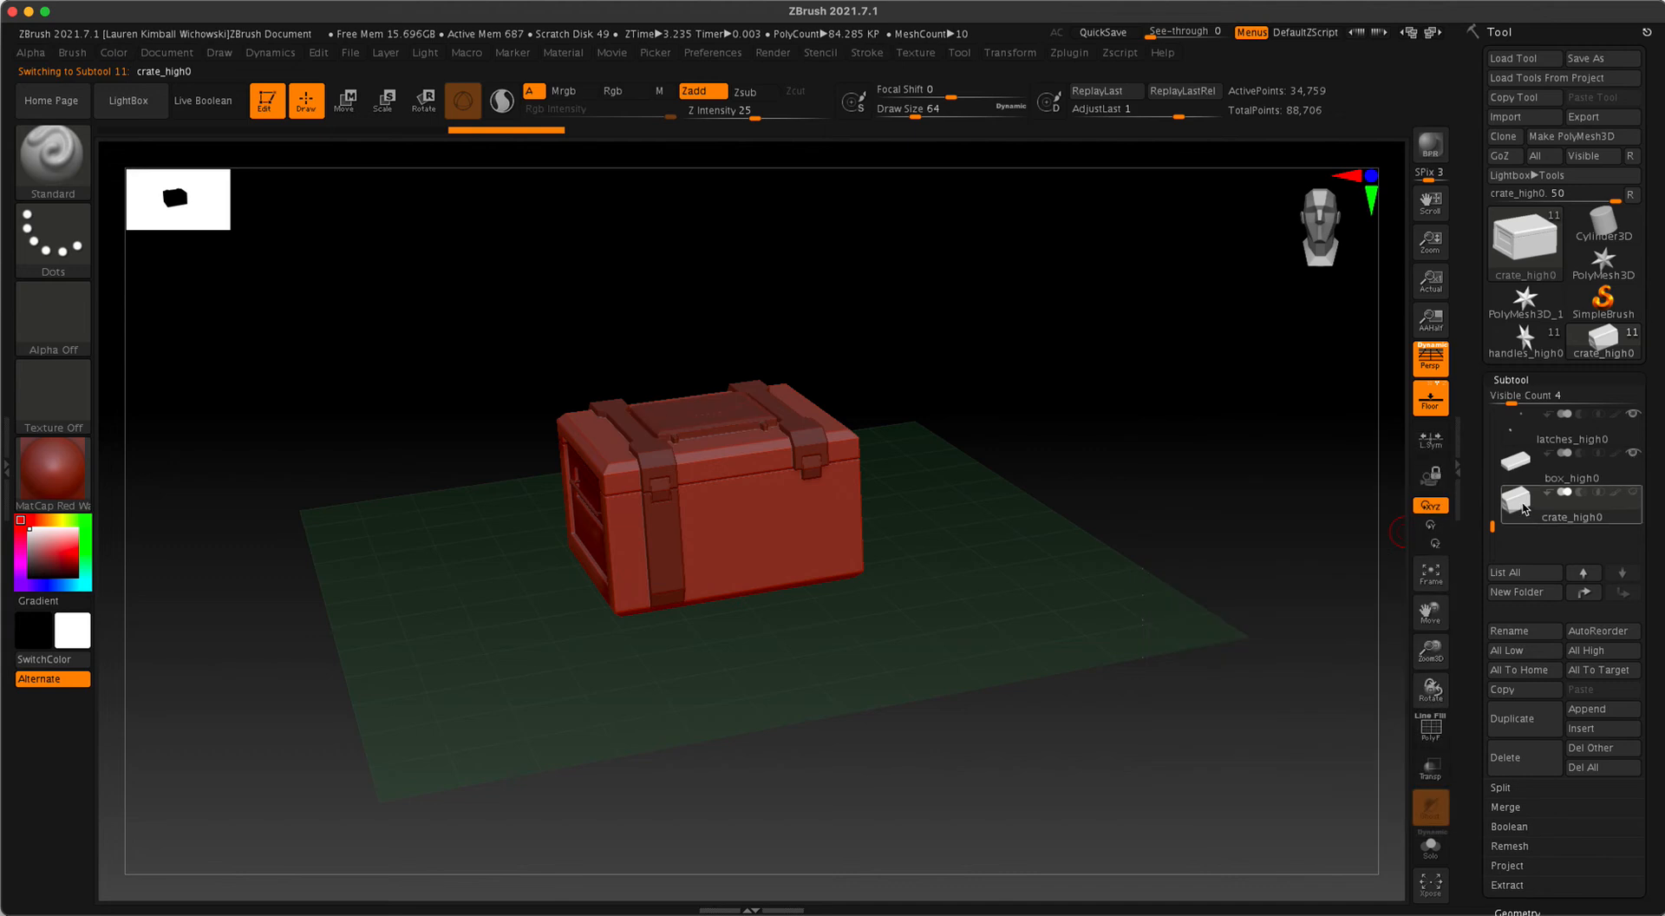
{"action": "left_click", "coordinate": [1632, 494], "text": "shift"}
{"action": "mouse_move", "coordinate": [1162, 359]}
{"action": "left_mouse_down"}
{"action": "mouse_move", "coordinate": [1200, 350]}
{"action": "mouse_move", "coordinate": [1197, 312]}
{"action": "mouse_move", "coordinate": [1164, 340]}
{"action": "left_mouse_up"}
{"action": "mouse_move", "coordinate": [1011, 413]}
{"action": "left_mouse_down"}
{"action": "mouse_move", "coordinate": [1118, 457]}
{"action": "mouse_move", "coordinate": [1040, 474]}
{"action": "mouse_move", "coordinate": [963, 454]}
{"action": "mouse_move", "coordinate": [963, 438]}
{"action": "mouse_move", "coordinate": [1022, 450]}
{"action": "mouse_move", "coordinate": [1006, 438]}
{"action": "left_mouse_up"}
{"action": "key", "text": "f"}
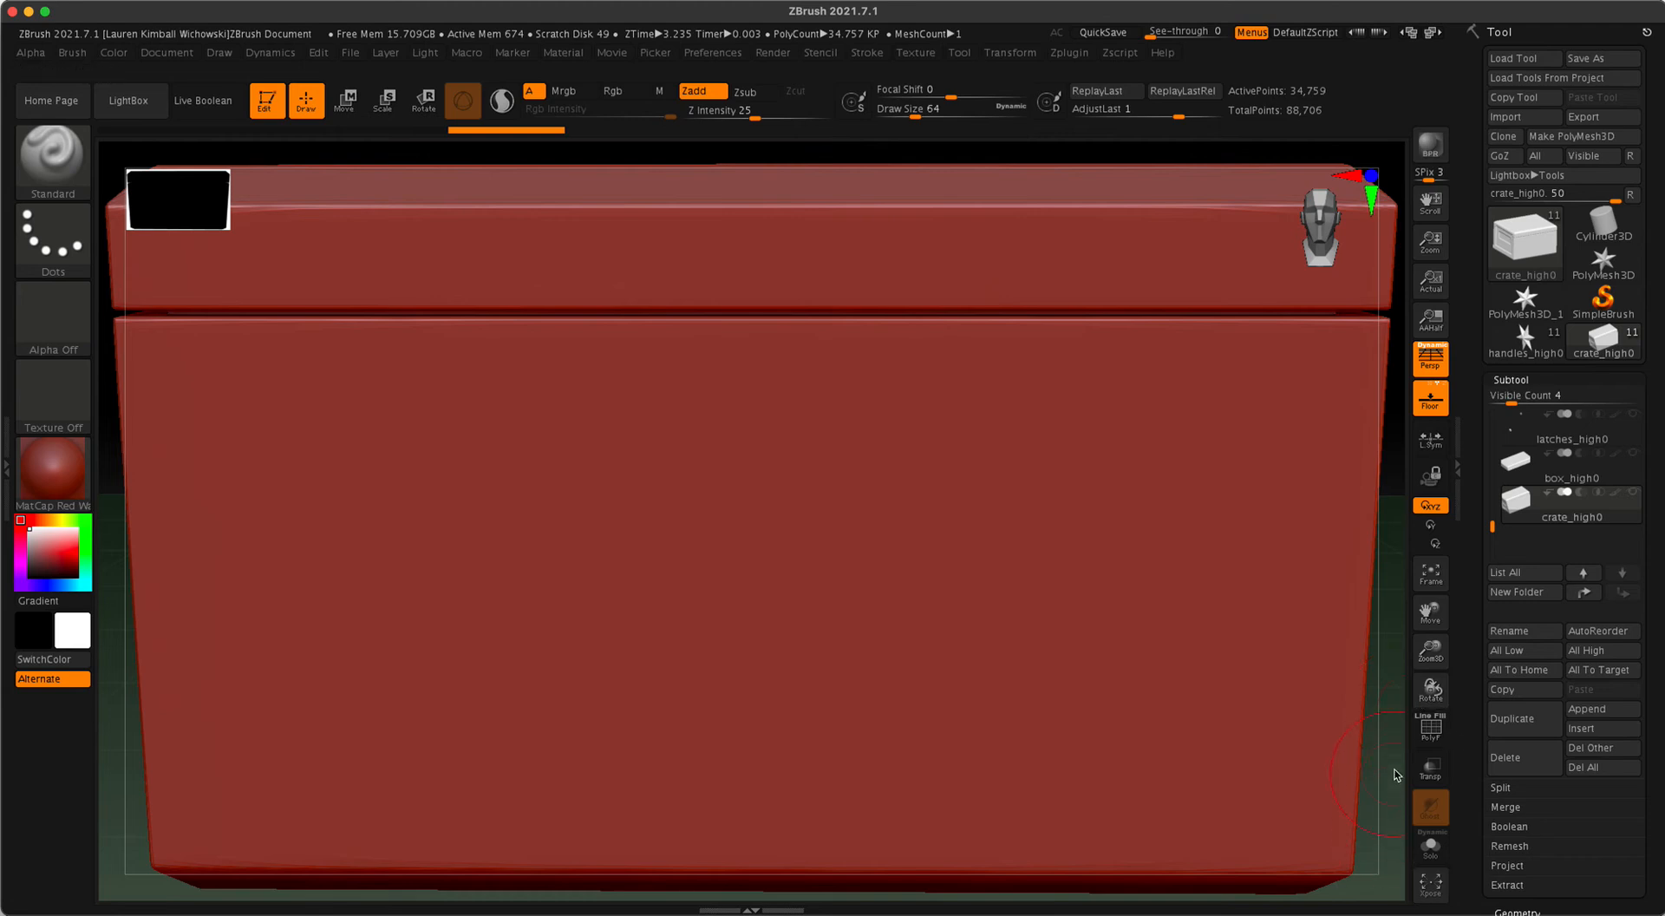
{"action": "mouse_move", "coordinate": [1422, 656]}
{"action": "left_mouse_down"}
{"action": "mouse_move", "coordinate": [1405, 654]}
{"action": "mouse_move", "coordinate": [1419, 656]}
{"action": "left_mouse_up"}
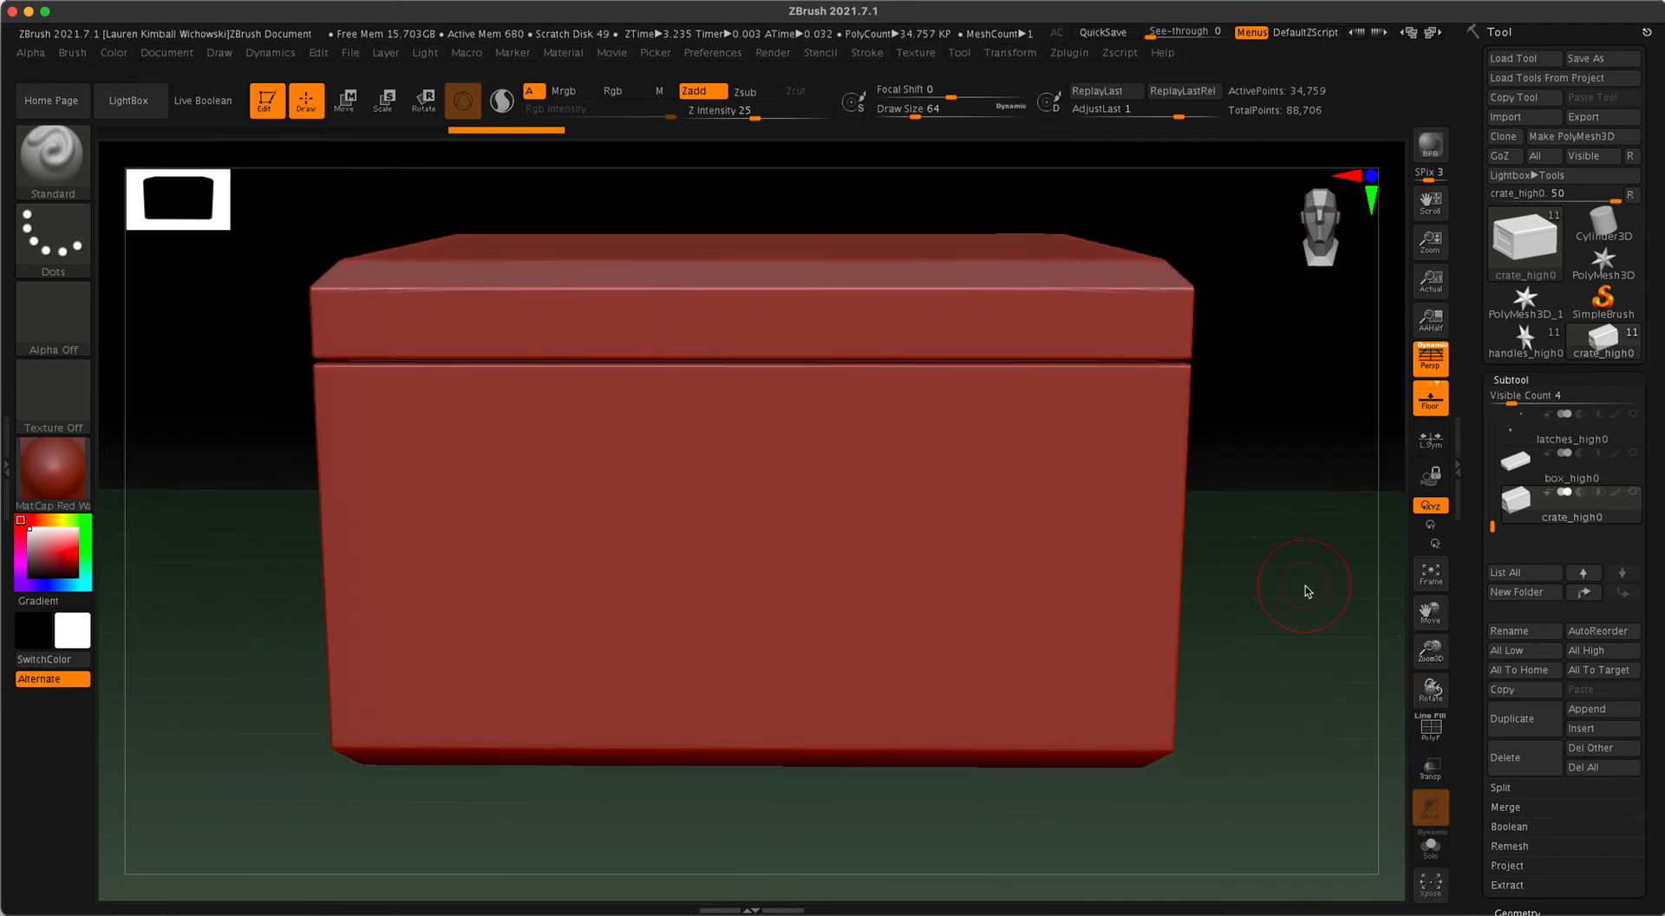
{"action": "left_click_drag", "start_coordinate": [1305, 586], "coordinate": [1302, 572], "text": "shift"}
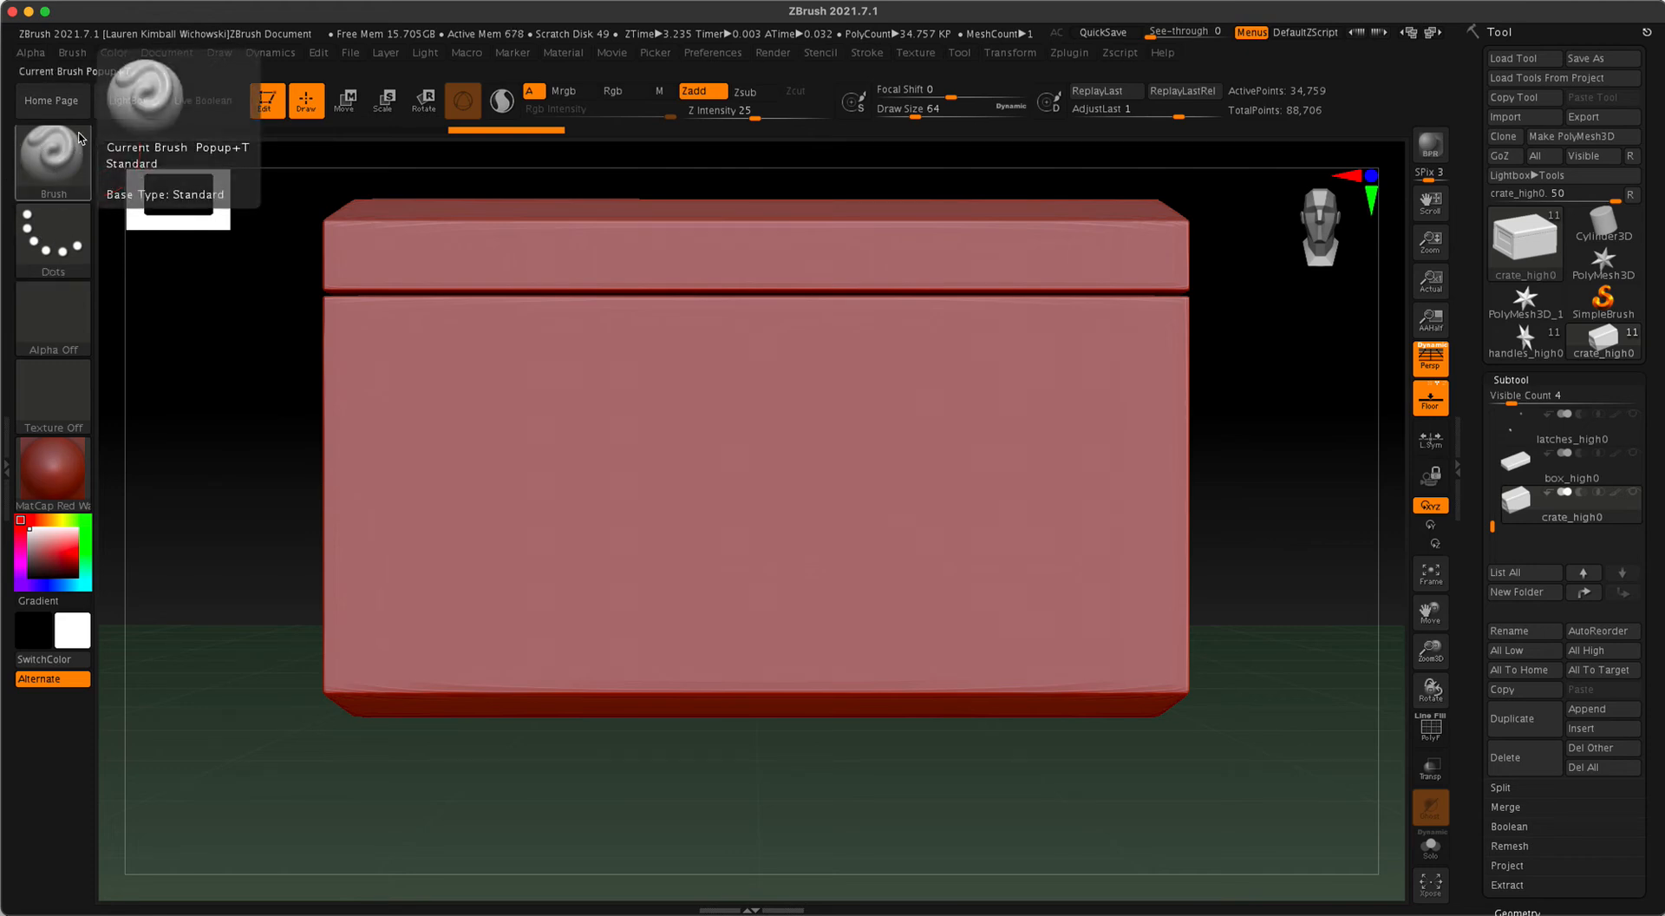
- Look through the available sculpting brushes, stroke types and alphas, keeping the alpha off
{"action": "left_click", "coordinate": [39, 173]}
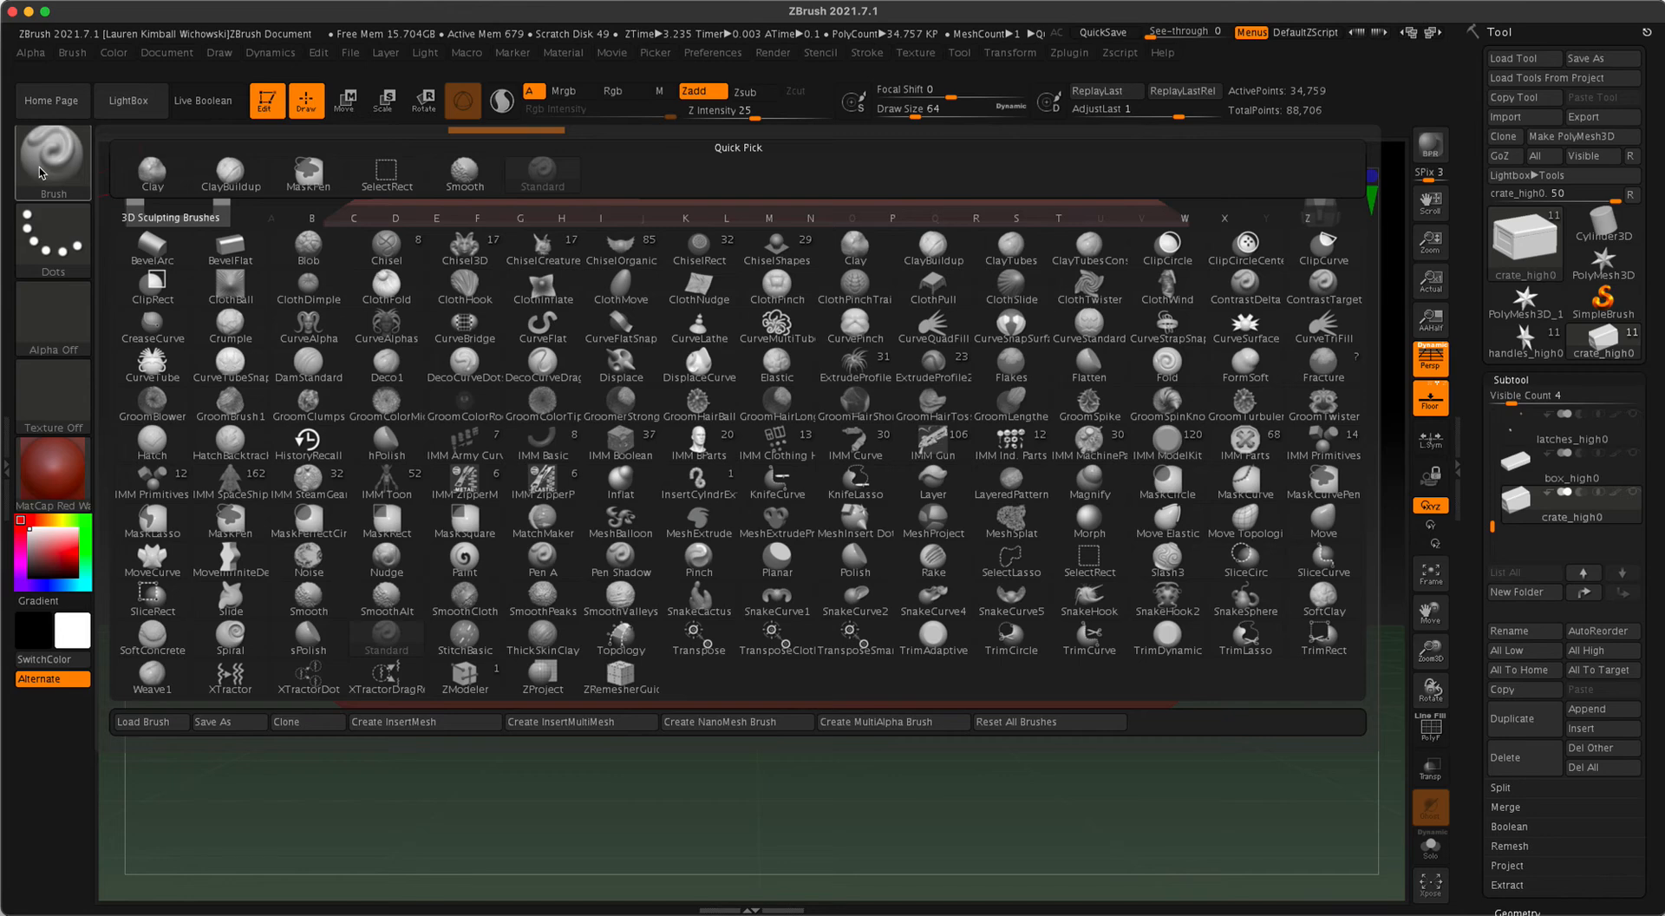
{"action": "left_click", "coordinate": [39, 173]}
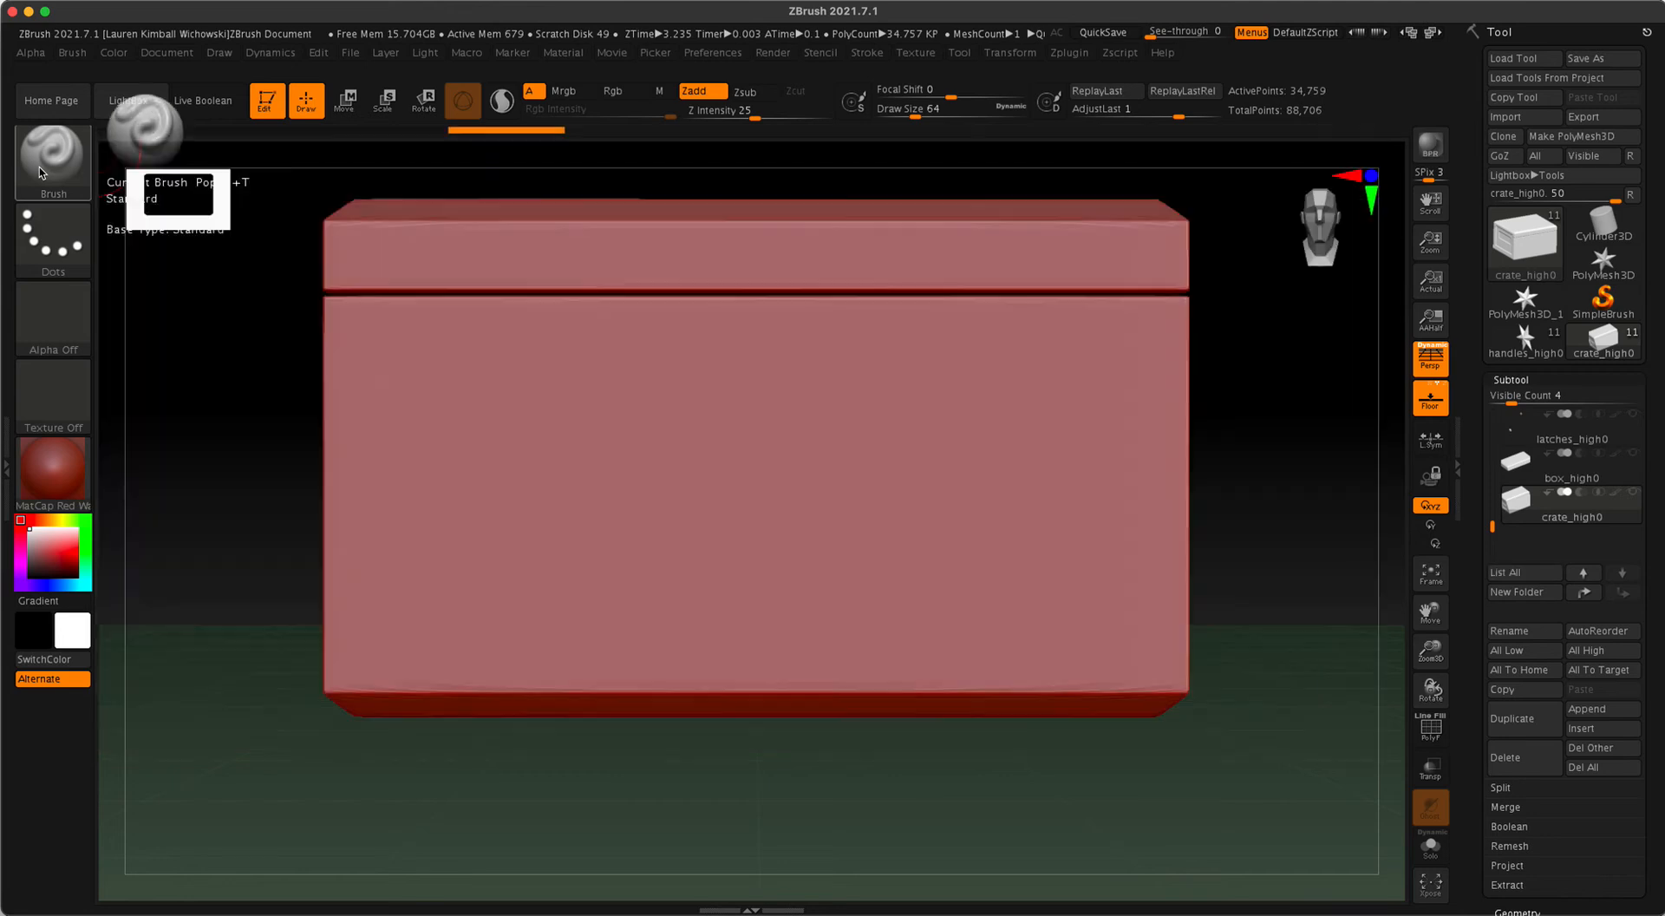
{"action": "left_click", "coordinate": [41, 262]}
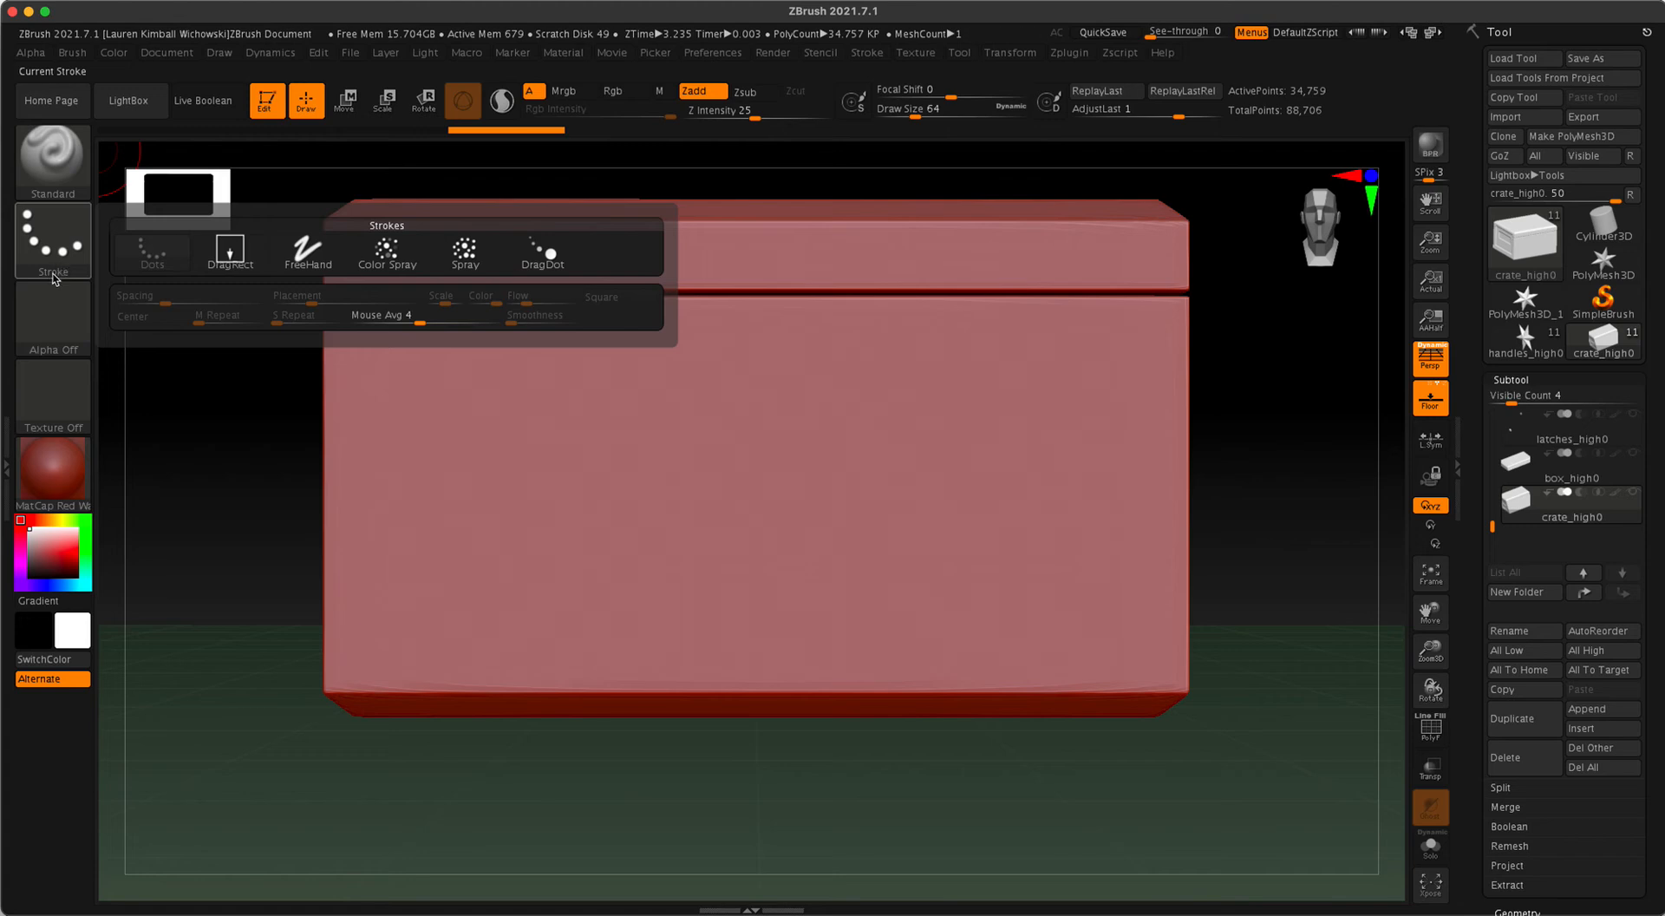
{"action": "left_click", "coordinate": [61, 327]}
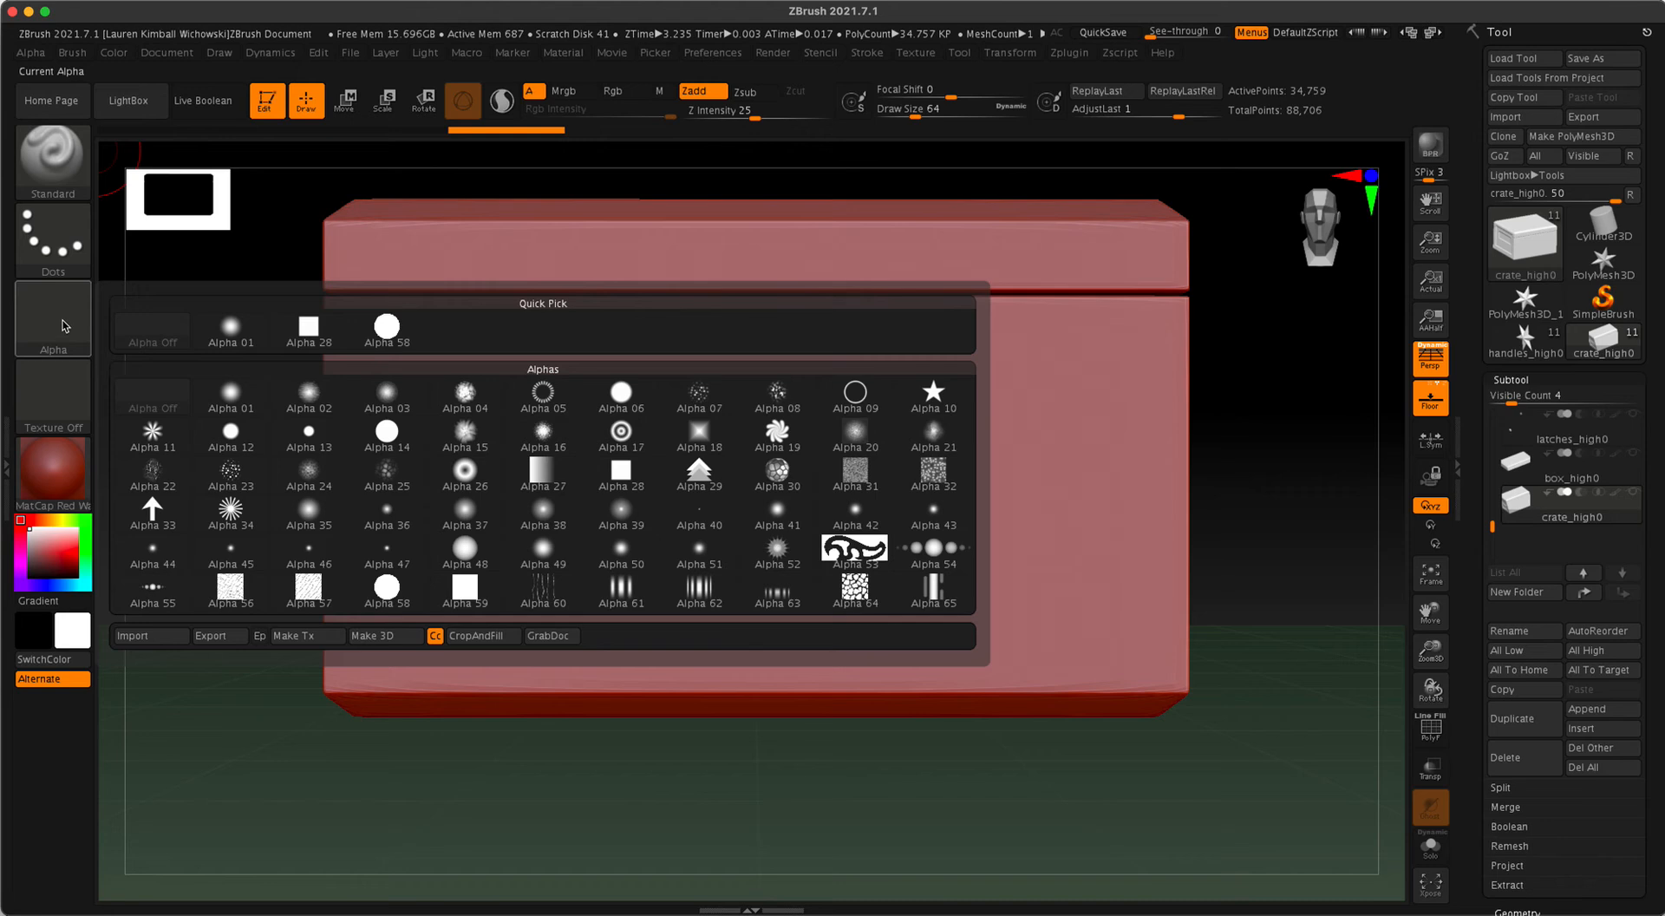
{"action": "left_click", "coordinate": [153, 334]}
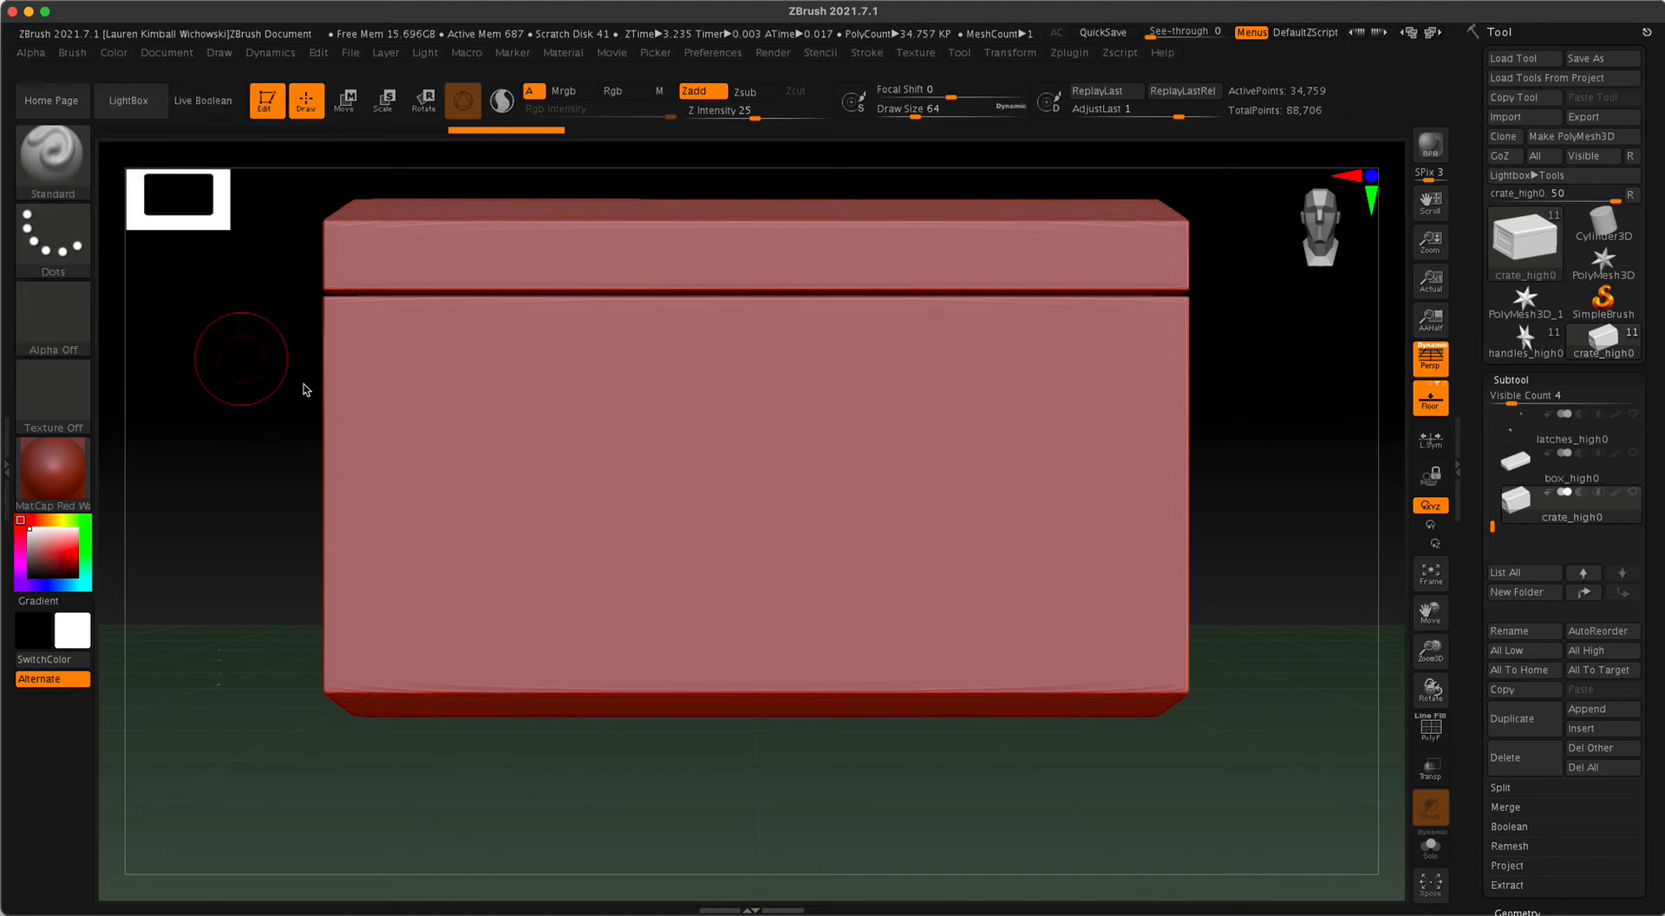
- Try wavy Standard brush strokes across the crate's front face with Zadd, and undo them
{"action": "mouse_move", "coordinate": [444, 421]}
{"action": "left_mouse_down"}
{"action": "mouse_move", "coordinate": [449, 455]}
{"action": "mouse_move", "coordinate": [680, 483]}
{"action": "mouse_move", "coordinate": [959, 439]}
{"action": "mouse_move", "coordinate": [1146, 523]}
{"action": "left_mouse_up"}
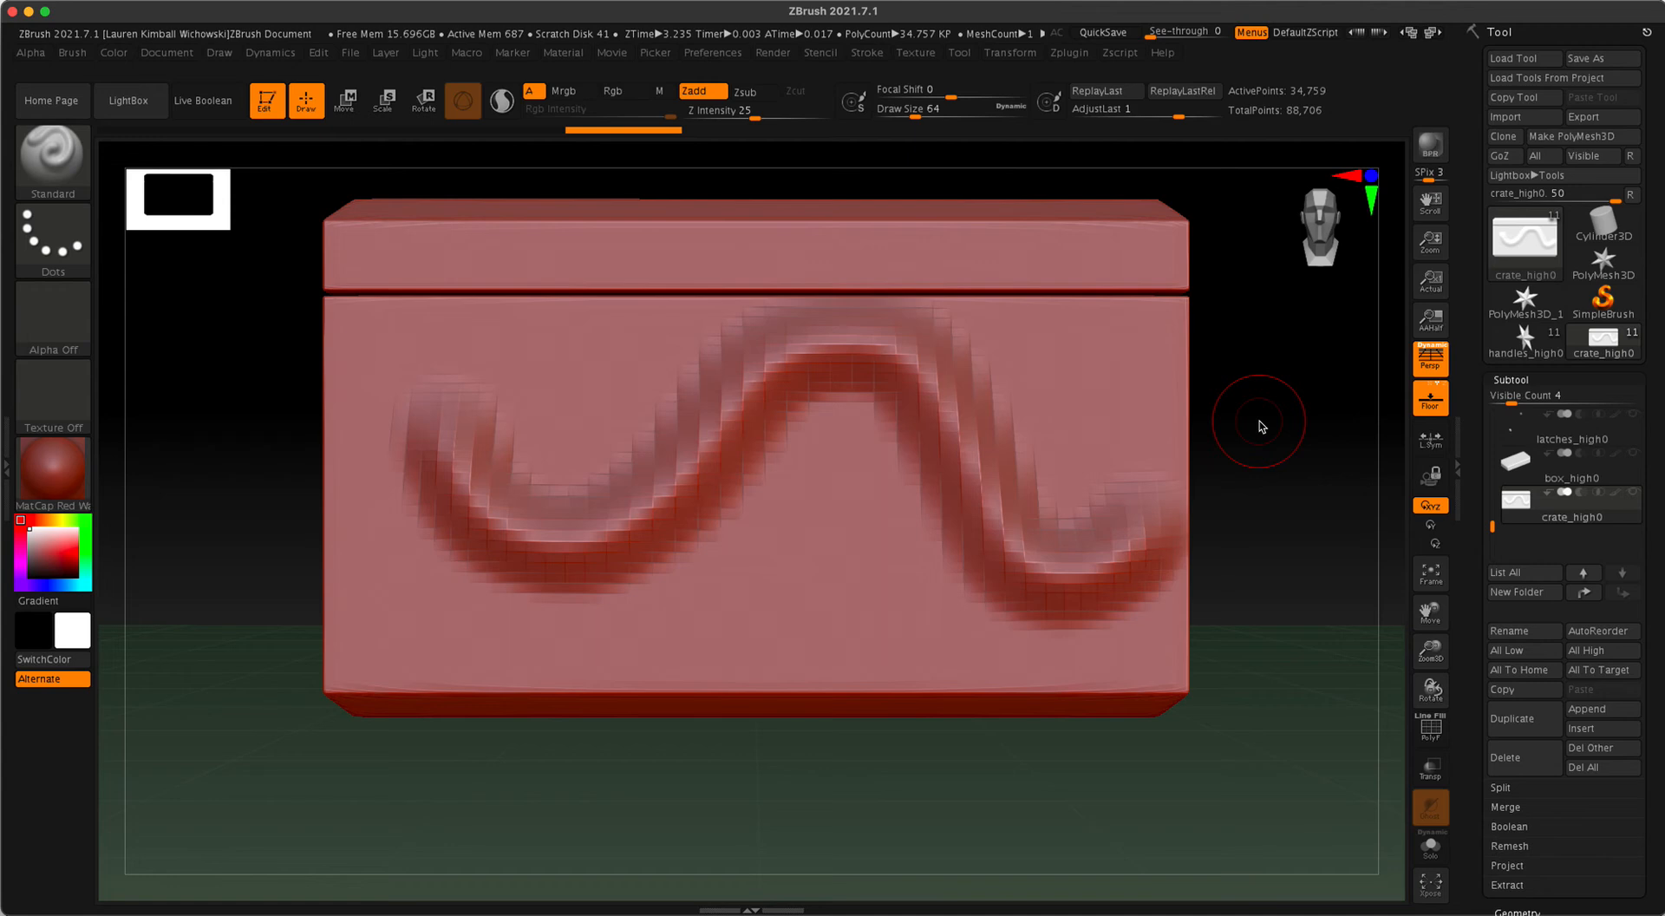
{"action": "key", "text": "ctrl+z"}
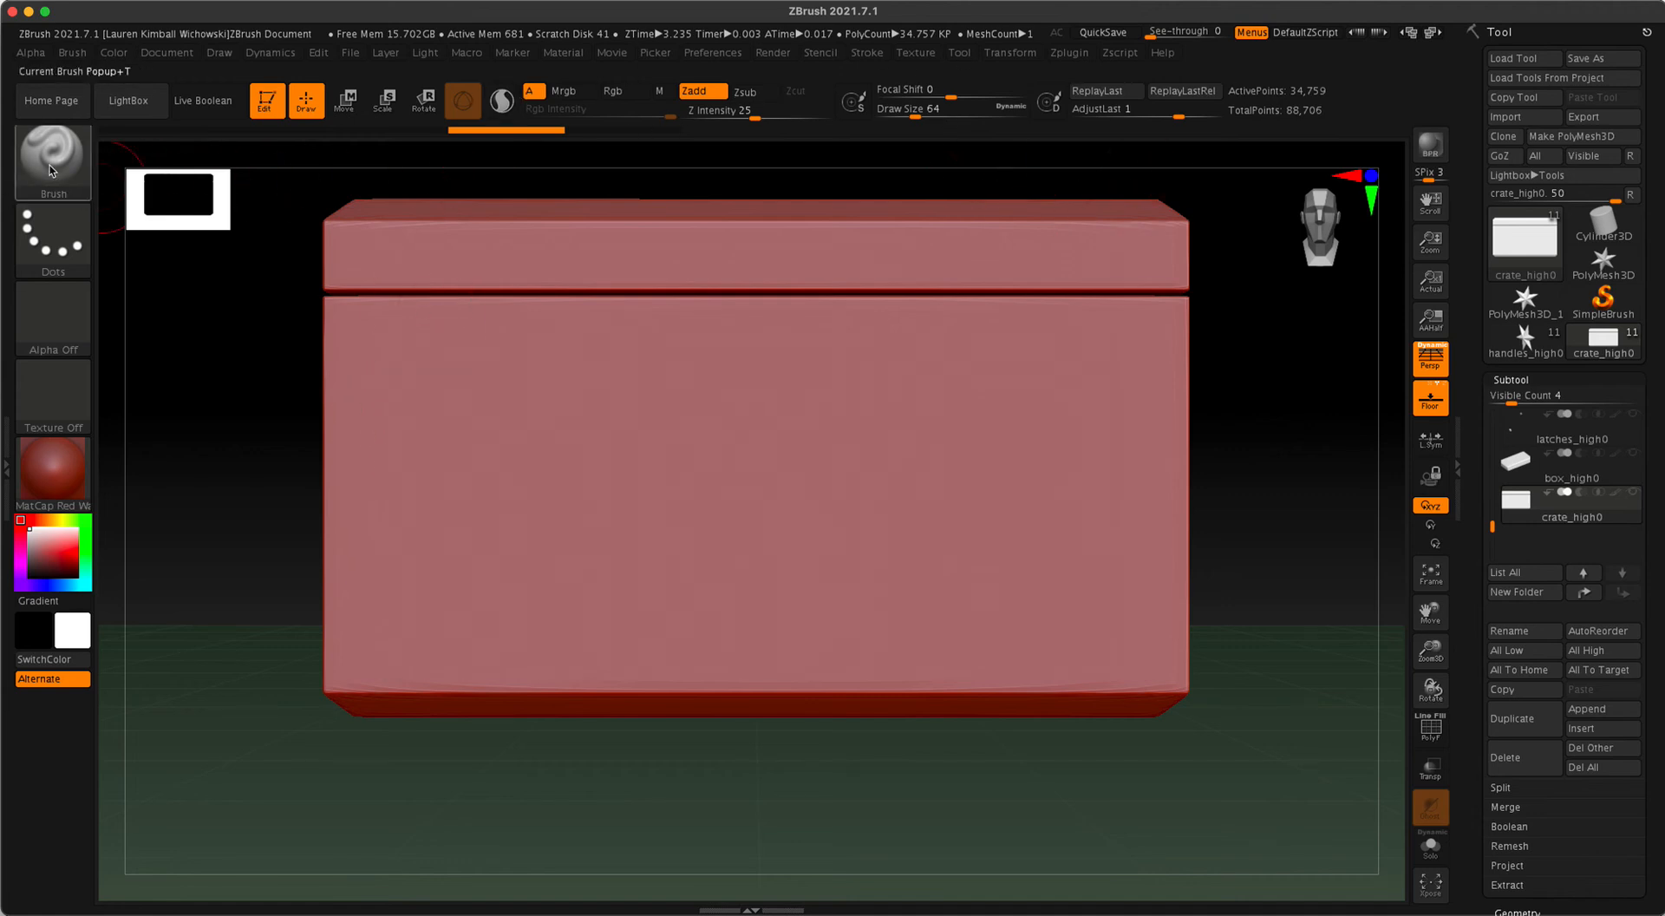
{"action": "mouse_move", "coordinate": [408, 459]}
{"action": "left_mouse_down"}
{"action": "mouse_move", "coordinate": [442, 473]}
{"action": "mouse_move", "coordinate": [598, 399]}
{"action": "mouse_move", "coordinate": [760, 532]}
{"action": "mouse_move", "coordinate": [1027, 437]}
{"action": "mouse_move", "coordinate": [1071, 473]}
{"action": "left_mouse_up"}
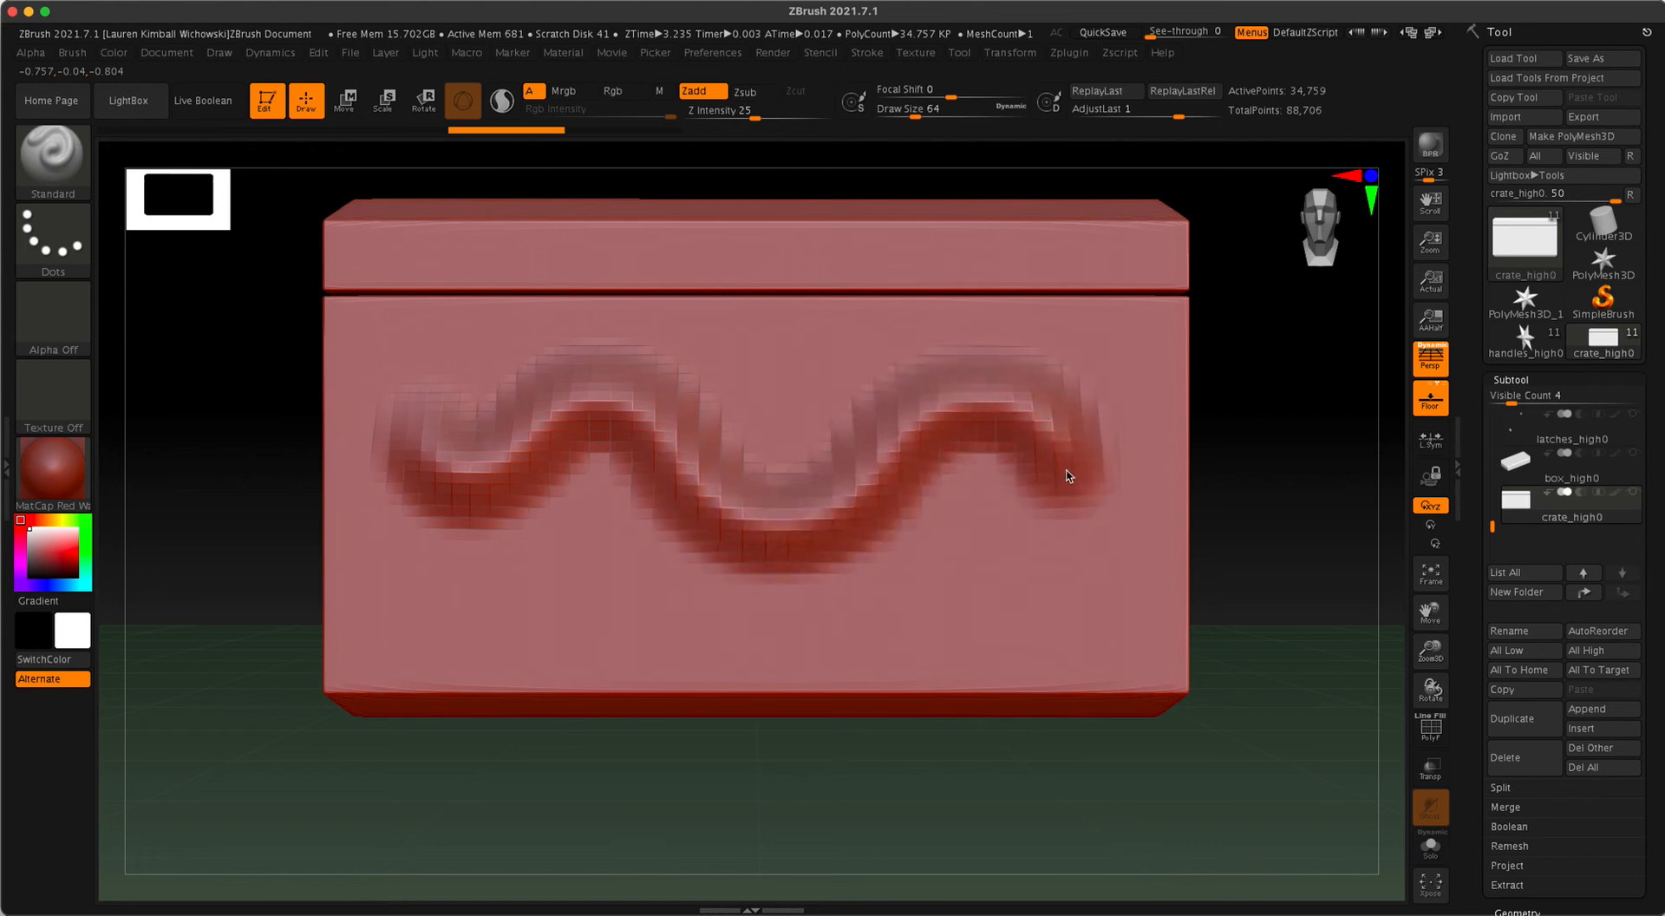
{"action": "mouse_move", "coordinate": [1201, 805]}
{"action": "left_mouse_down"}
{"action": "mouse_move", "coordinate": [1293, 810]}
{"action": "mouse_move", "coordinate": [1174, 821]}
{"action": "mouse_move", "coordinate": [1204, 814]}
{"action": "mouse_move", "coordinate": [1200, 793]}
{"action": "mouse_move", "coordinate": [1211, 815]}
{"action": "left_mouse_up"}
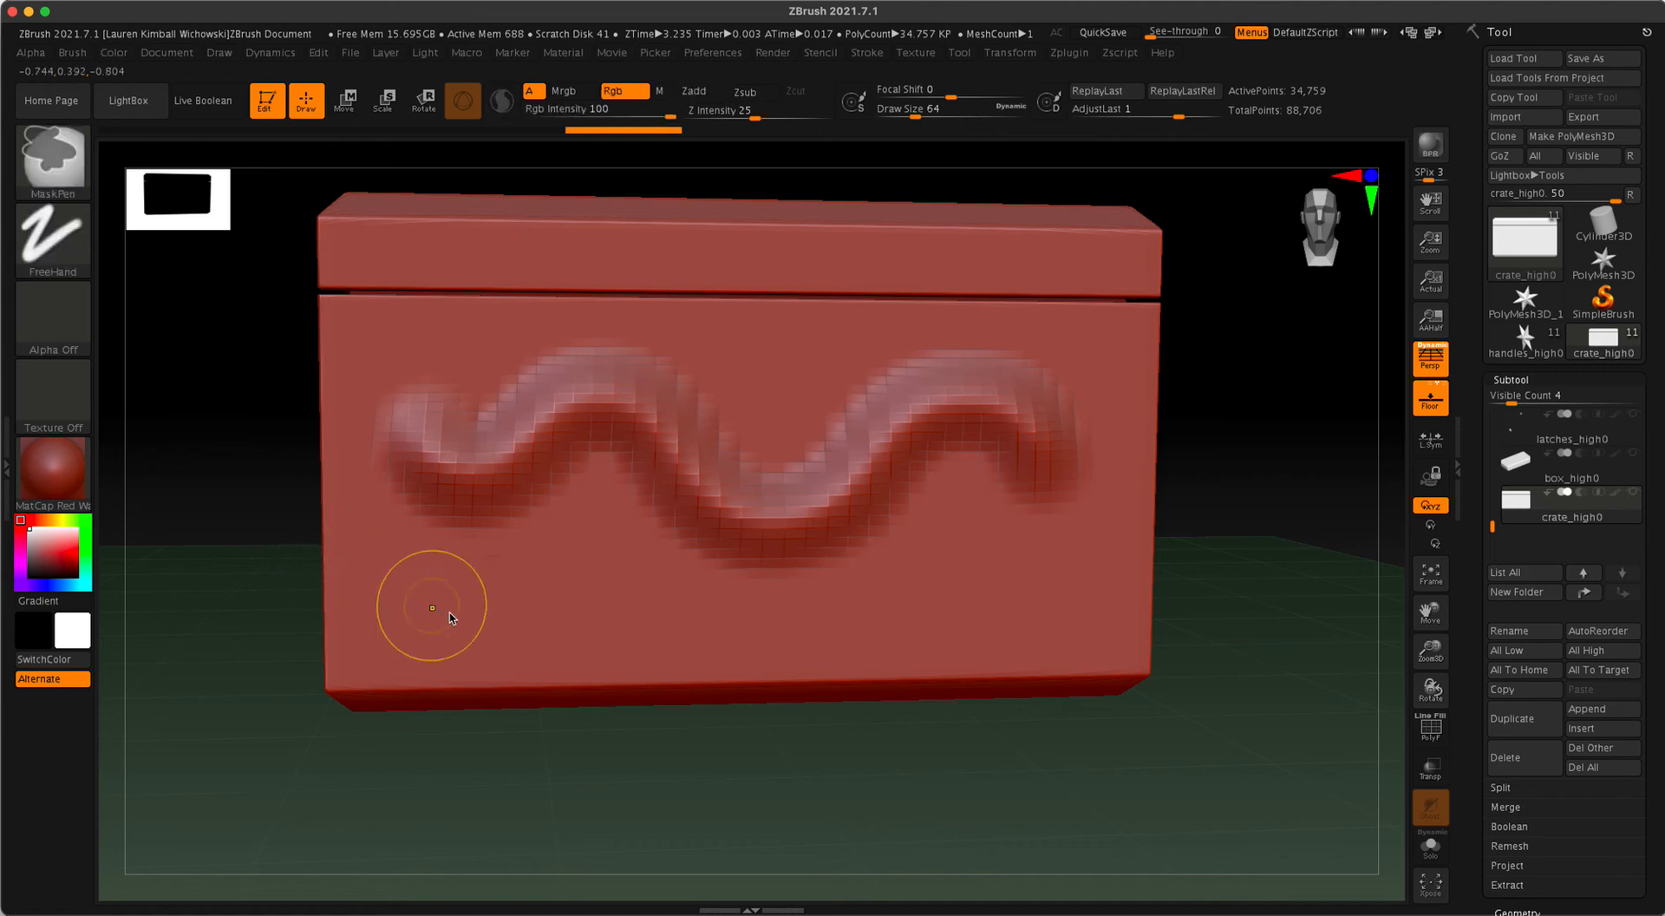
{"action": "key", "text": "ctrl+z"}
{"action": "key", "text": "ctrl+z"}
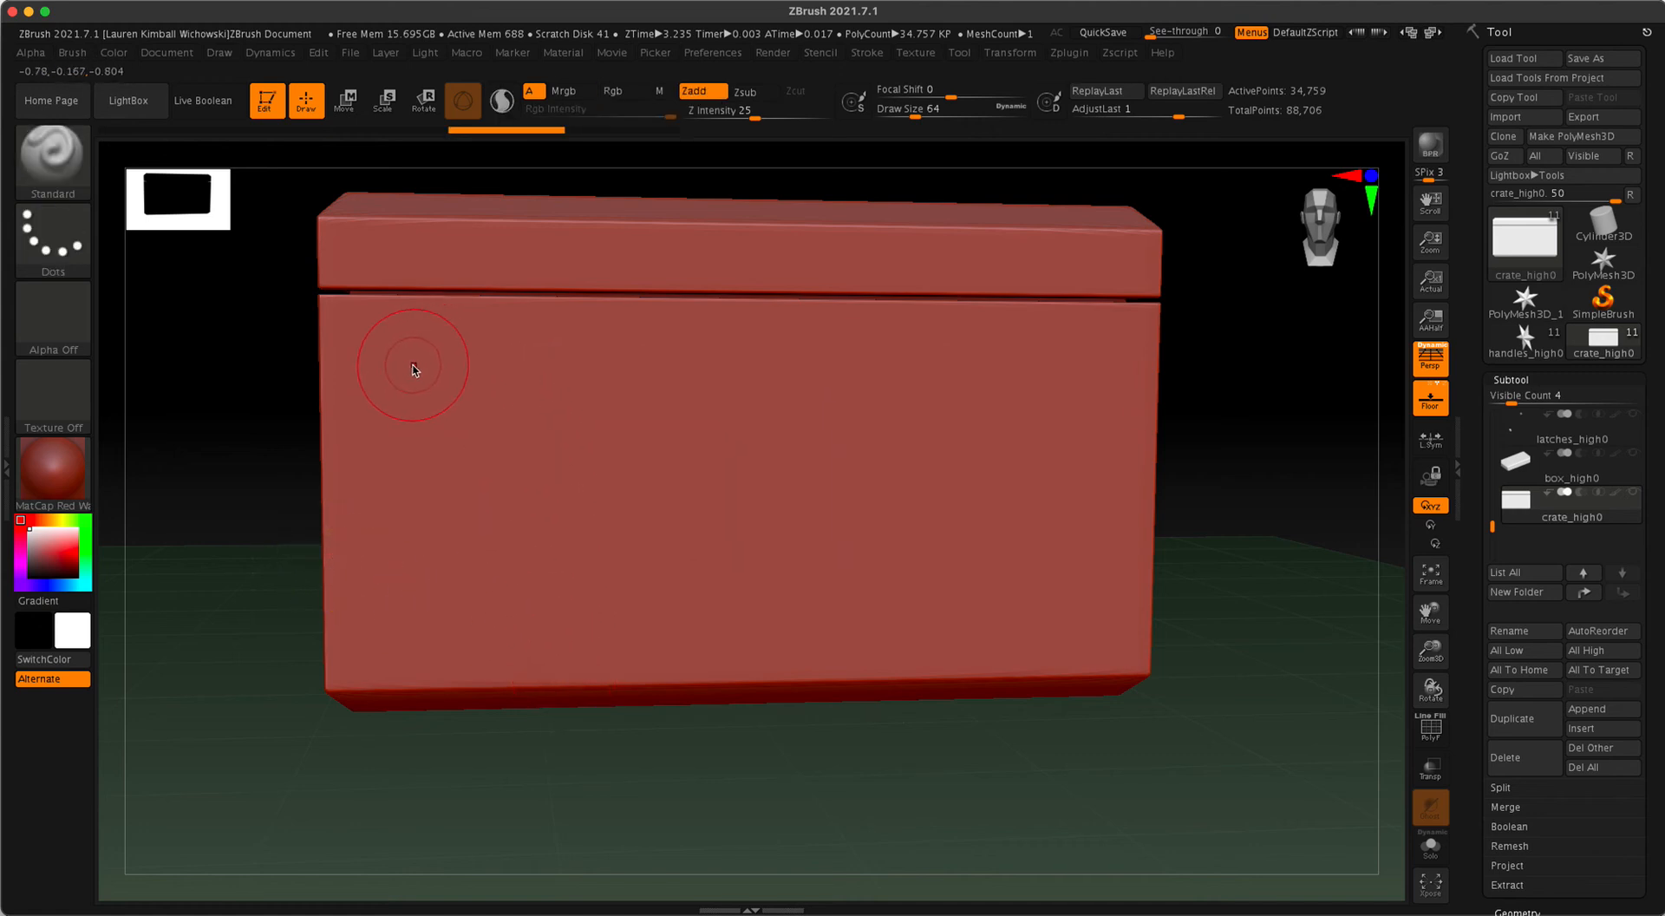
- Try both raised and carved-in Standard brush strokes on the crate's front face, and undo them
{"action": "mouse_move", "coordinate": [407, 419]}
{"action": "left_mouse_down"}
{"action": "mouse_move", "coordinate": [457, 487]}
{"action": "mouse_move", "coordinate": [583, 451]}
{"action": "left_mouse_up"}
{"action": "left_click_drag", "start_coordinate": [618, 535], "coordinate": [668, 547]}
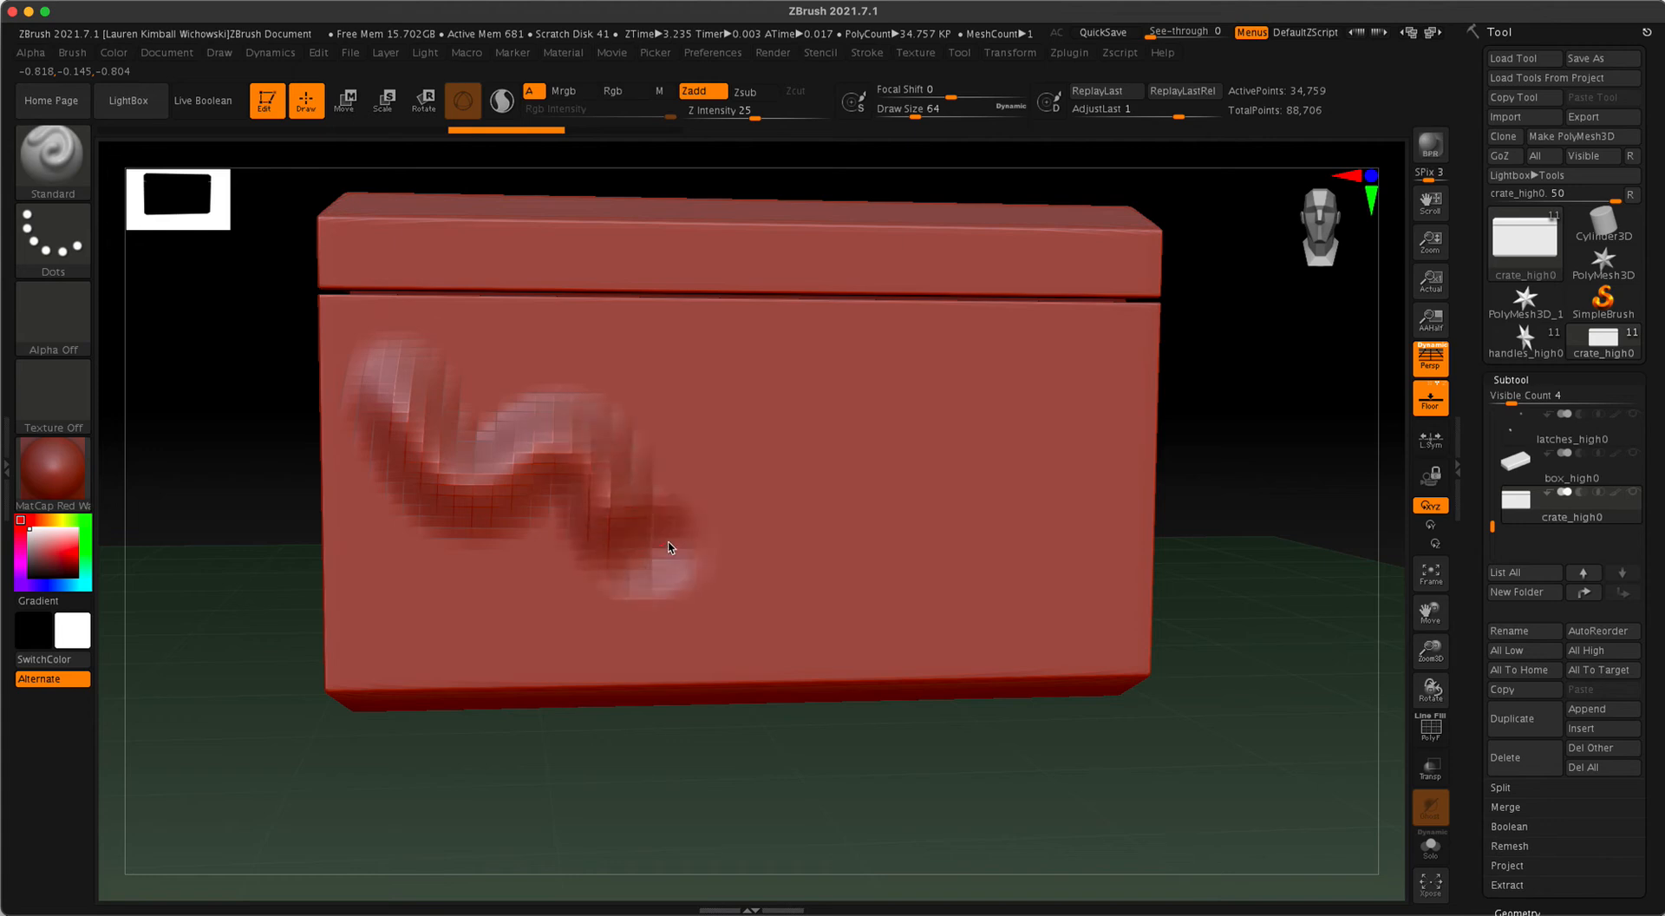
{"action": "mouse_move", "coordinate": [685, 481]}
{"action": "left_mouse_down"}
{"action": "mouse_move", "coordinate": [758, 450]}
{"action": "mouse_move", "coordinate": [881, 633]}
{"action": "mouse_move", "coordinate": [992, 409]}
{"action": "mouse_move", "coordinate": [1096, 531]}
{"action": "mouse_move", "coordinate": [973, 606]}
{"action": "mouse_move", "coordinate": [838, 411]}
{"action": "mouse_move", "coordinate": [684, 437]}
{"action": "mouse_move", "coordinate": [521, 529]}
{"action": "mouse_move", "coordinate": [392, 386]}
{"action": "mouse_move", "coordinate": [555, 625]}
{"action": "mouse_move", "coordinate": [451, 538]}
{"action": "mouse_move", "coordinate": [564, 390]}
{"action": "mouse_move", "coordinate": [519, 497]}
{"action": "left_mouse_up"}
{"action": "key", "text": "ctrl+z"}
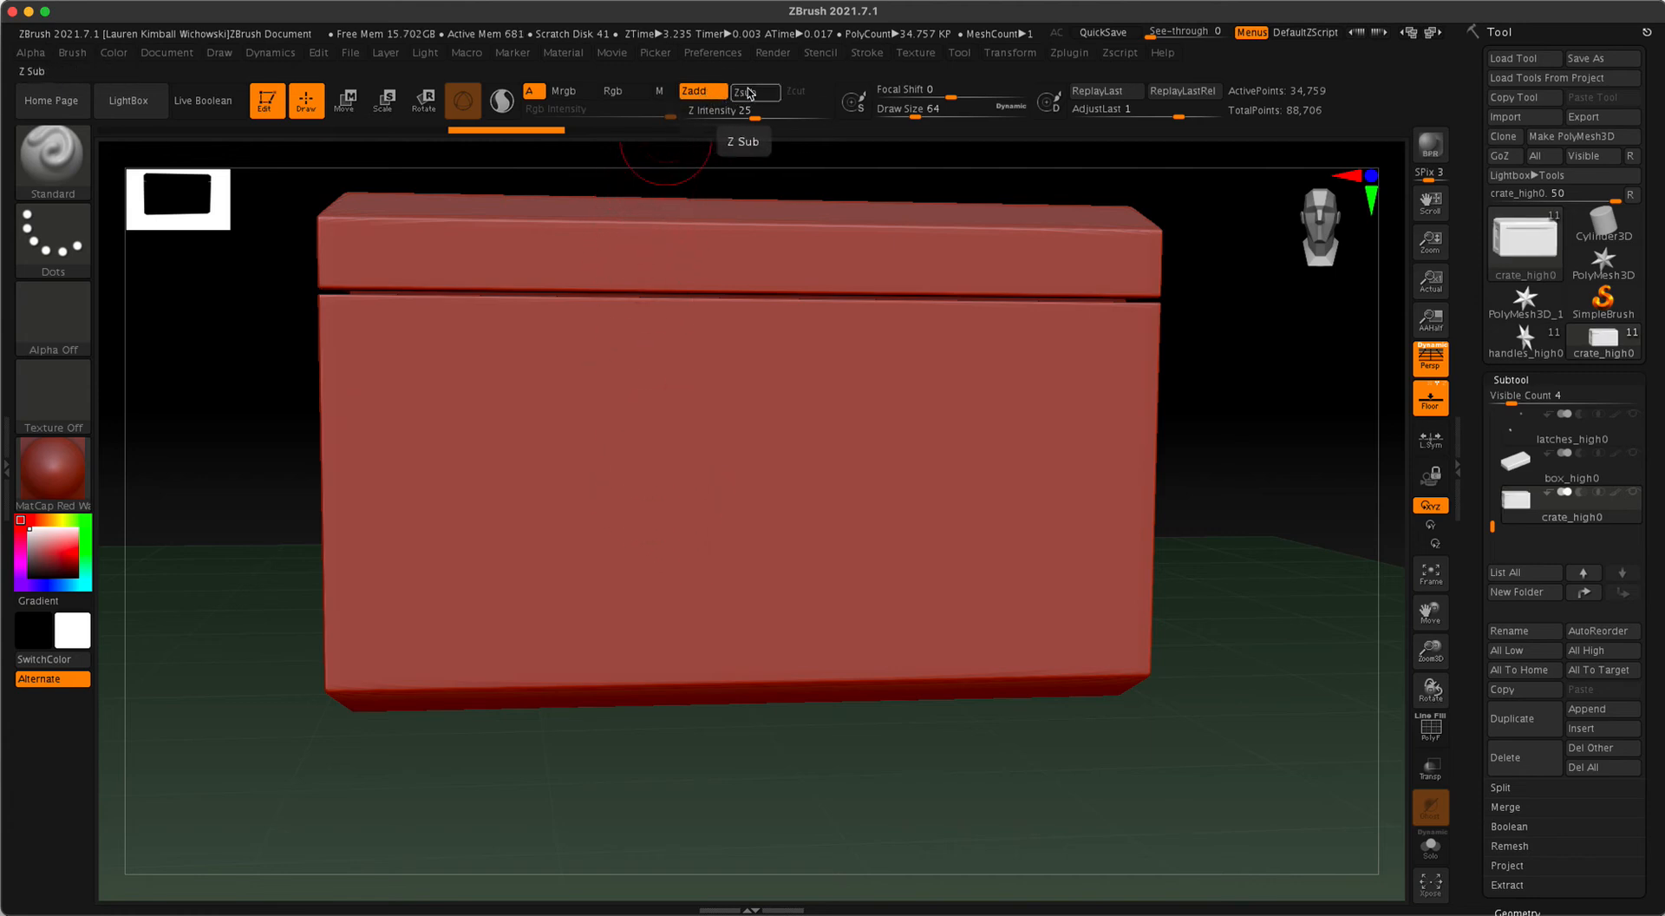
{"action": "mouse_move", "coordinate": [438, 402]}
{"action": "left_mouse_down"}
{"action": "mouse_move", "coordinate": [486, 527]}
{"action": "mouse_move", "coordinate": [703, 416]}
{"action": "mouse_move", "coordinate": [862, 520]}
{"action": "mouse_move", "coordinate": [997, 538]}
{"action": "left_mouse_up"}
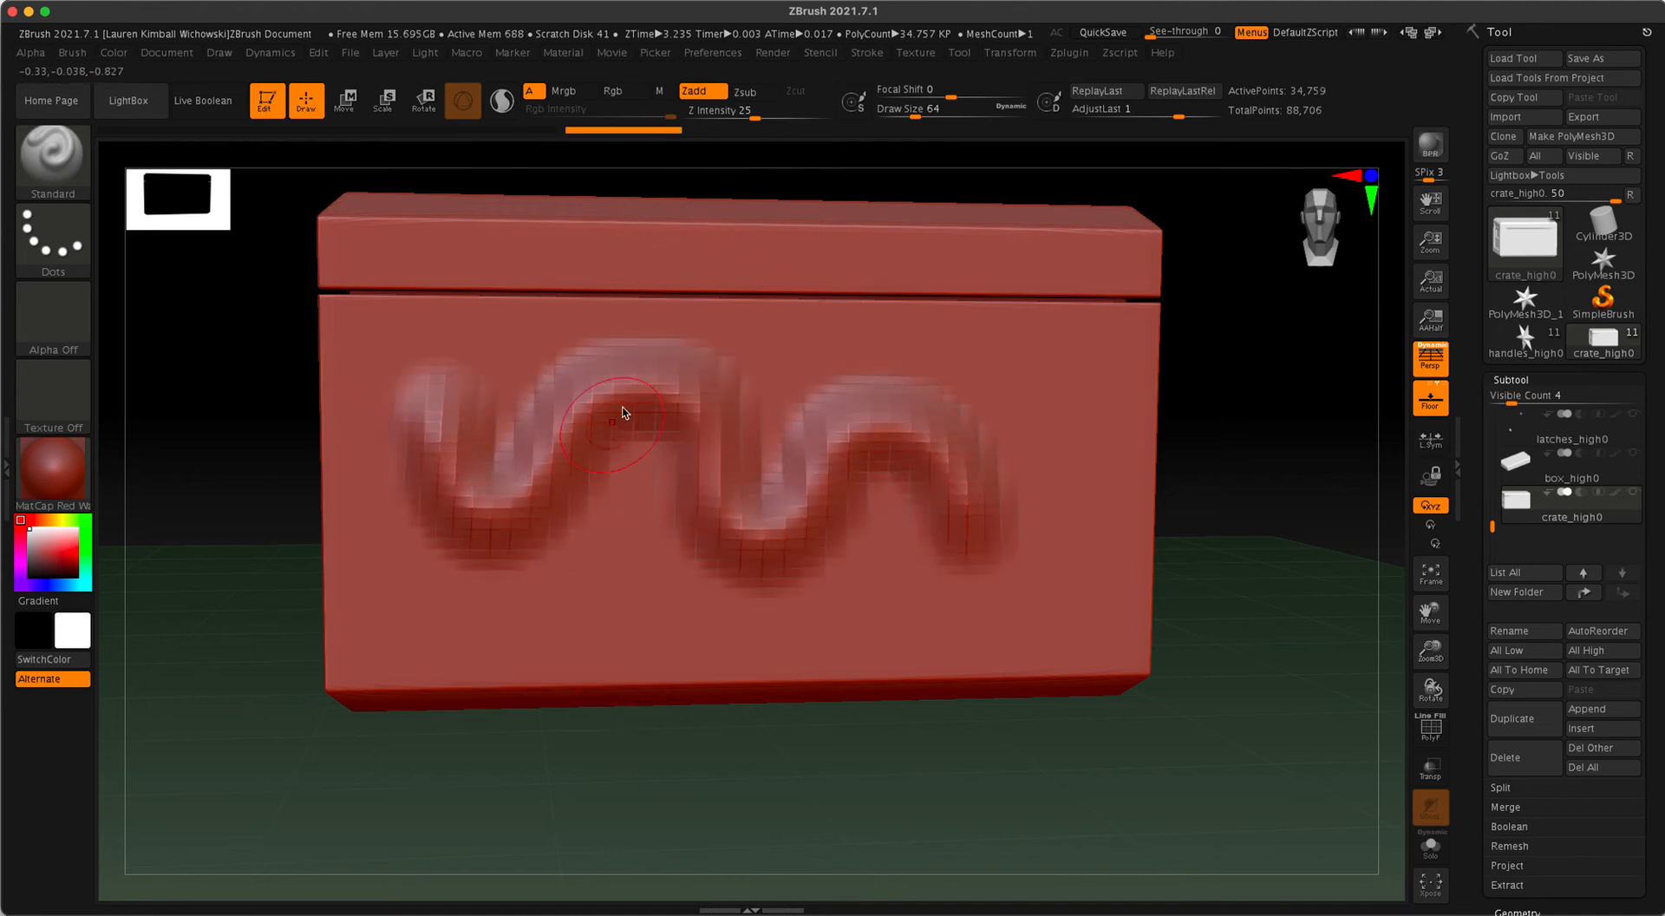
{"action": "key", "text": "ctrl+z"}
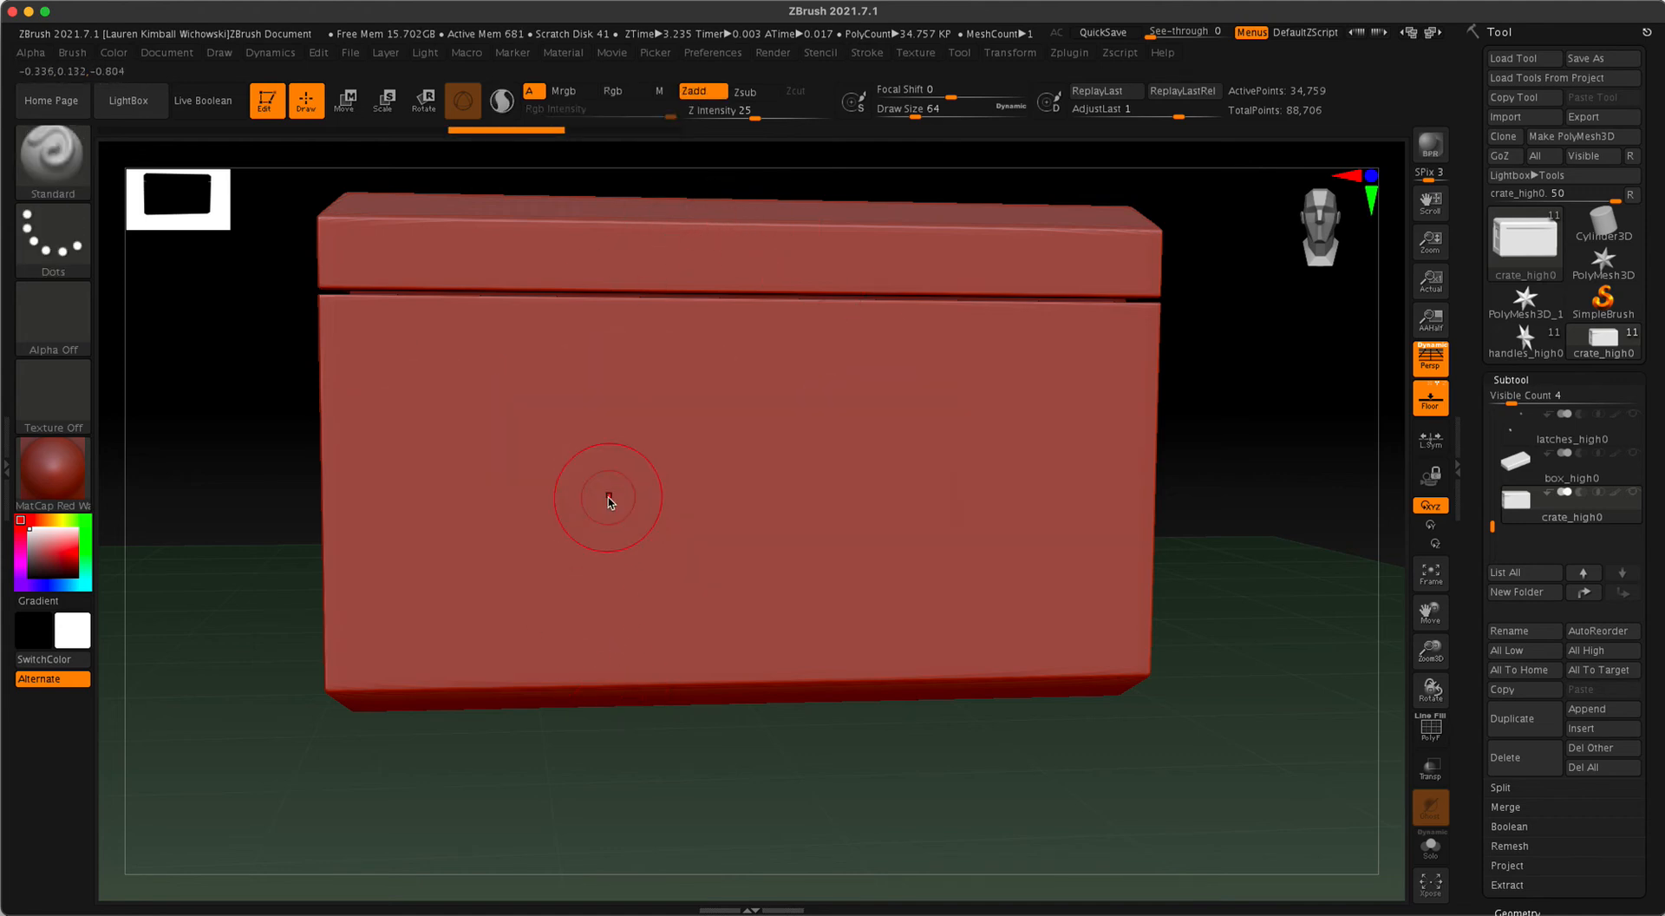
- Try a U-shaped mask stroke and more sculpting strokes on the crate's front face, and undo them all
{"action": "mouse_move", "coordinate": [525, 394]}
{"action": "left_mouse_down", "text": "ctrl"}
{"action": "mouse_move", "coordinate": [547, 443]}
{"action": "mouse_move", "coordinate": [699, 458]}
{"action": "left_mouse_up", "text": "ctrl"}
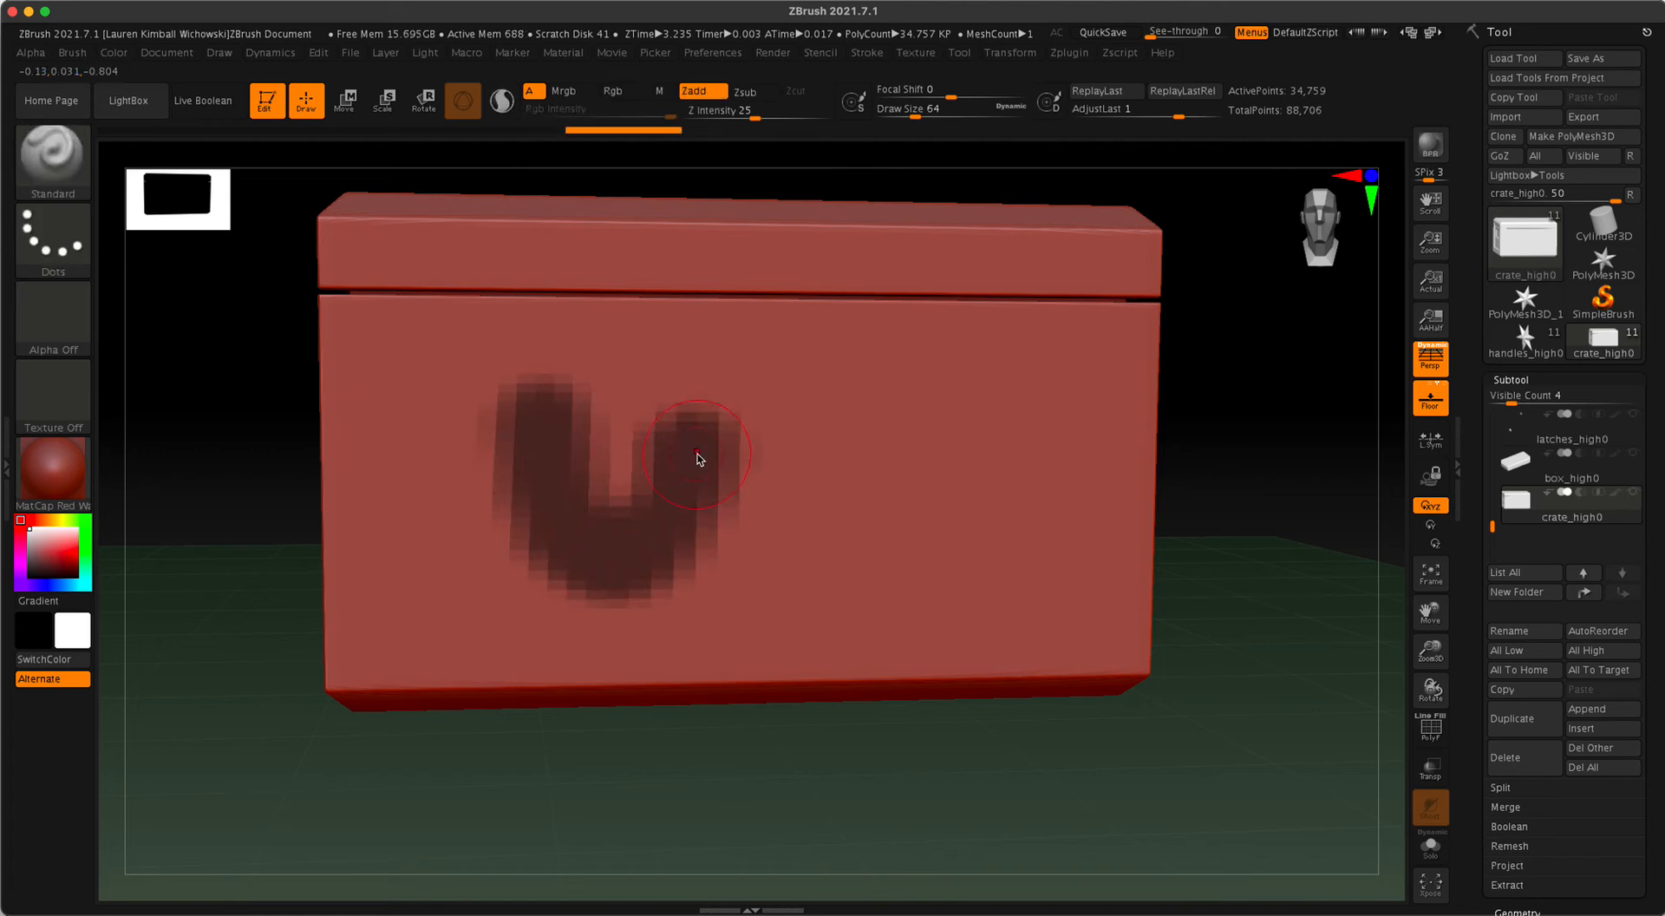
{"action": "key", "text": "ctrl+z"}
{"action": "mouse_move", "coordinate": [536, 436]}
{"action": "left_mouse_down"}
{"action": "mouse_move", "coordinate": [550, 521]}
{"action": "mouse_move", "coordinate": [682, 447]}
{"action": "mouse_move", "coordinate": [839, 525]}
{"action": "mouse_move", "coordinate": [1023, 520]}
{"action": "mouse_move", "coordinate": [639, 398]}
{"action": "mouse_move", "coordinate": [483, 524]}
{"action": "mouse_move", "coordinate": [632, 402]}
{"action": "mouse_move", "coordinate": [850, 531]}
{"action": "mouse_move", "coordinate": [865, 467]}
{"action": "left_mouse_up"}
{"action": "key", "text": "ctrl+z"}
{"action": "key", "text": "ctrl+z"}
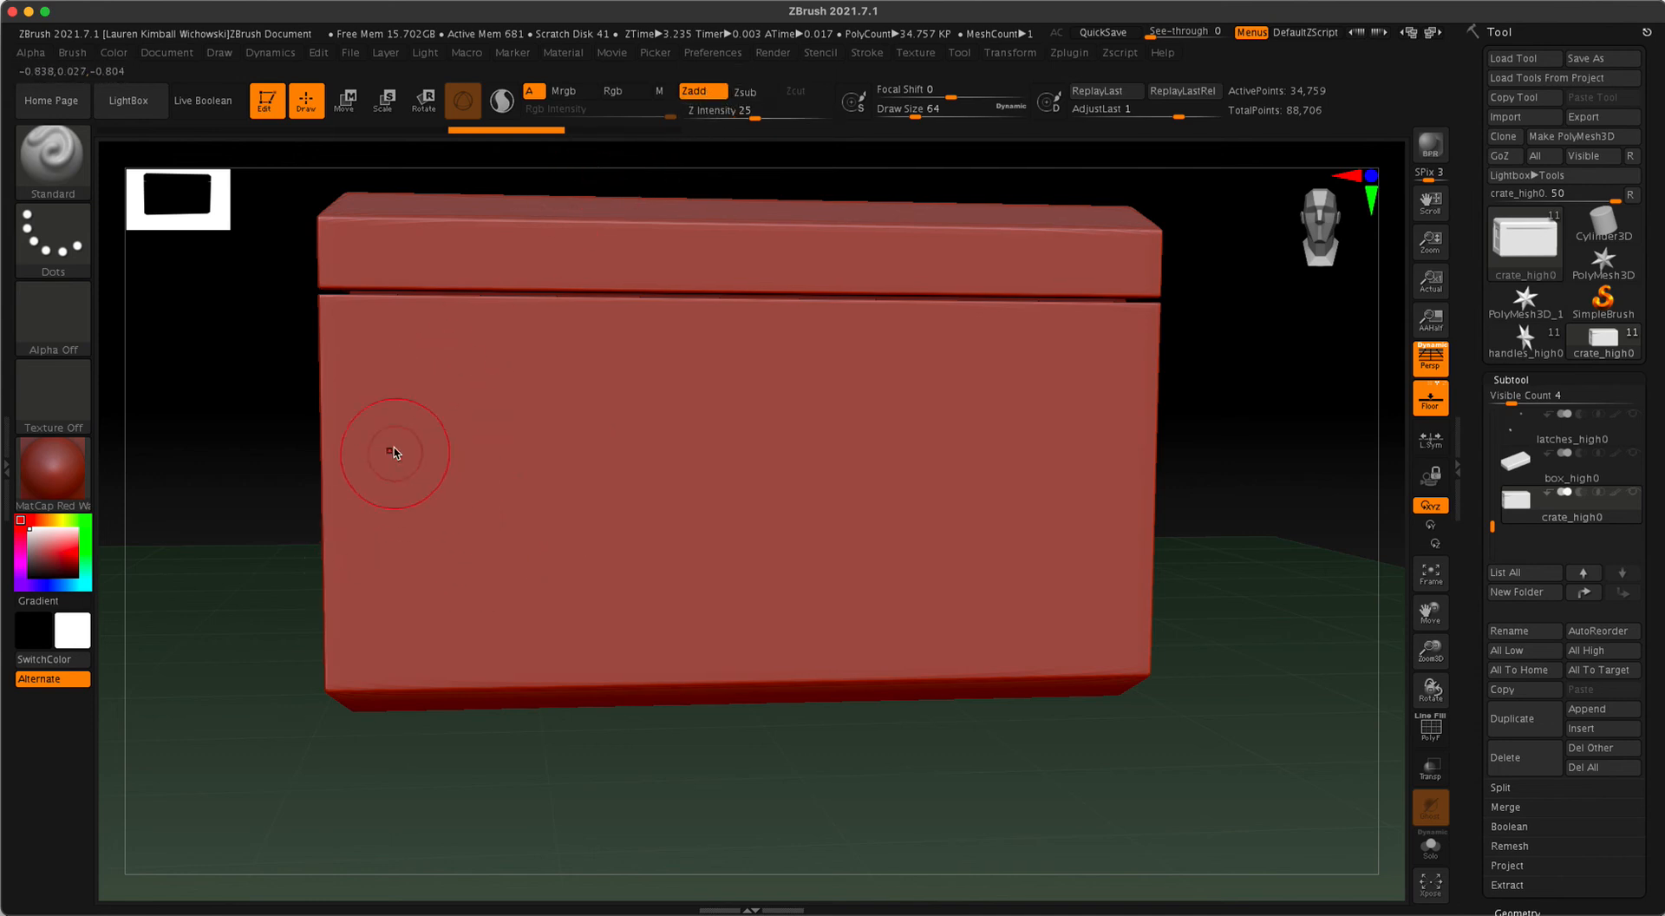
{"action": "mouse_move", "coordinate": [446, 387]}
{"action": "left_mouse_down"}
{"action": "mouse_move", "coordinate": [539, 559]}
{"action": "mouse_move", "coordinate": [680, 433]}
{"action": "mouse_move", "coordinate": [725, 576]}
{"action": "mouse_move", "coordinate": [882, 463]}
{"action": "mouse_move", "coordinate": [1006, 455]}
{"action": "mouse_move", "coordinate": [1021, 419]}
{"action": "left_mouse_up"}
{"action": "key", "text": "ctrl+z"}
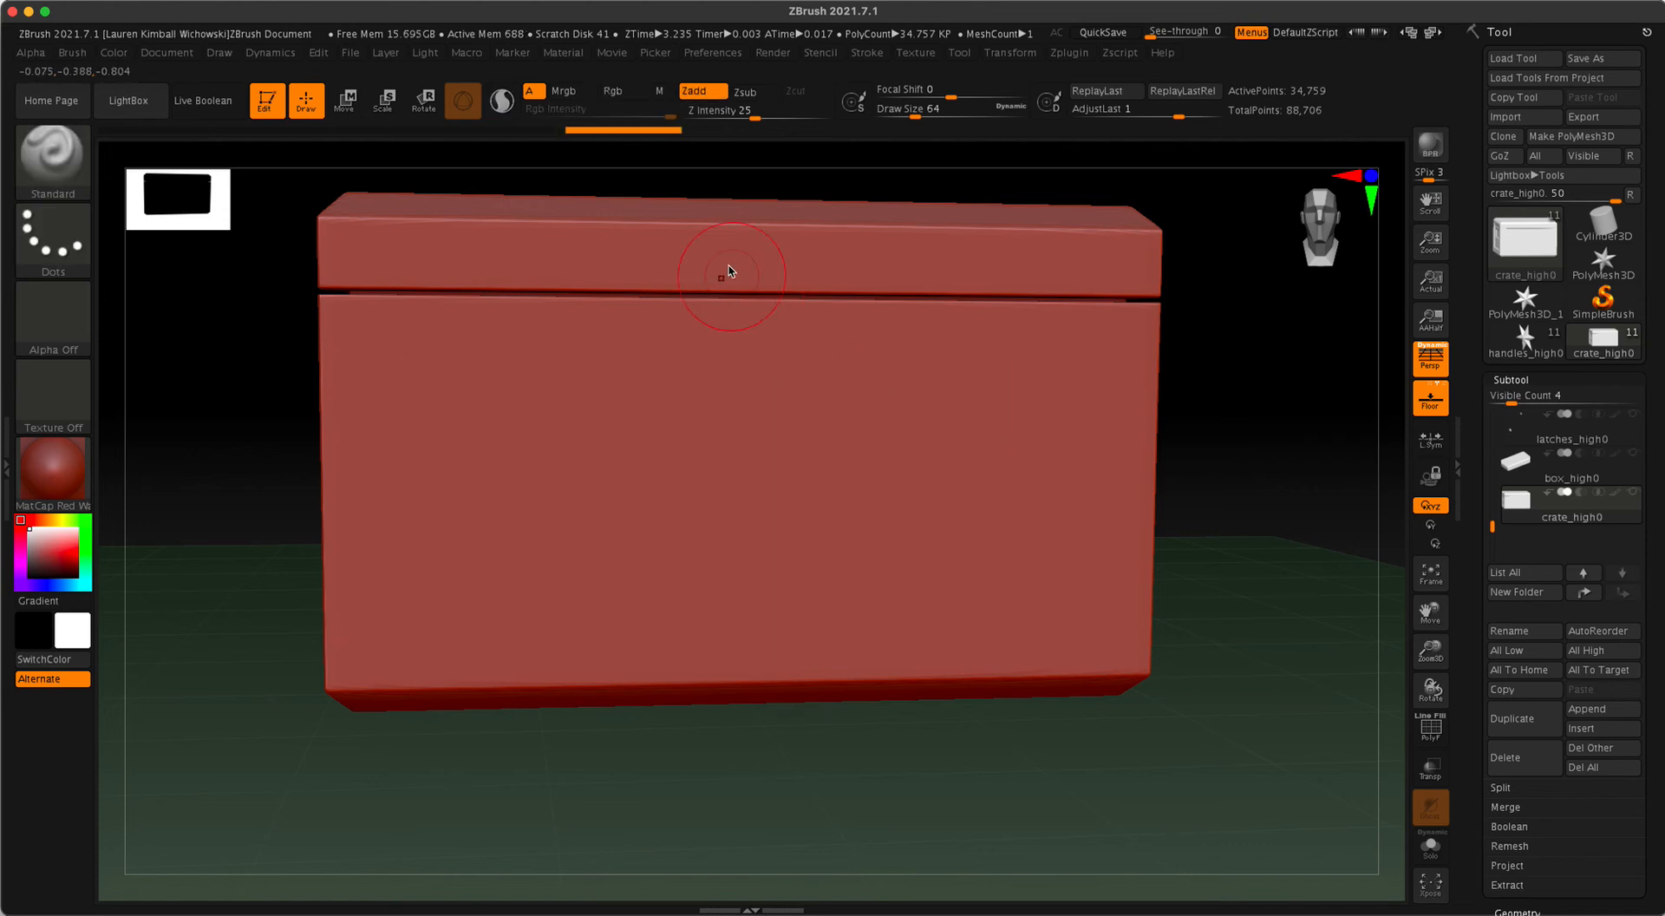
- Set the Z Intensity to 100, try a wavy stroke across the crate's front face and undo the stroke
{"action": "left_click", "coordinate": [753, 120]}
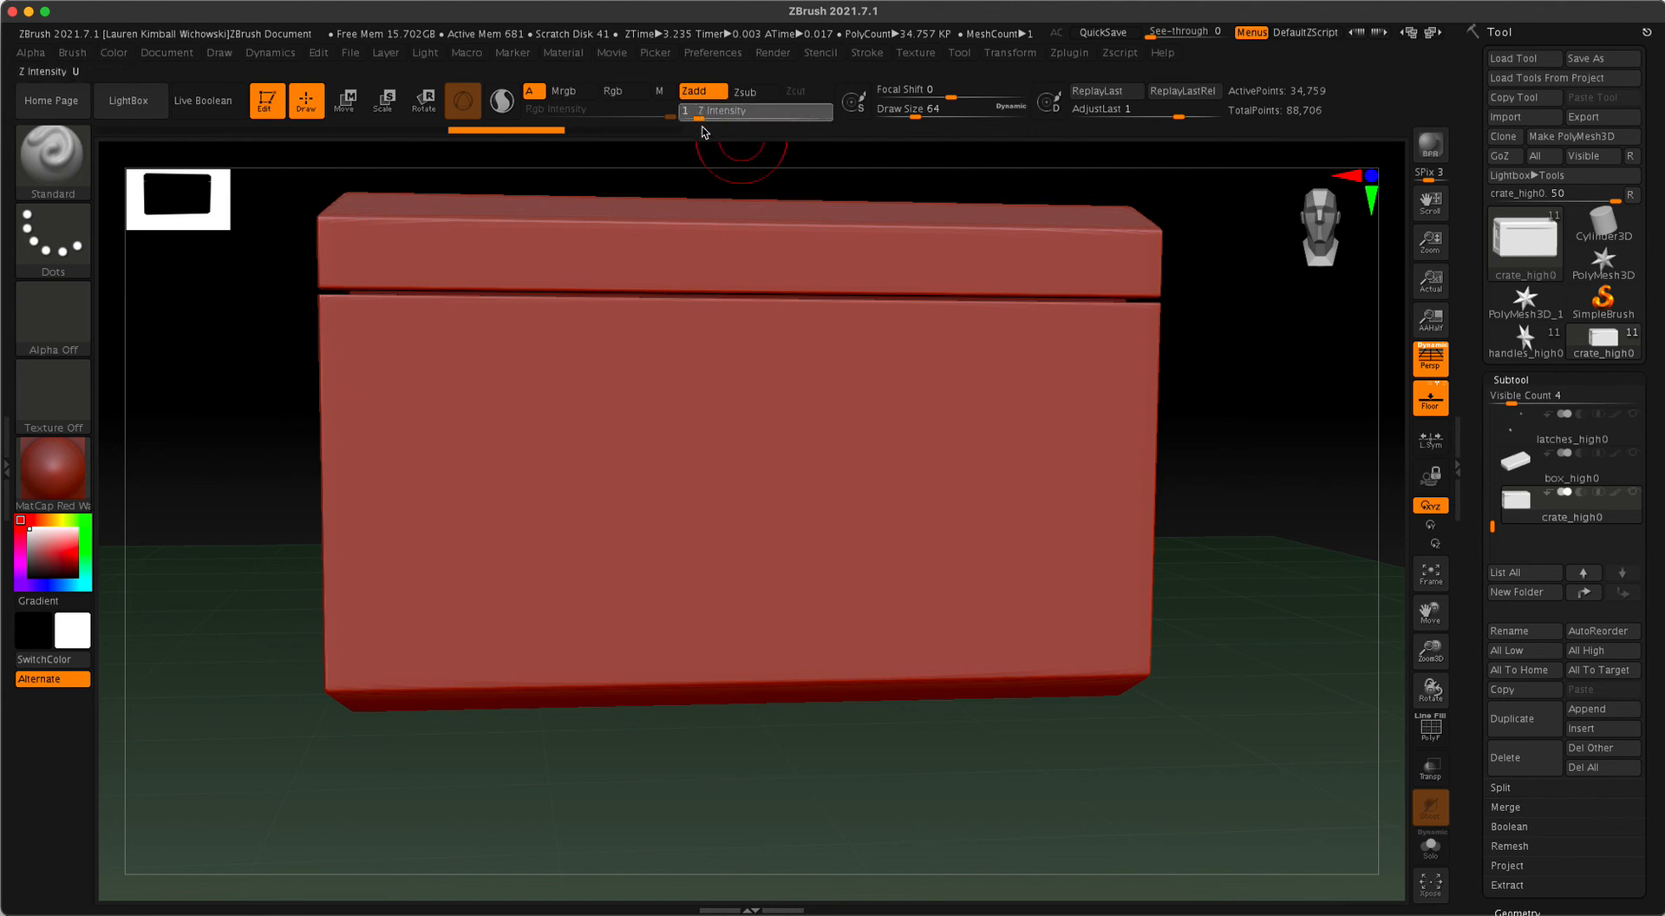
{"action": "left_click_drag", "start_coordinate": [815, 121], "coordinate": [839, 121]}
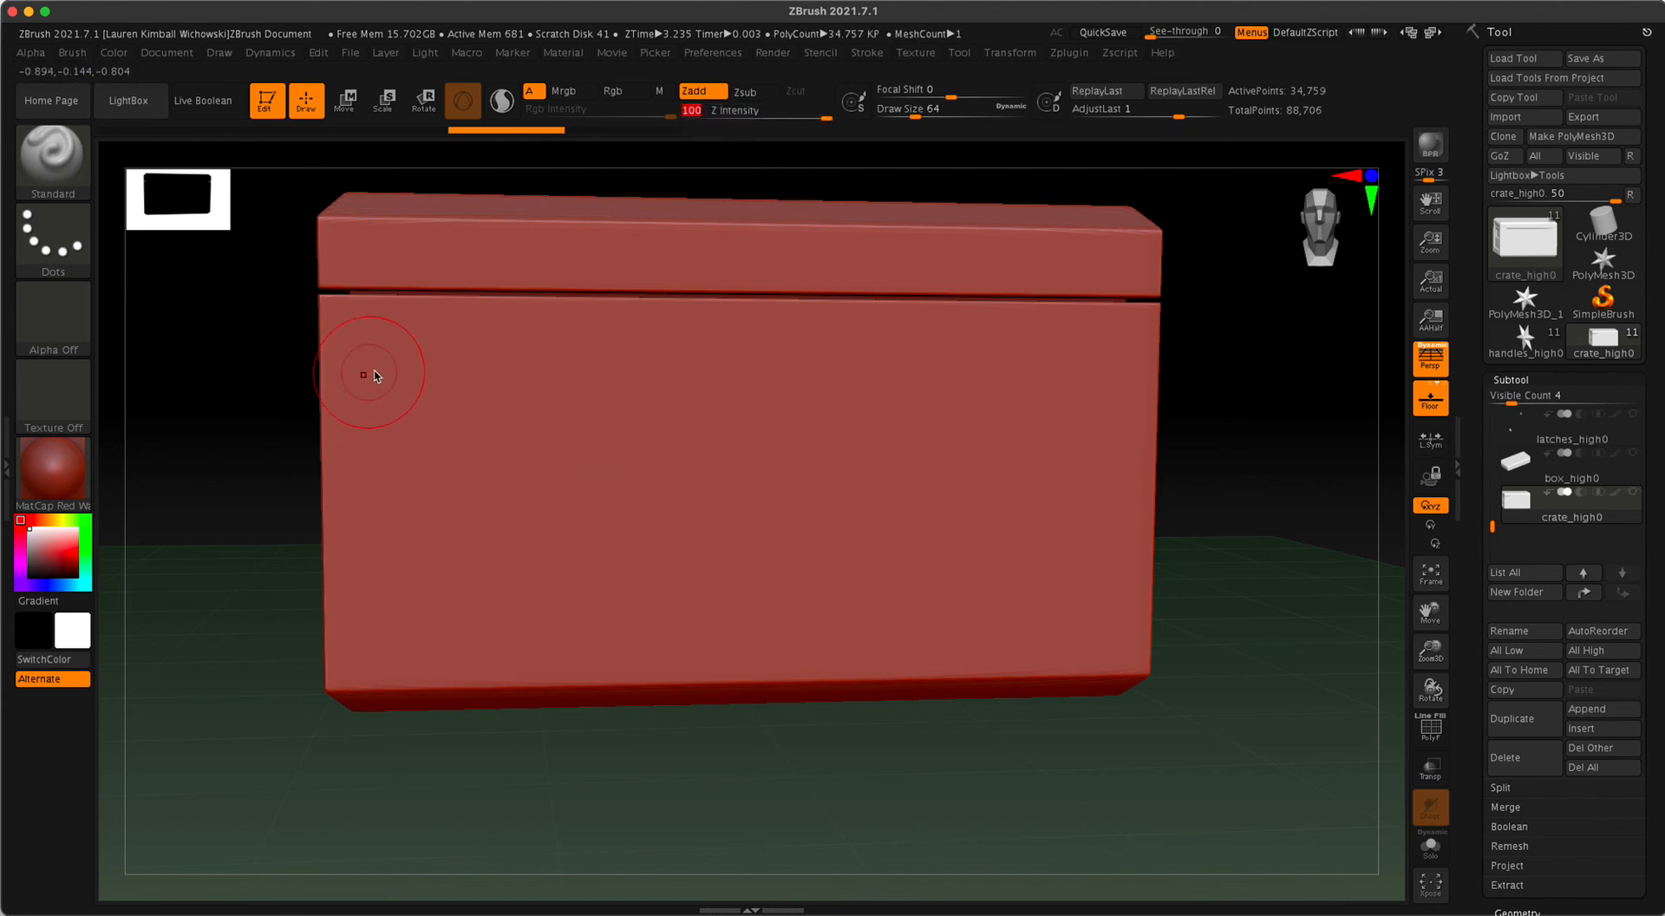
{"action": "mouse_move", "coordinate": [382, 369]}
{"action": "left_mouse_down"}
{"action": "mouse_move", "coordinate": [428, 491]}
{"action": "mouse_move", "coordinate": [513, 539]}
{"action": "mouse_move", "coordinate": [590, 382]}
{"action": "mouse_move", "coordinate": [727, 577]}
{"action": "mouse_move", "coordinate": [878, 381]}
{"action": "mouse_move", "coordinate": [960, 619]}
{"action": "mouse_move", "coordinate": [995, 440]}
{"action": "left_mouse_up"}
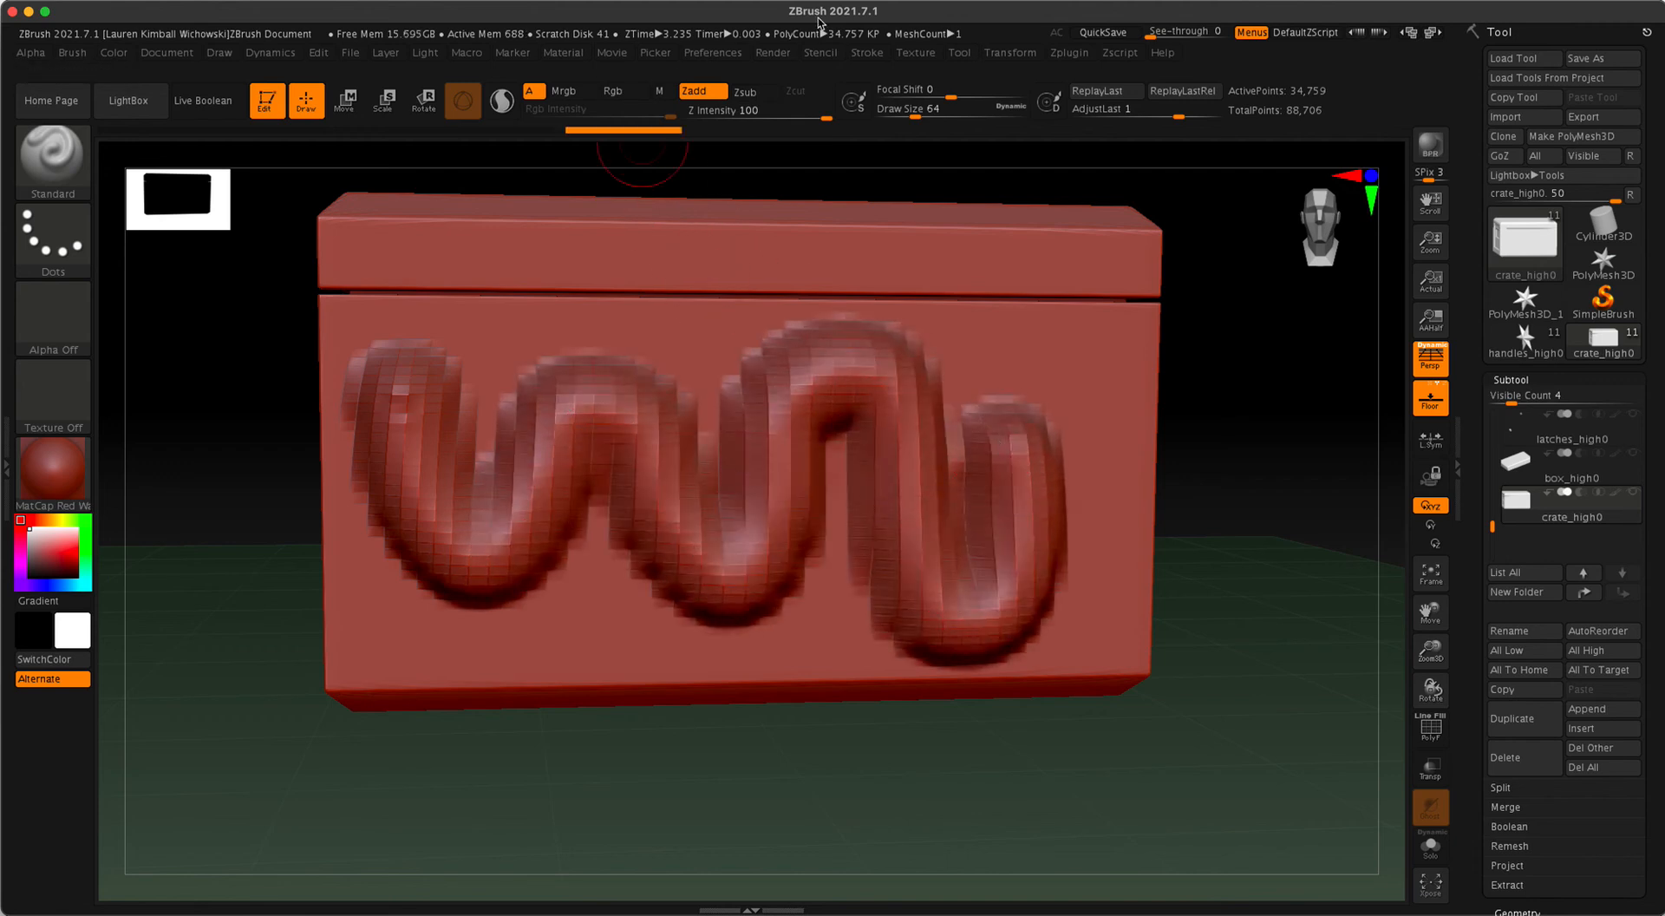
{"action": "key", "text": "ctrl+z"}
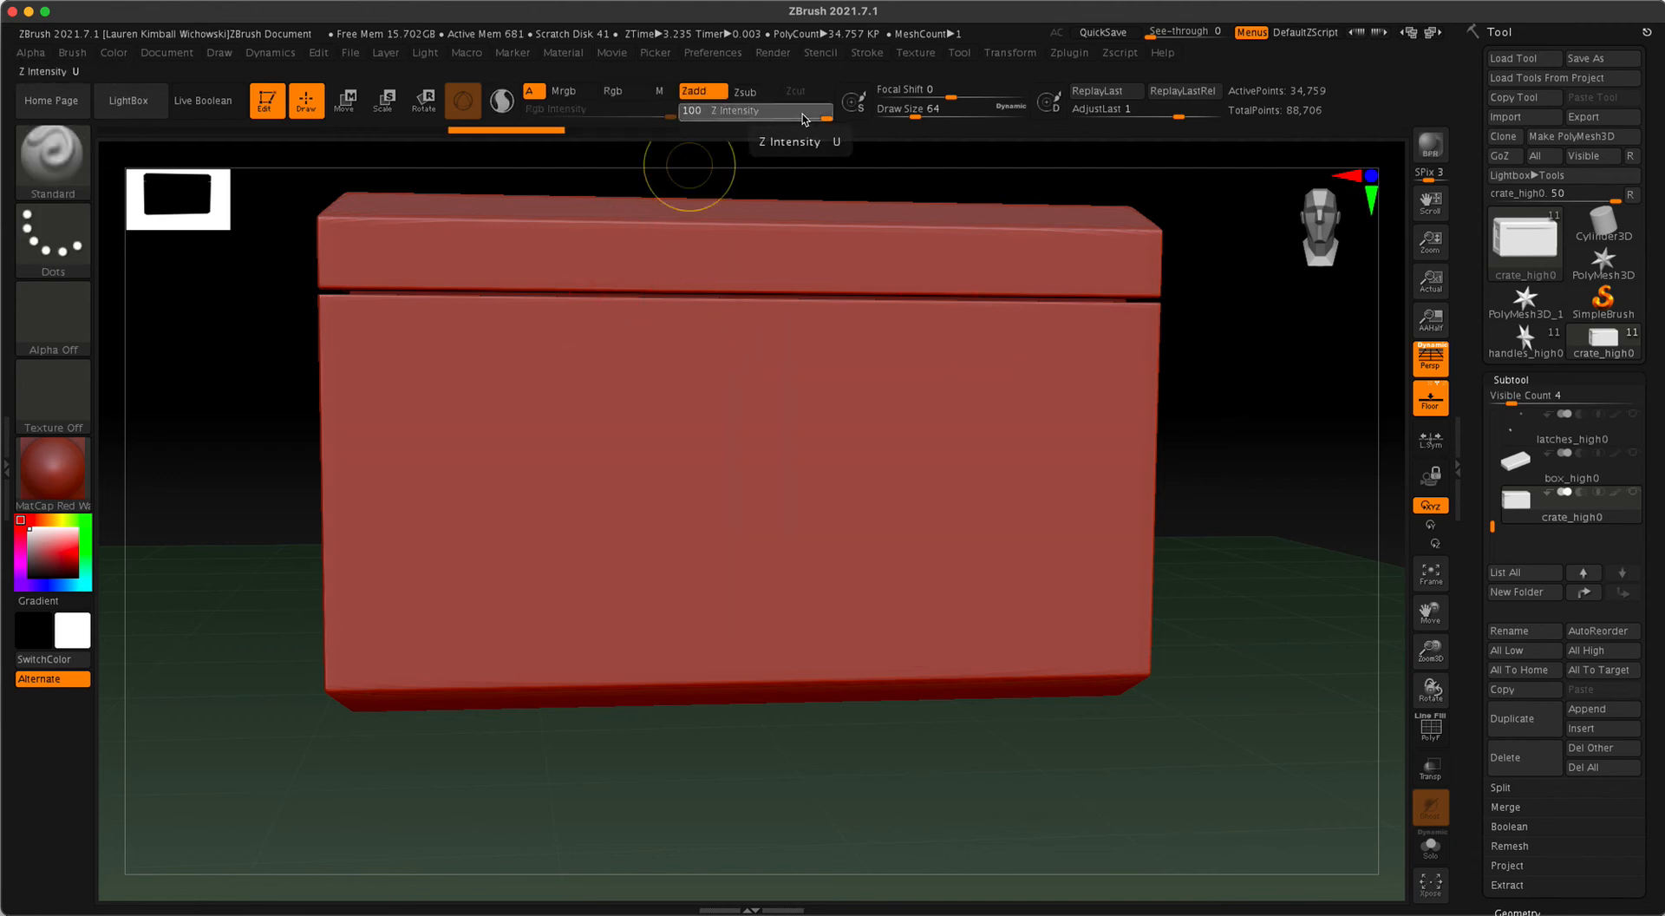
- Set the Z Intensity to 5, try faint Standard brush strokes on the crate's front face, and undo them
{"action": "left_click_drag", "start_coordinate": [804, 119], "coordinate": [716, 125]}
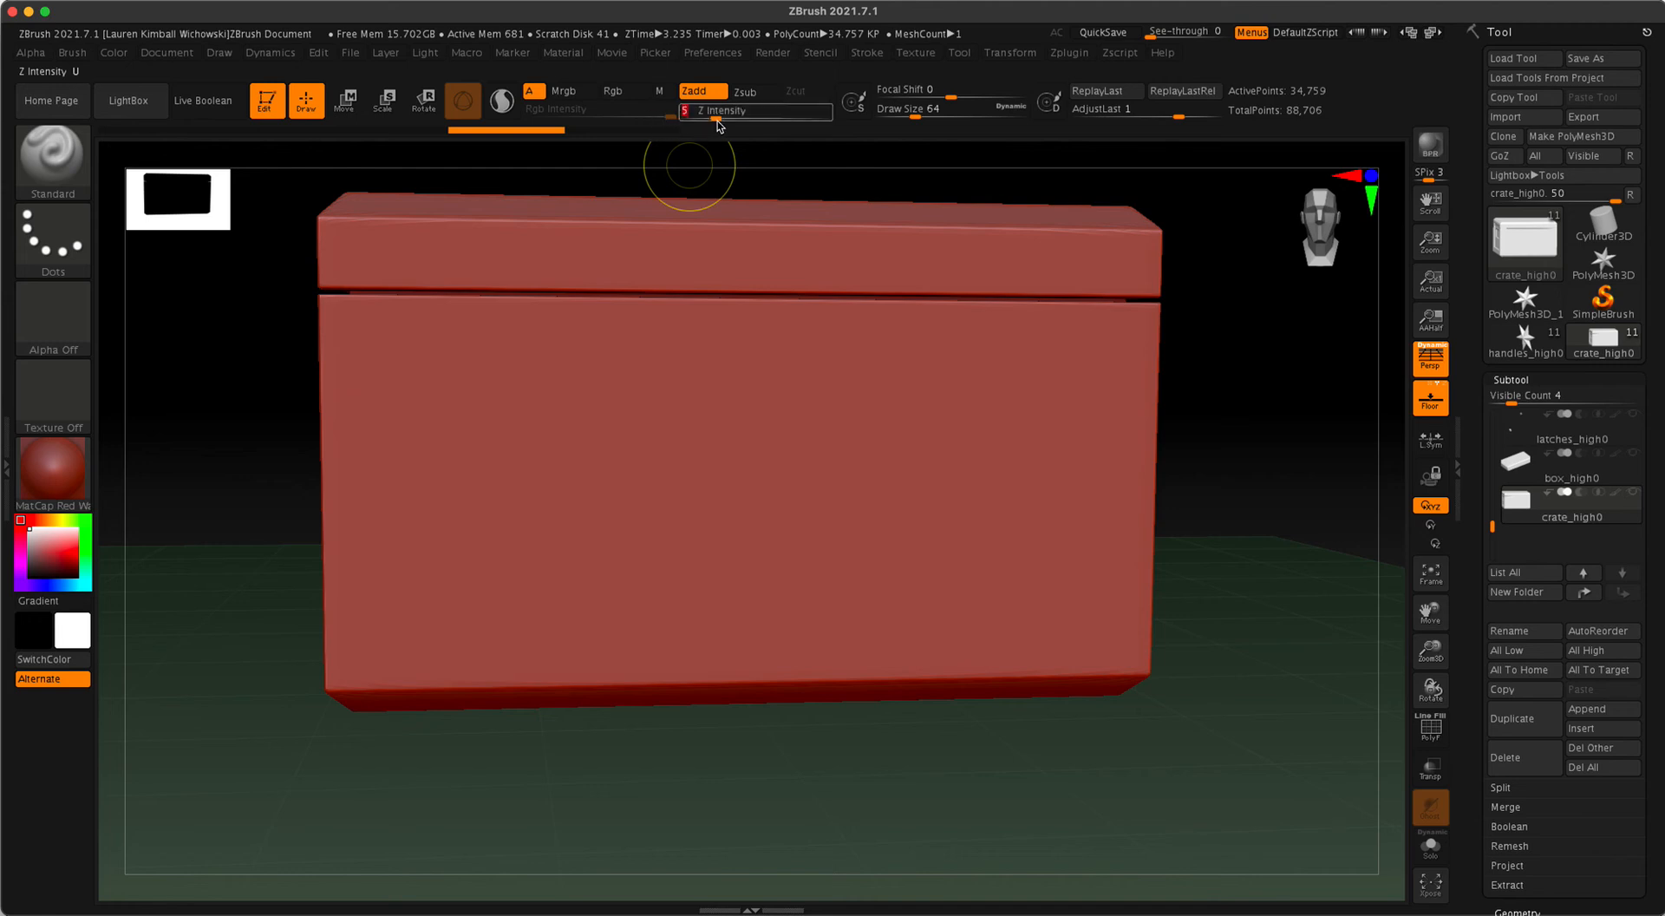
{"action": "left_click_drag", "start_coordinate": [425, 392], "coordinate": [516, 511]}
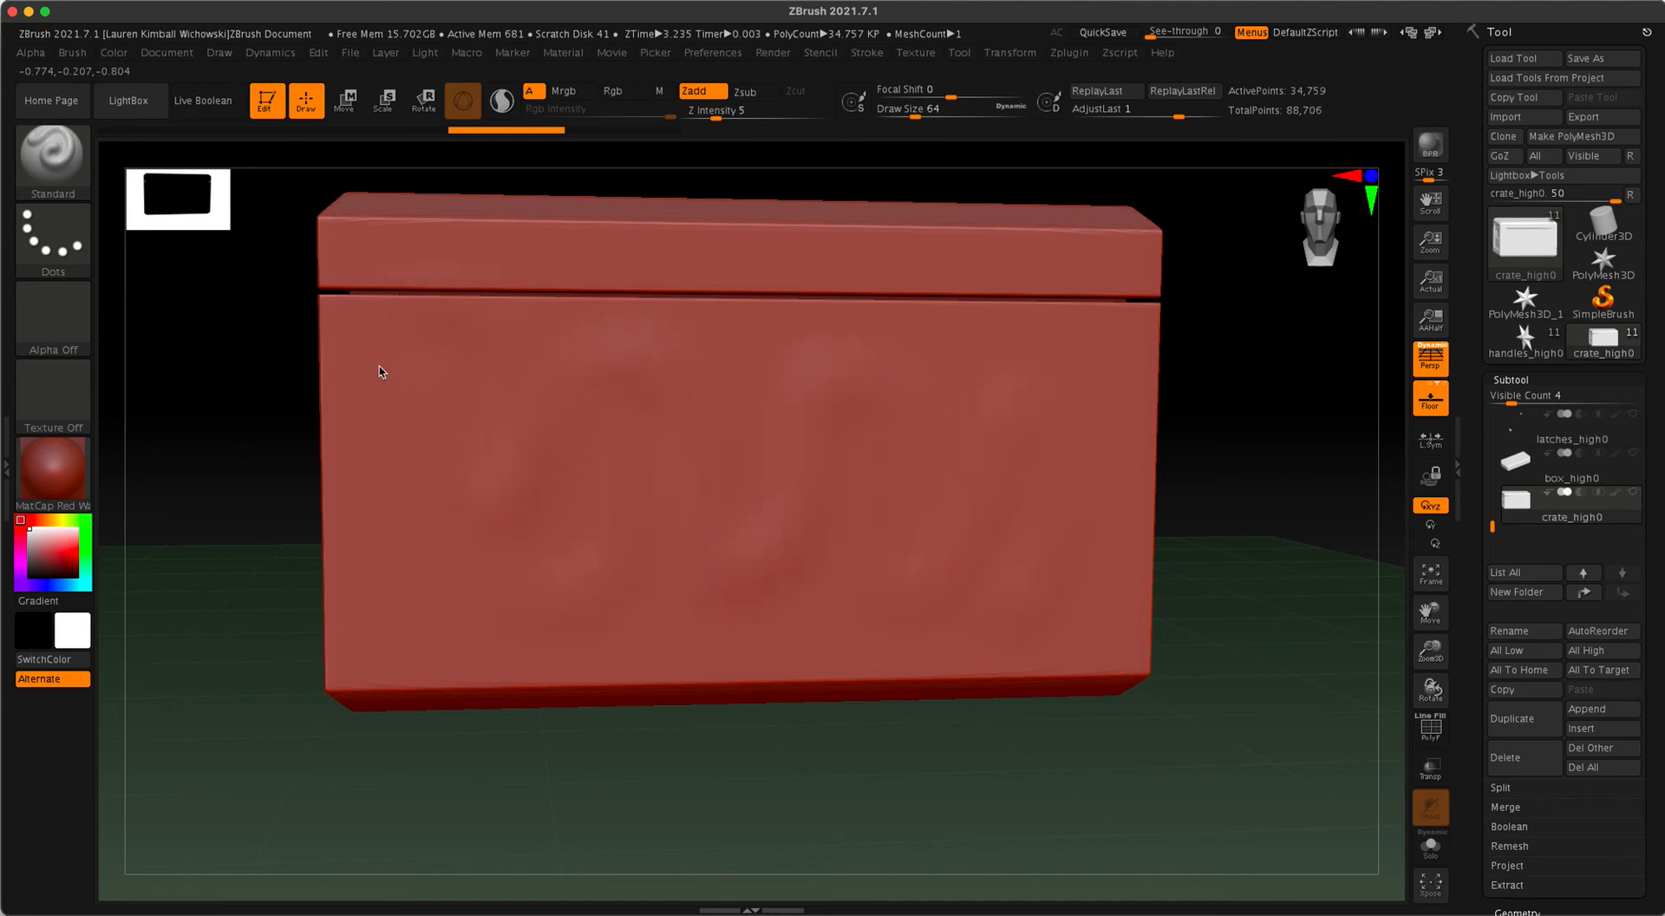
{"action": "left_click_drag", "start_coordinate": [379, 372], "coordinate": [360, 561]}
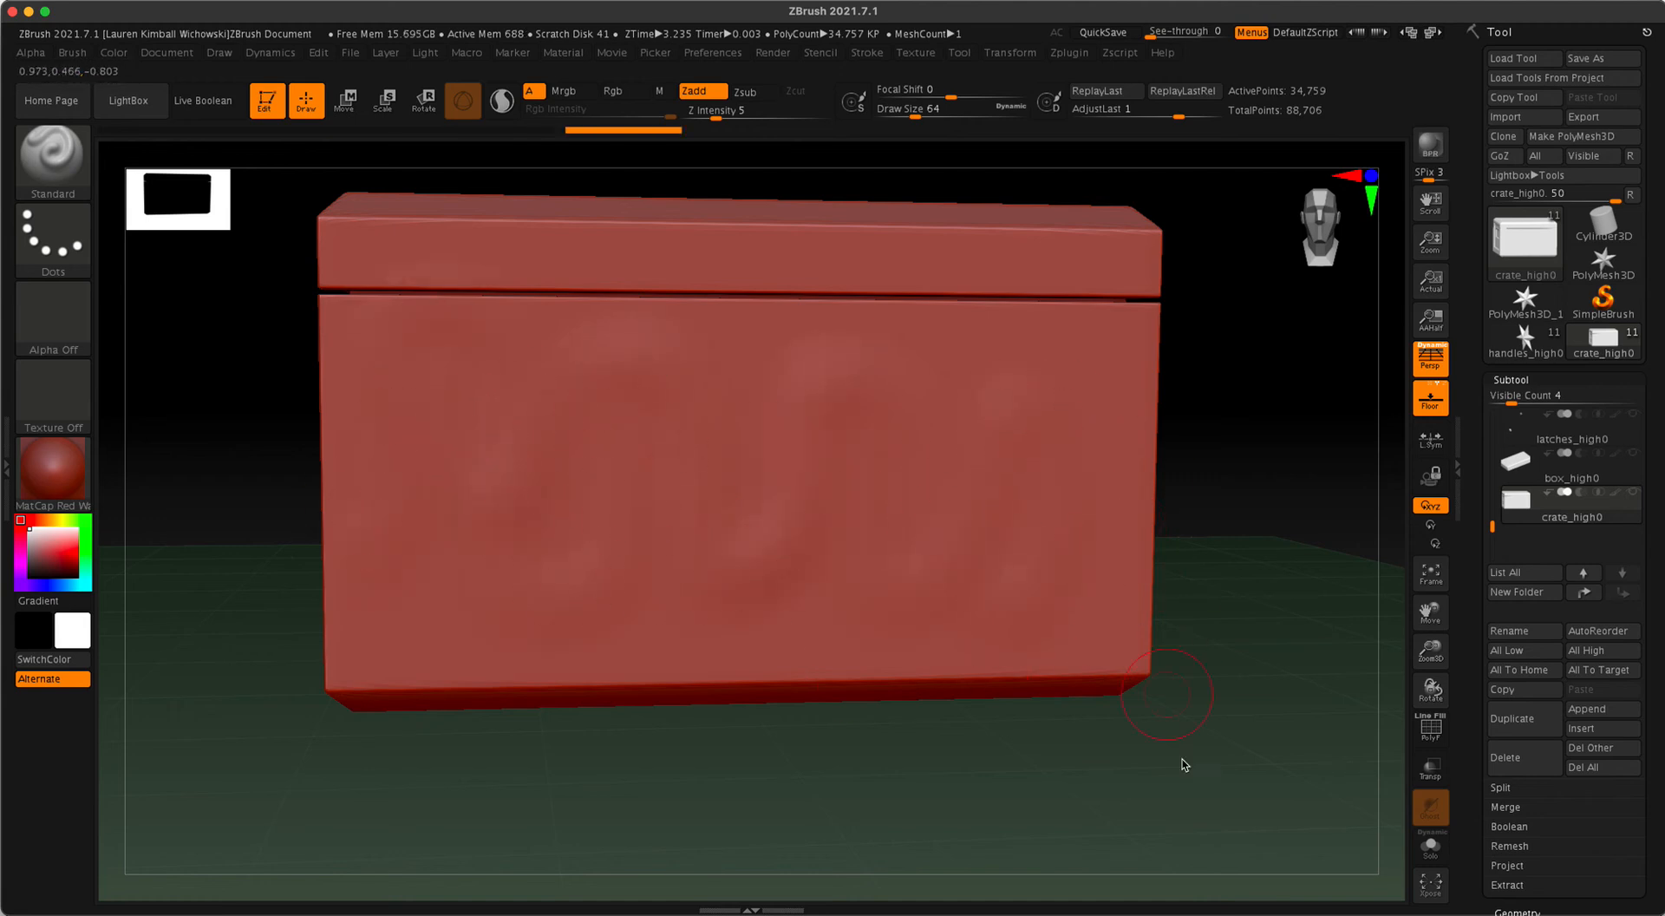
{"action": "key", "text": "ctrl+z"}
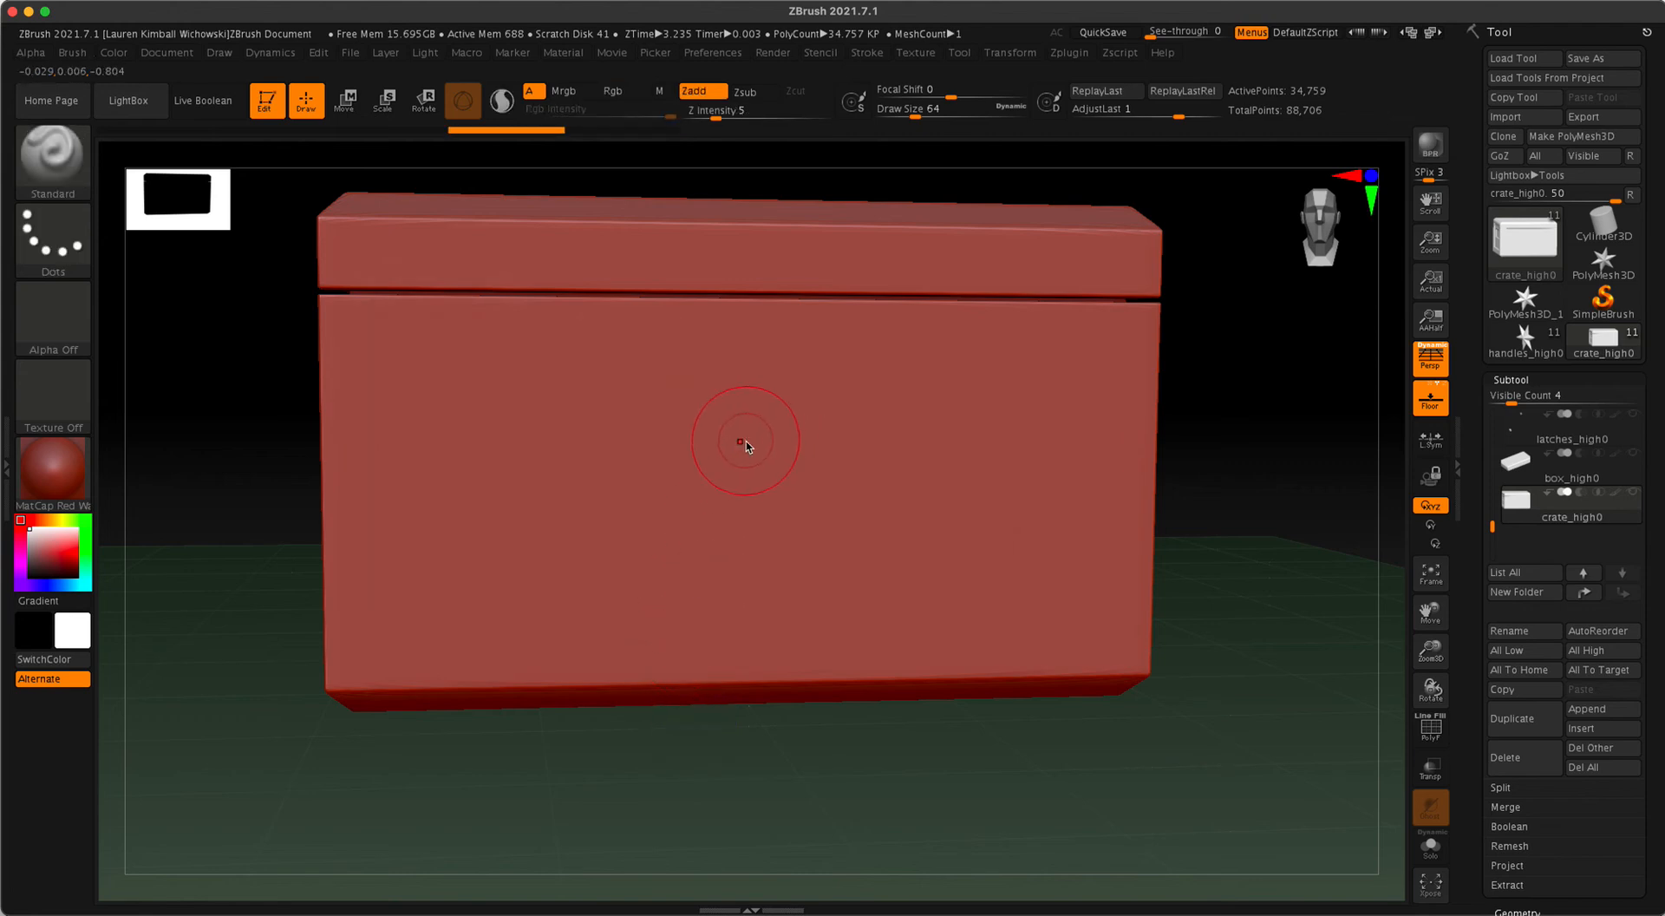
- Set the Z Intensity to 24, try a Standard brush stroke on the crate's front face, and undo it
{"action": "key", "text": "u"}
{"action": "left_click_drag", "start_coordinate": [684, 454], "coordinate": [718, 458]}
{"action": "mouse_move", "coordinate": [574, 433]}
{"action": "left_mouse_down"}
{"action": "mouse_move", "coordinate": [922, 454]}
{"action": "mouse_move", "coordinate": [855, 460]}
{"action": "mouse_move", "coordinate": [425, 325]}
{"action": "left_mouse_up"}
{"action": "key", "text": "ctrl+z"}
- Enlarge the Draw Size to about 116, try a wide wavy stroke across the crate's front face, and undo it
{"action": "key", "text": "s"}
{"action": "mouse_move", "coordinate": [645, 502]}
{"action": "left_mouse_down"}
{"action": "mouse_move", "coordinate": [717, 501]}
{"action": "mouse_move", "coordinate": [639, 509]}
{"action": "left_mouse_up"}
{"action": "mouse_move", "coordinate": [491, 486]}
{"action": "left_mouse_down"}
{"action": "mouse_move", "coordinate": [513, 524]}
{"action": "mouse_move", "coordinate": [553, 495]}
{"action": "mouse_move", "coordinate": [704, 473]}
{"action": "mouse_move", "coordinate": [892, 532]}
{"action": "left_mouse_up"}
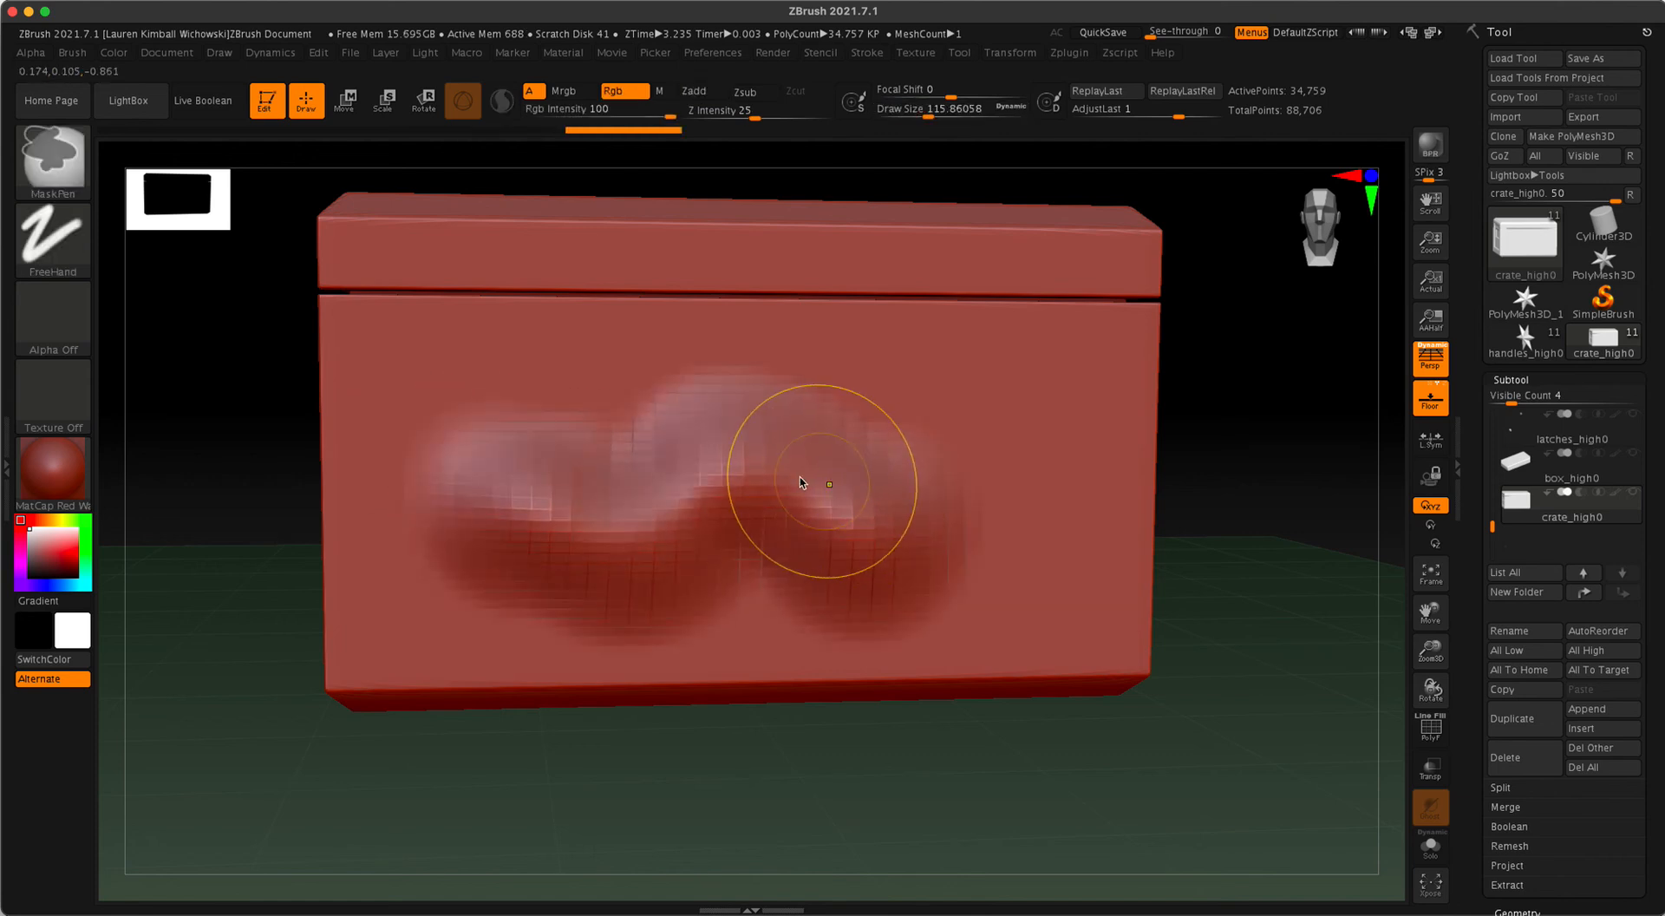
{"action": "key", "text": "ctrl+s"}
{"action": "left_click", "coordinate": [841, 355]}
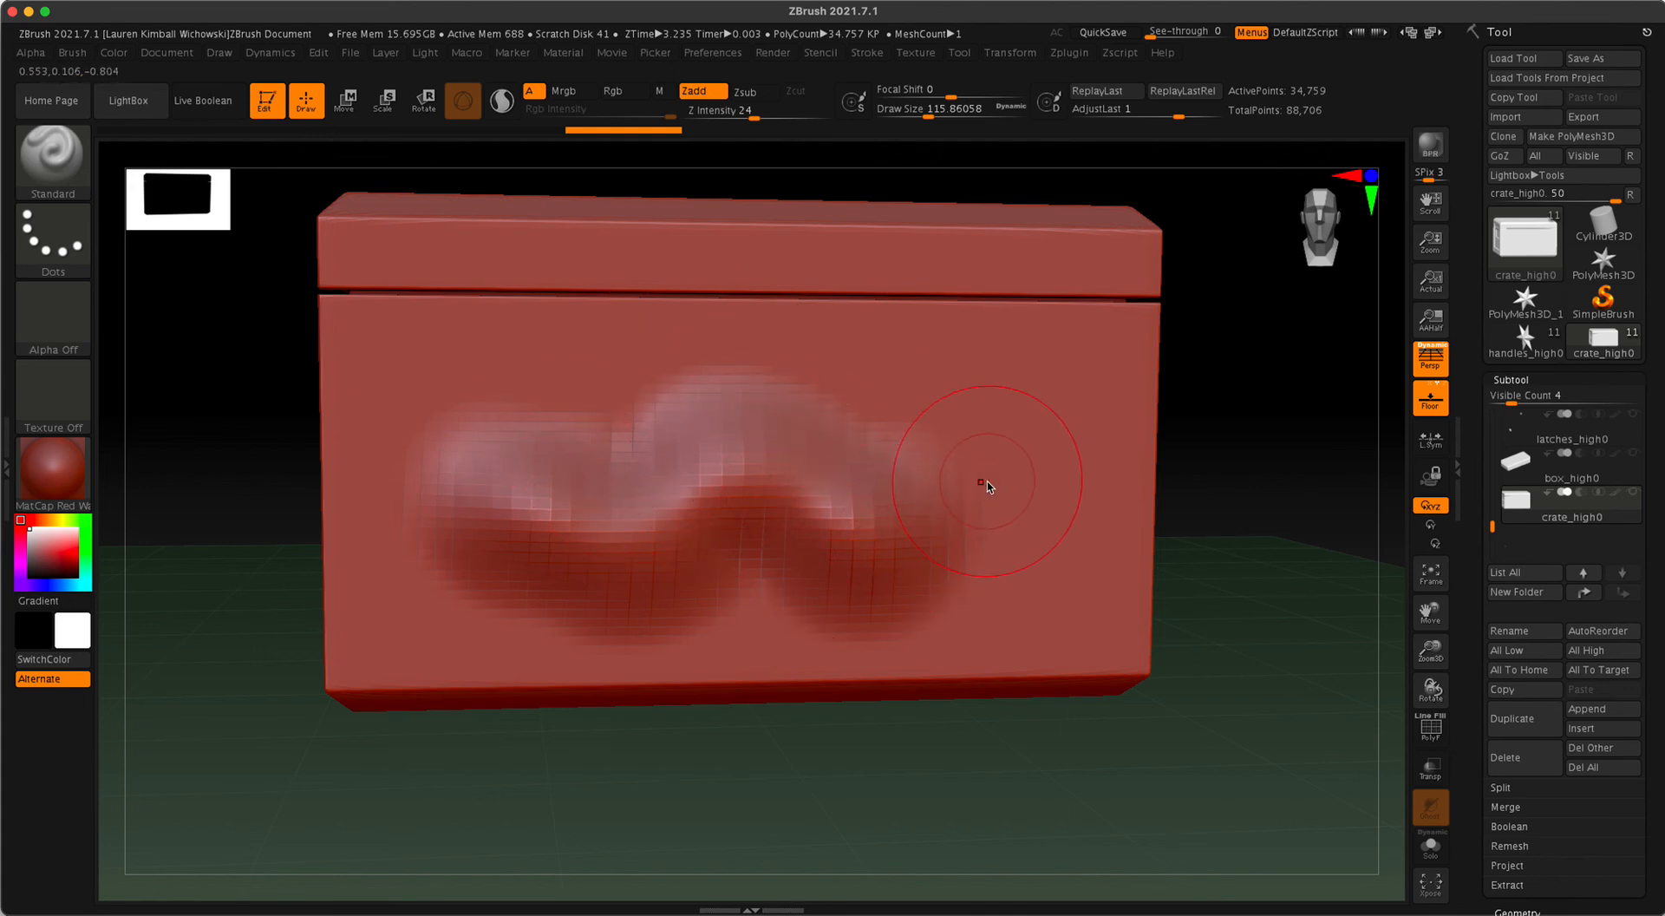
{"action": "key", "text": "ctrl+z"}
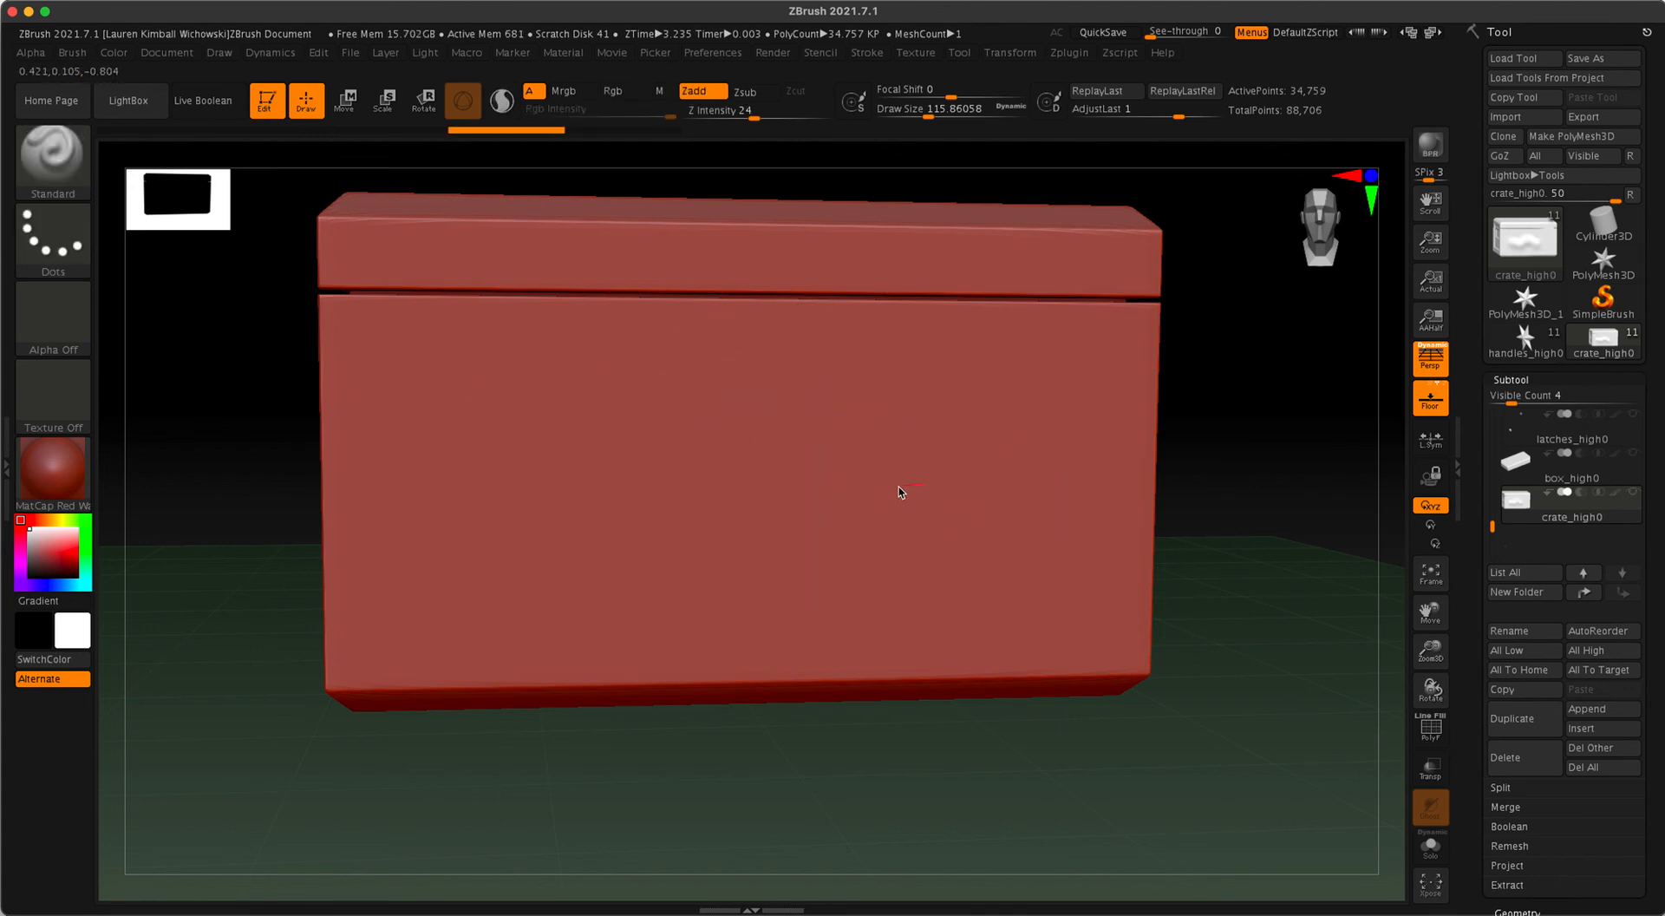
- Try another wide stroke on the crate's front face, undo it, and bring up the Focal Shift setting
{"action": "left_click_drag", "start_coordinate": [899, 488], "coordinate": [562, 423]}
{"action": "key", "text": "ctrl+z"}
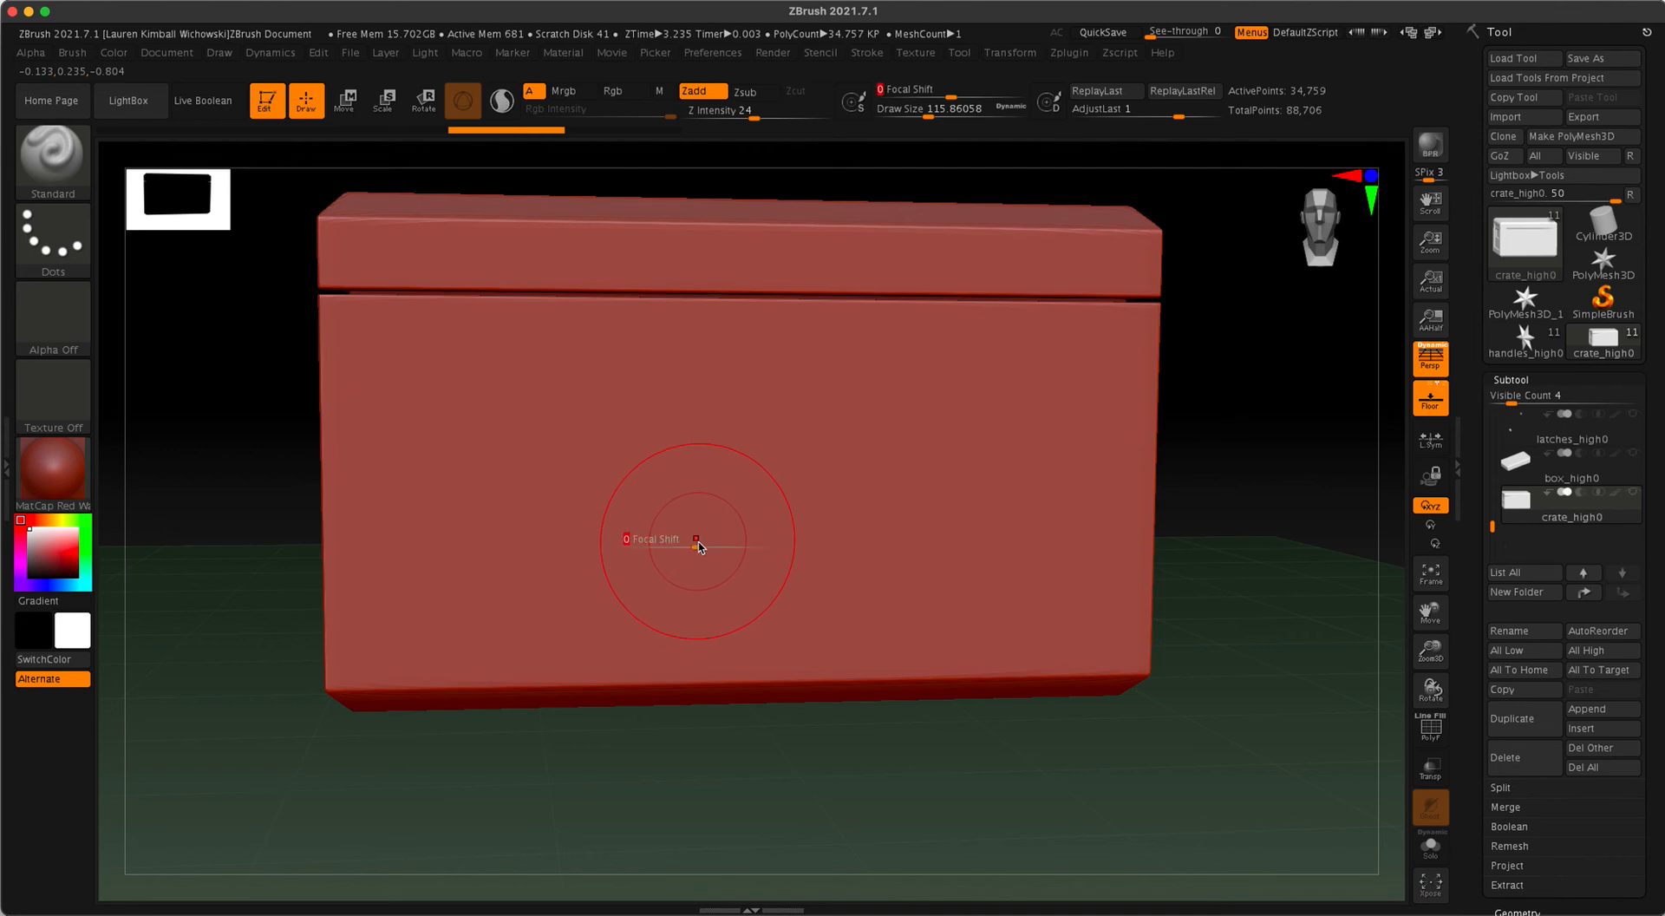
{"action": "mouse_move", "coordinate": [699, 546]}
{"action": "left_mouse_down"}
{"action": "mouse_move", "coordinate": [624, 543]}
{"action": "mouse_move", "coordinate": [736, 548]}
{"action": "mouse_move", "coordinate": [696, 567]}
{"action": "left_mouse_up"}
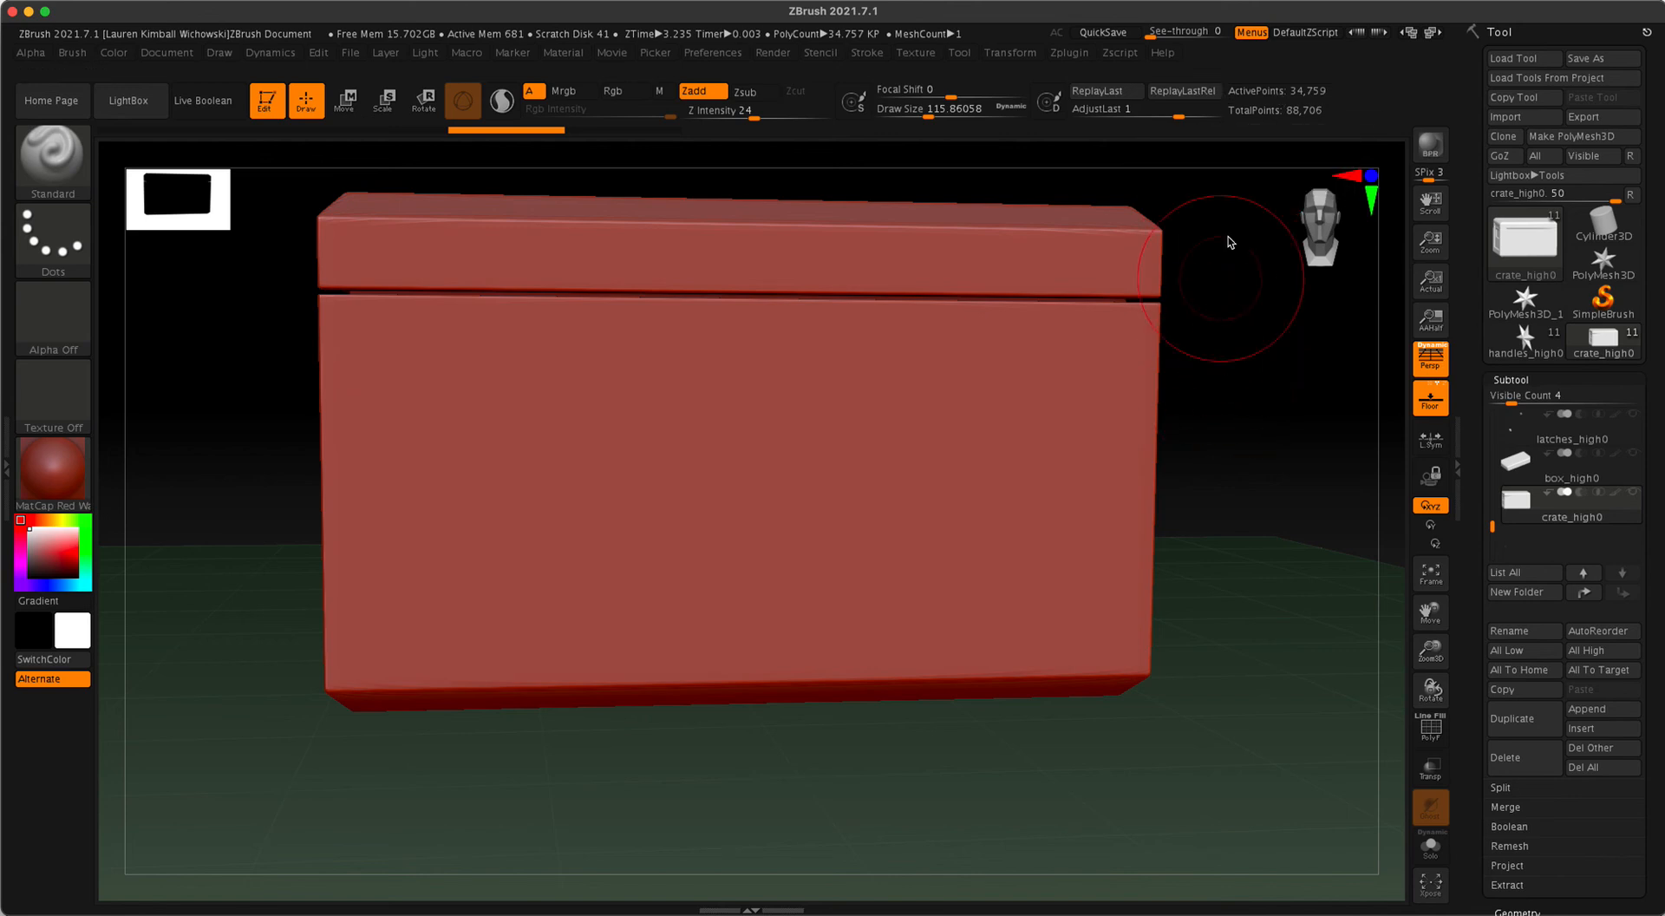
- Divide the crate subtool's geometry four times to reach subdivision level 5
{"action": "left_click", "coordinate": [1527, 385]}
{"action": "left_click", "coordinate": [1527, 385]}
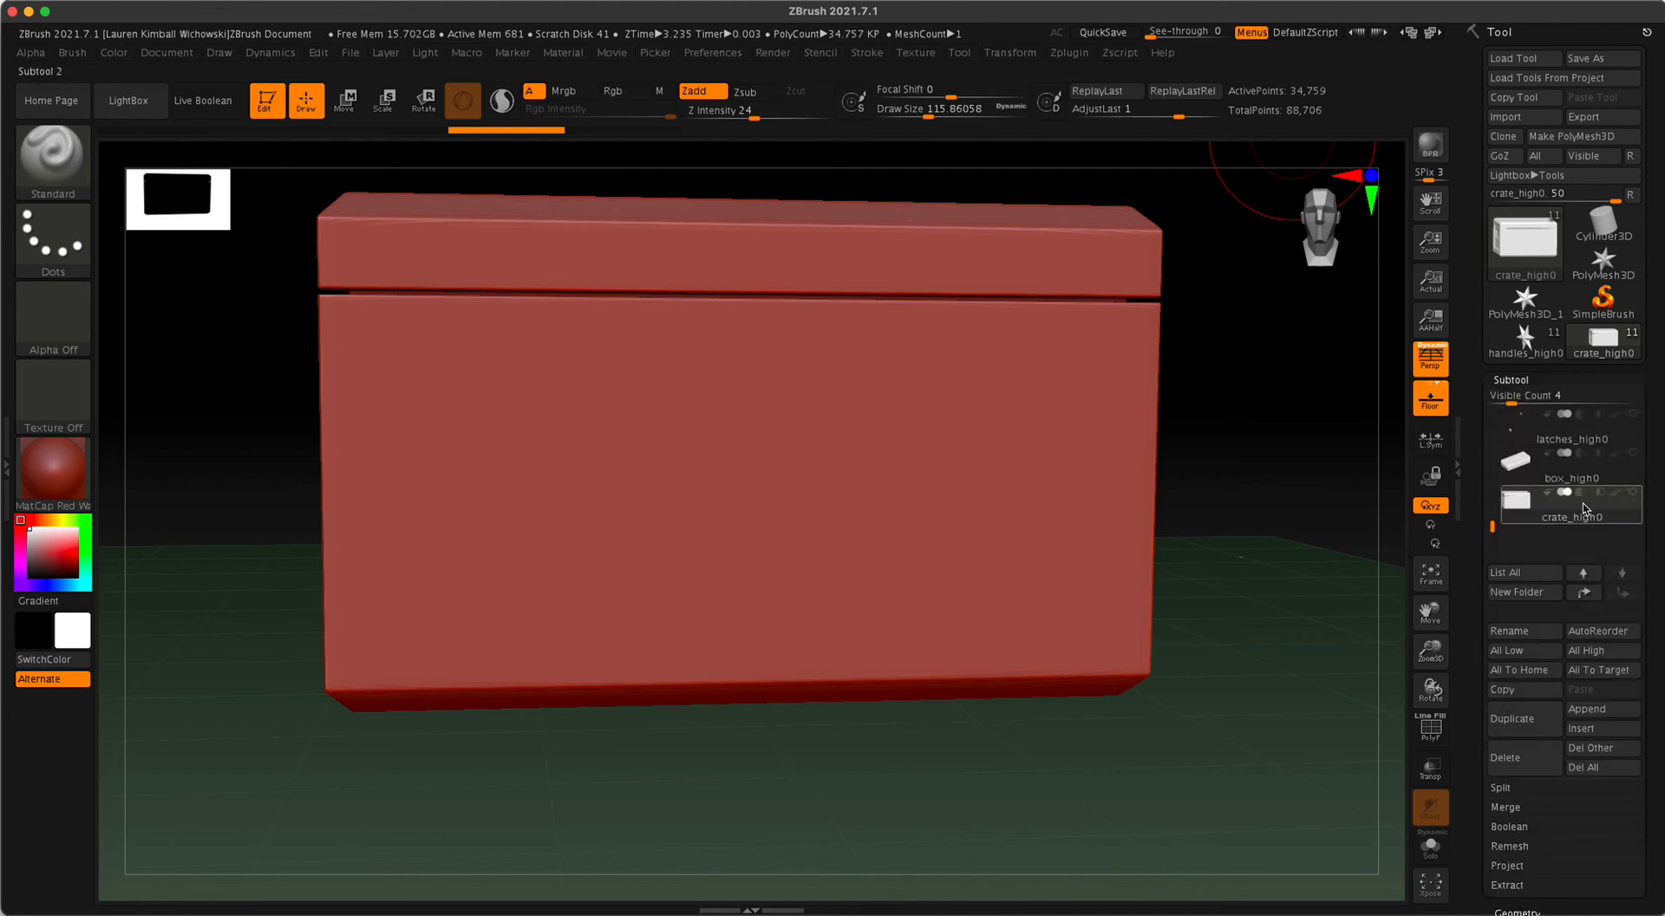
{"action": "left_click", "coordinate": [1518, 382]}
{"action": "left_click", "coordinate": [1531, 402]}
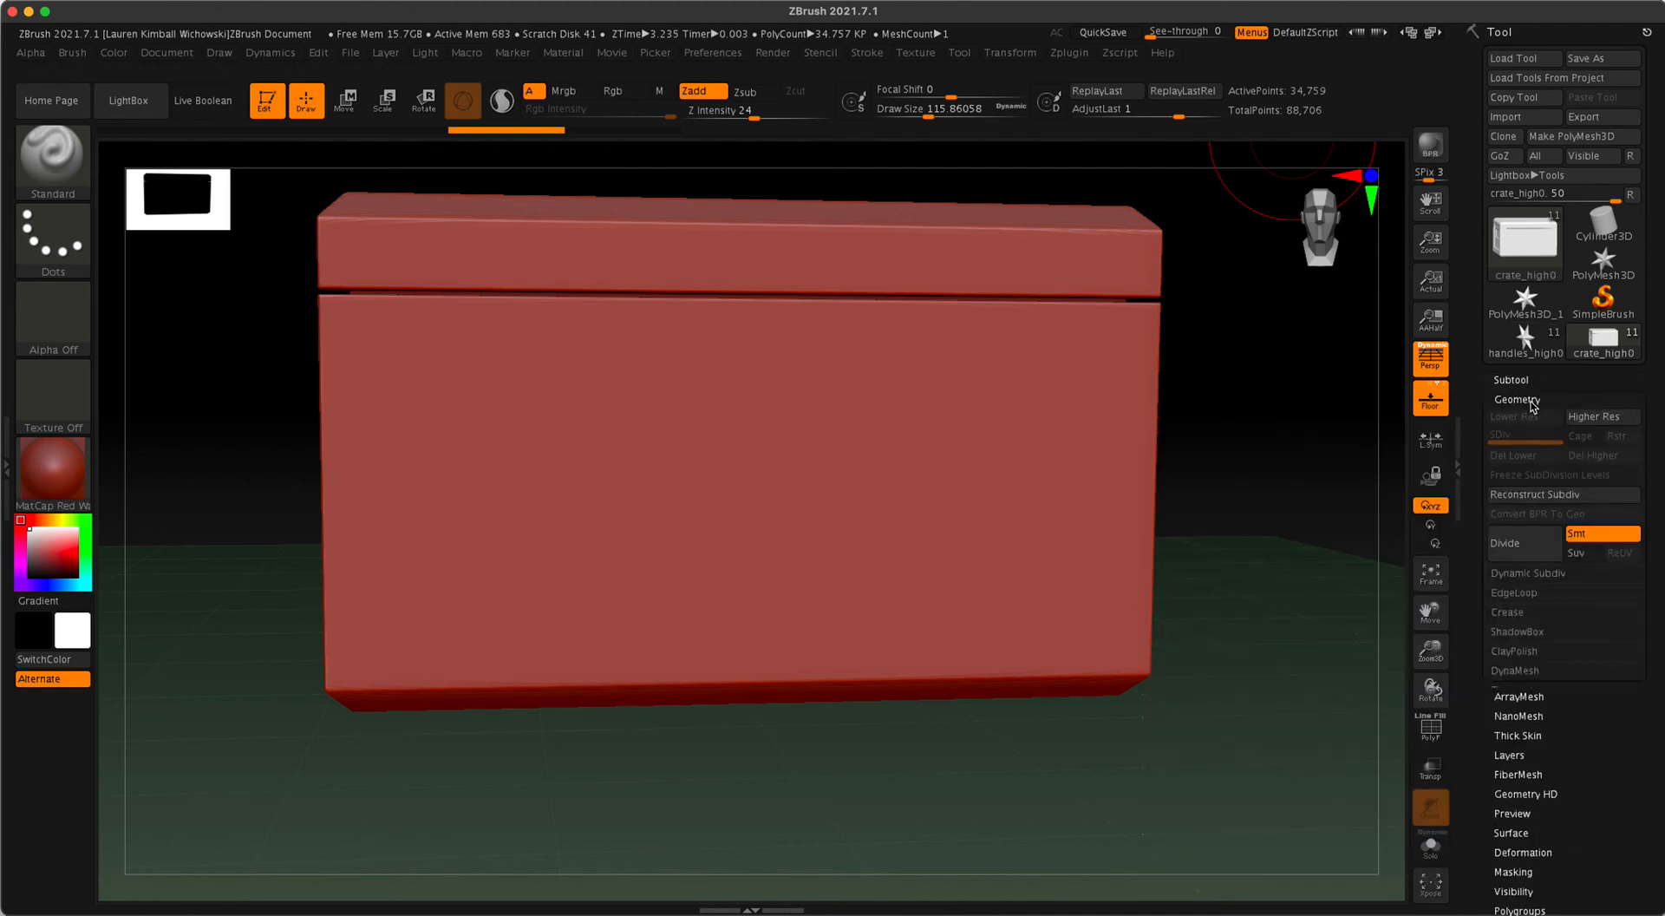
{"action": "left_click", "coordinate": [1537, 552]}
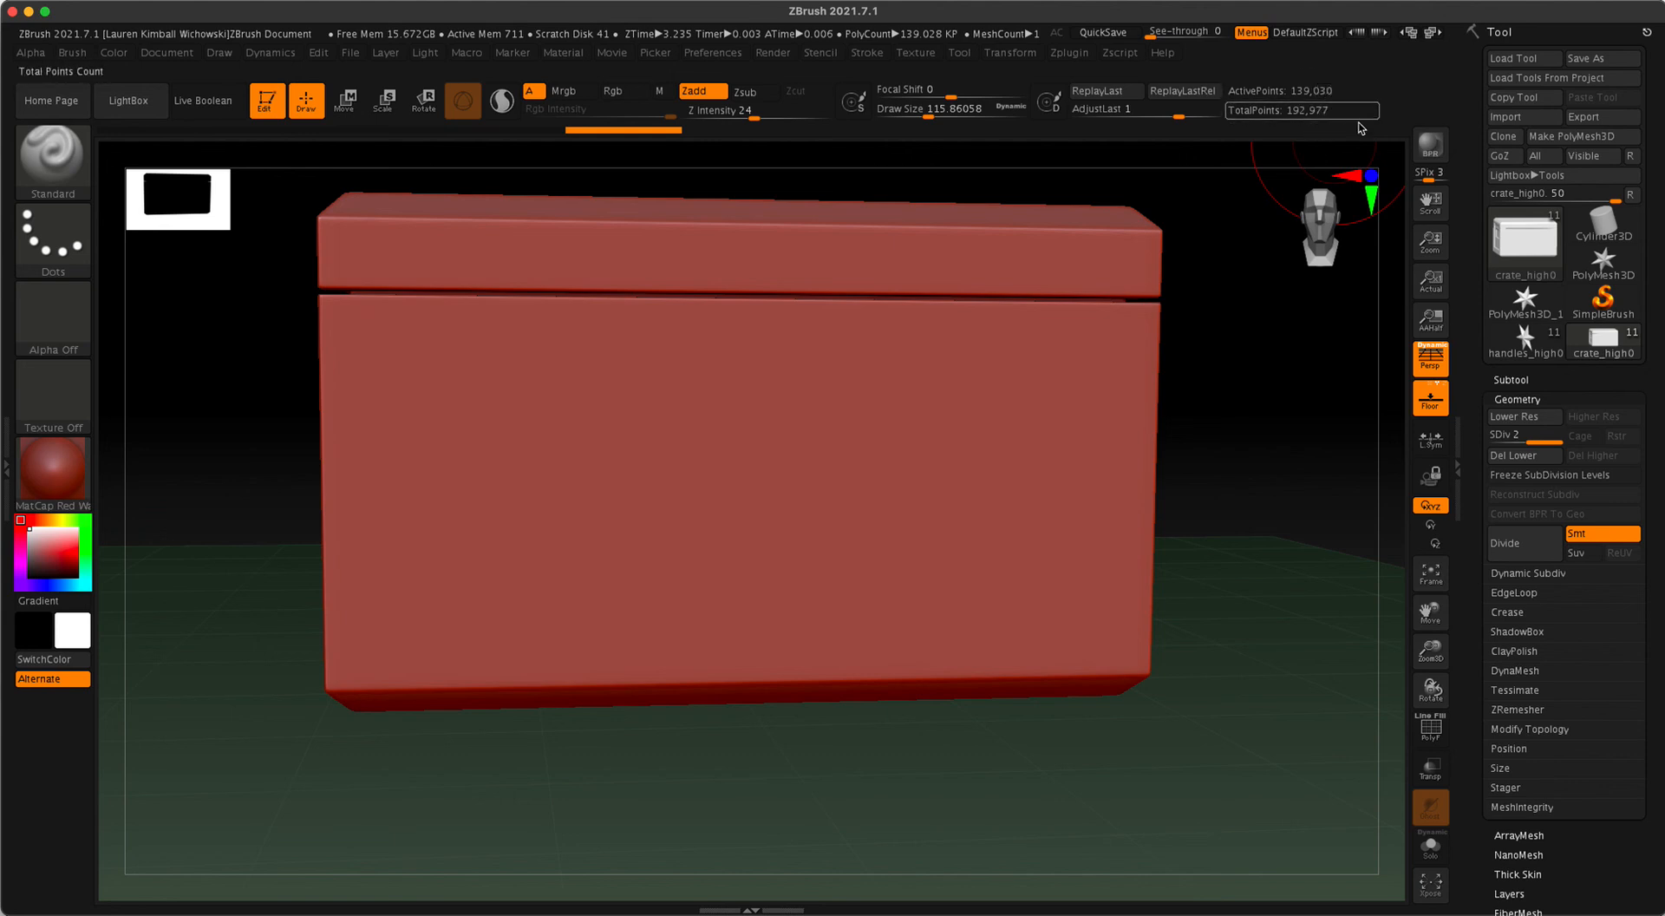
{"action": "left_click", "coordinate": [1529, 556]}
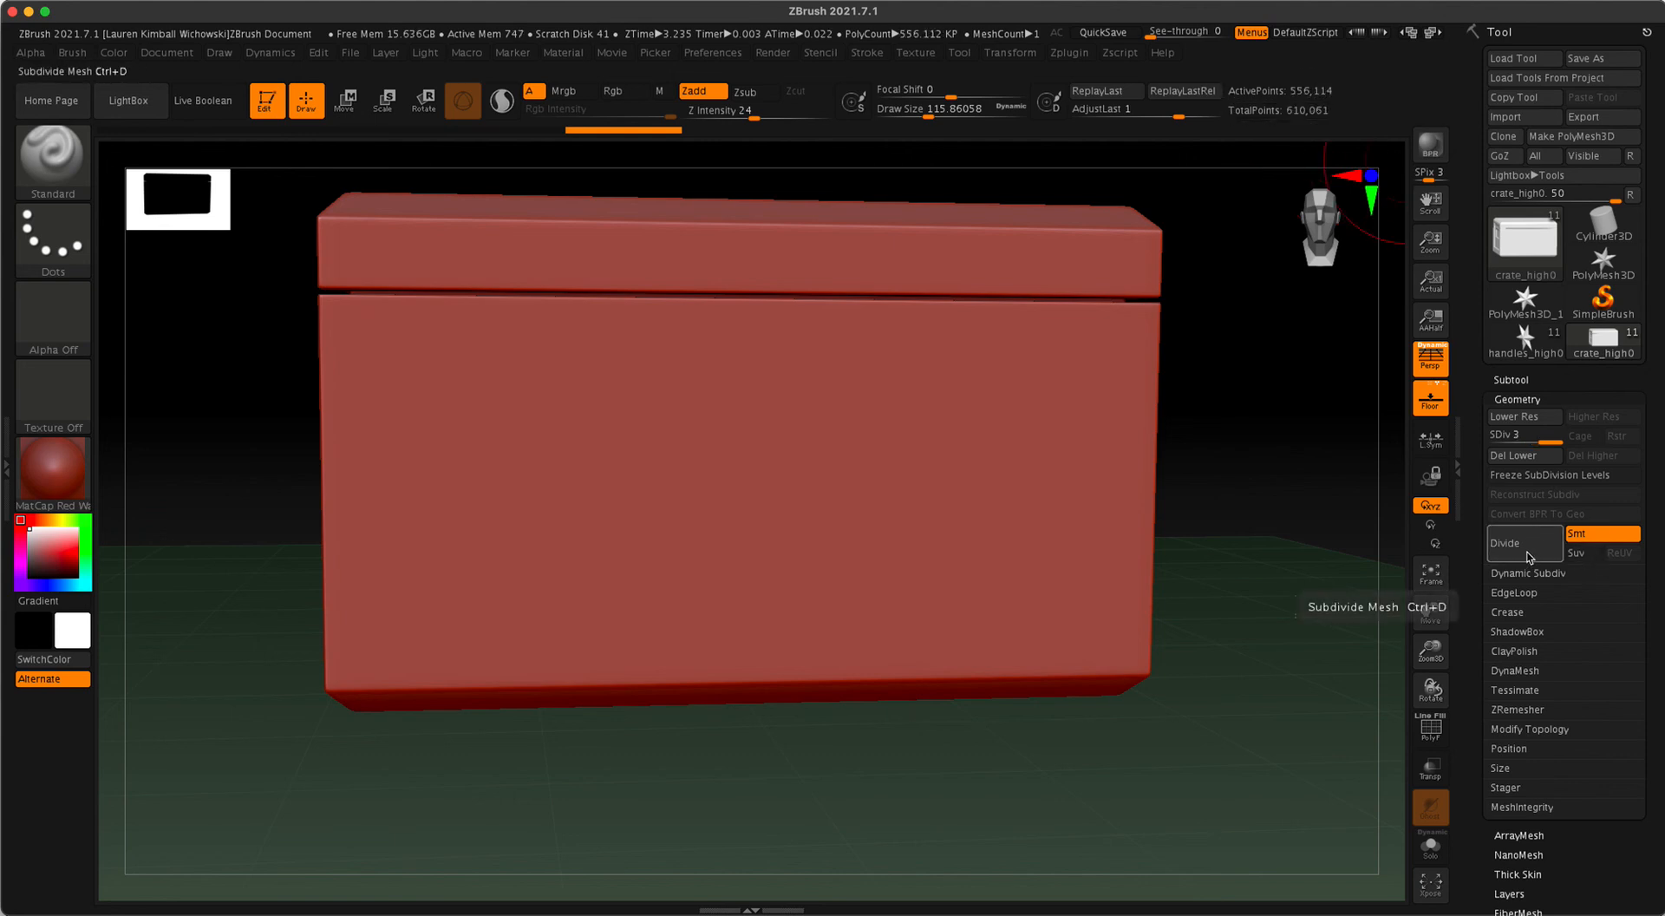
{"action": "left_click", "coordinate": [1528, 557]}
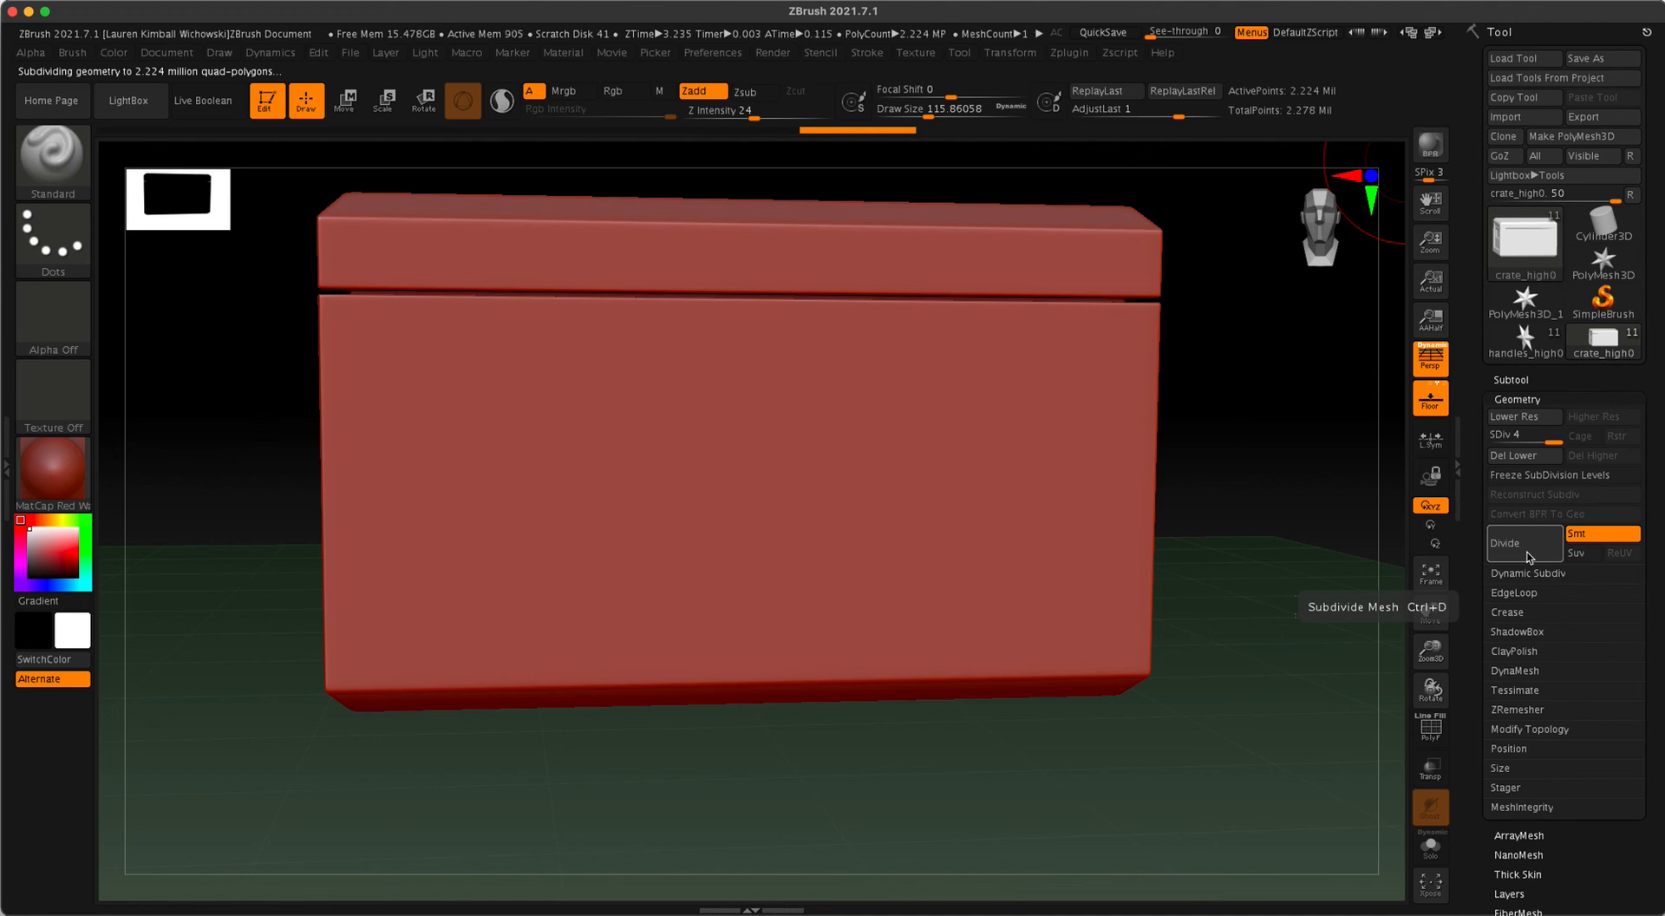
{"action": "left_click", "coordinate": [1528, 556]}
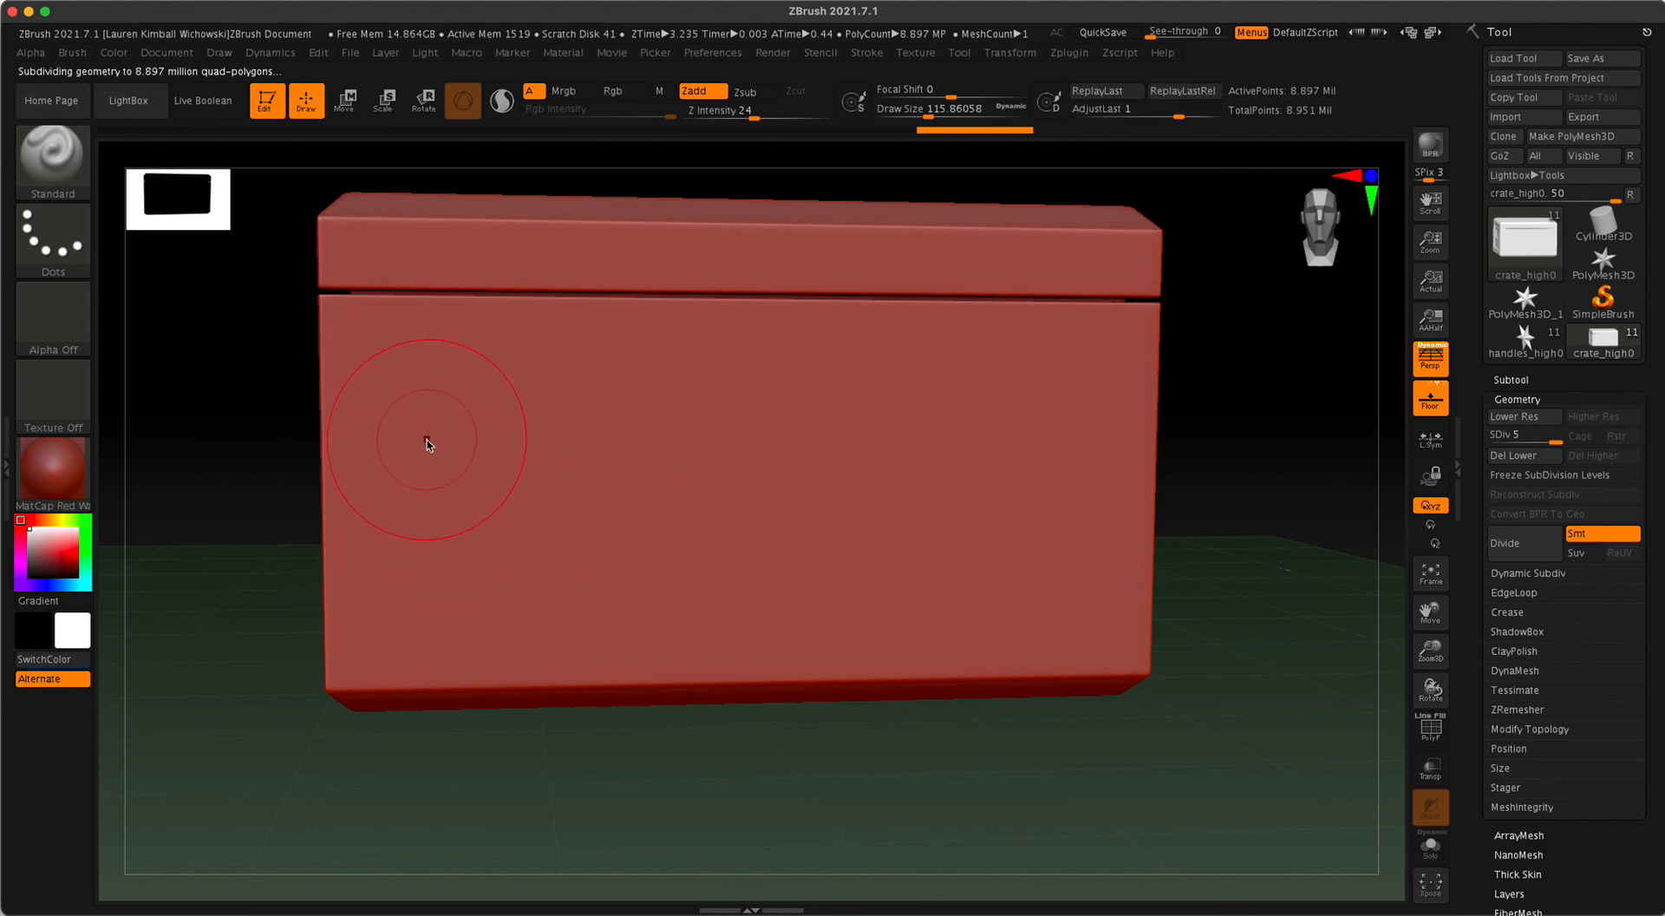
- Try a wide wavy stroke across the subdivided crate's front face and undo it
{"action": "mouse_move", "coordinate": [432, 448]}
{"action": "left_mouse_down"}
{"action": "mouse_move", "coordinate": [465, 532]}
{"action": "mouse_move", "coordinate": [639, 528]}
{"action": "mouse_move", "coordinate": [933, 424]}
{"action": "mouse_move", "coordinate": [1078, 513]}
{"action": "left_mouse_up"}
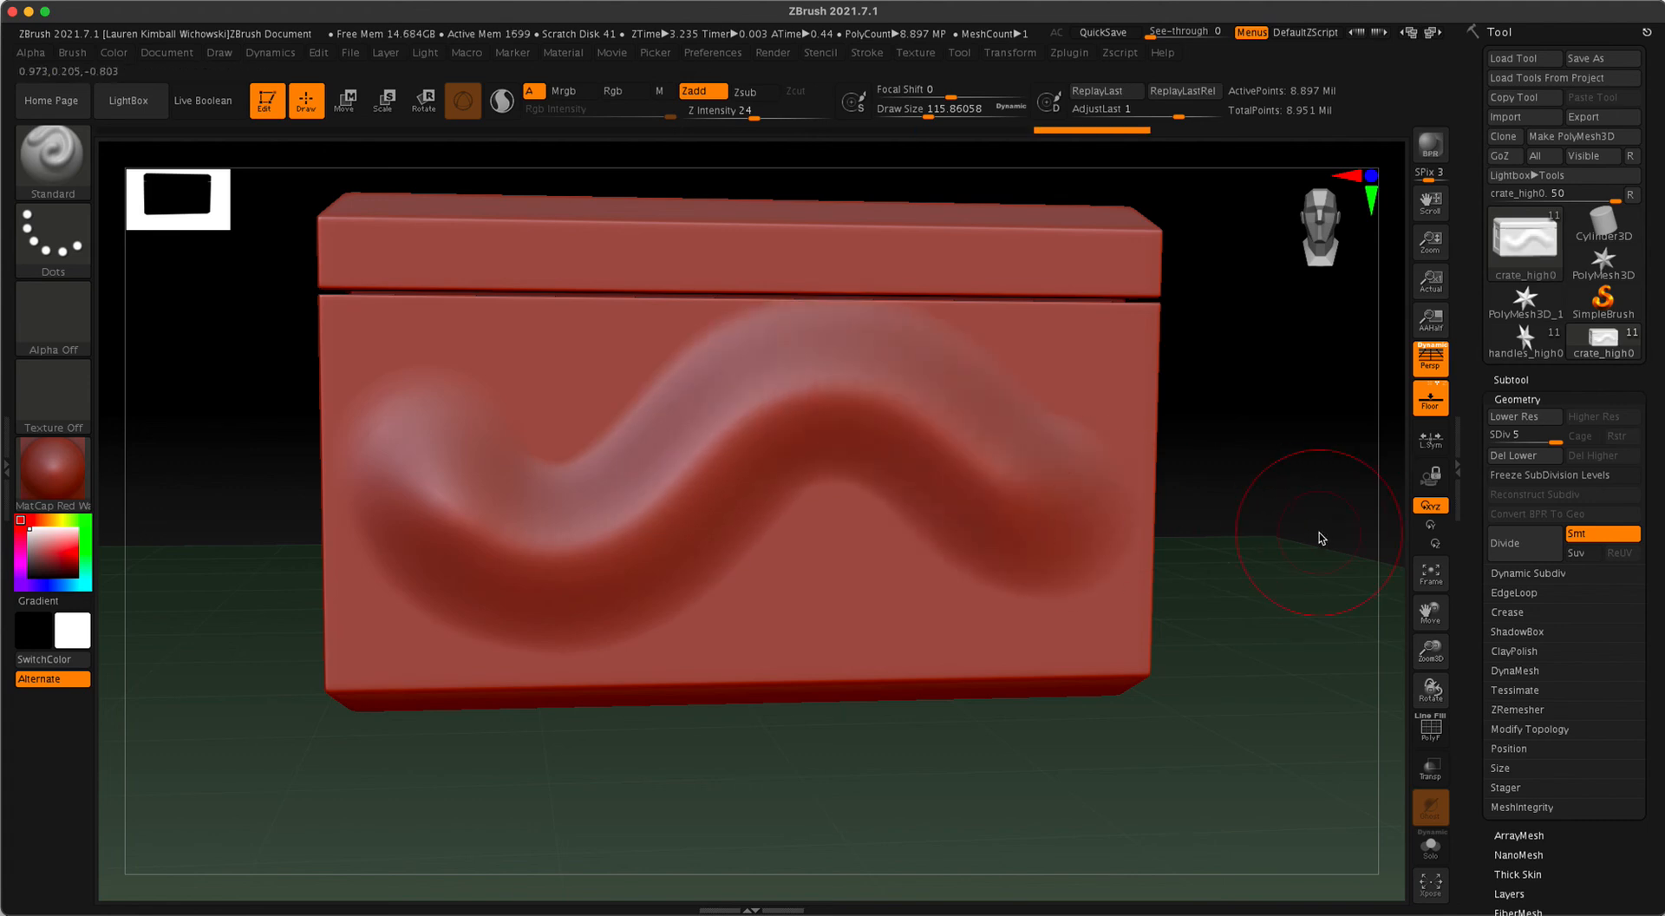
{"action": "key", "text": "ctrl"}
{"action": "key", "text": "ctrl+z"}
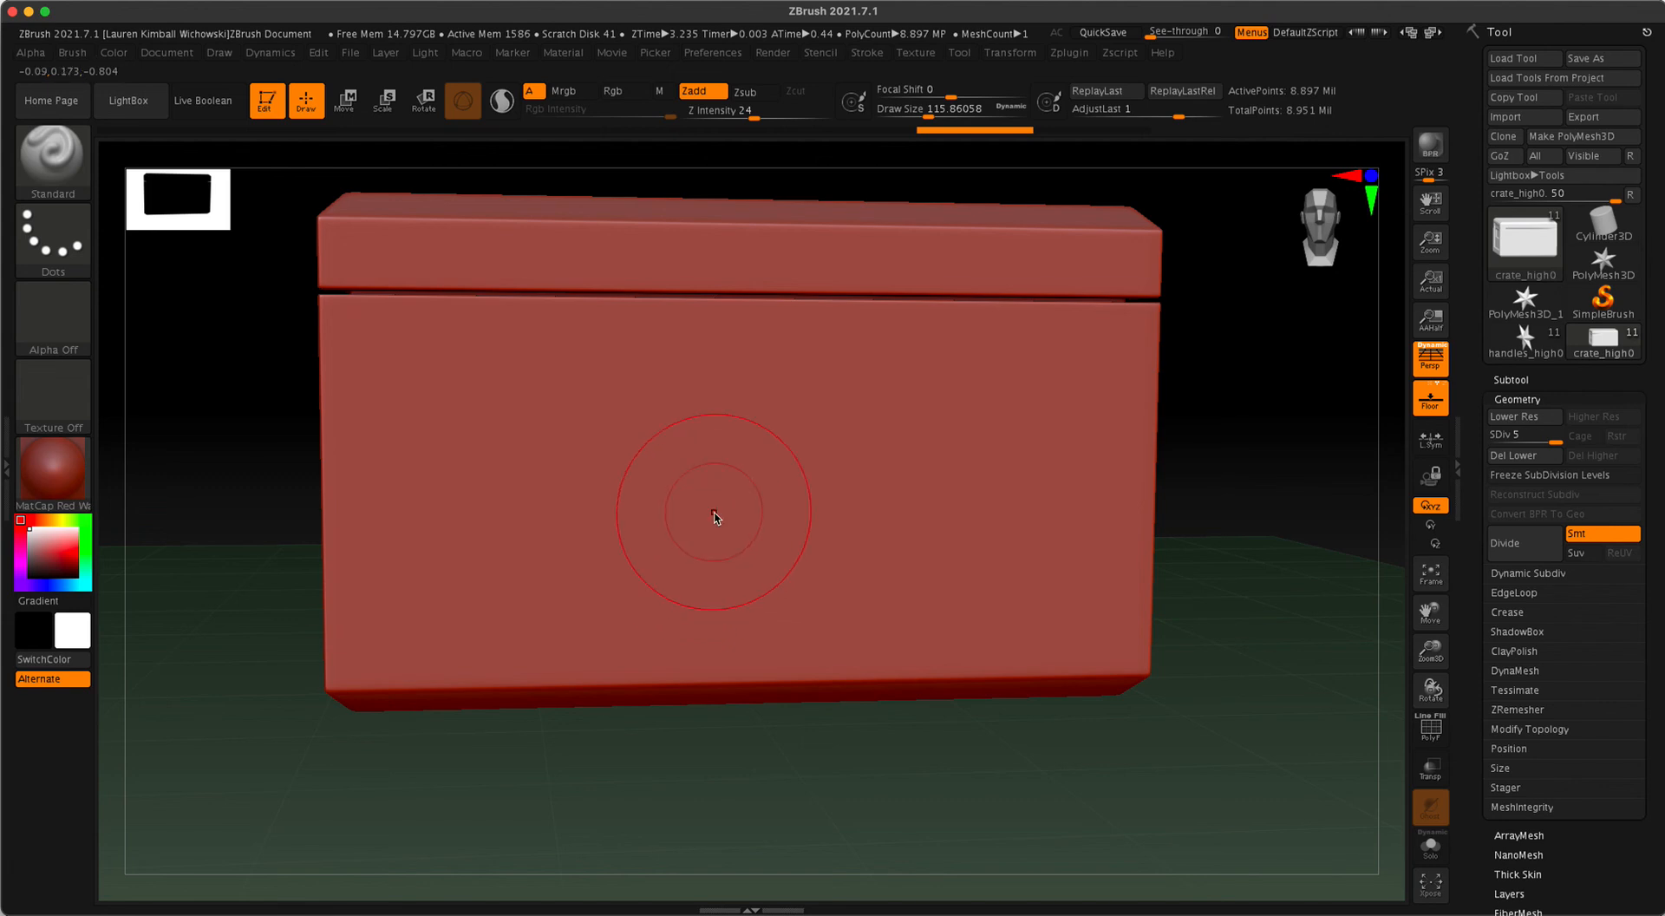
- Reduce the Draw Size to about 44, try a narrow wavy stroke on the crate's front face, inspect its relief, and undo it
{"action": "key", "text": "s"}
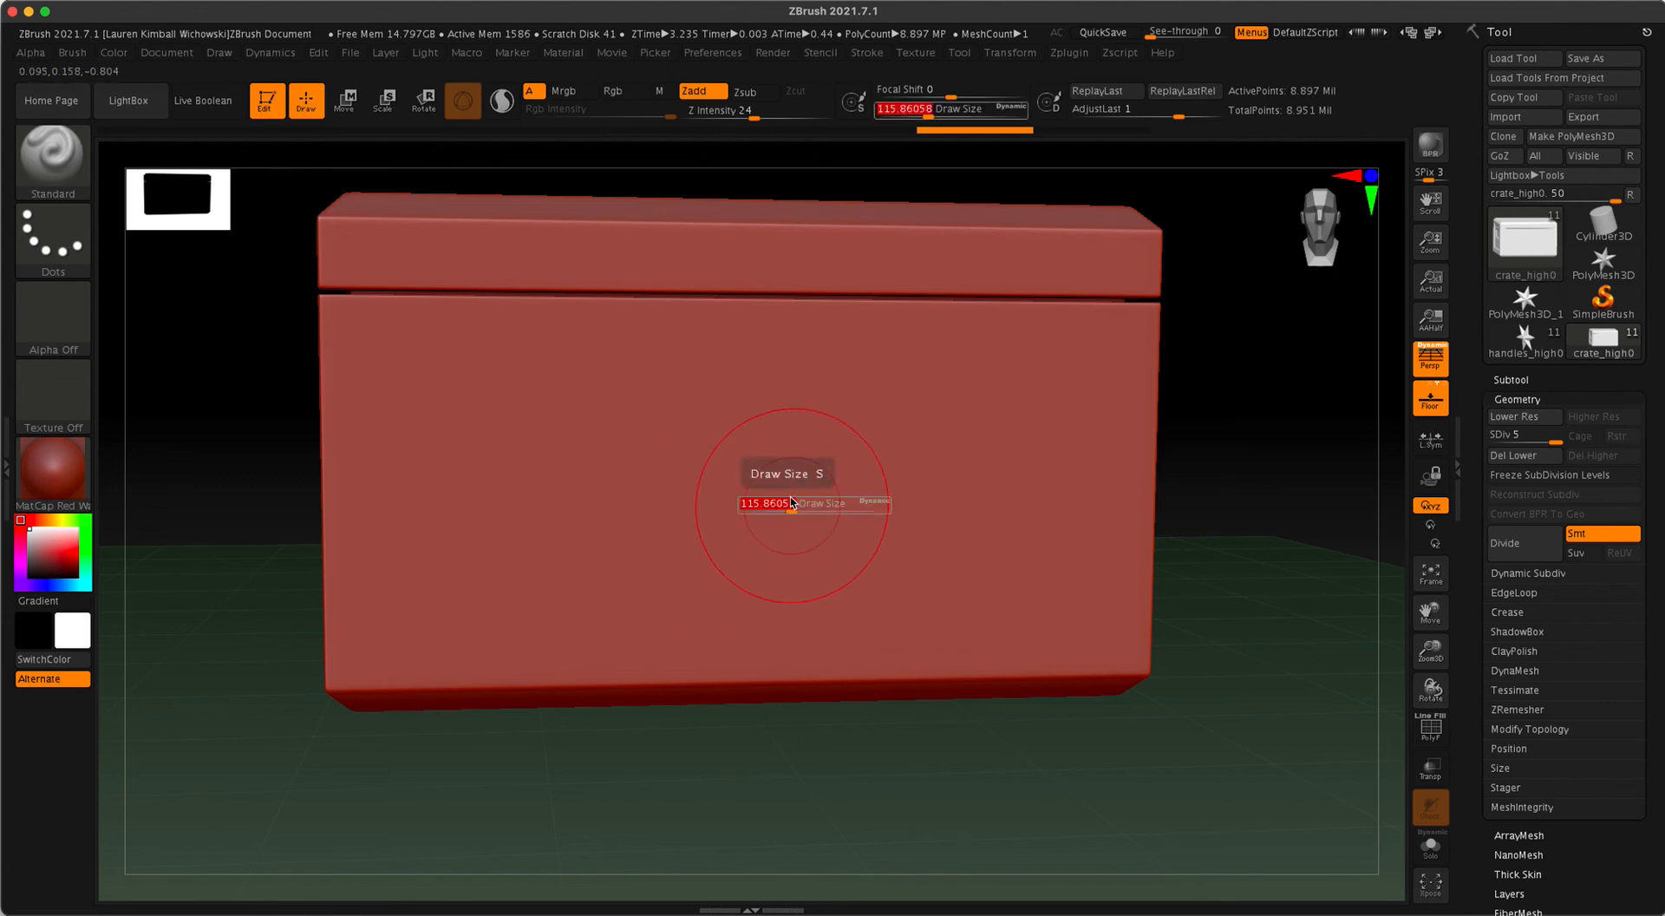
{"action": "left_click_drag", "start_coordinate": [793, 511], "coordinate": [770, 512]}
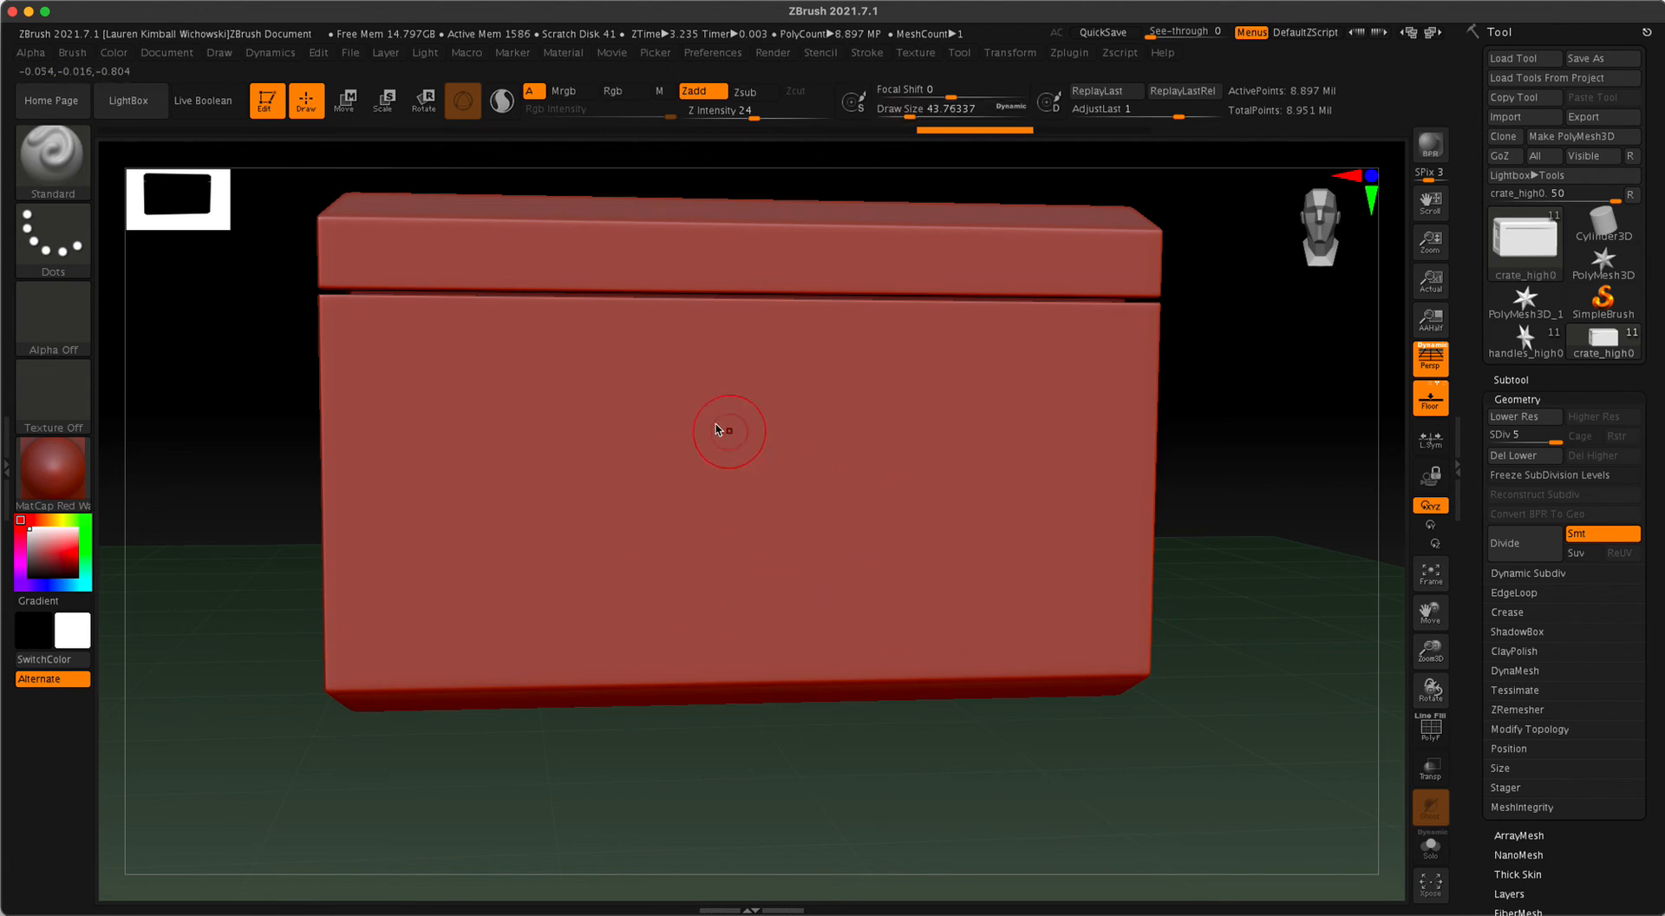
{"action": "mouse_move", "coordinate": [460, 385]}
{"action": "left_mouse_down"}
{"action": "mouse_move", "coordinate": [459, 434]}
{"action": "mouse_move", "coordinate": [544, 446]}
{"action": "mouse_move", "coordinate": [670, 577]}
{"action": "mouse_move", "coordinate": [804, 400]}
{"action": "mouse_move", "coordinate": [989, 555]}
{"action": "mouse_move", "coordinate": [1011, 490]}
{"action": "left_mouse_up"}
{"action": "left_click_drag", "start_coordinate": [1264, 517], "coordinate": [1281, 690]}
{"action": "left_click_drag", "start_coordinate": [1078, 673], "coordinate": [1003, 676]}
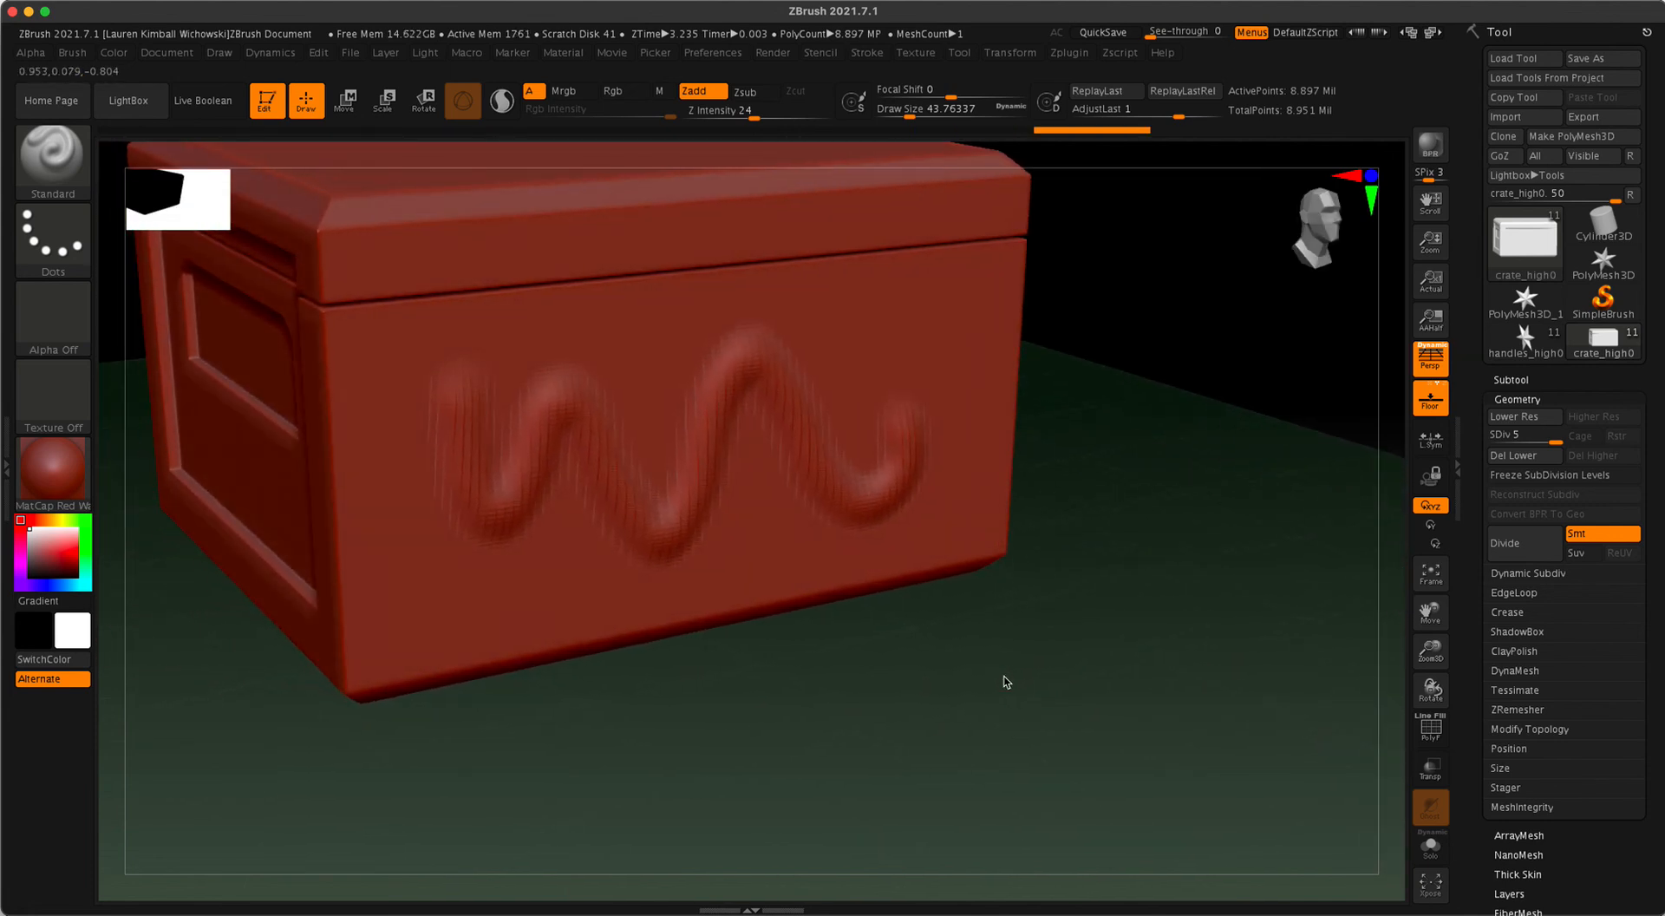
{"action": "left_click_drag", "start_coordinate": [1121, 722], "coordinate": [439, 345]}
{"action": "key", "text": "ctrl"}
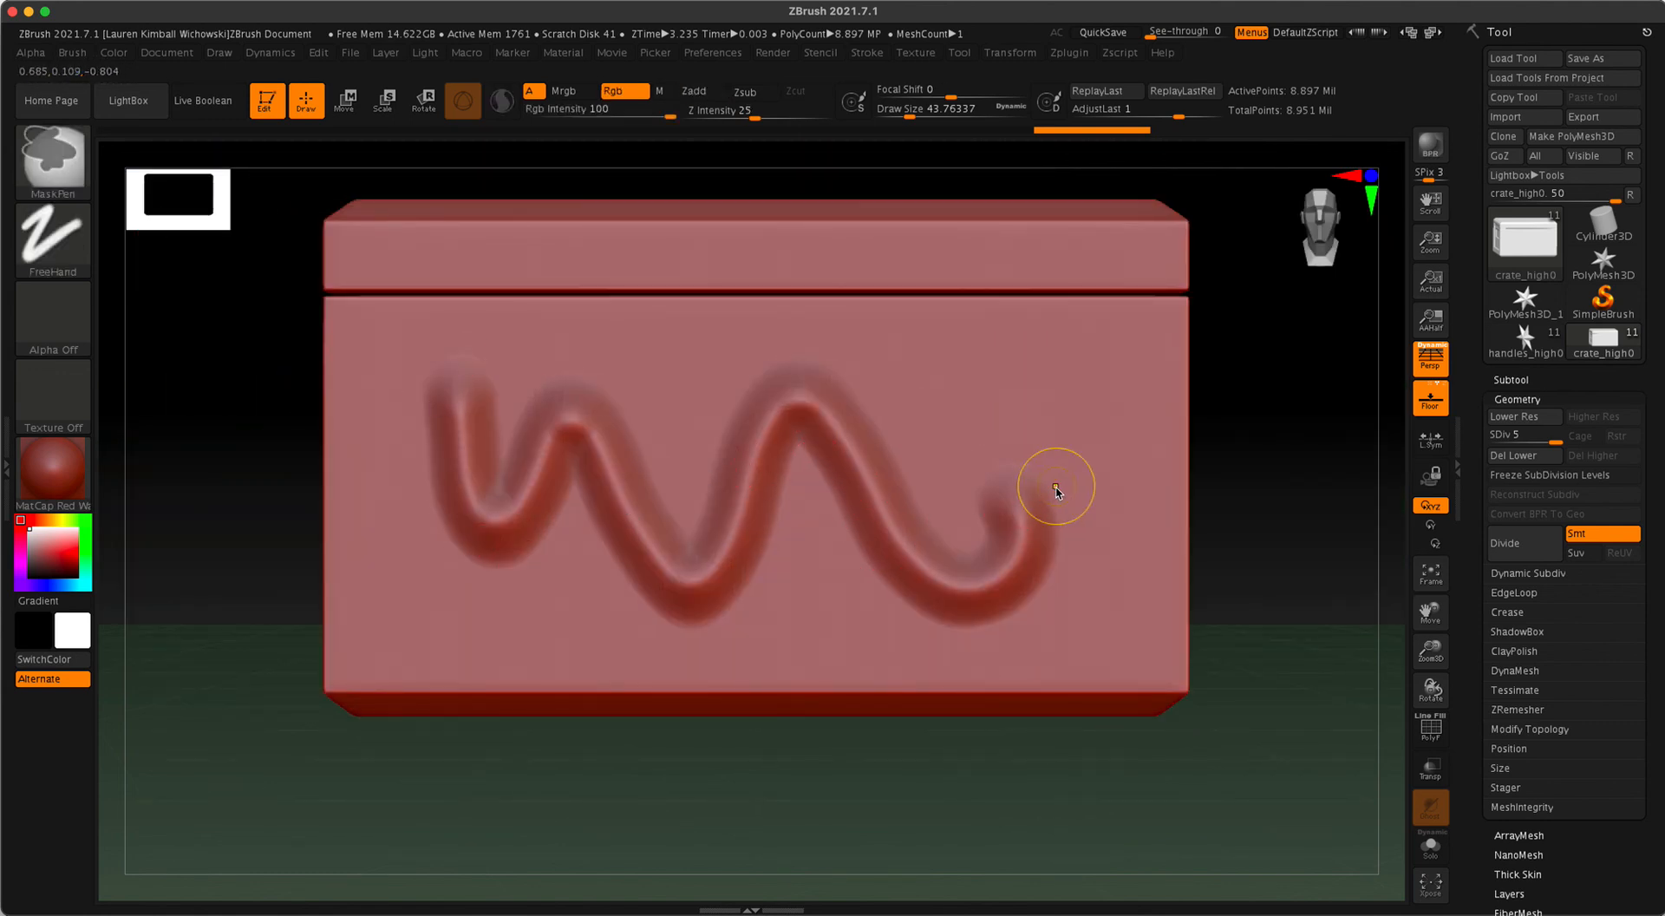
{"action": "key", "text": "ctrl+z"}
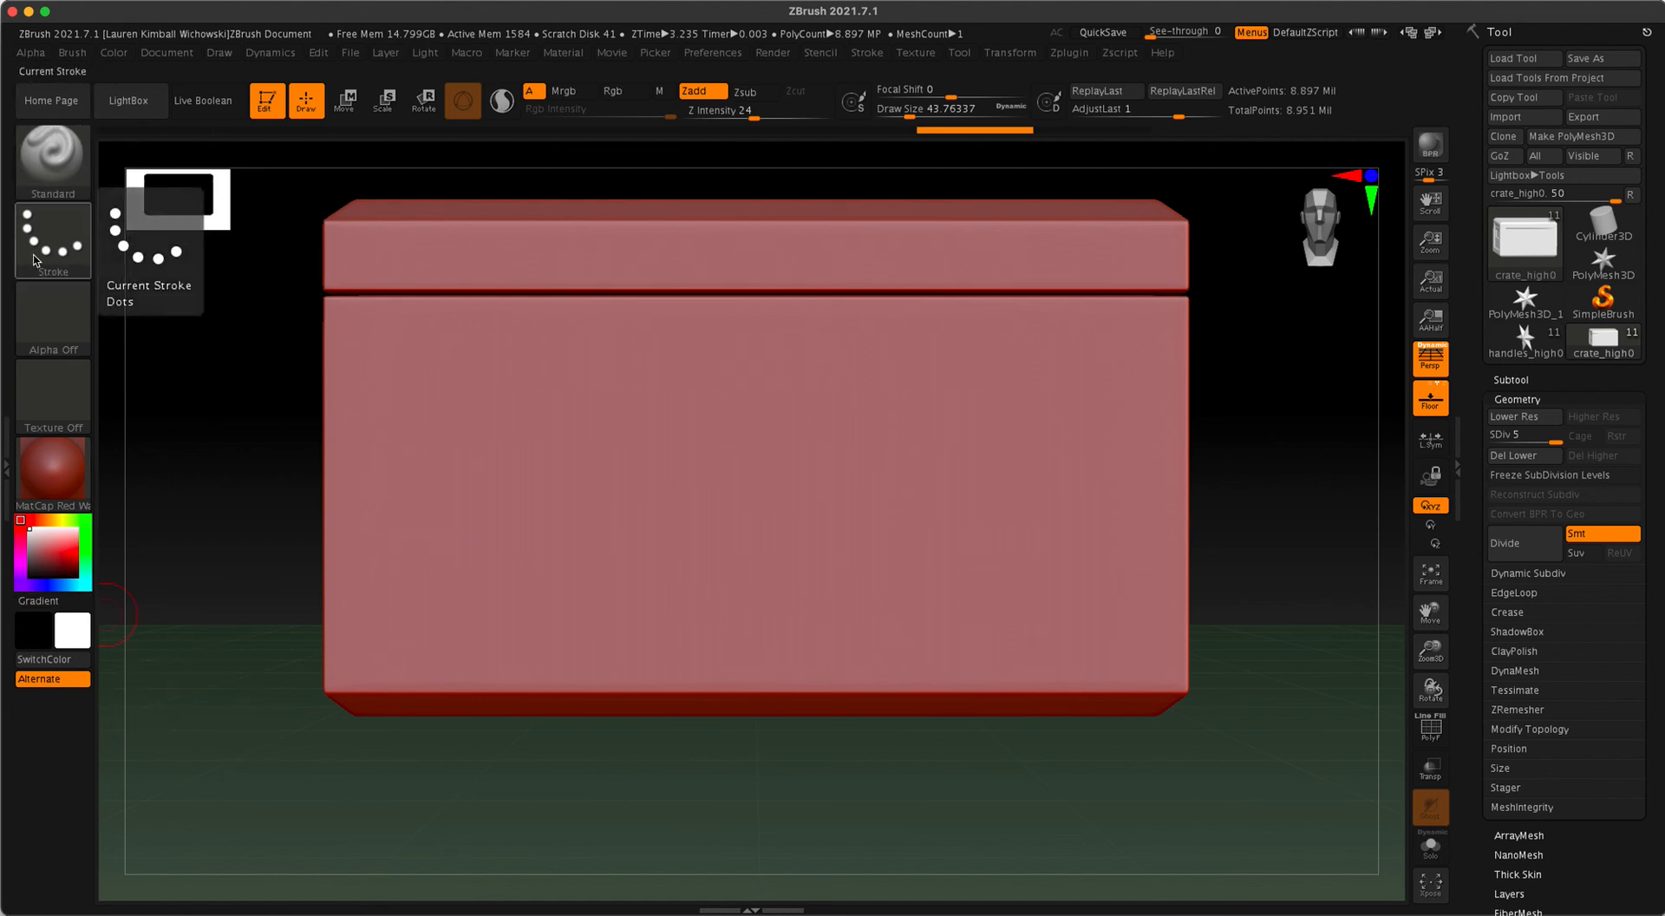
- Assign Alpha 05 to the Standard brush, try looping and straight strokes on the crate's front face, and undo them
{"action": "left_click", "coordinate": [54, 320]}
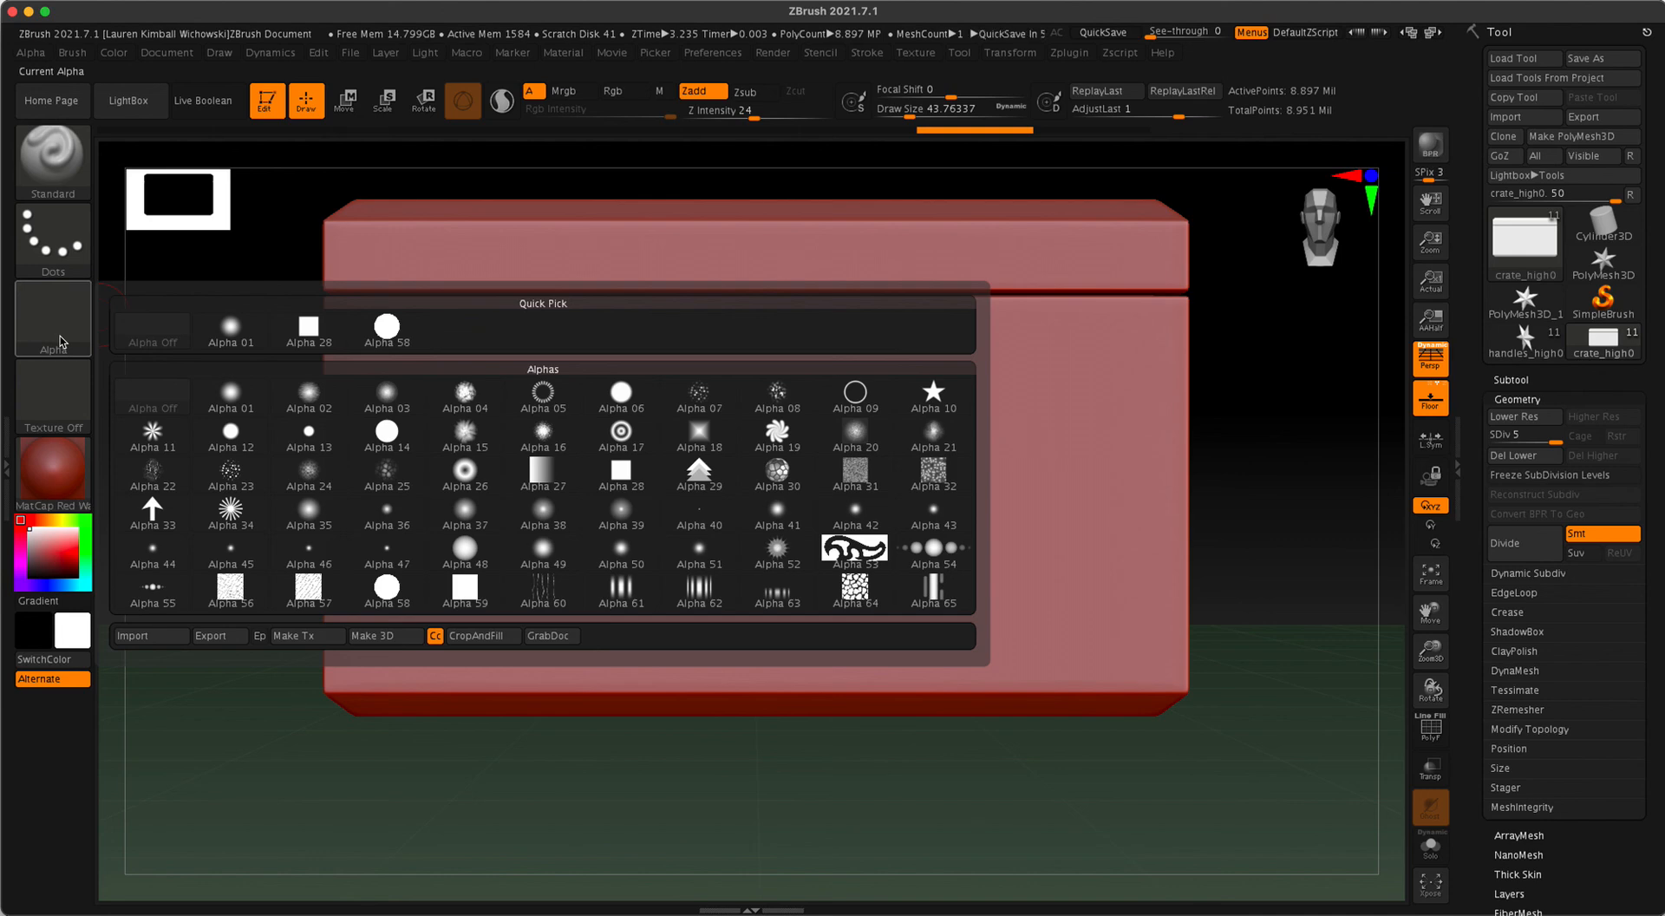
{"action": "left_click", "coordinate": [53, 325]}
{"action": "left_click", "coordinate": [543, 395]}
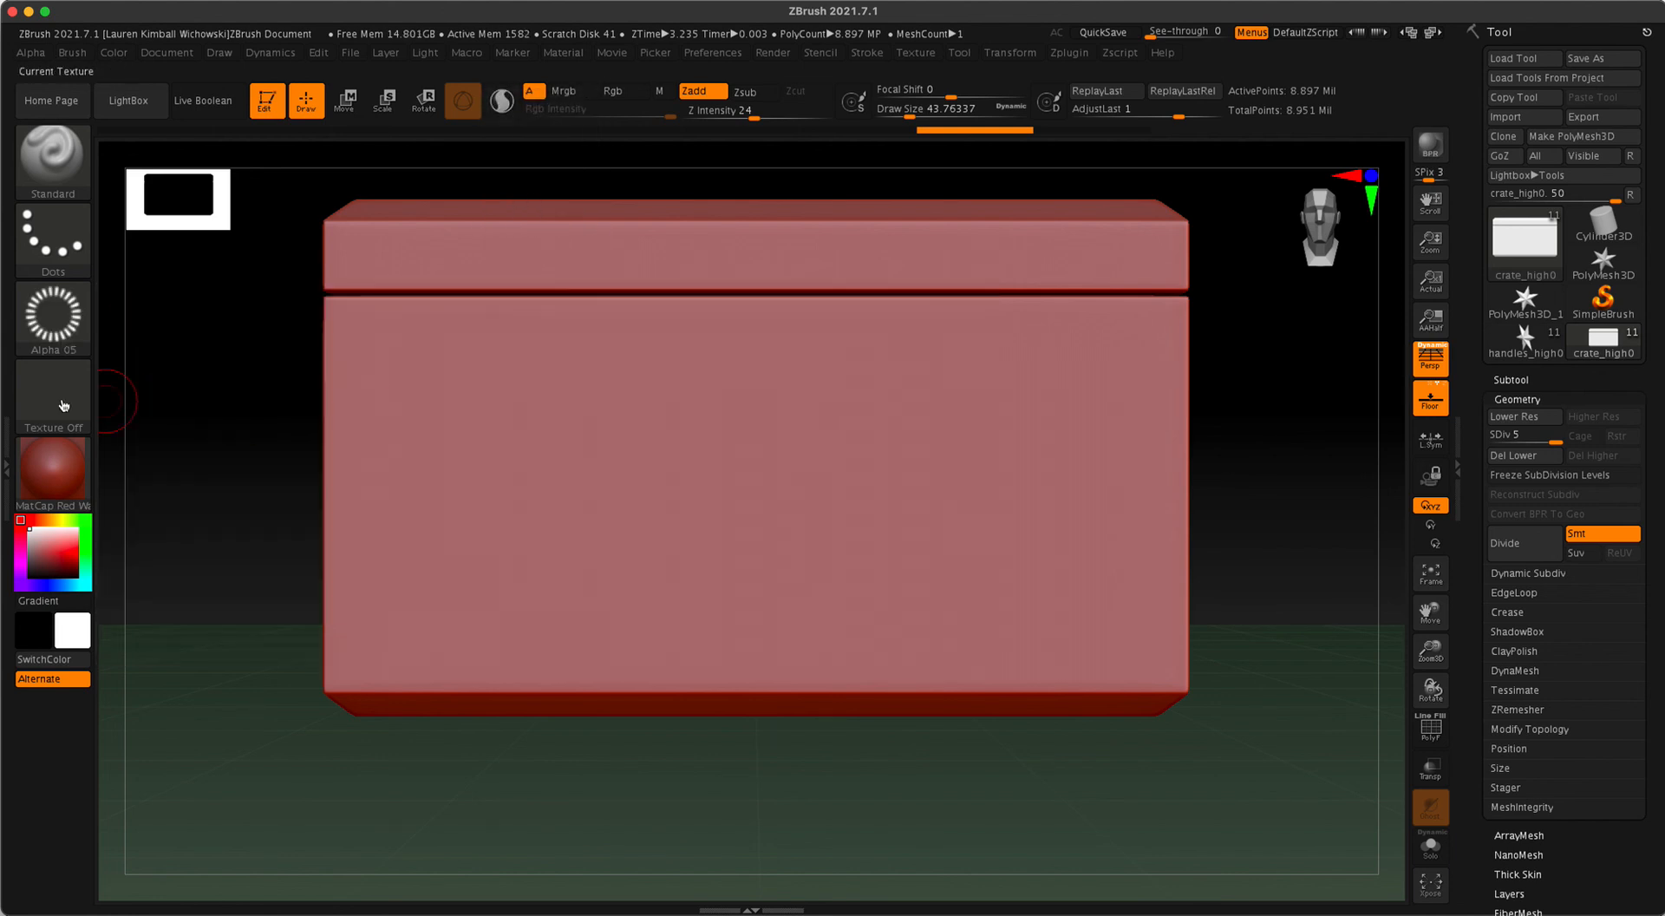
{"action": "mouse_move", "coordinate": [491, 460]}
{"action": "left_mouse_down"}
{"action": "mouse_move", "coordinate": [593, 510]}
{"action": "mouse_move", "coordinate": [784, 364]}
{"action": "mouse_move", "coordinate": [1036, 503]}
{"action": "mouse_move", "coordinate": [1015, 386]}
{"action": "mouse_move", "coordinate": [766, 574]}
{"action": "mouse_move", "coordinate": [495, 486]}
{"action": "mouse_move", "coordinate": [703, 338]}
{"action": "mouse_move", "coordinate": [997, 347]}
{"action": "mouse_move", "coordinate": [771, 447]}
{"action": "mouse_move", "coordinate": [473, 542]}
{"action": "mouse_move", "coordinate": [366, 537]}
{"action": "left_mouse_up"}
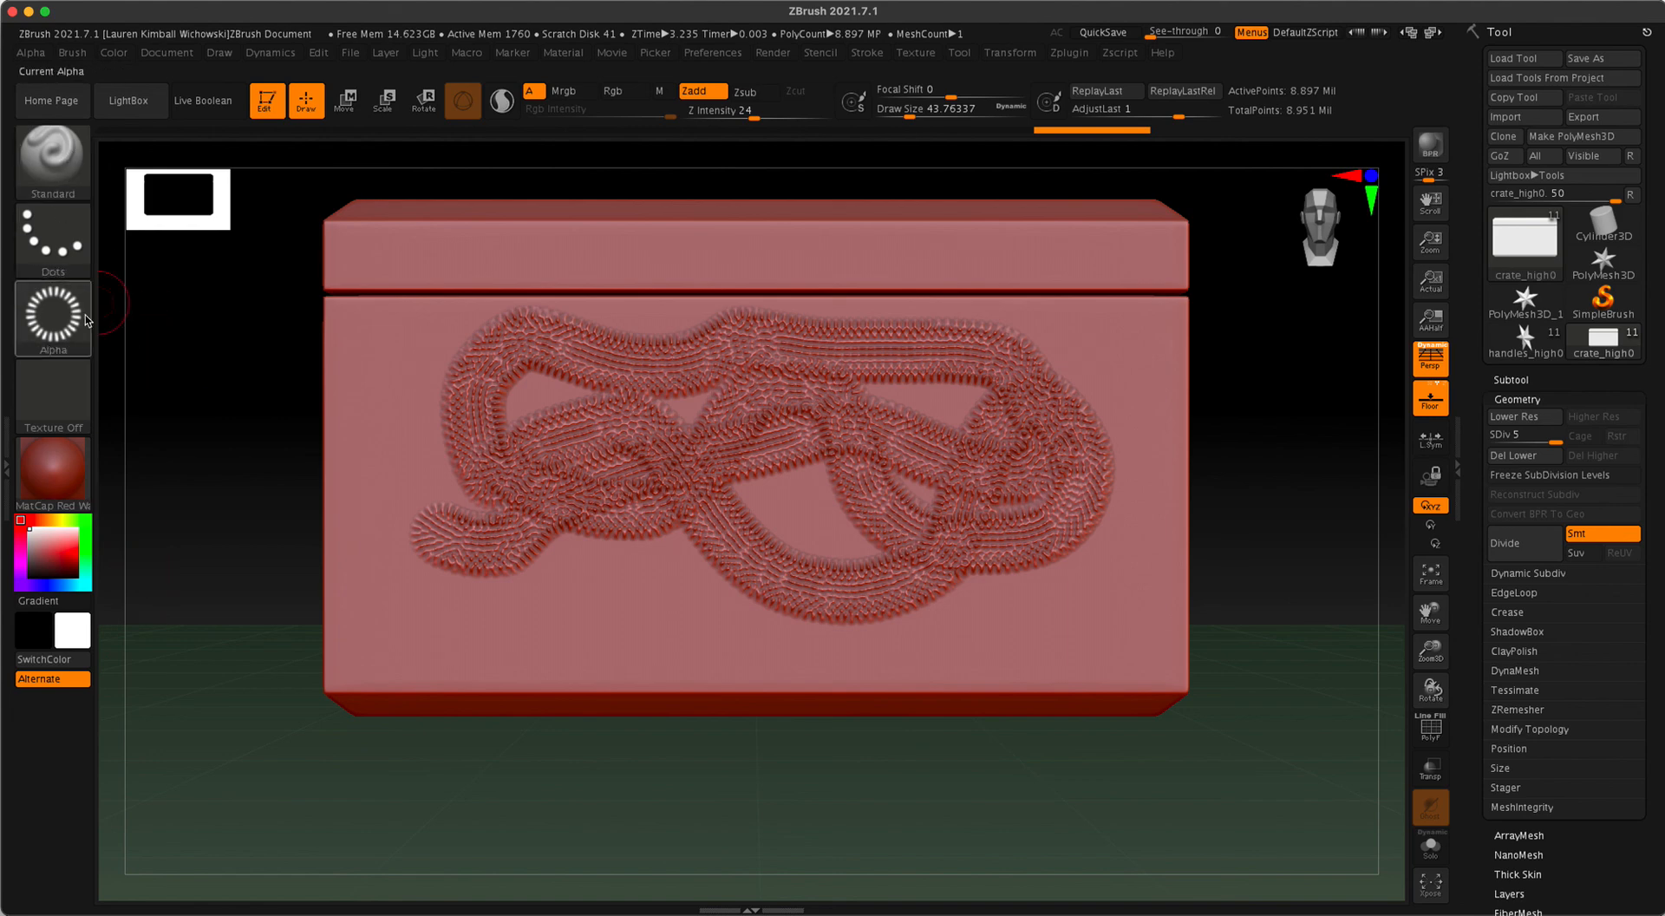
{"action": "key", "text": "ctrl"}
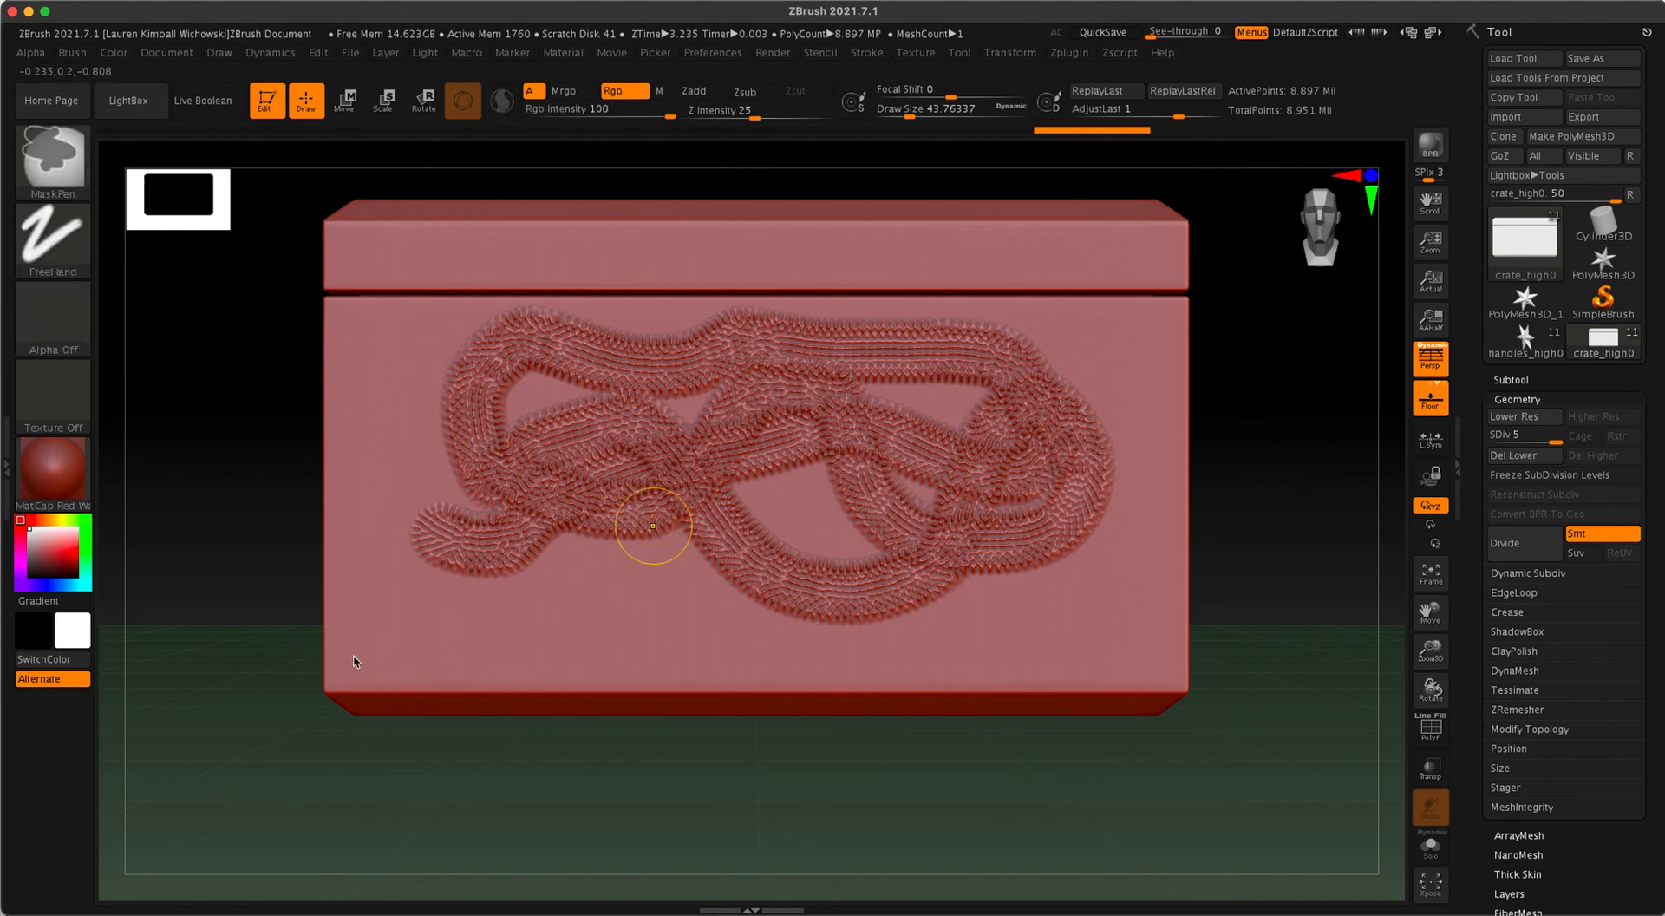
{"action": "key", "text": "ctrl+z"}
{"action": "mouse_move", "coordinate": [443, 416]}
{"action": "left_mouse_down"}
{"action": "mouse_move", "coordinate": [621, 558]}
{"action": "mouse_move", "coordinate": [934, 583]}
{"action": "mouse_move", "coordinate": [1118, 438]}
{"action": "left_mouse_up"}
{"action": "key", "text": "ctrl"}
{"action": "key", "text": "ctrl+z"}
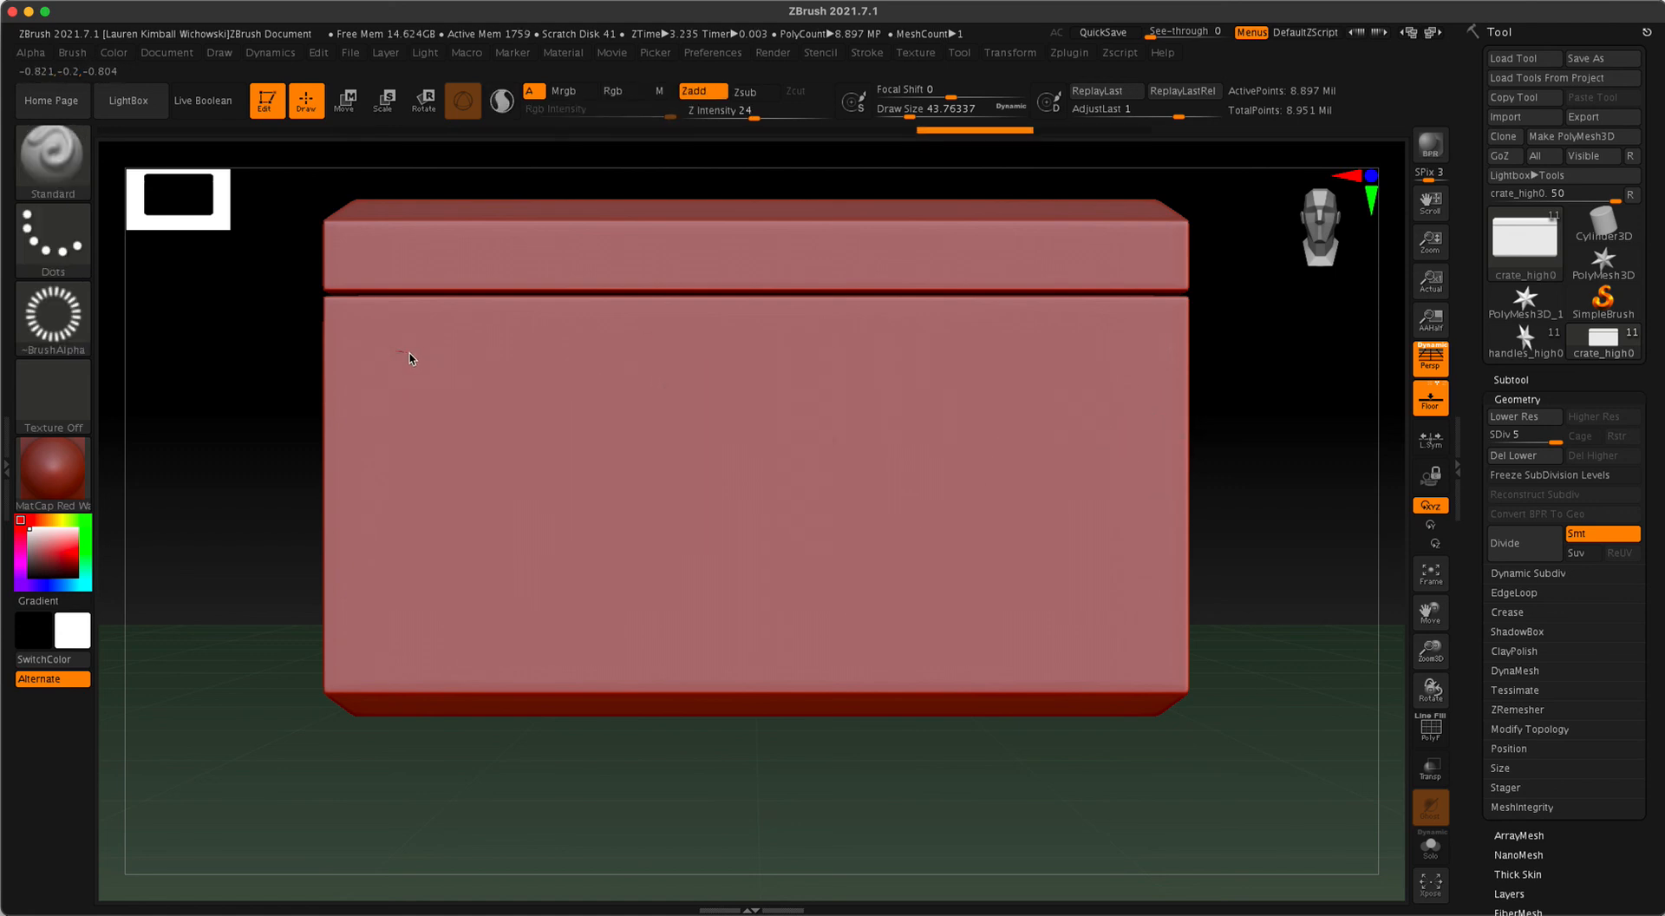
- Compare the Dots and FreeHand stroke types with one horizontal stroke each on the crate's front face, and undo both
{"action": "left_click_drag", "start_coordinate": [381, 371], "coordinate": [990, 382]}
{"action": "left_click", "coordinate": [53, 247]}
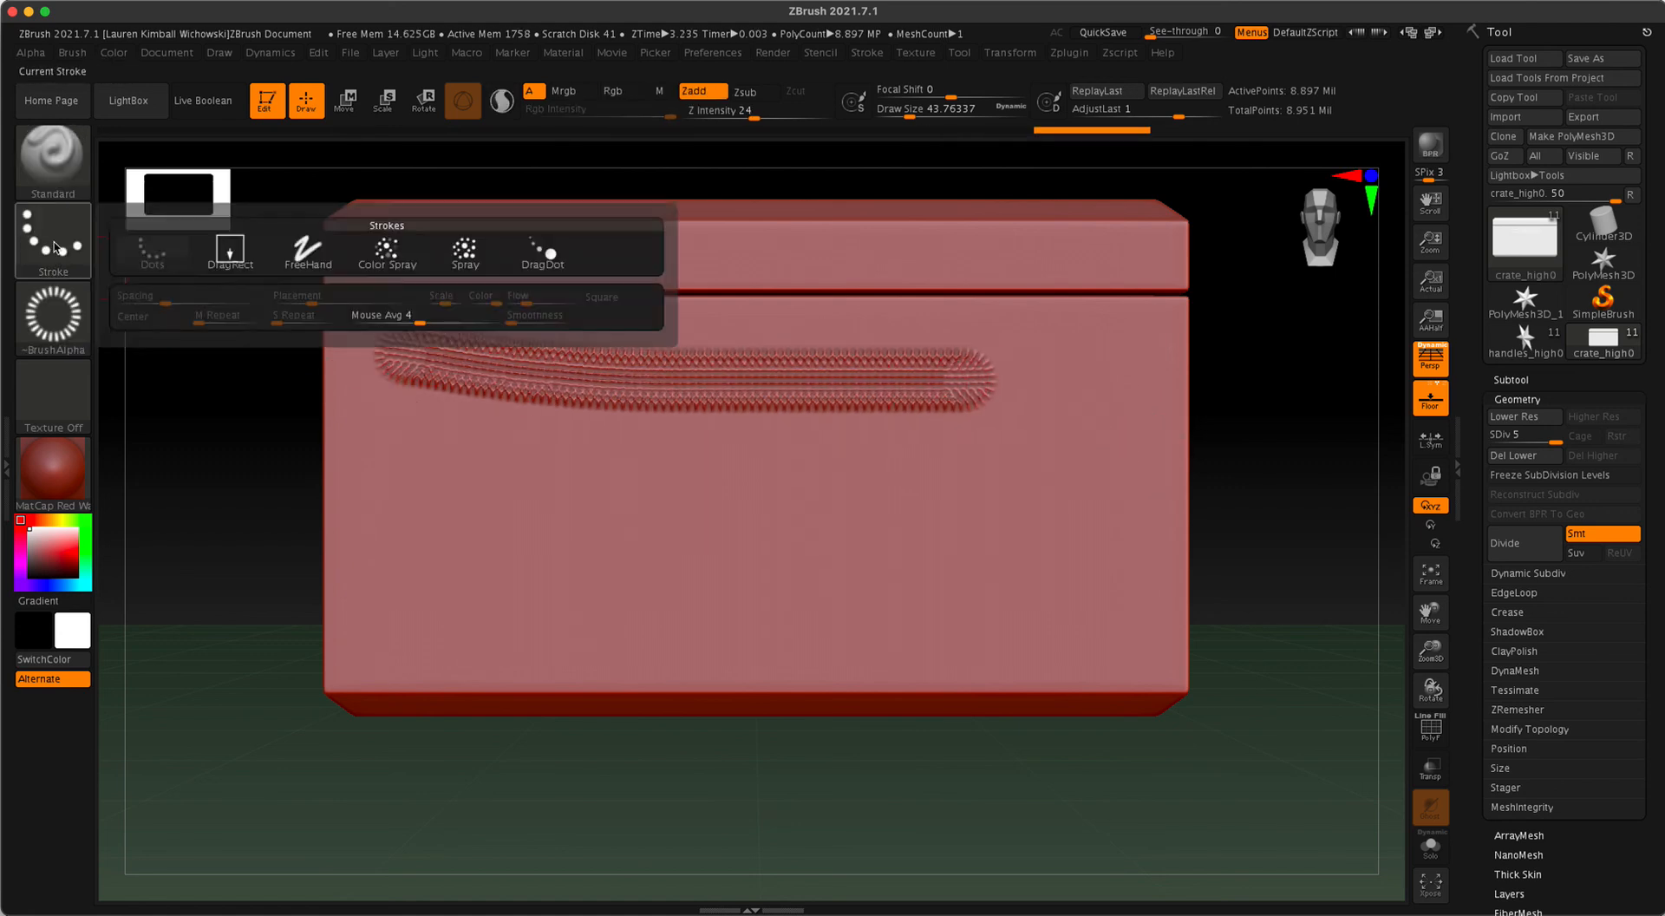
{"action": "left_click", "coordinate": [308, 252]}
{"action": "left_click_drag", "start_coordinate": [409, 469], "coordinate": [1059, 482]}
{"action": "key", "text": "ctrl"}
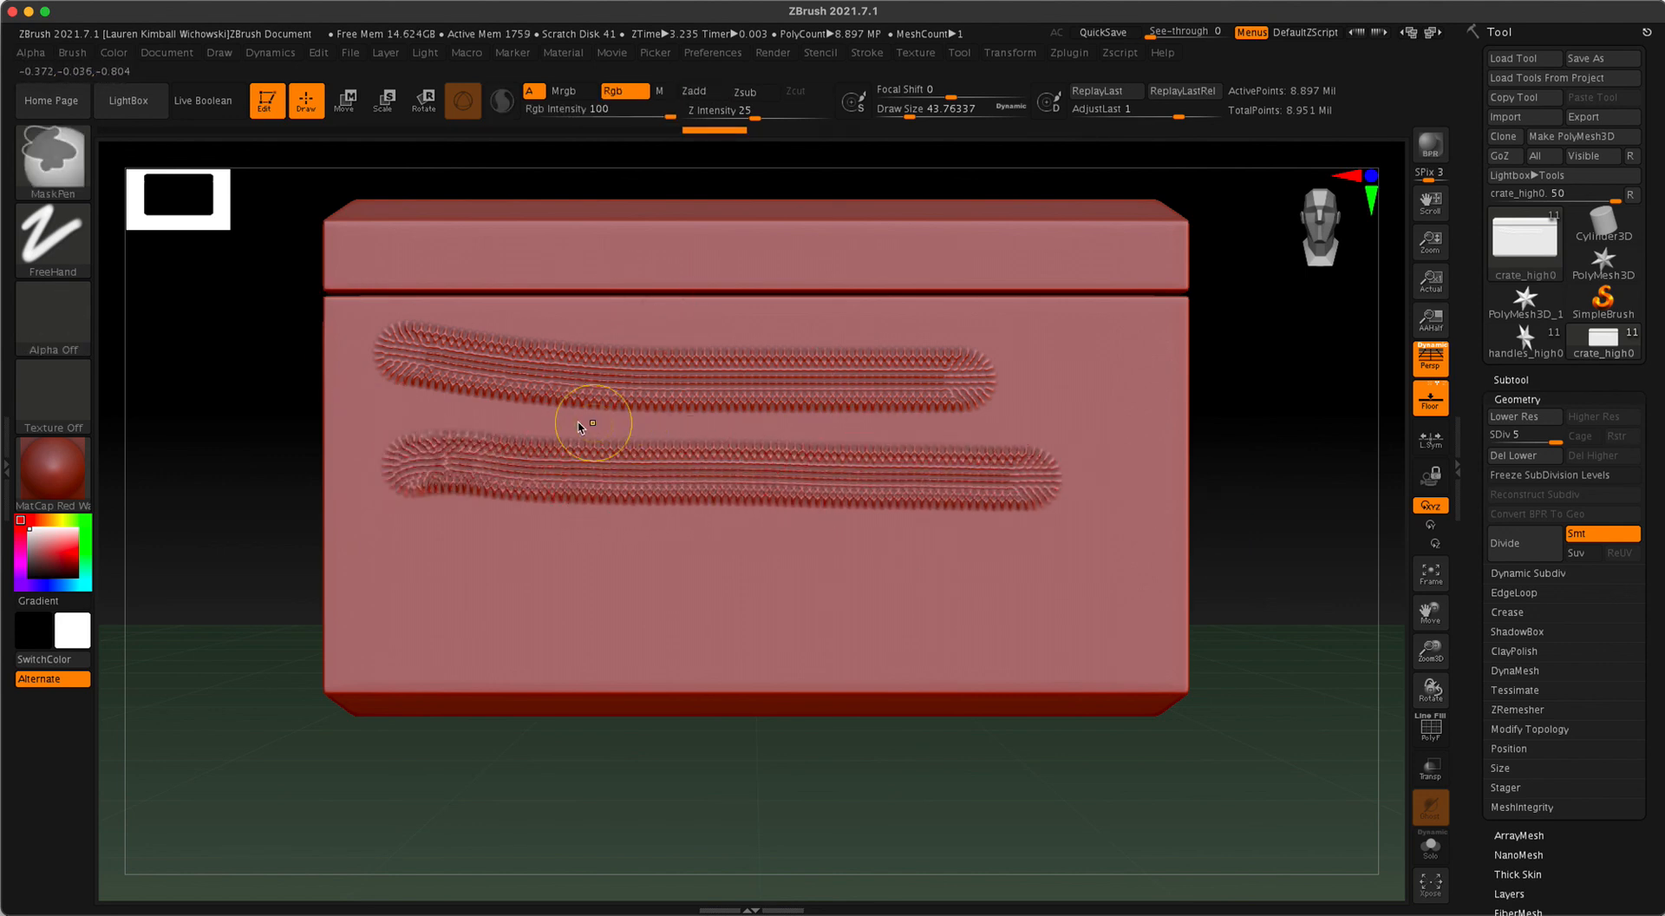
{"action": "key", "text": "ctrl+z"}
{"action": "left_click", "coordinate": [53, 238]}
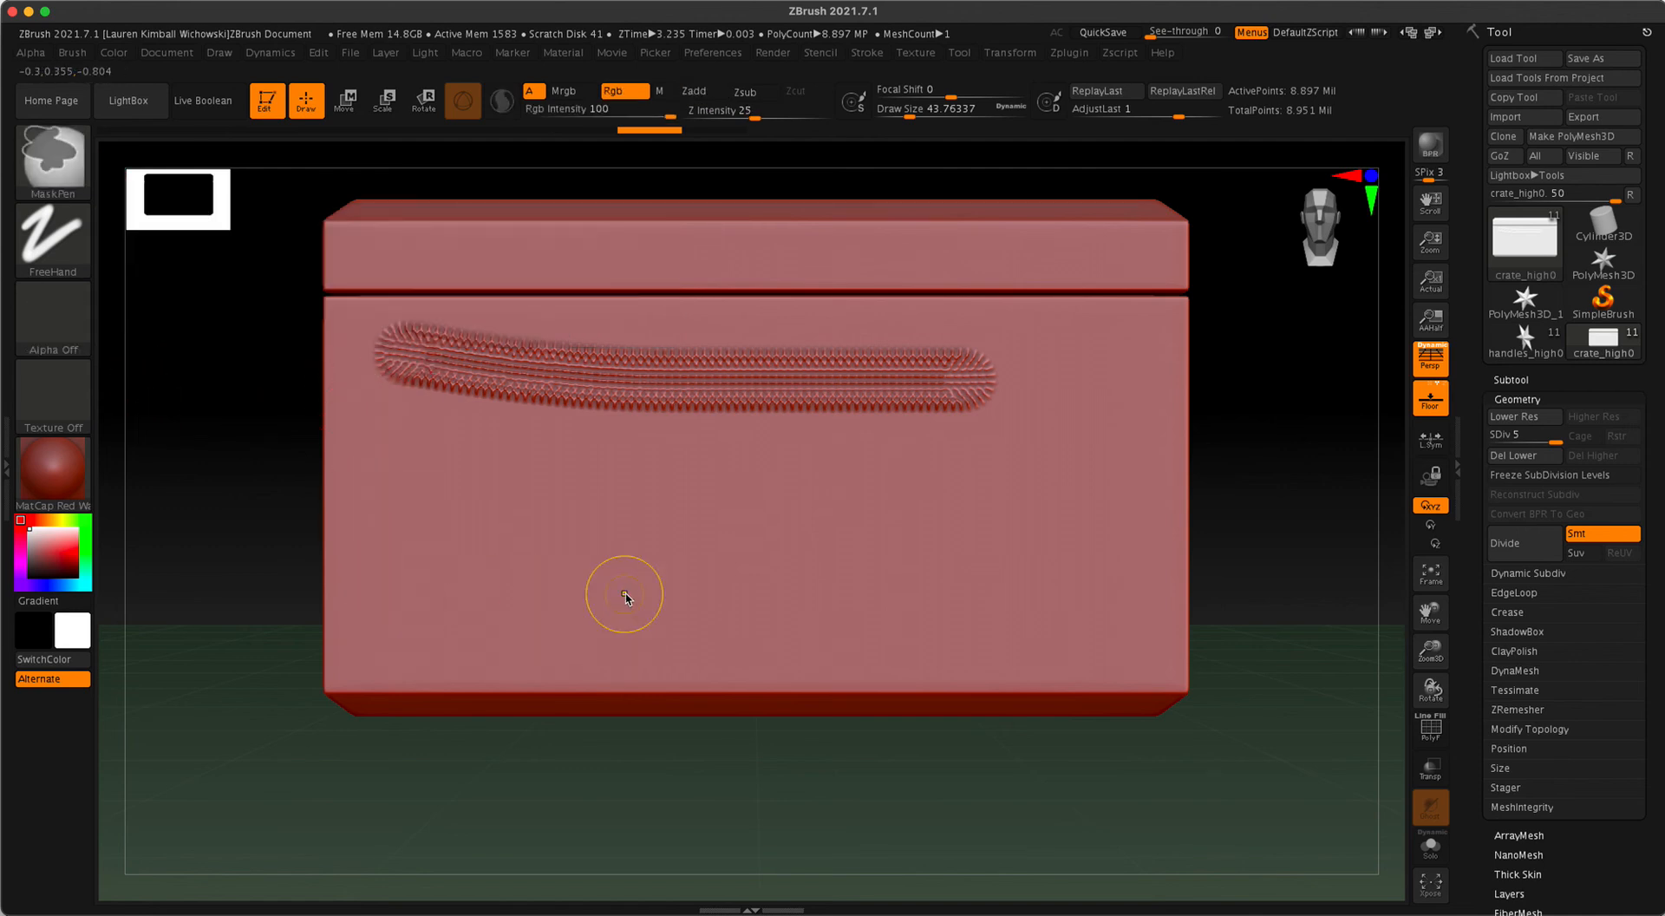
{"action": "key", "text": "ctrl+z"}
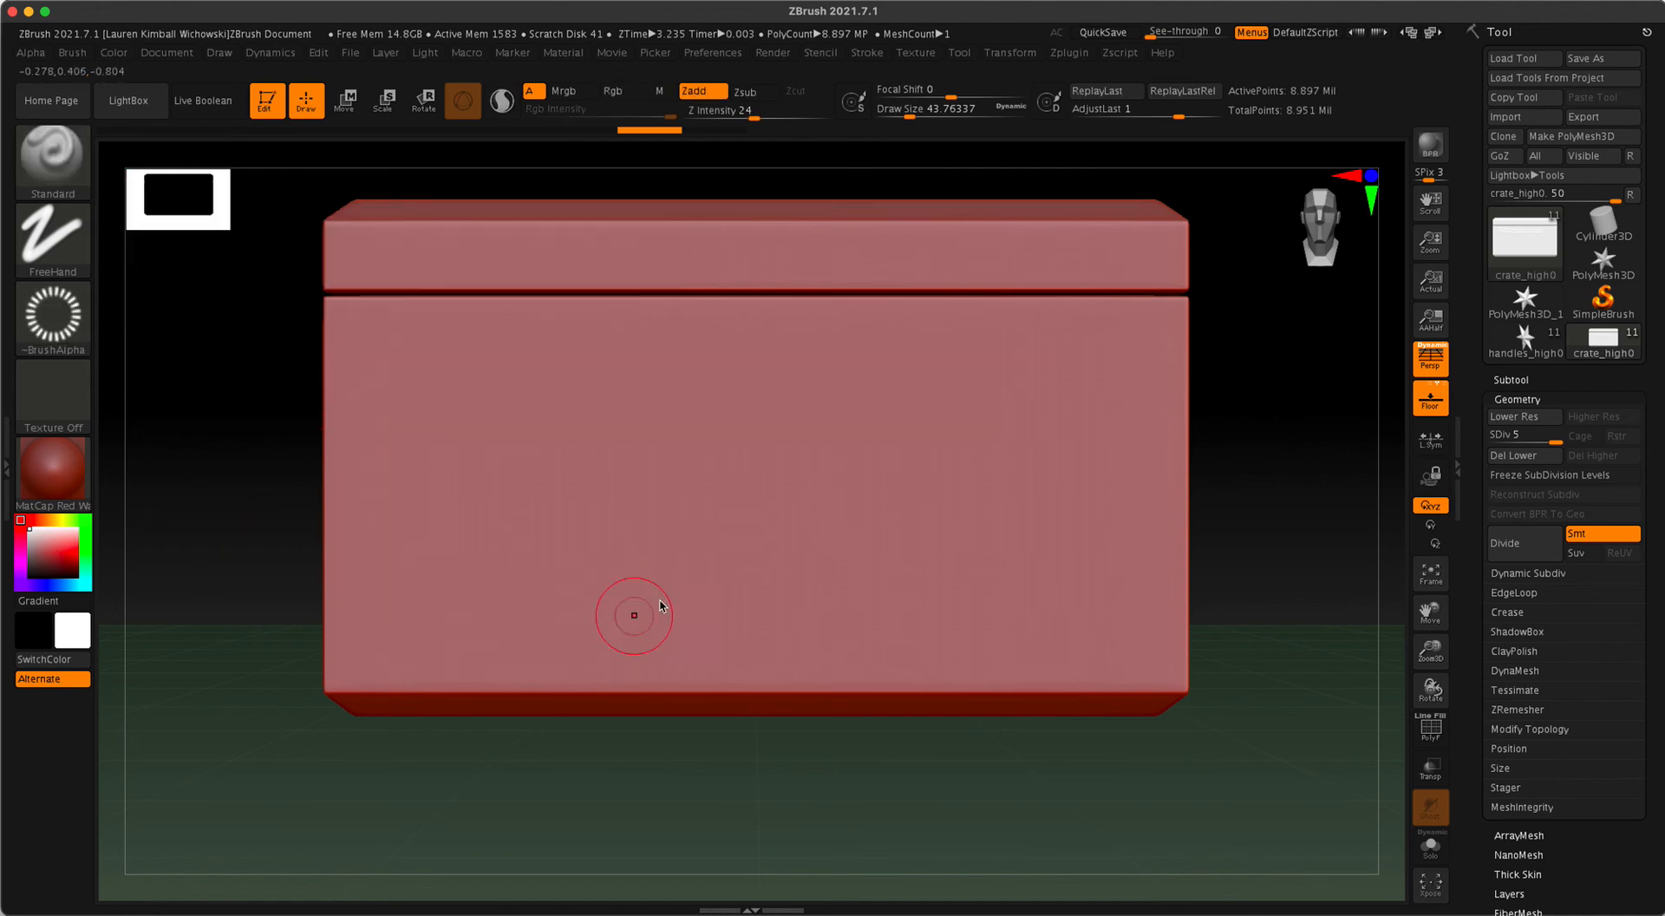
- Switch the brush's stroke type to Color Spray, try scattered alpha strokes across the crate's front face, and undo them
{"action": "left_click", "coordinate": [70, 252]}
{"action": "left_click", "coordinate": [387, 252]}
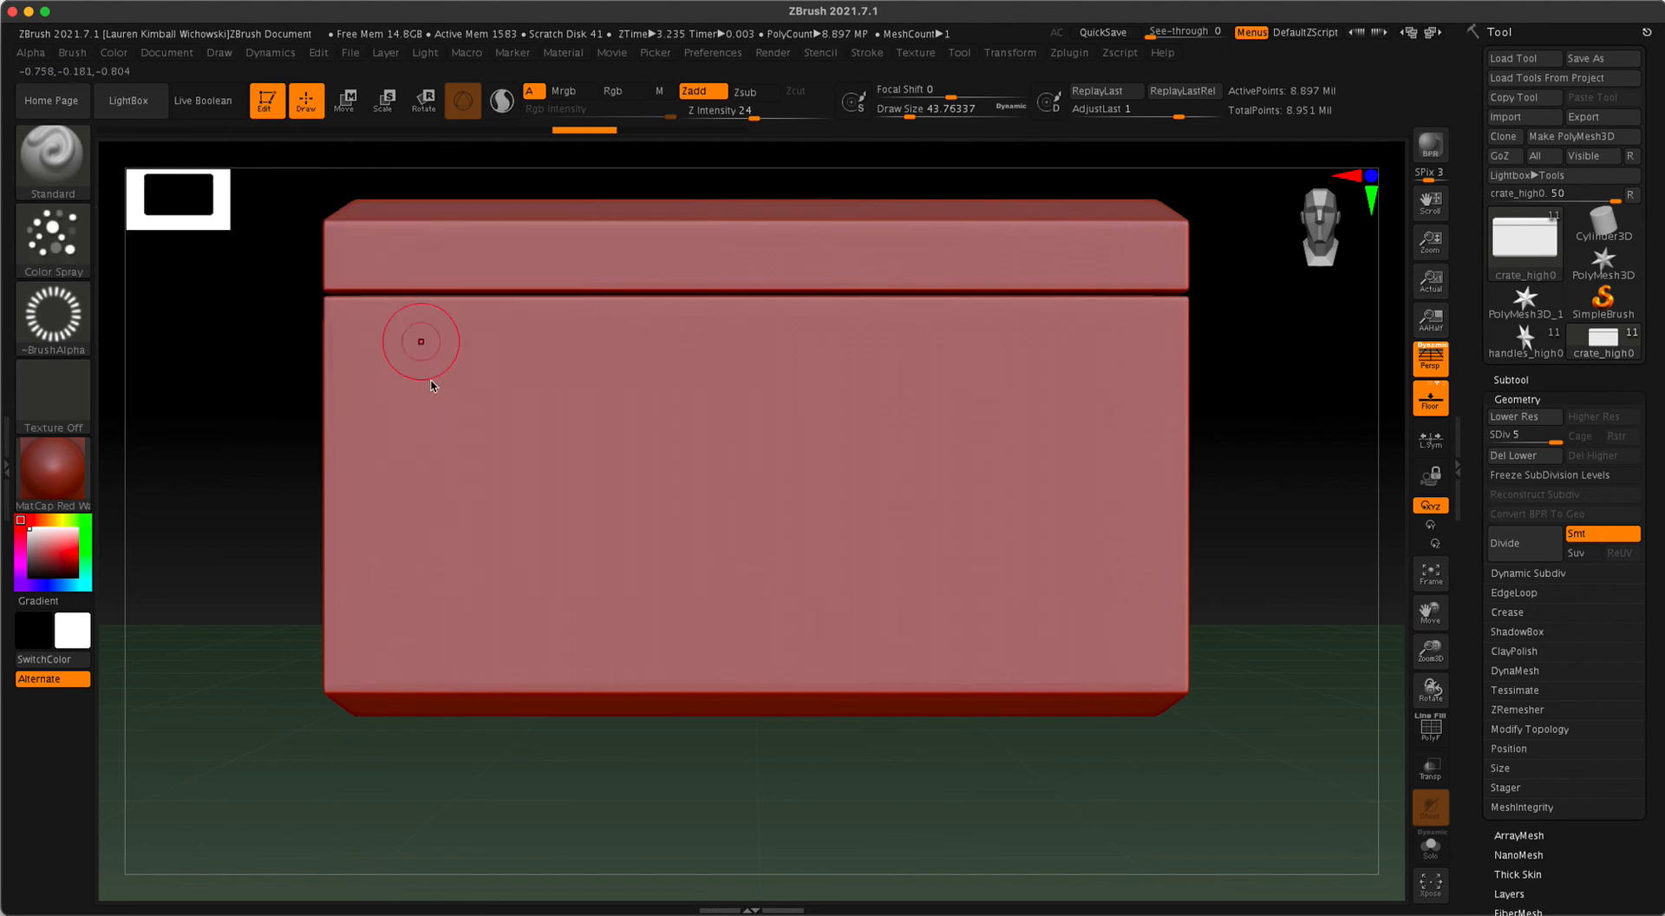
{"action": "mouse_move", "coordinate": [427, 378]}
{"action": "left_mouse_down"}
{"action": "mouse_move", "coordinate": [529, 523]}
{"action": "mouse_move", "coordinate": [624, 455]}
{"action": "mouse_move", "coordinate": [824, 547]}
{"action": "mouse_move", "coordinate": [998, 459]}
{"action": "mouse_move", "coordinate": [753, 421]}
{"action": "mouse_move", "coordinate": [373, 520]}
{"action": "mouse_move", "coordinate": [549, 418]}
{"action": "left_mouse_up"}
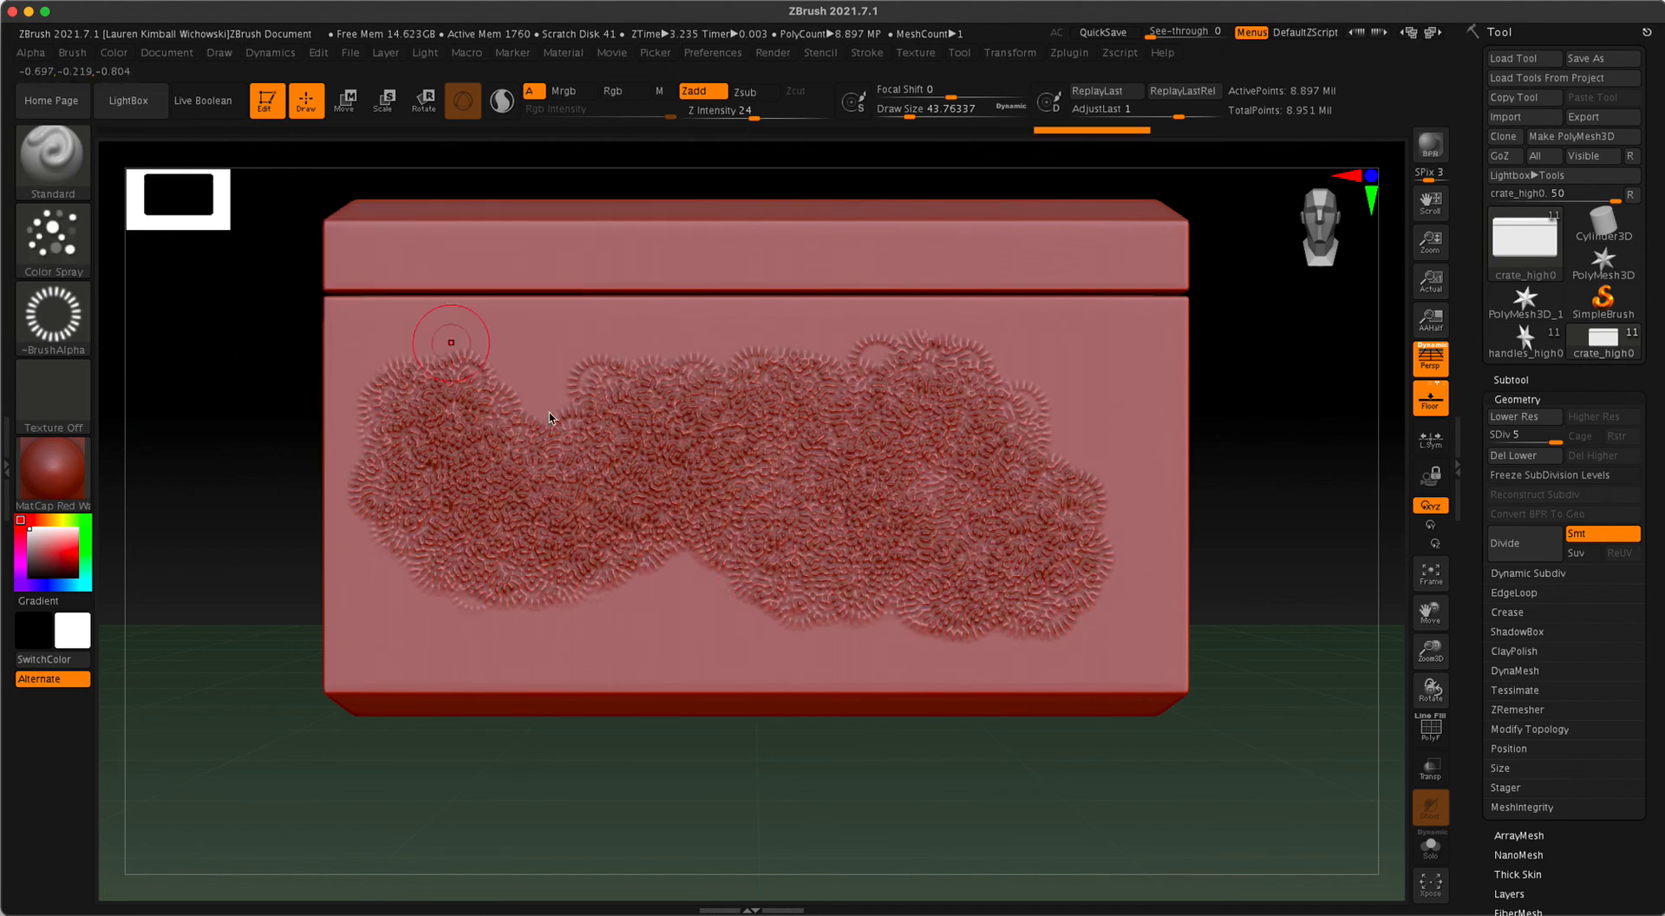
{"action": "key", "text": "ctrl"}
{"action": "key", "text": "ctrl+z"}
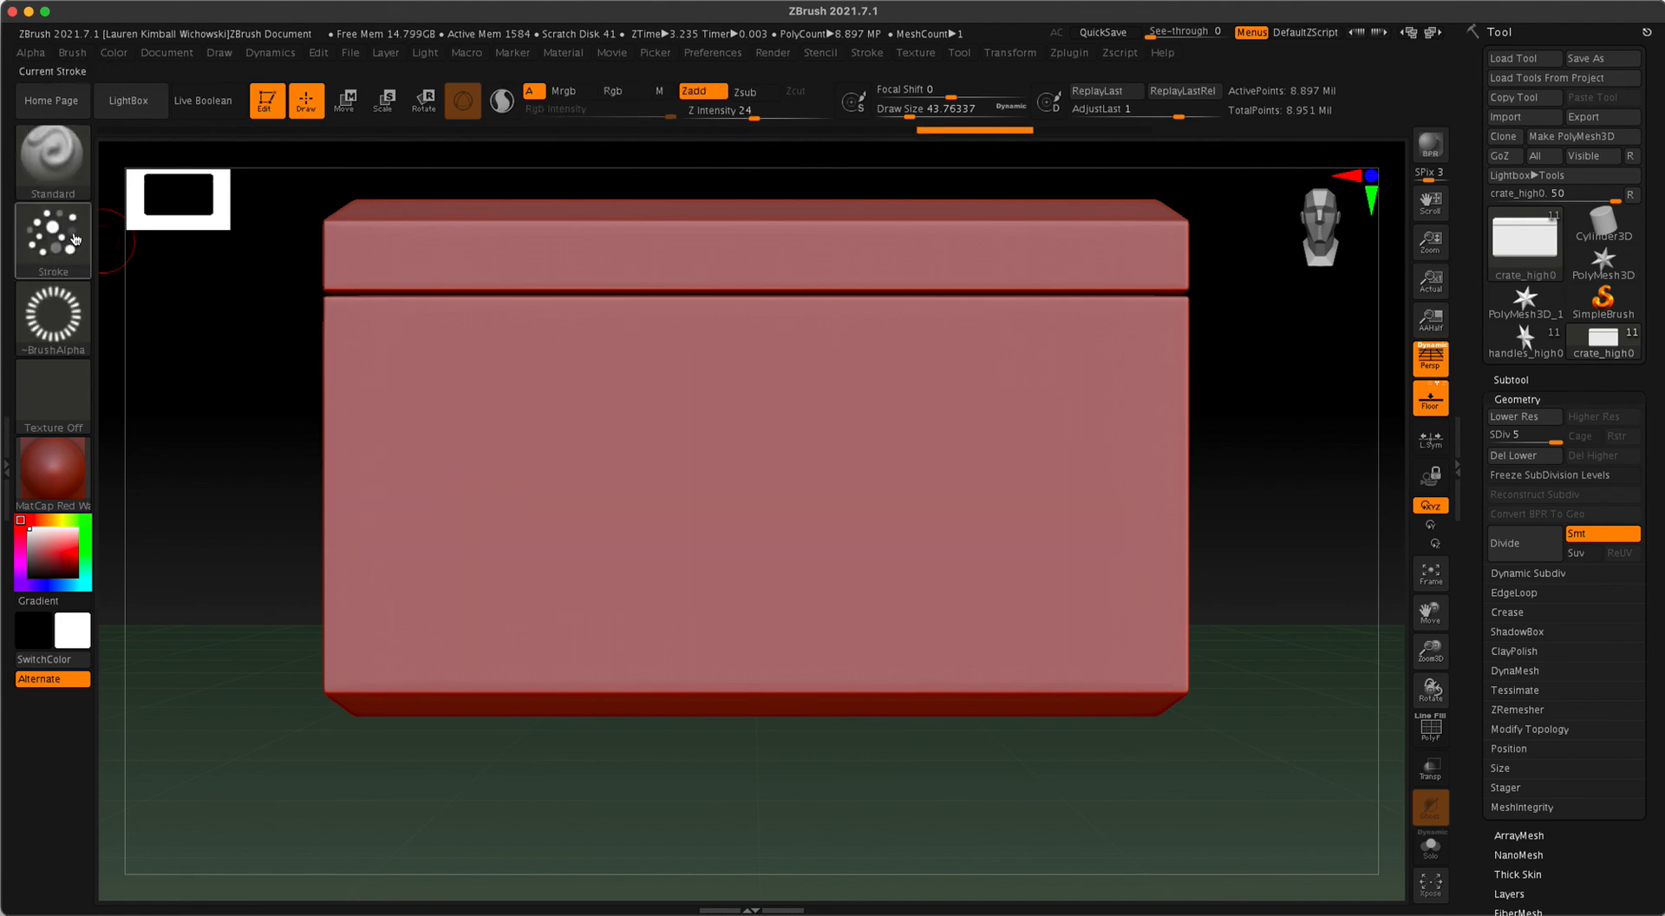
{"action": "mouse_move", "coordinate": [489, 414]}
{"action": "left_mouse_down"}
{"action": "mouse_move", "coordinate": [624, 511]}
{"action": "mouse_move", "coordinate": [746, 503]}
{"action": "mouse_move", "coordinate": [921, 590]}
{"action": "mouse_move", "coordinate": [1127, 451]}
{"action": "mouse_move", "coordinate": [607, 434]}
{"action": "left_mouse_up"}
{"action": "key", "text": "ctrl"}
{"action": "key", "text": "ctrl+z"}
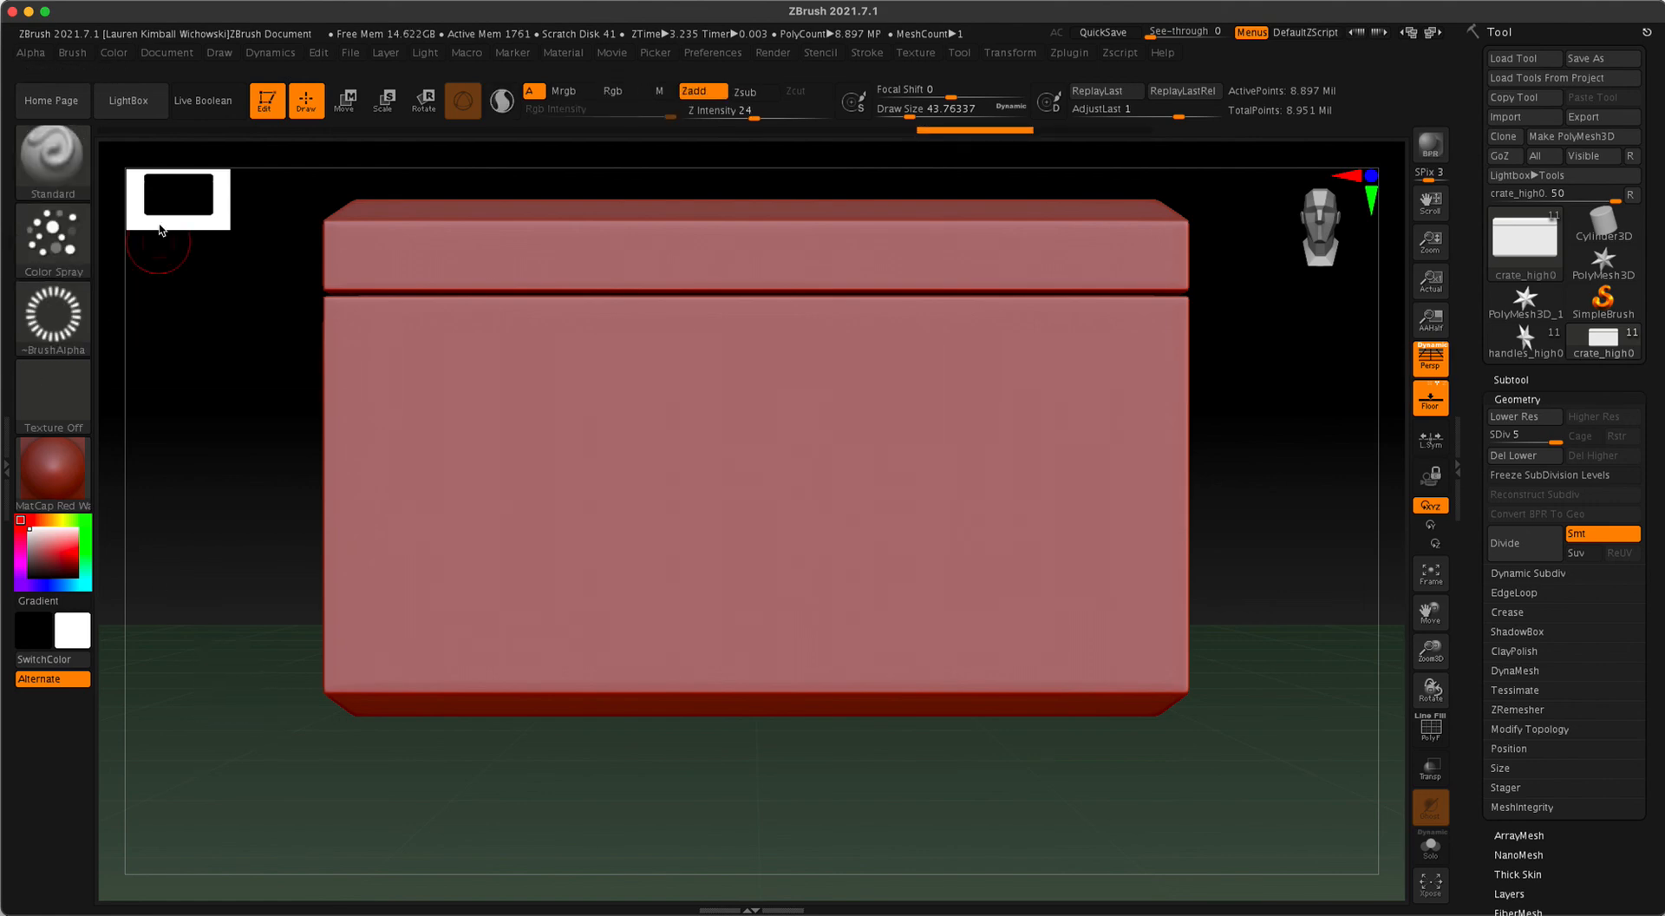
- Switch the brush's stroke type to DragRect, try one large alpha stamp centred on the crate's front face, and undo it
{"action": "left_click", "coordinate": [37, 247]}
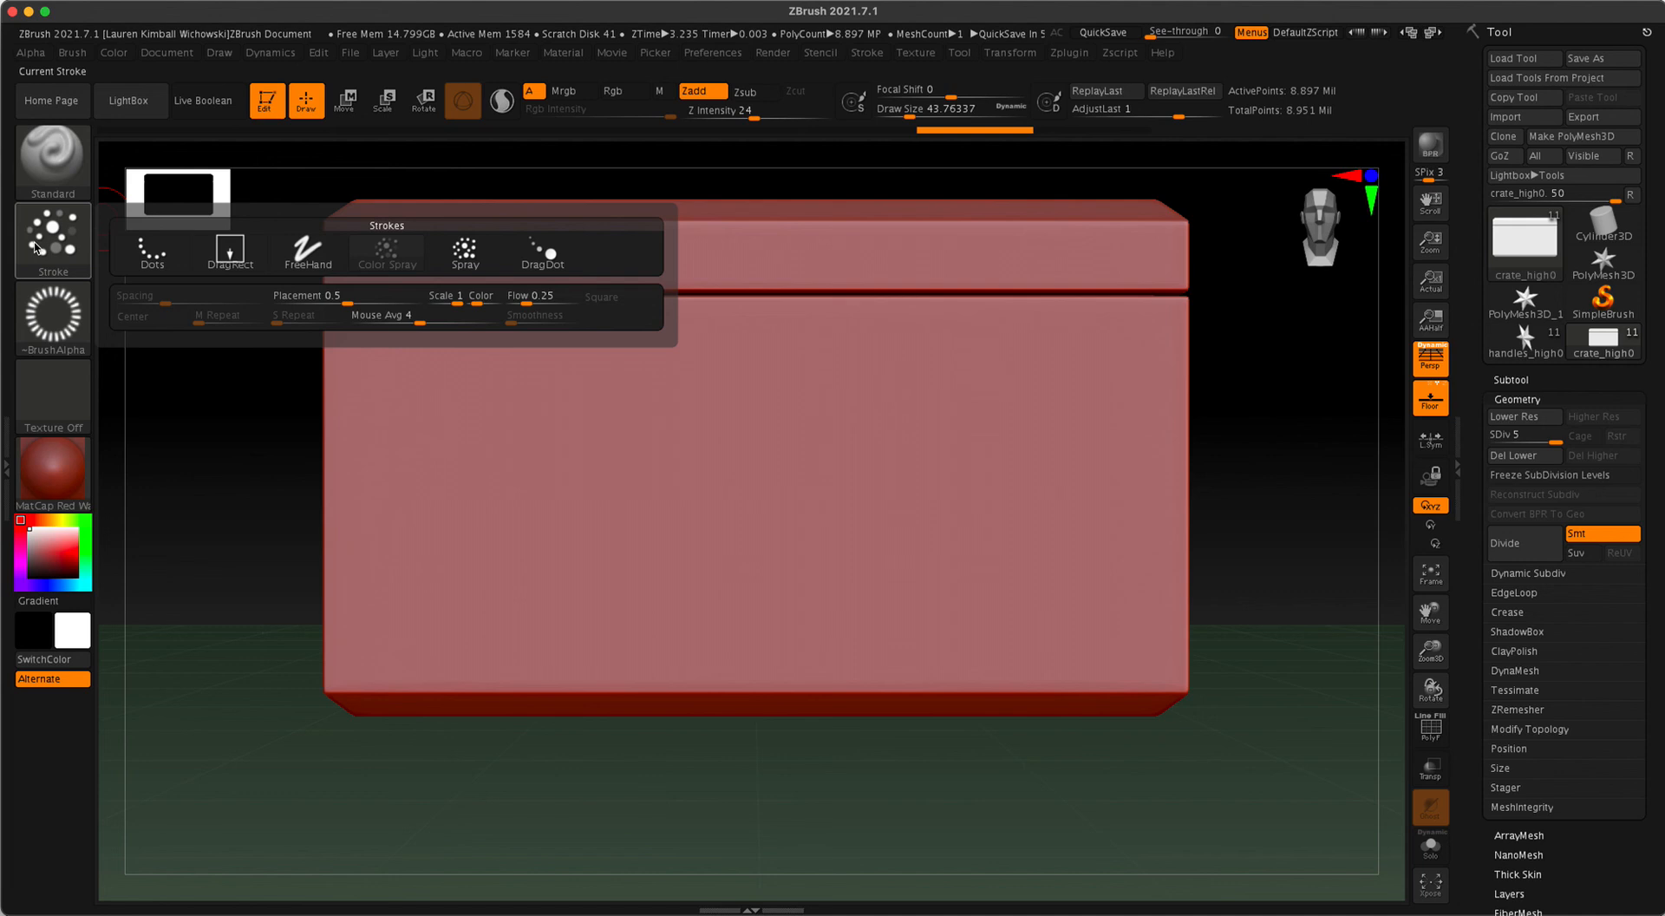
{"action": "left_click", "coordinate": [227, 254]}
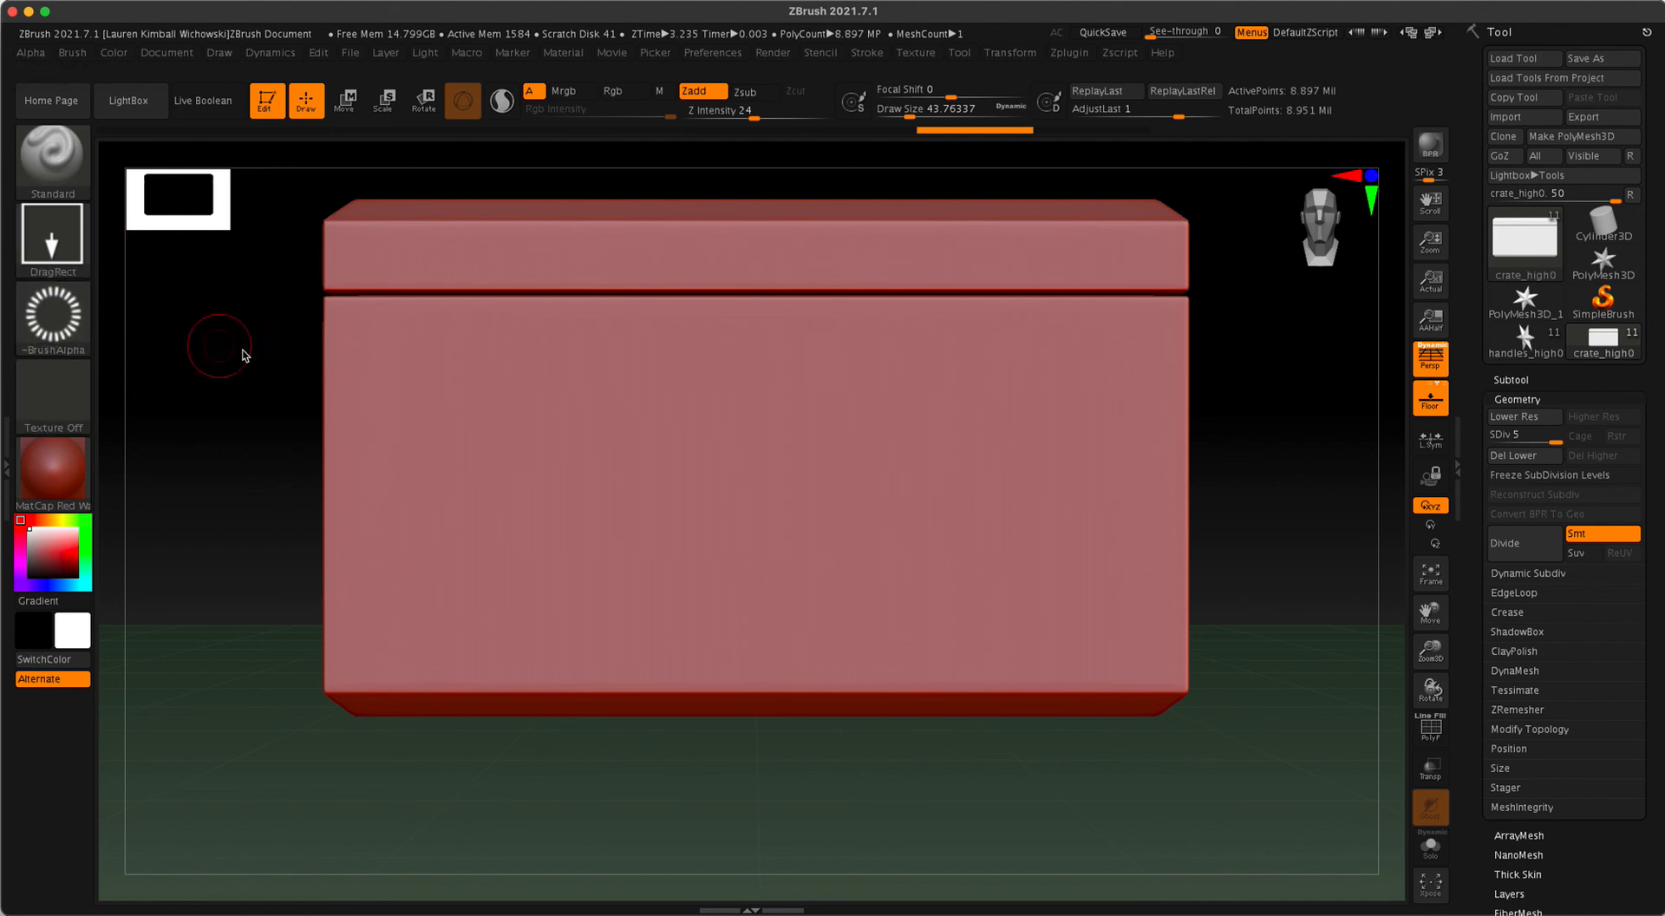
{"action": "mouse_move", "coordinate": [764, 503]}
{"action": "left_mouse_down"}
{"action": "mouse_move", "coordinate": [962, 542]}
{"action": "mouse_move", "coordinate": [934, 560]}
{"action": "mouse_move", "coordinate": [910, 542]}
{"action": "left_mouse_up"}
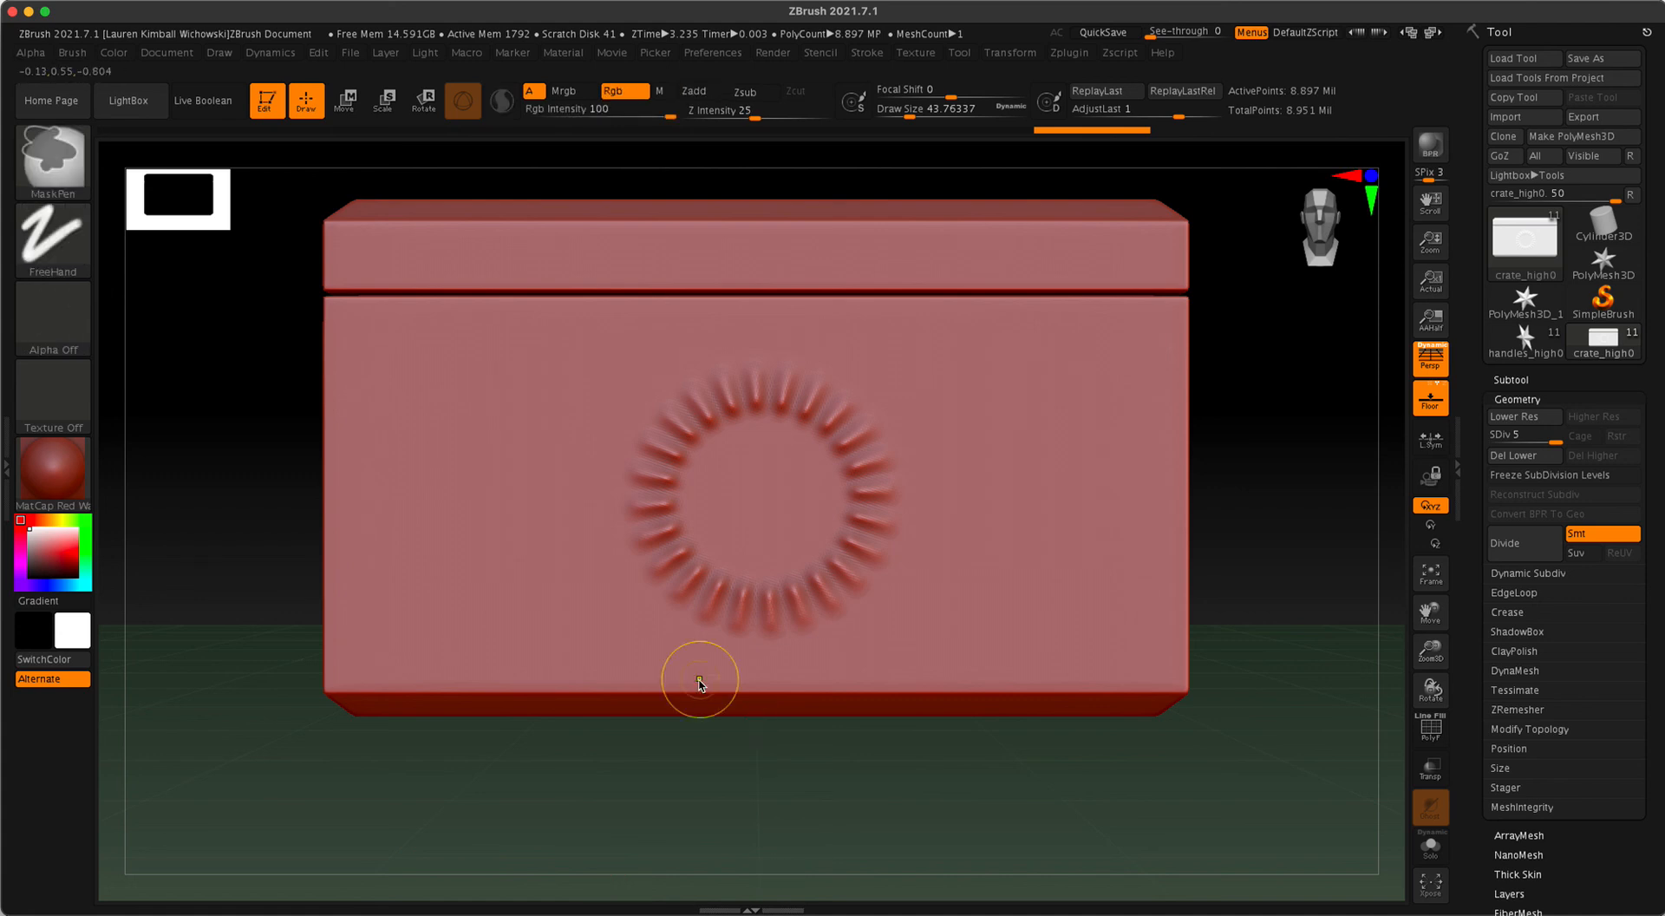
{"action": "key", "text": "ctrl+z"}
- Stamp two ring alphas side by side on the crate's front face, with the left one larger
{"action": "left_click_drag", "start_coordinate": [184, 347], "coordinate": [251, 382]}
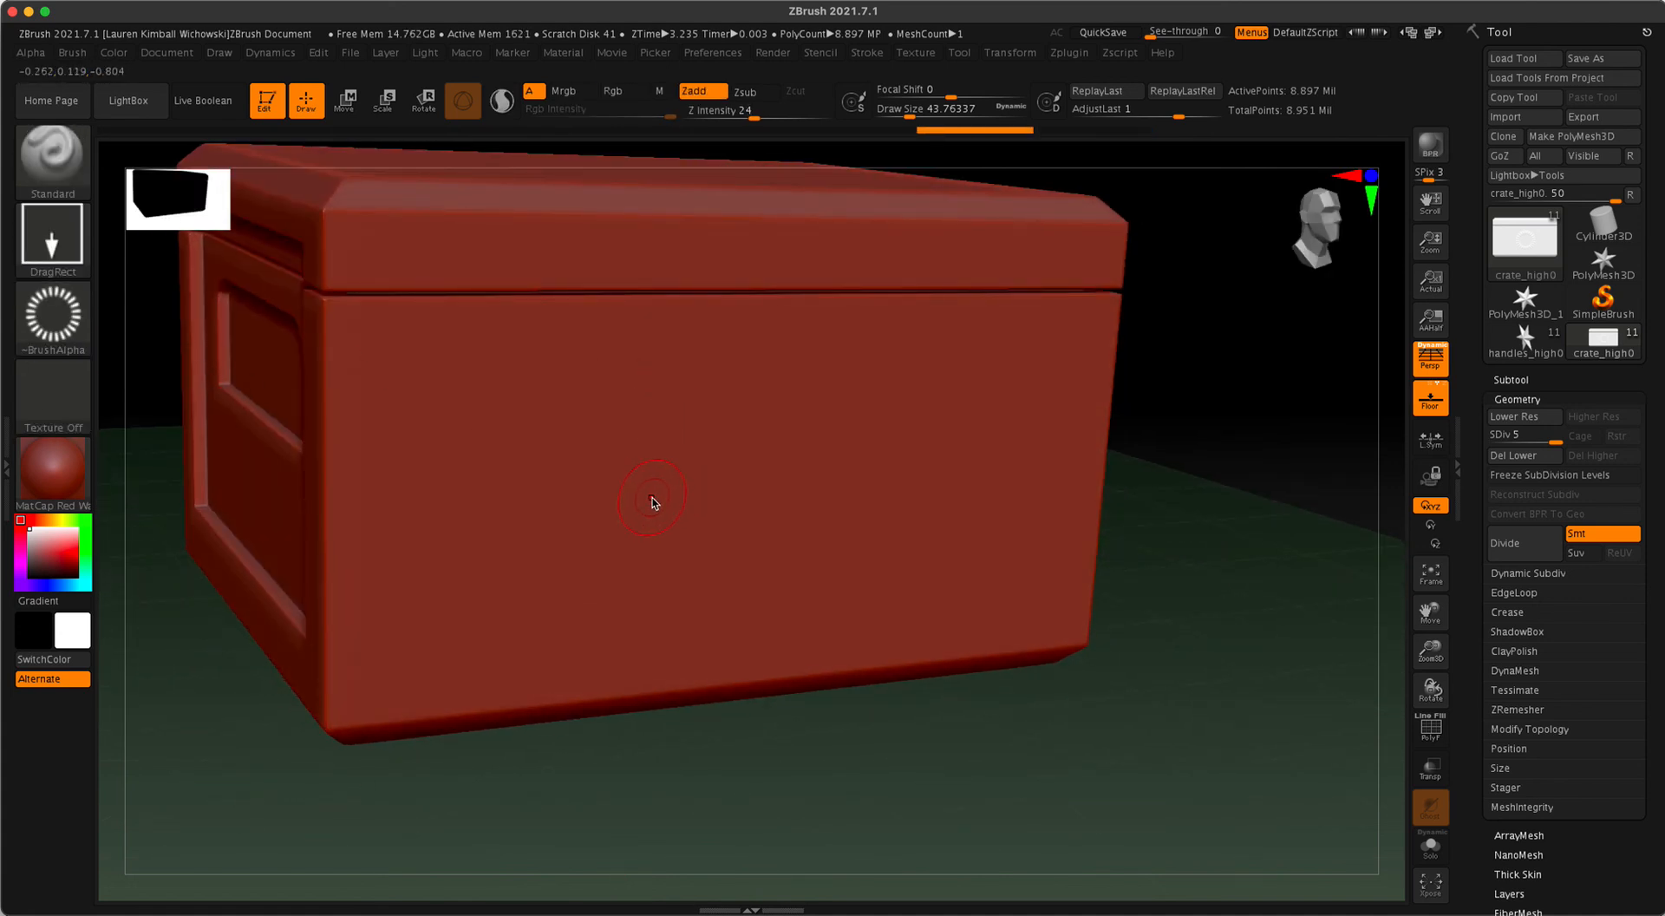
{"action": "left_click_drag", "start_coordinate": [648, 496], "coordinate": [788, 575]}
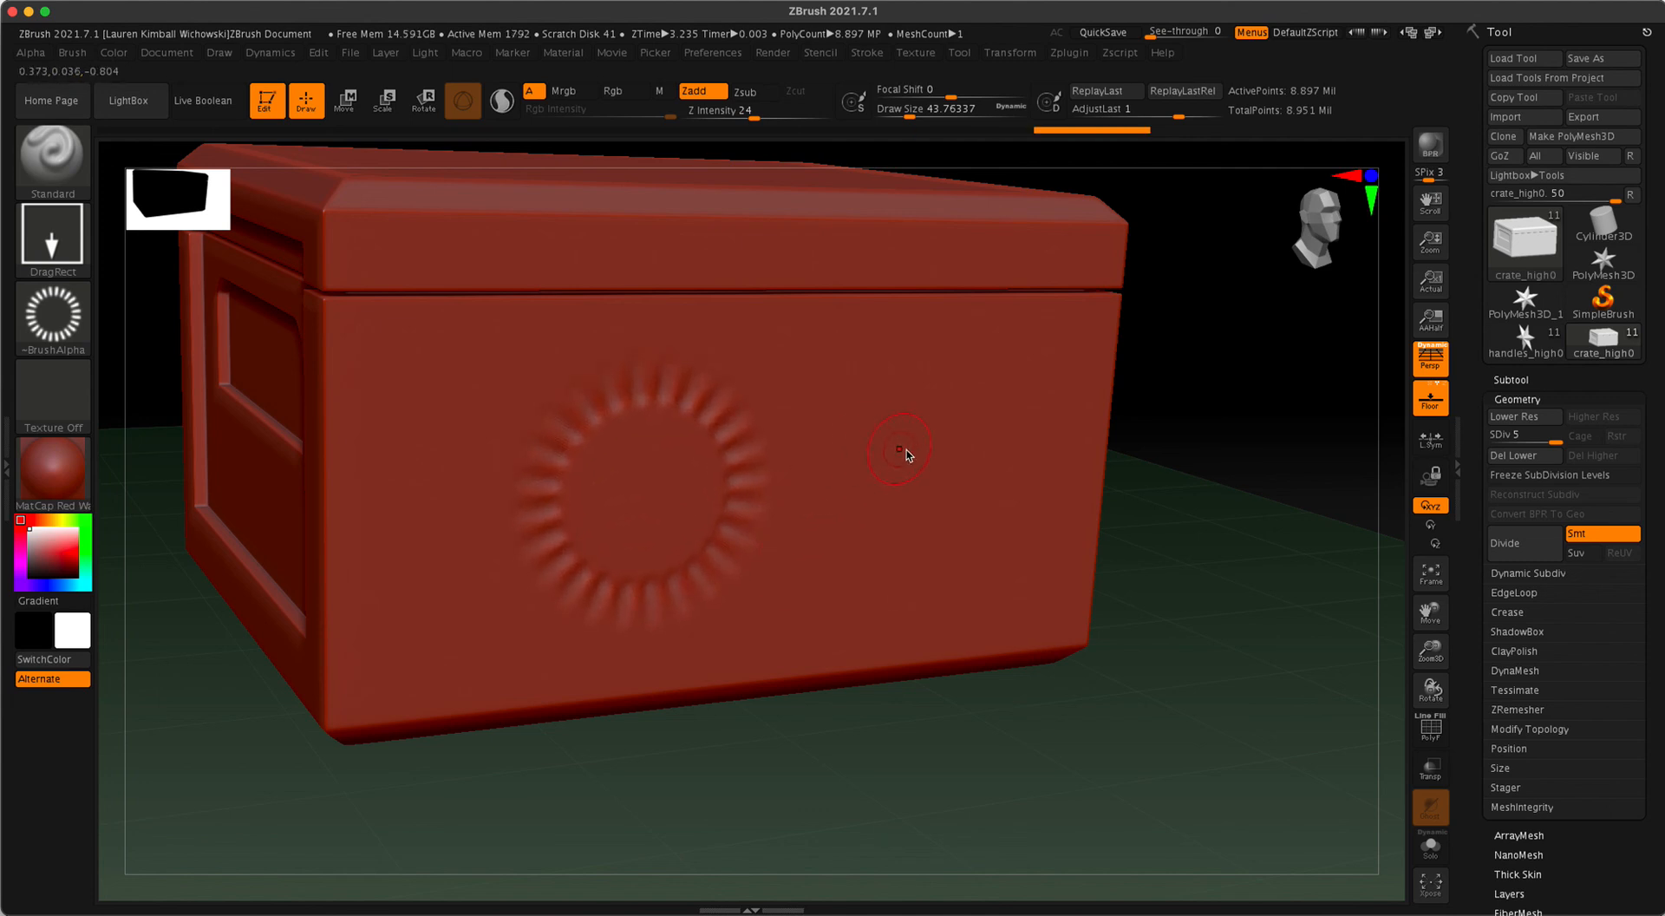
{"action": "left_click_drag", "start_coordinate": [906, 450], "coordinate": [1013, 541]}
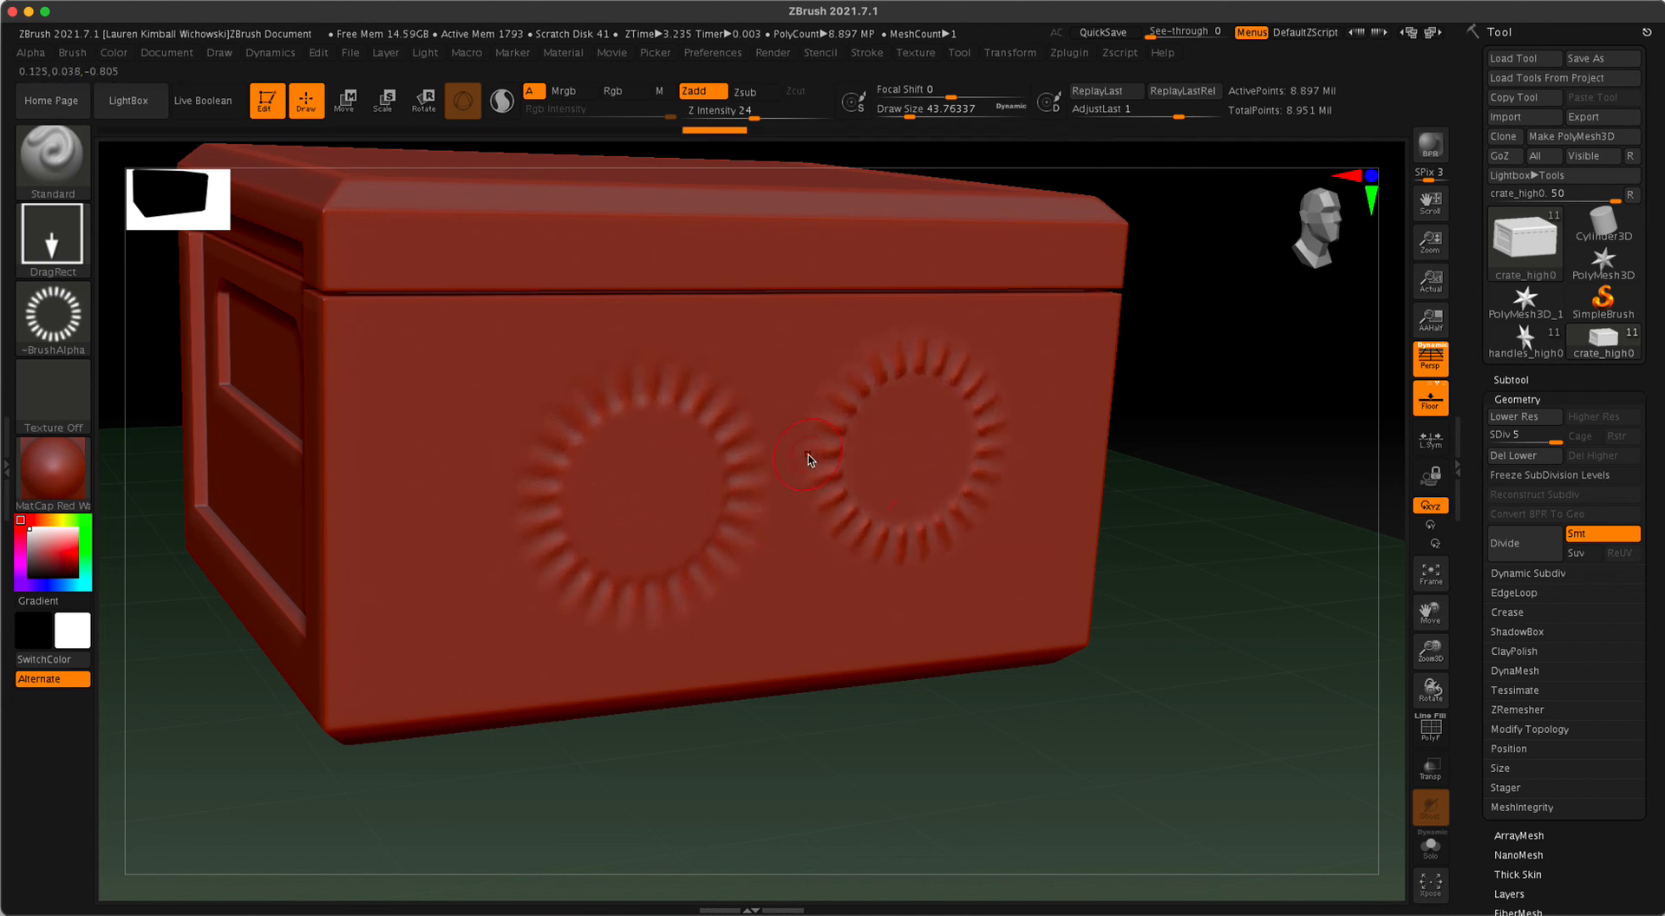
- Try the Smooth brush on the upper part of the left ring stamp on the crate's front face
{"action": "key", "text": "shift"}
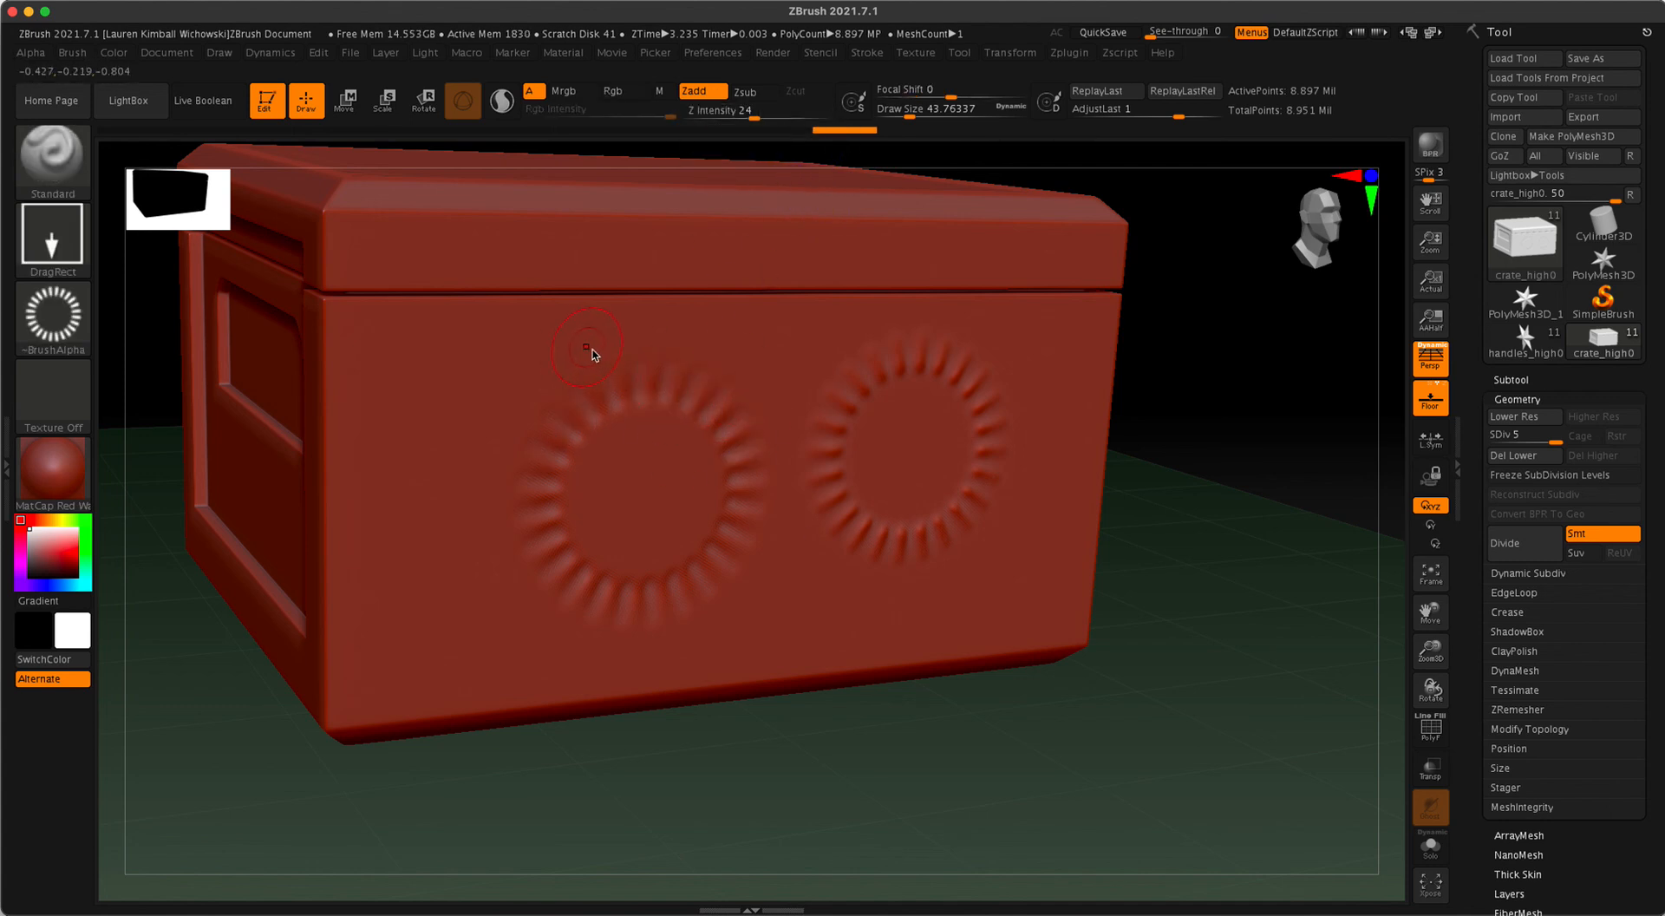
{"action": "right_click_drag", "start_coordinate": [586, 349], "coordinate": [654, 393], "text": "alt"}
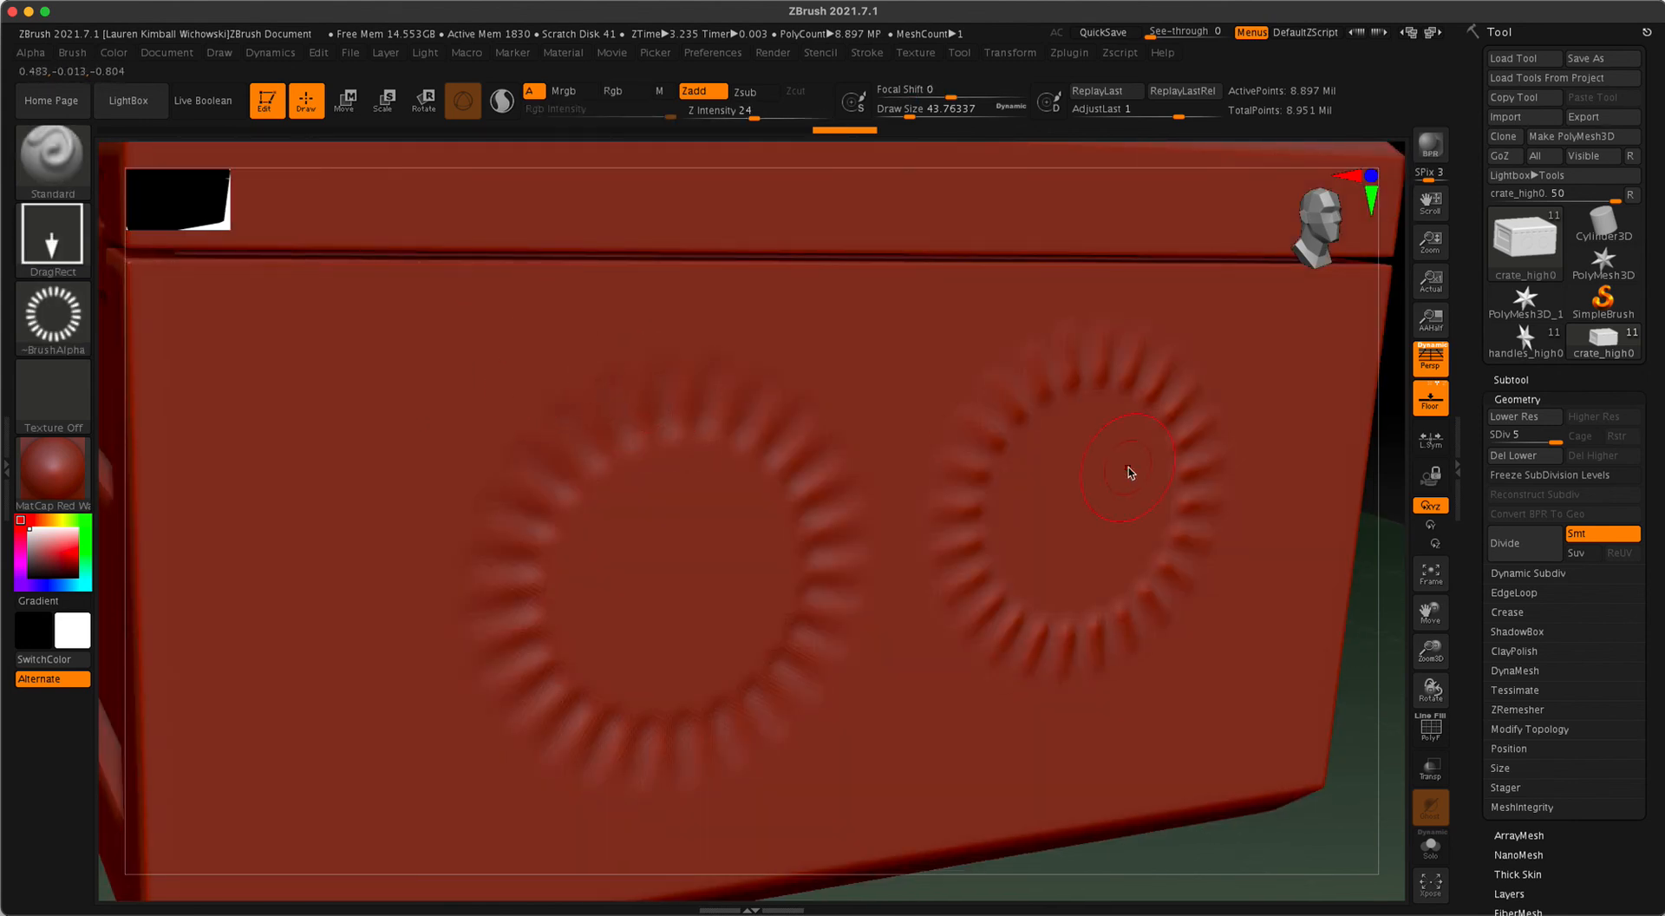
{"action": "left_click_drag", "start_coordinate": [1312, 846], "coordinate": [1300, 836]}
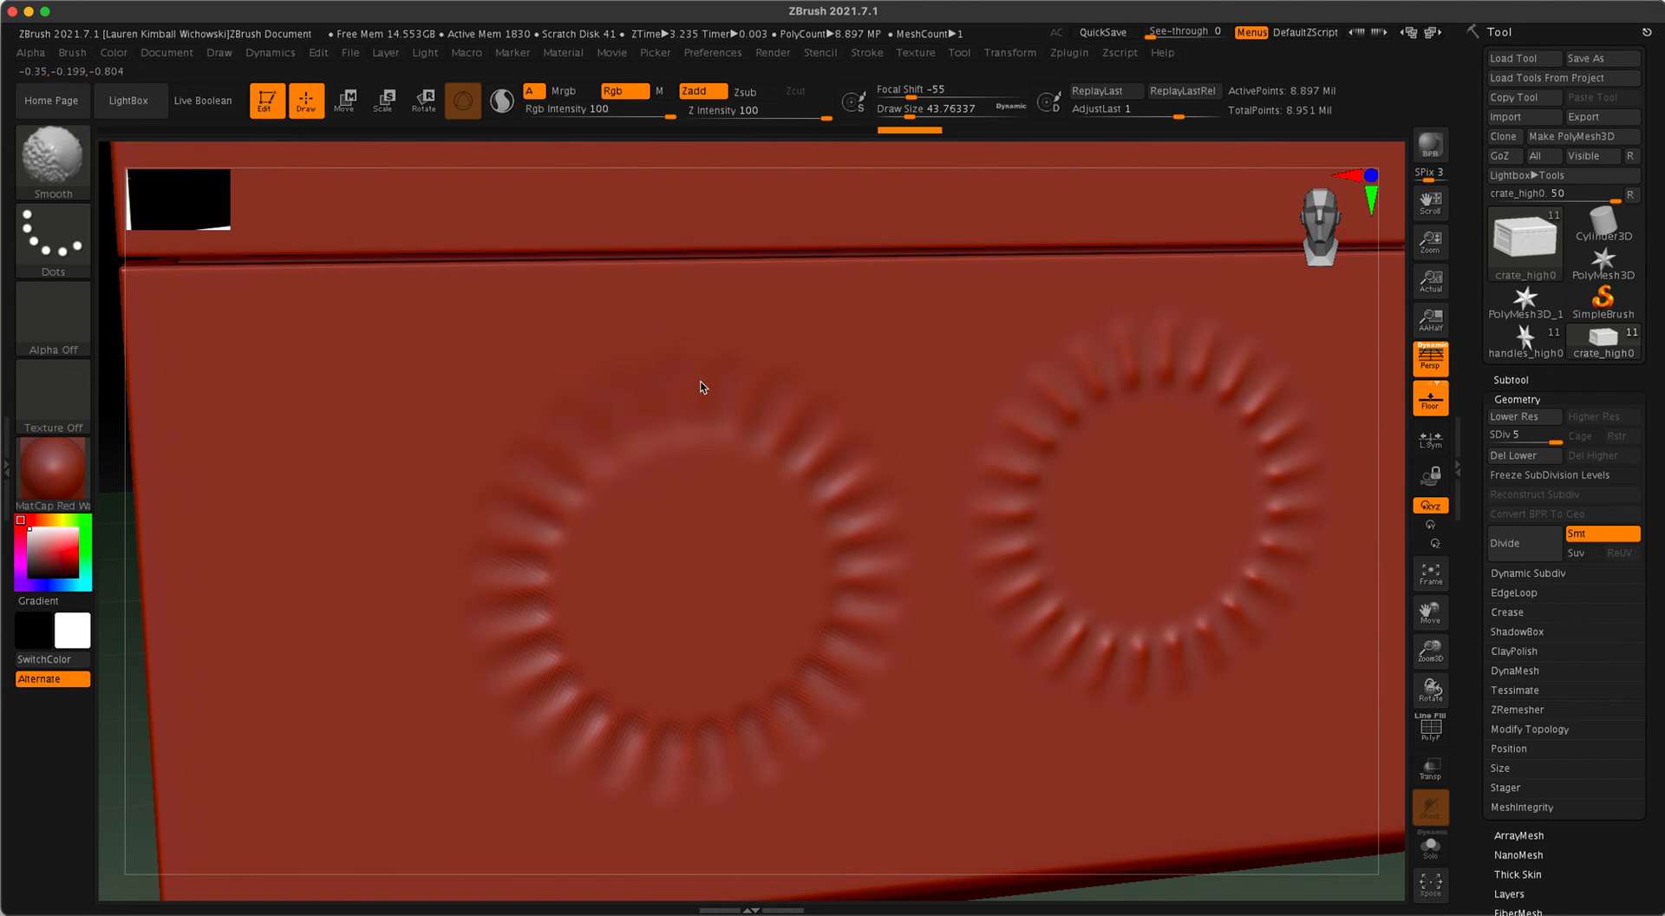
{"action": "key", "text": "shift"}
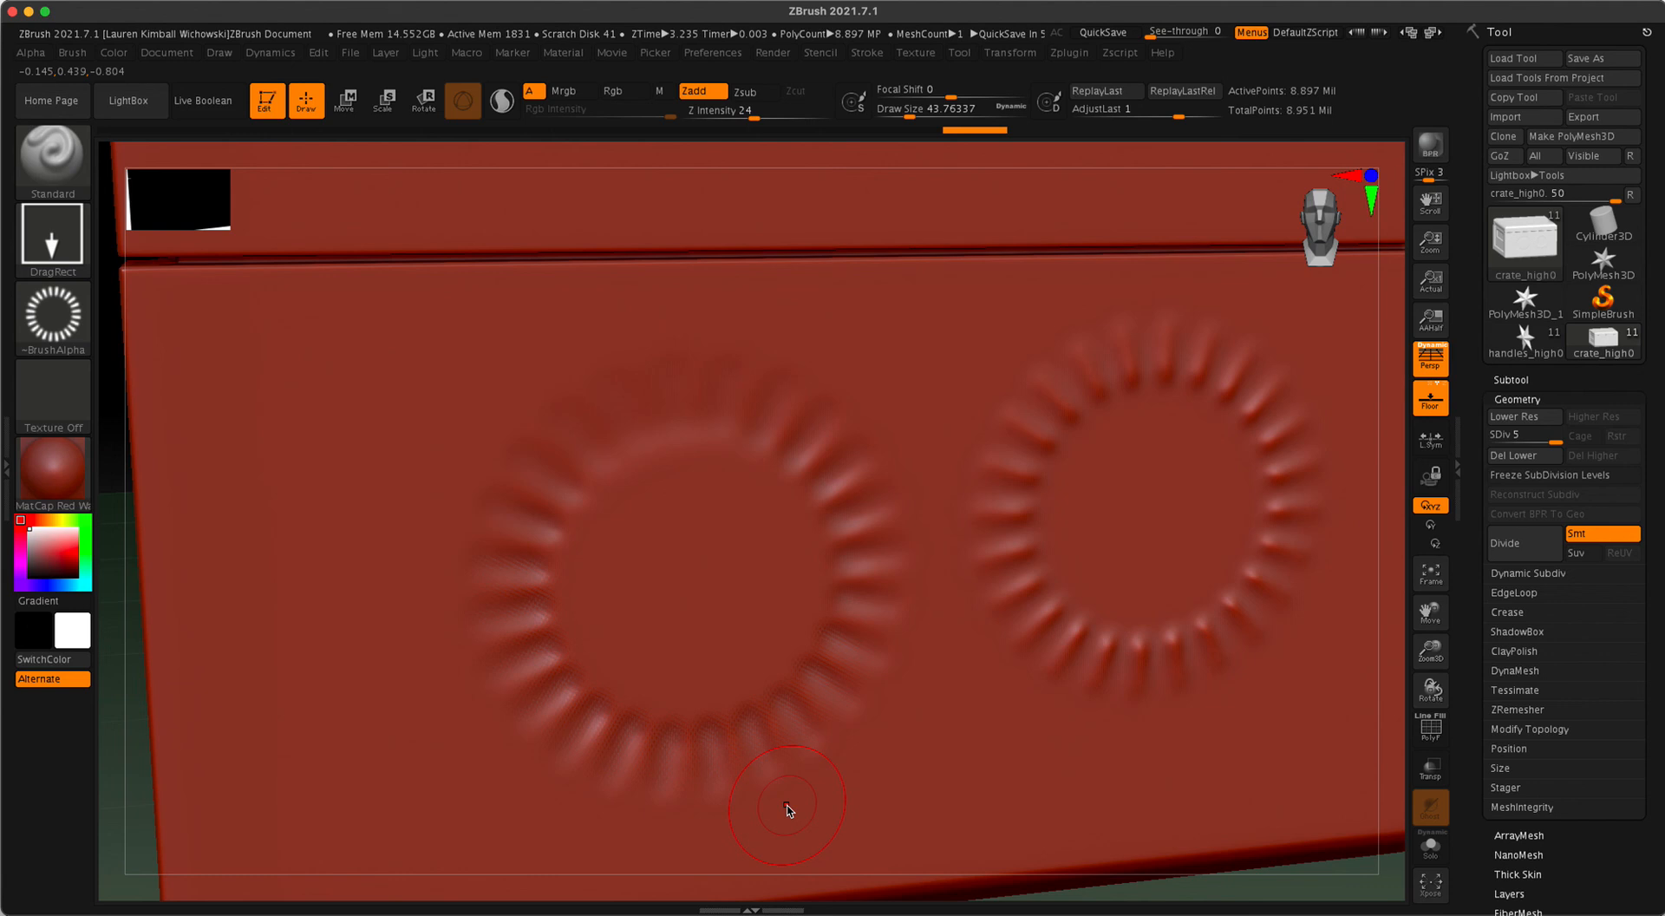
{"action": "key", "text": "shift"}
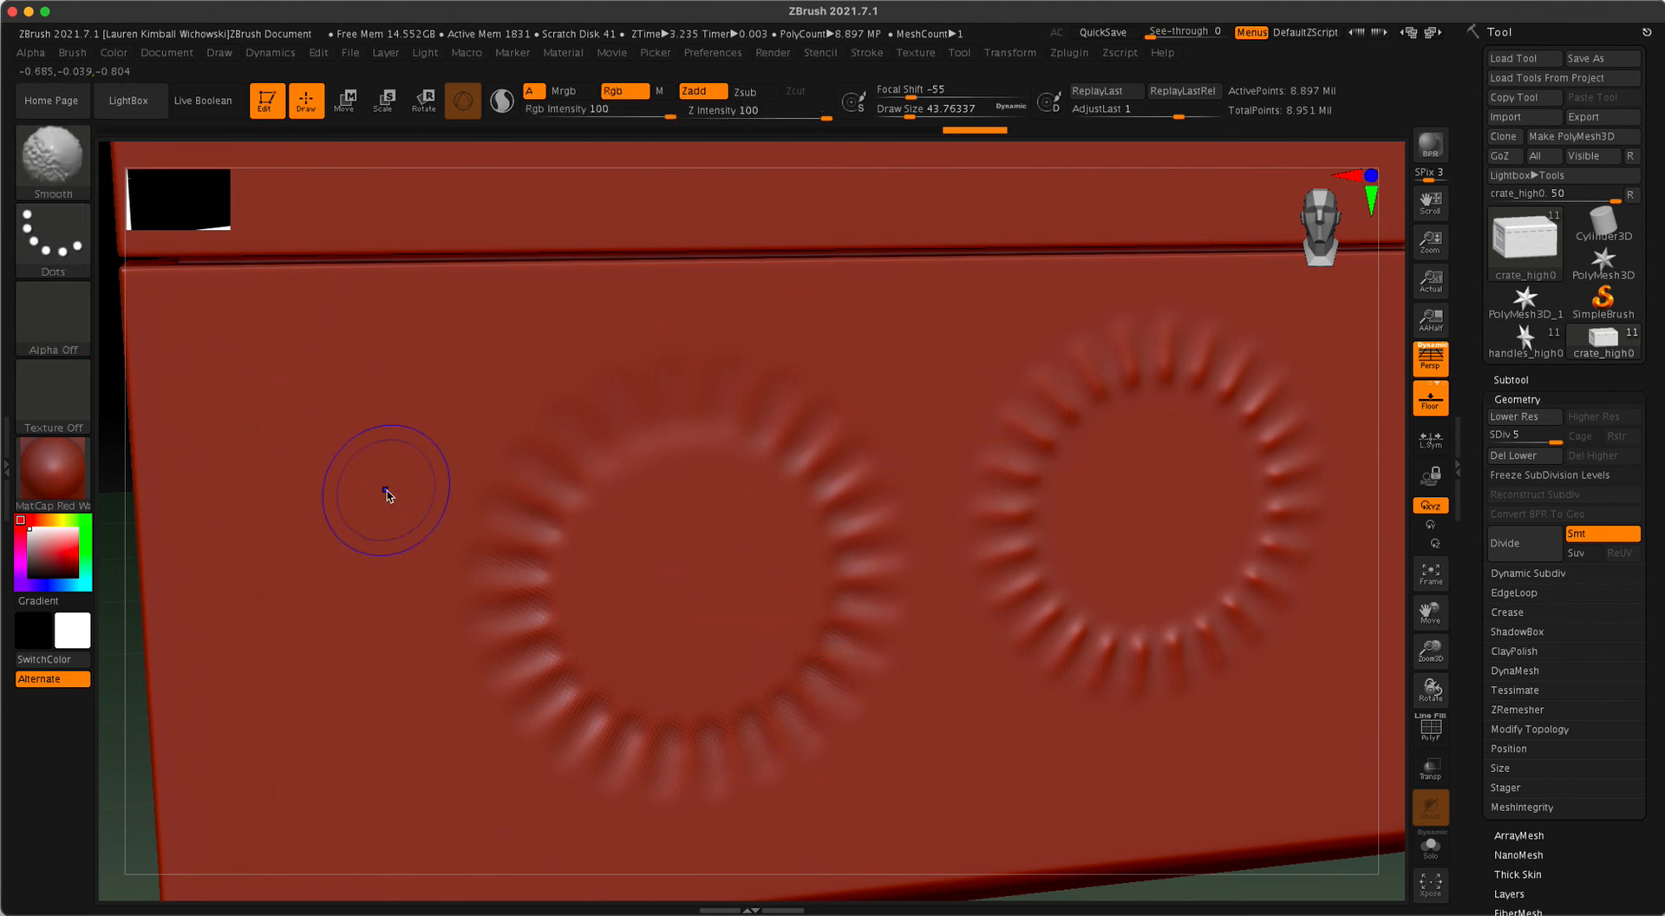
{"action": "key", "text": "ctrl"}
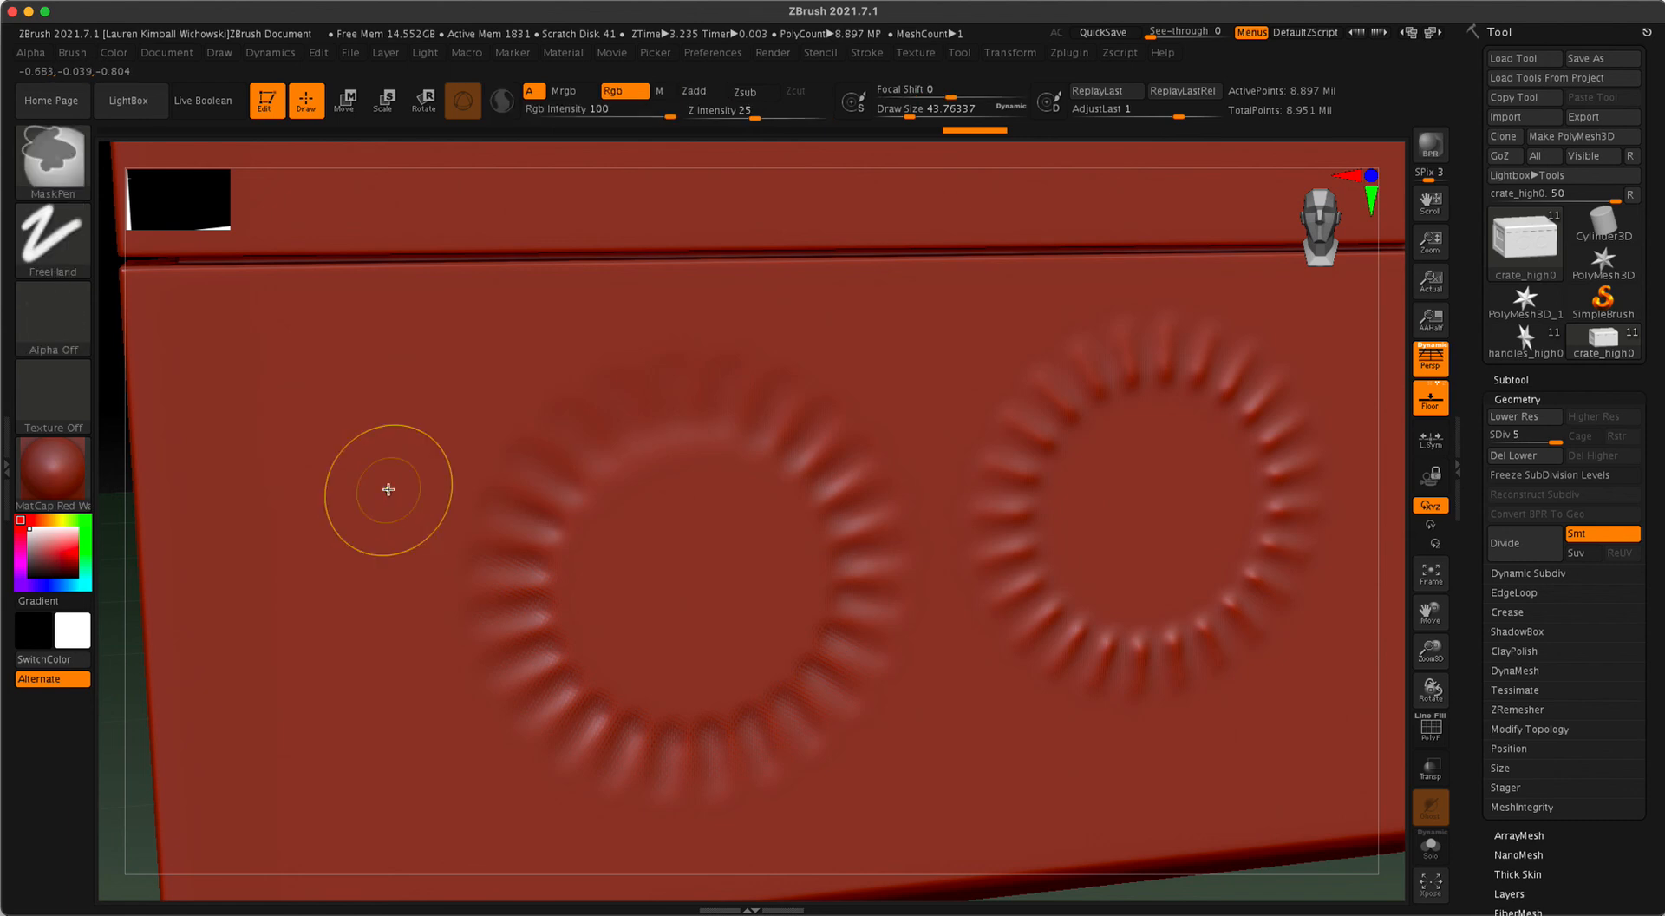
- Undo the smoothing, both ring stamps and the added subdivisions, back to subdivision level 3 on the crate
{"action": "key", "text": "ctrl+z"}
{"action": "key", "text": "ctrl+z"}
{"action": "key", "text": "ctrl+z"}
{"action": "key", "text": "ctrl+z"}
{"action": "key", "text": "ctrl+z"}
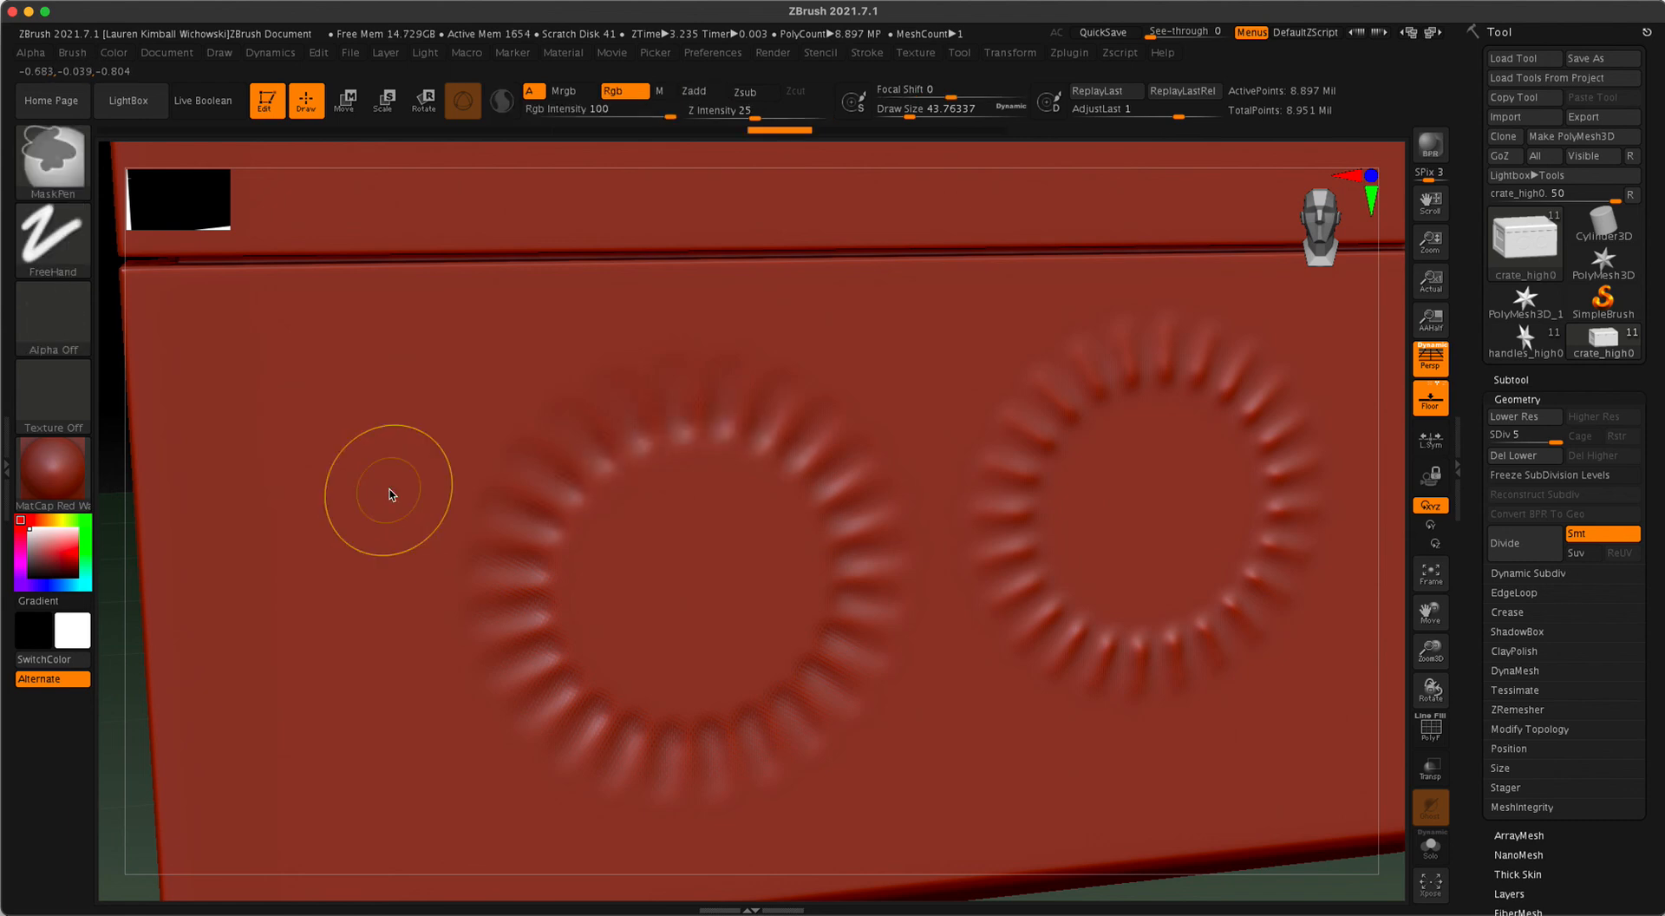
{"action": "key", "text": "ctrl+z"}
{"action": "key", "text": "ctrl+z"}
{"action": "key", "text": "ctrl+z"}
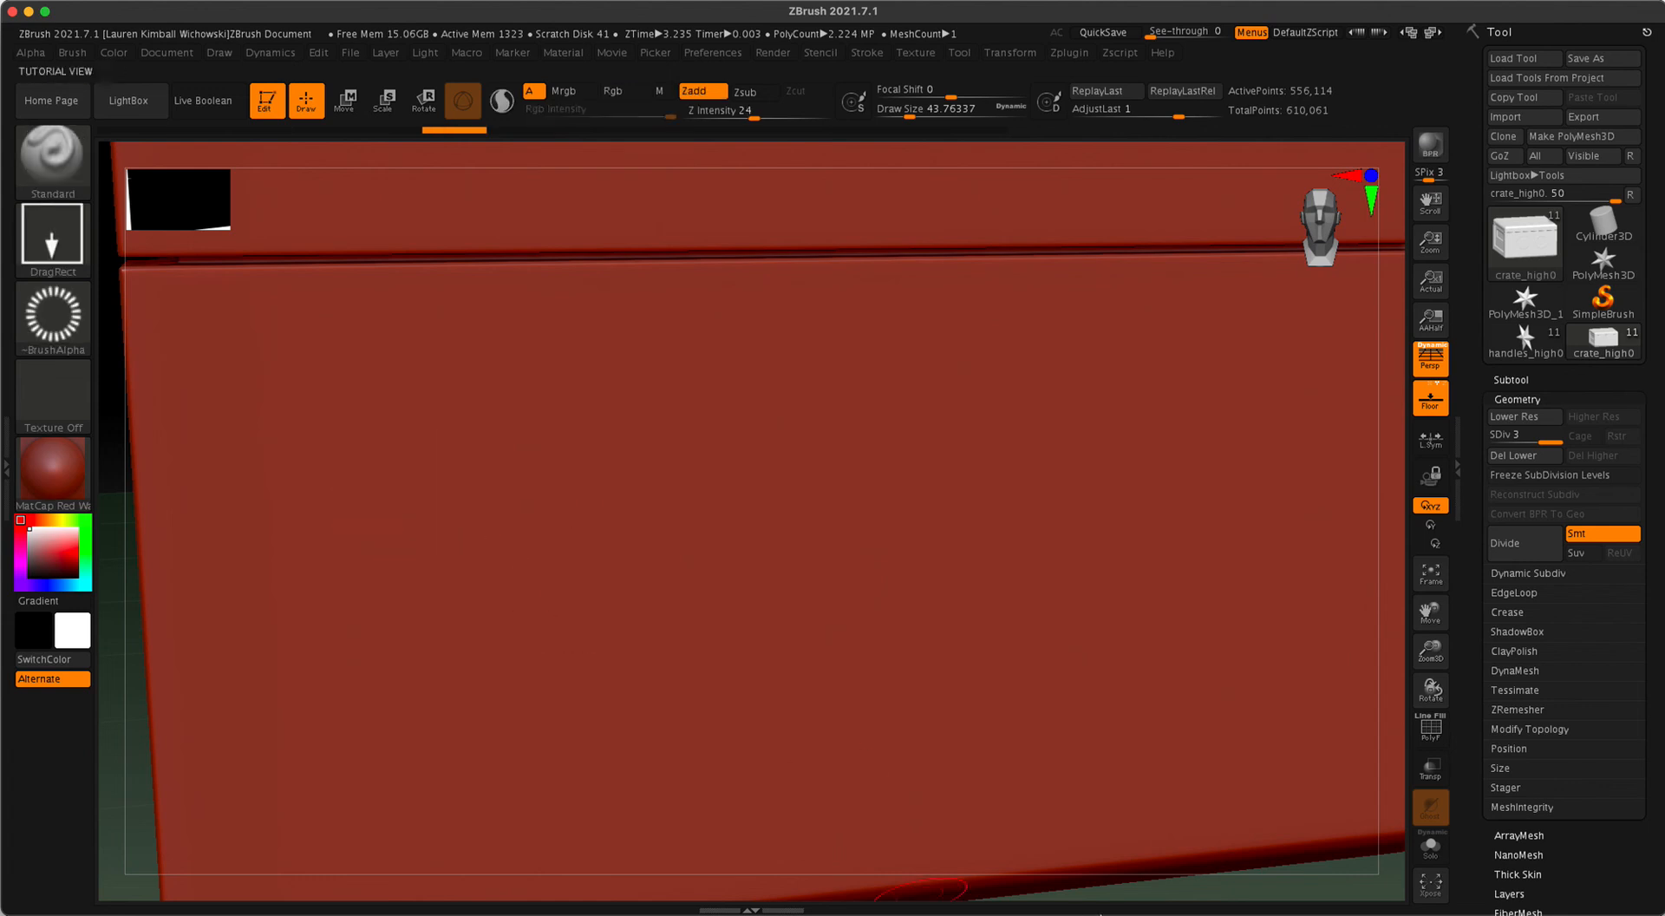
{"action": "mouse_move", "coordinate": [1234, 724]}
{"action": "right_mouse_down", "text": "alt"}
{"action": "mouse_move", "coordinate": [1129, 661]}
{"action": "mouse_move", "coordinate": [1022, 635]}
{"action": "mouse_move", "coordinate": [1089, 650]}
{"action": "right_mouse_up", "text": "alt"}
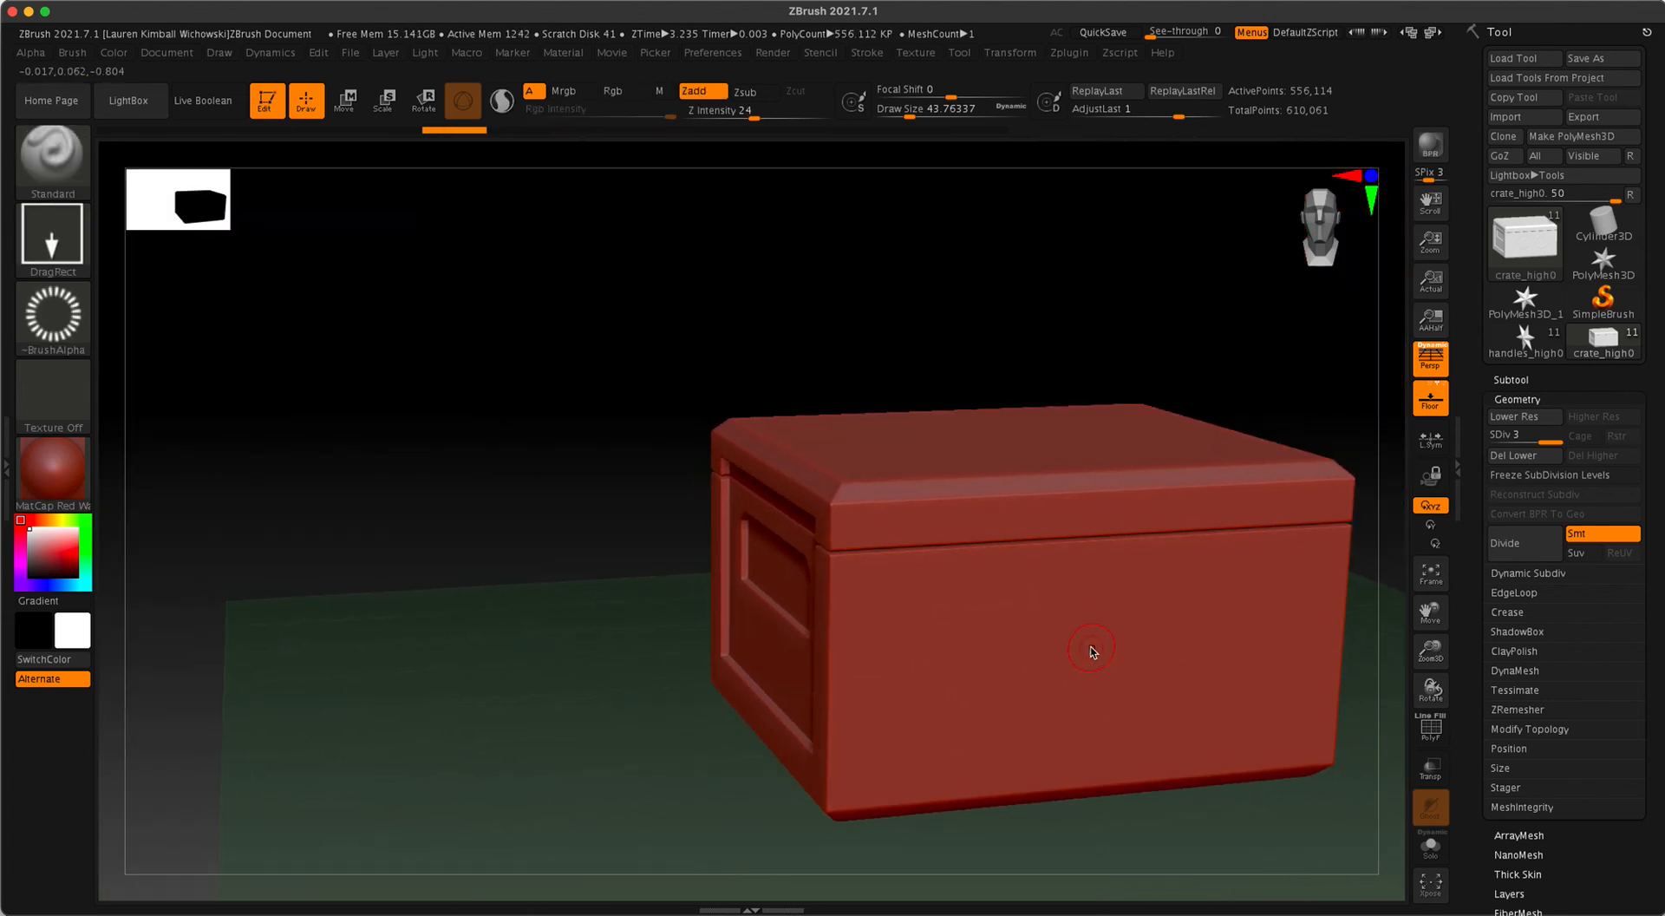
{"action": "left_click_drag", "start_coordinate": [1076, 276], "coordinate": [990, 231]}
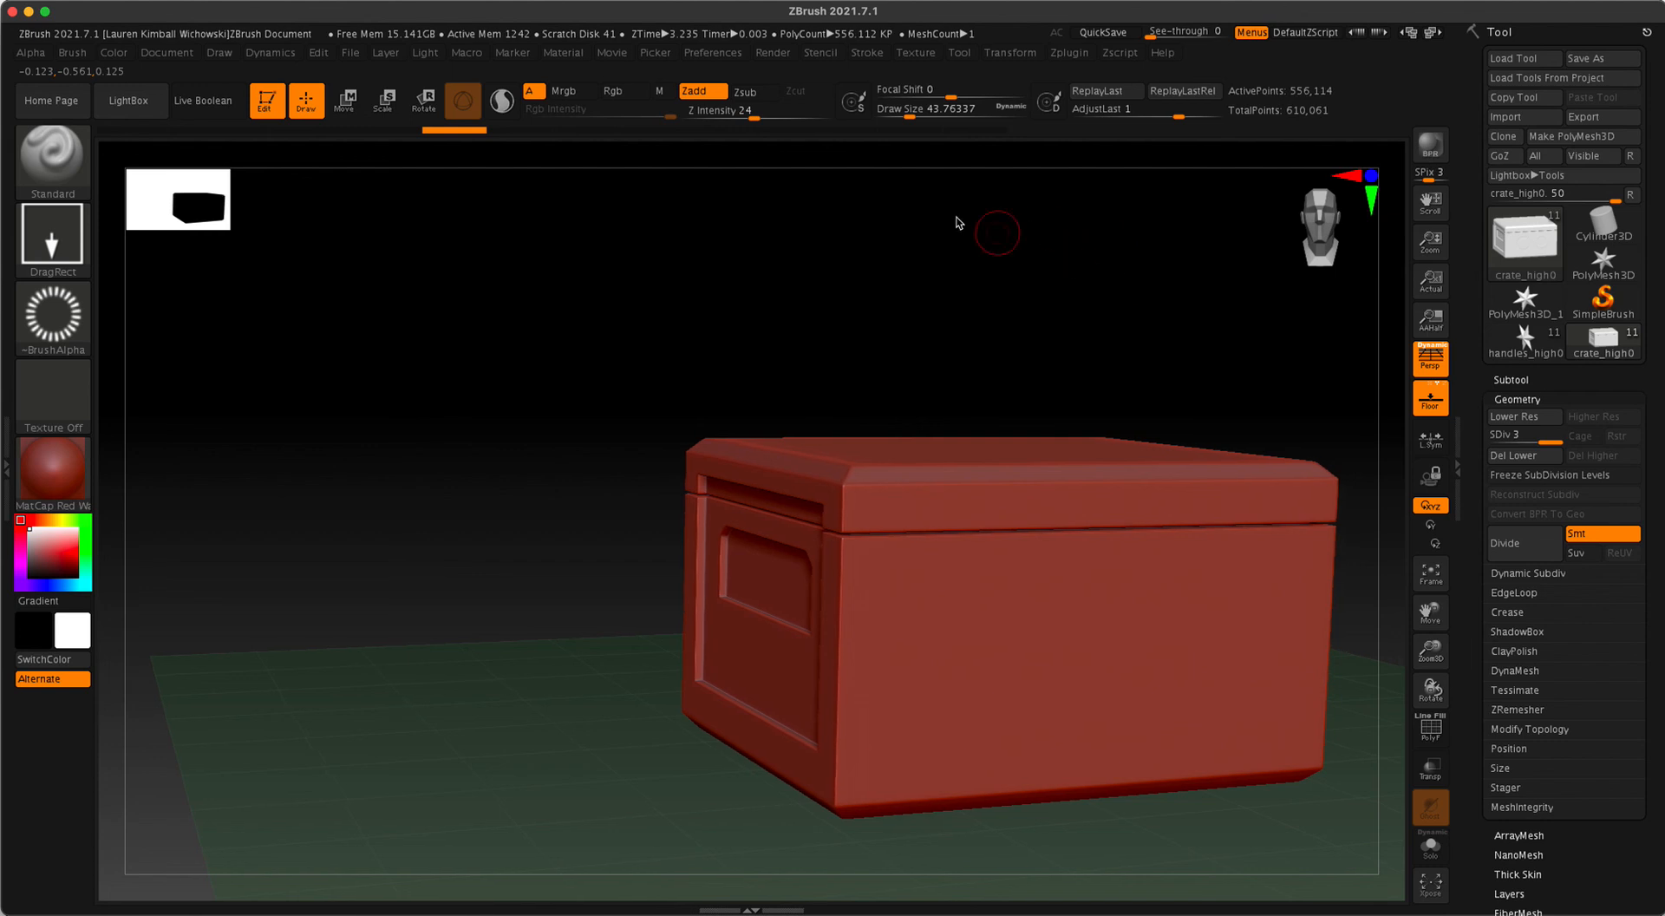
- Open Crate_Reference.jpg from the desktop, examine the crate's body details beside the model, and minimize the image
{"action": "left_click_drag", "start_coordinate": [596, 13], "coordinate": [596, 85]}
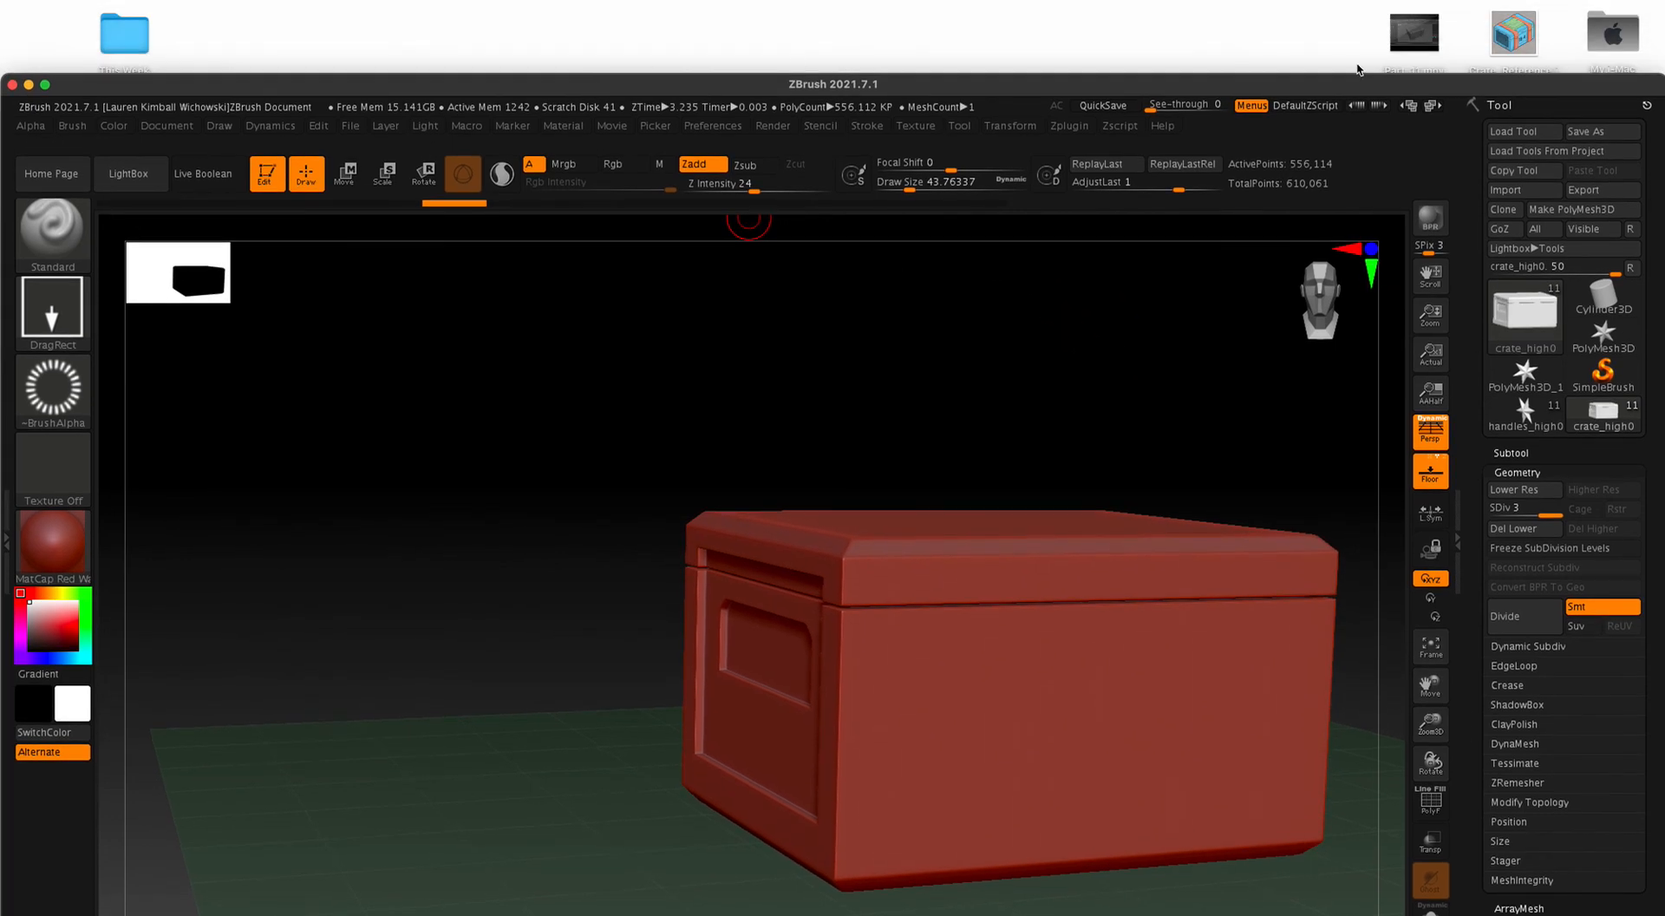
{"action": "left_click", "coordinate": [1519, 37]}
{"action": "double_click", "coordinate": [1520, 36]}
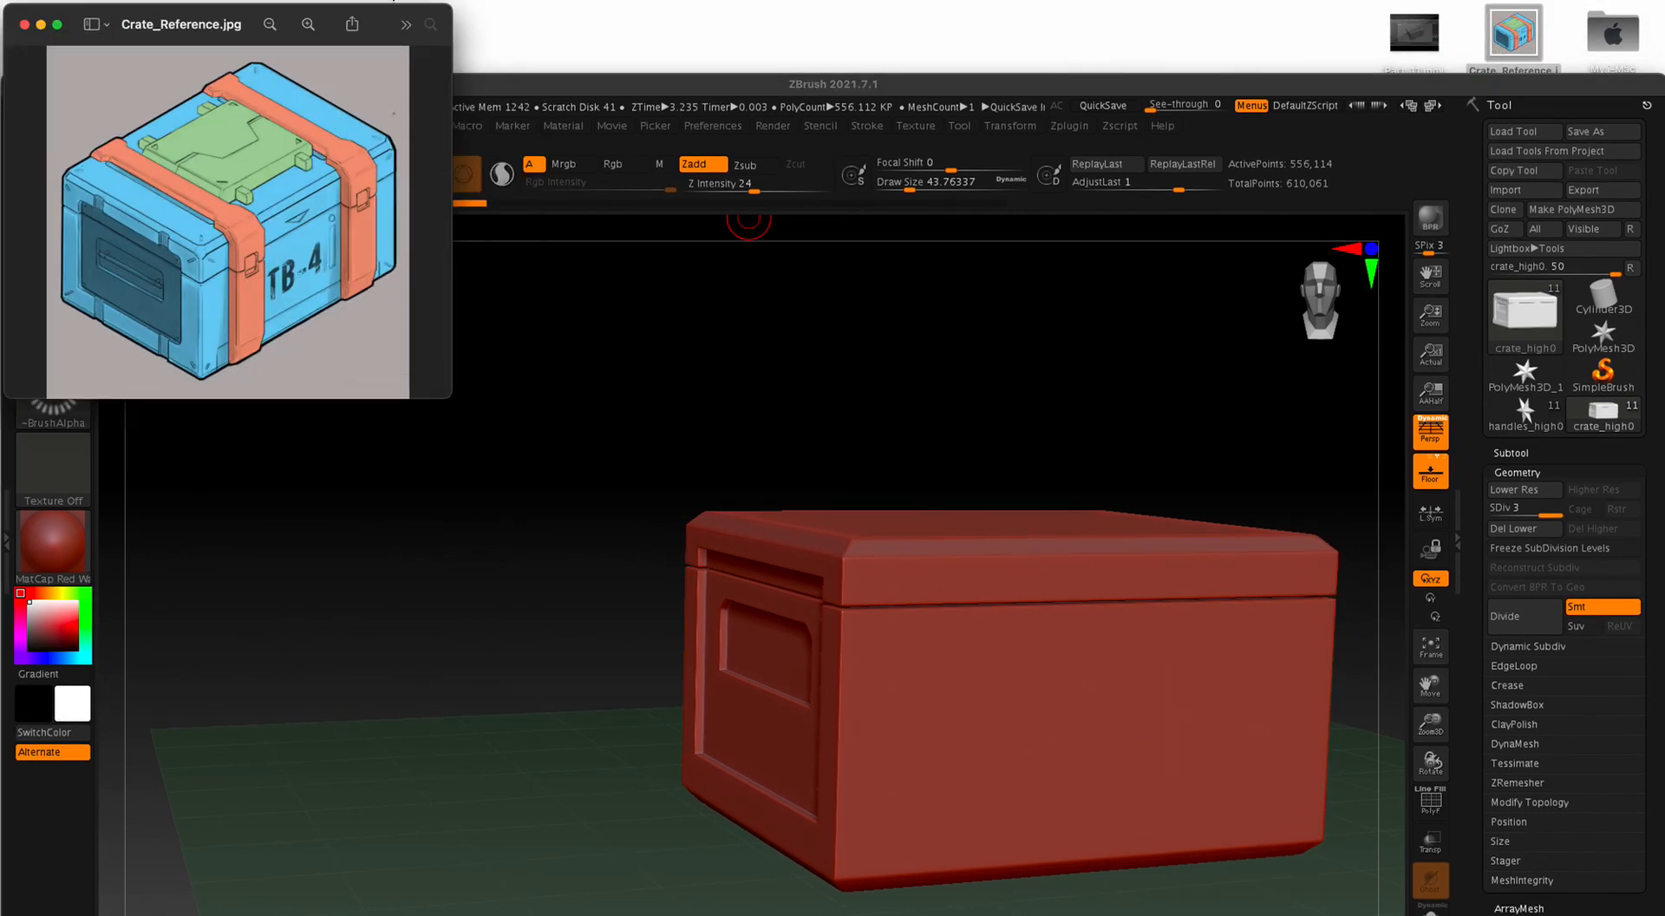
{"action": "left_click_drag", "start_coordinate": [228, 11], "coordinate": [387, 227]}
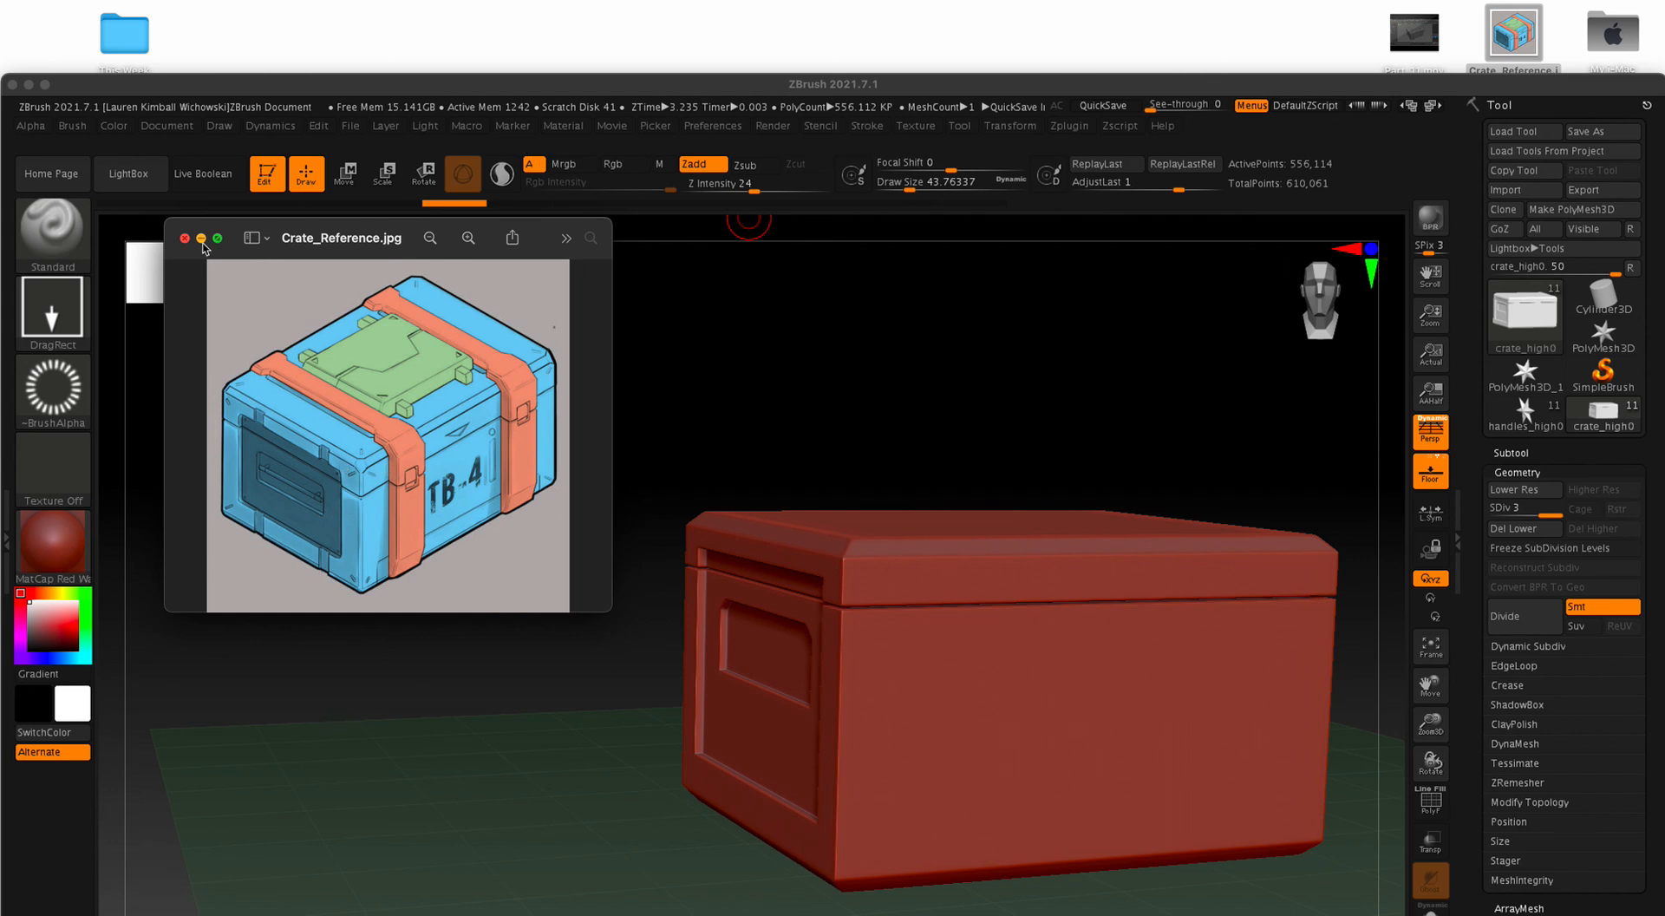
{"action": "left_click", "coordinate": [201, 239]}
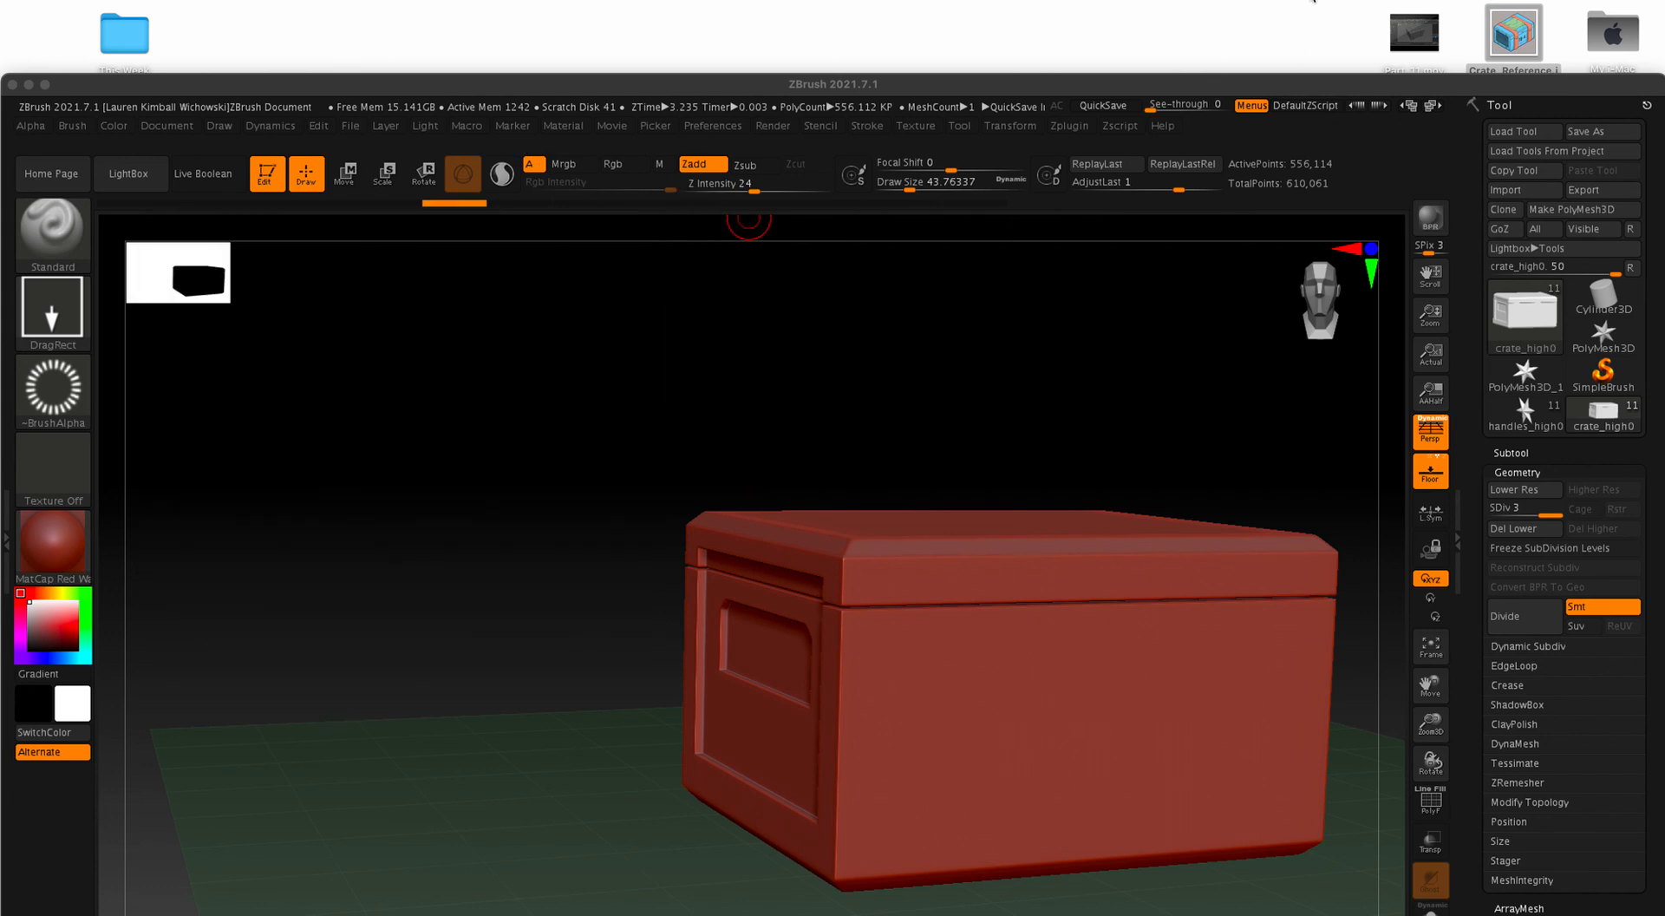